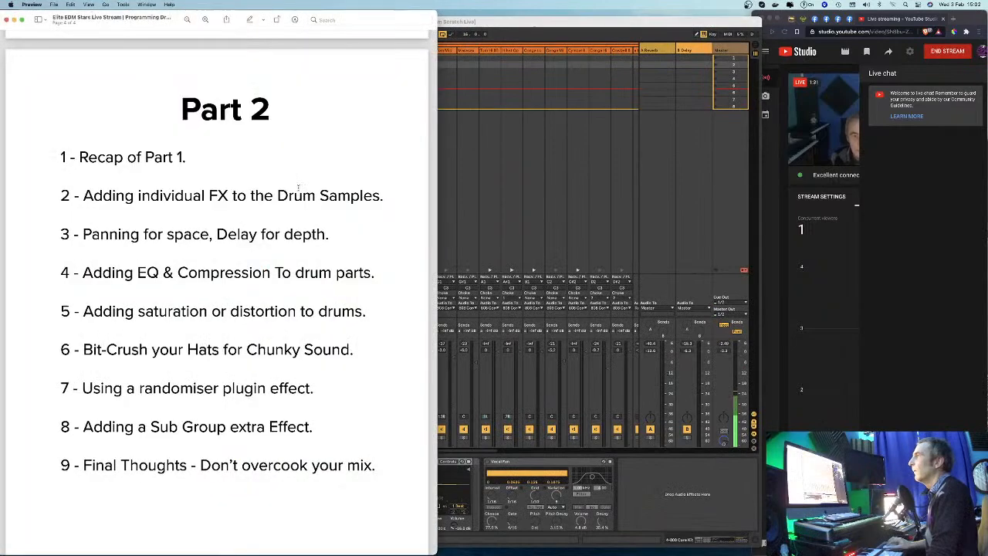
# Step: Read the drum programming guide from its introduction through the Part 1 topics, highlighting the text "Mixing it Together as One Loop."
pyautogui.scroll(10, 386, 409)
pyautogui.scroll(10, 371, 358)
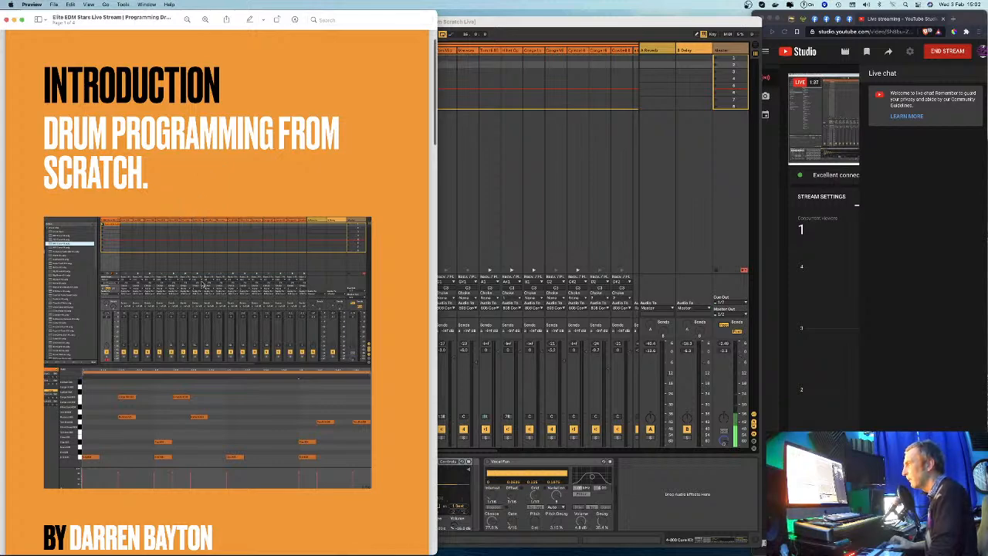
pyautogui.scroll(-5, 204, 286)
pyautogui.scroll(-10, 200, 372)
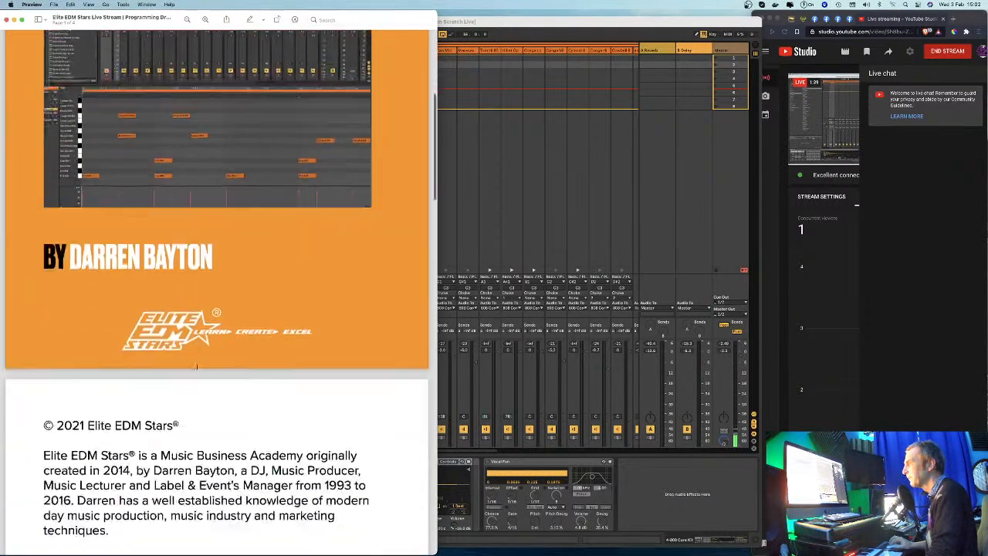
pyautogui.scroll(-10, 195, 360)
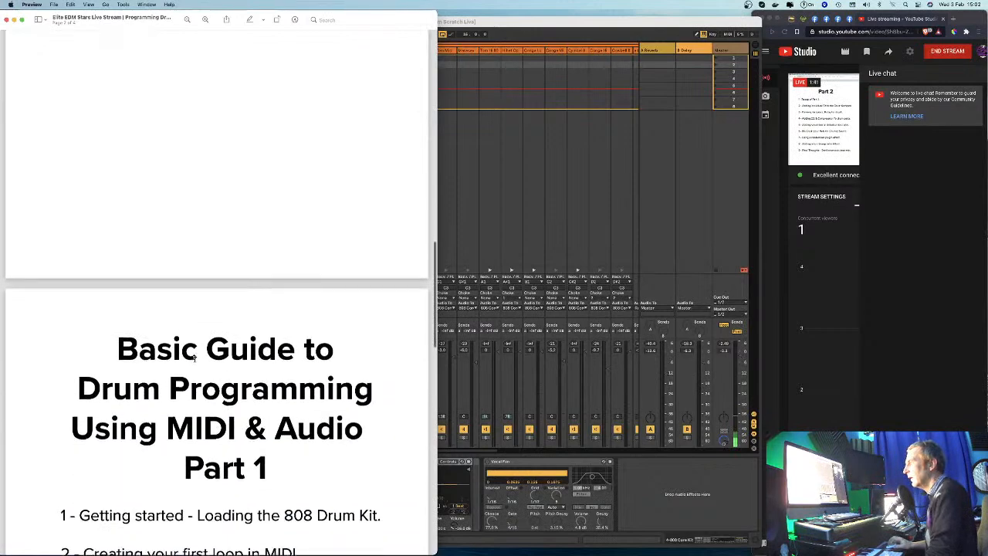
pyautogui.scroll(-1, 194, 354)
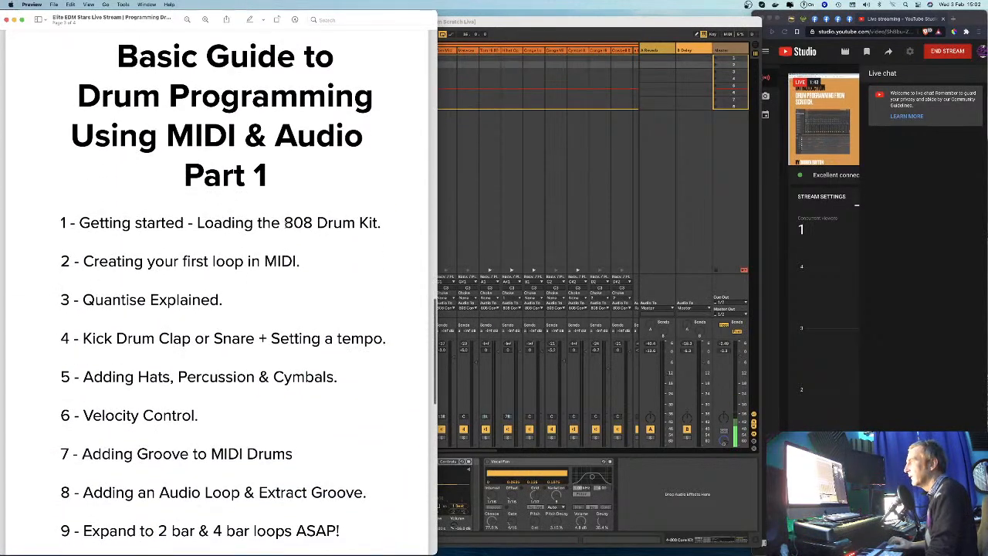
pyautogui.scroll(-3, 117, 322)
pyautogui.scroll(-2, 288, 254)
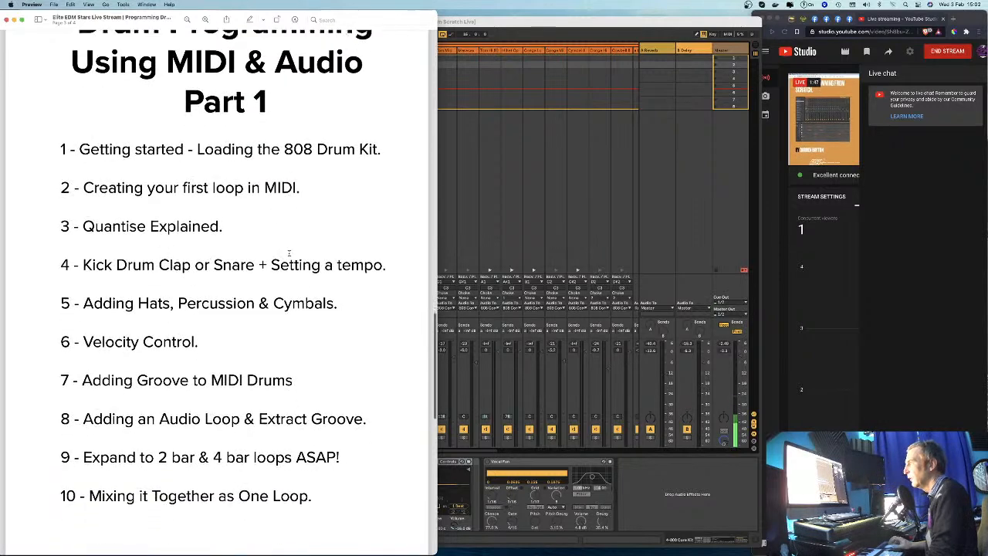
pyautogui.scroll(-2, 289, 254)
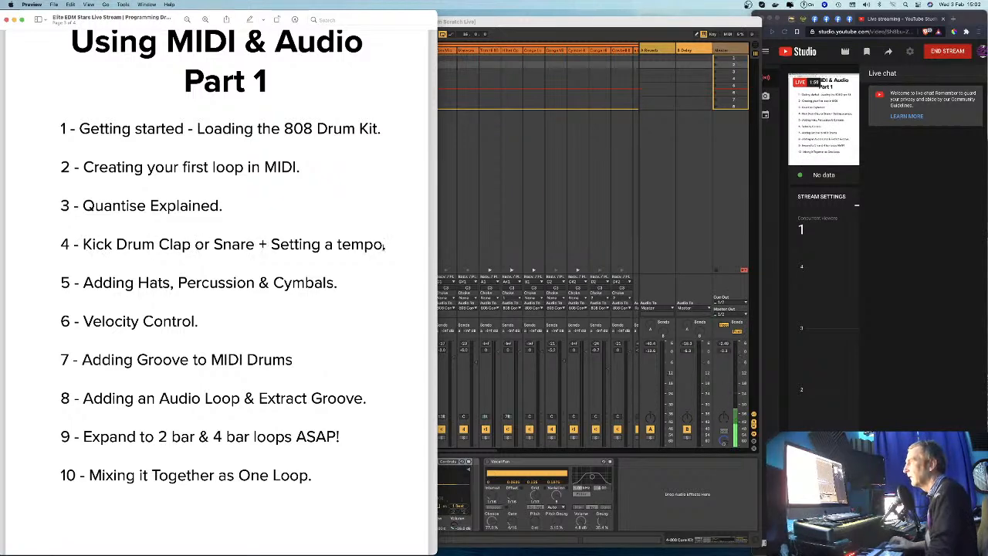
pyautogui.scroll(1, 149, 293)
pyautogui.scroll(-3, 122, 238)
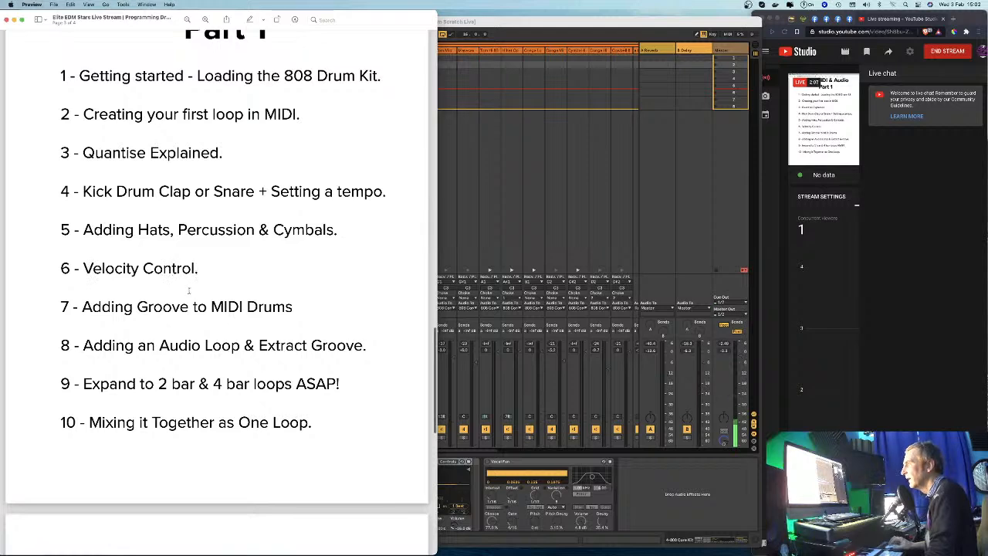
pyautogui.scroll(-3, 216, 255)
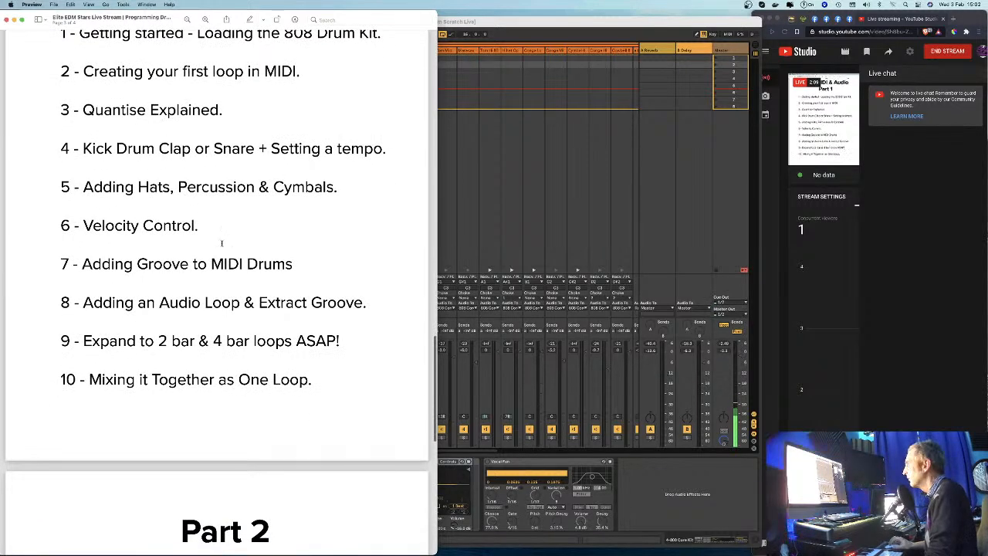
pyautogui.scroll(-4, 193, 232)
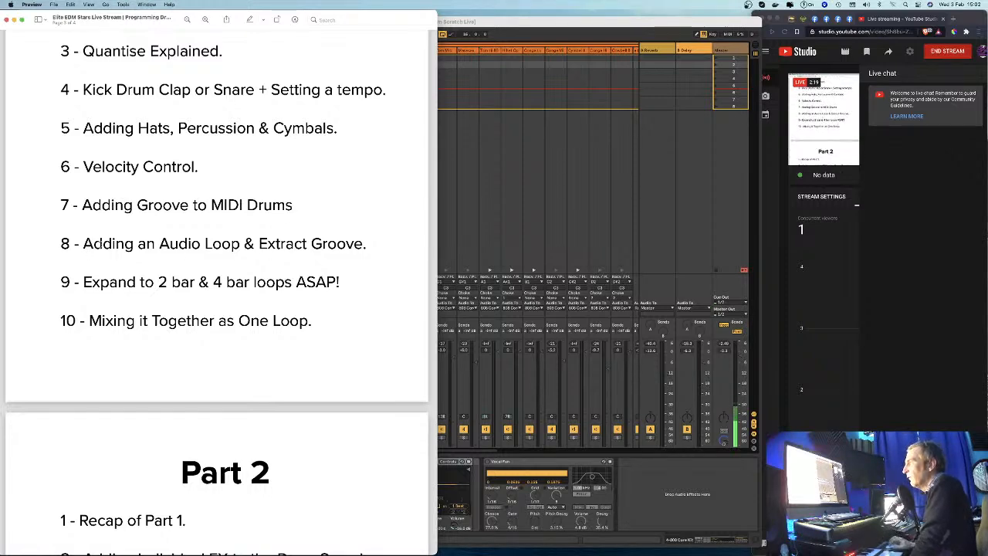
pyautogui.scroll(-3, 336, 253)
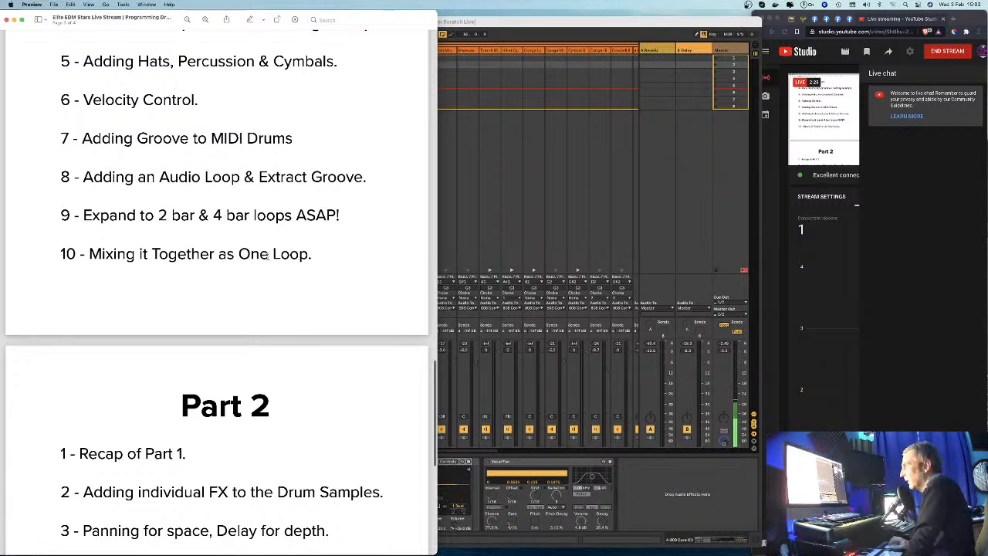
pyautogui.scroll(-2, 255, 231)
pyautogui.moveTo(312, 204); pyautogui.dragTo(90, 205)
pyautogui.scroll(-3, 151, 246)
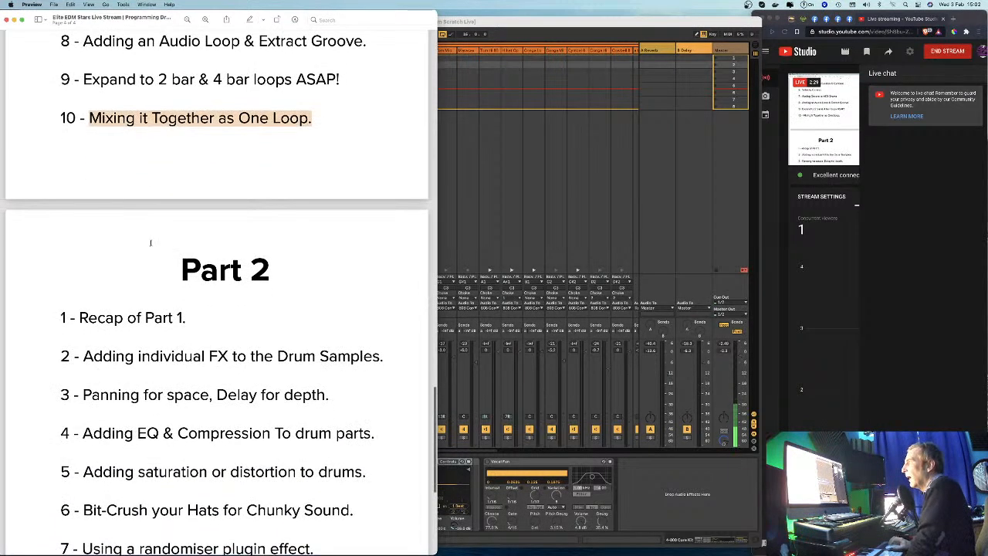
# Step: Read through the Part 2 topic list on the guide's last page
pyautogui.scroll(-3, 193, 263)
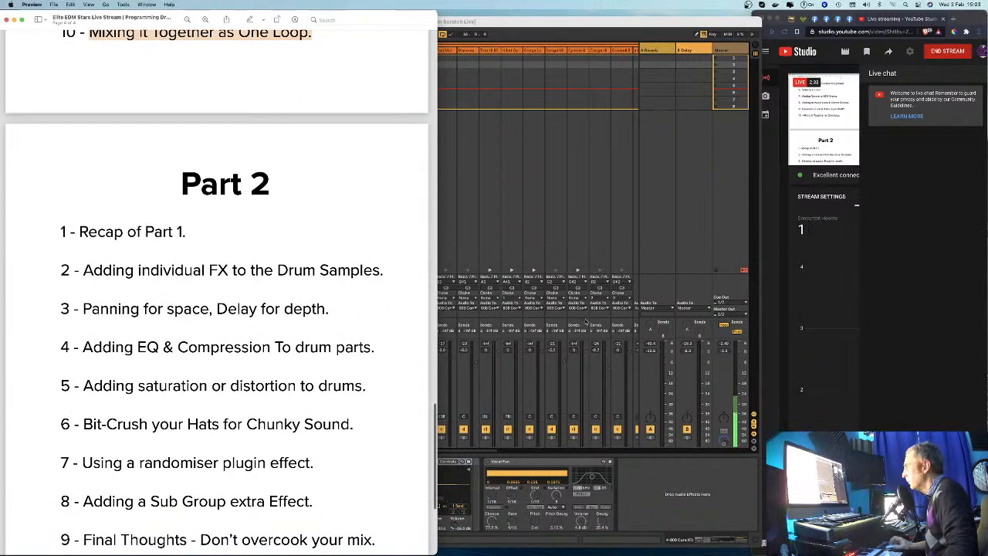
pyautogui.scroll(-2, 302, 386)
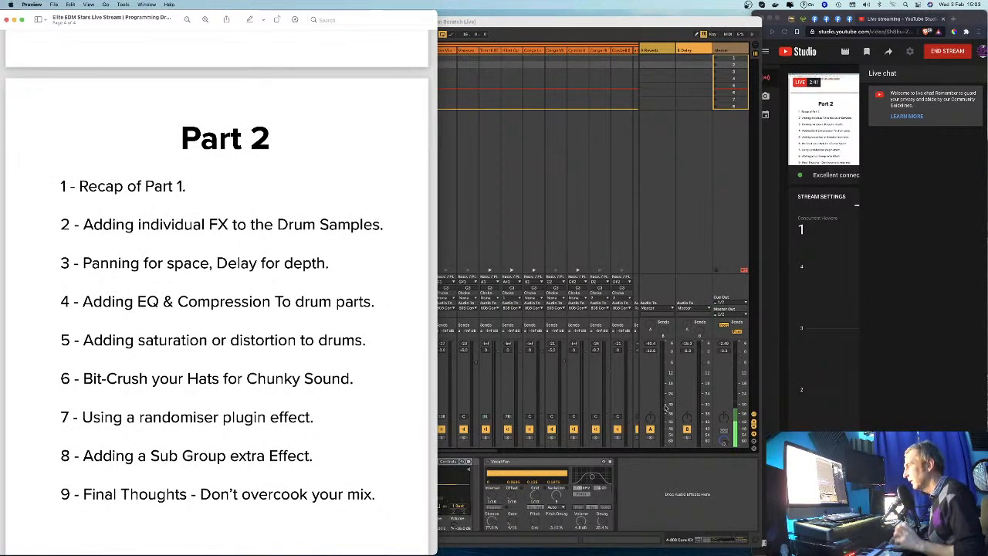
pyautogui.scroll(-2, 154, 120)
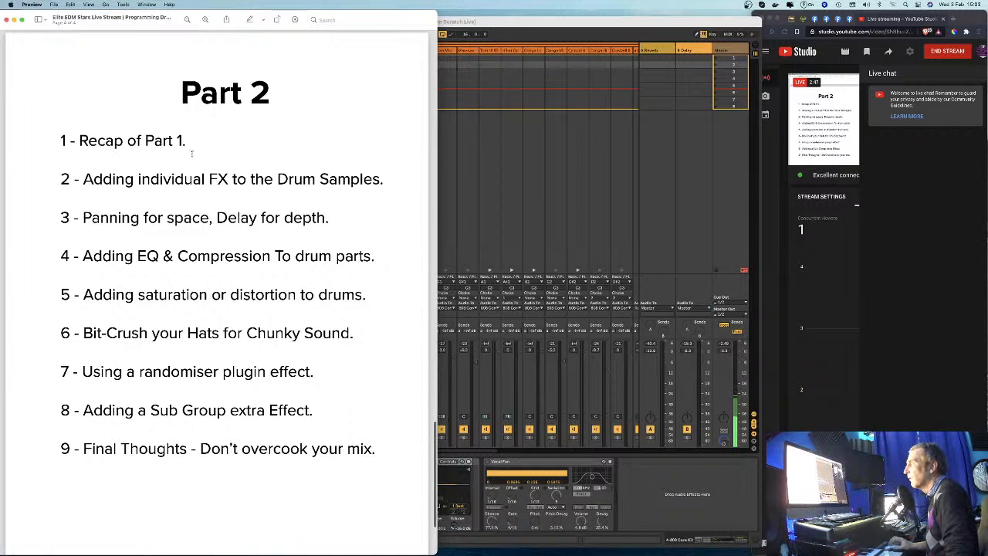
pyautogui.scroll(-2, 186, 158)
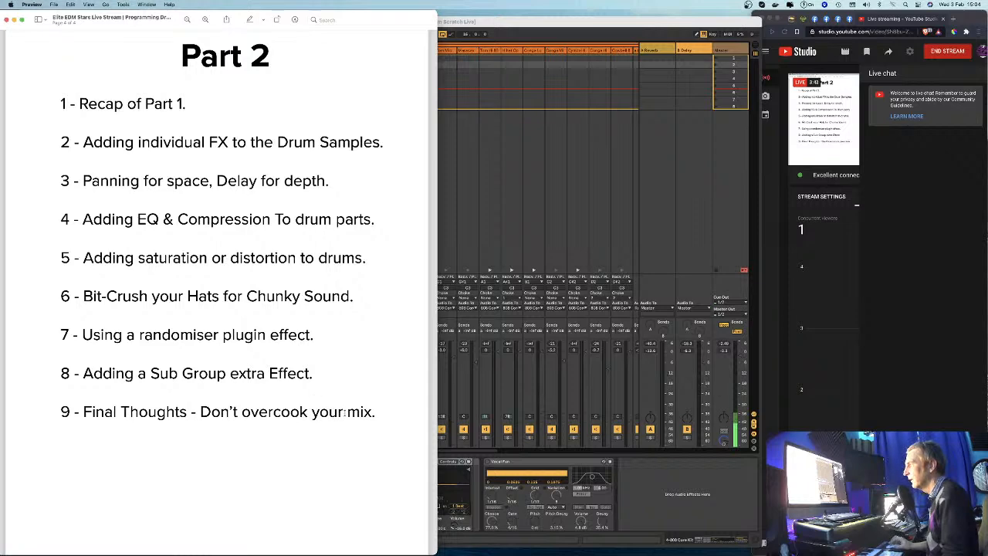
pyautogui.scroll(3, 188, 230)
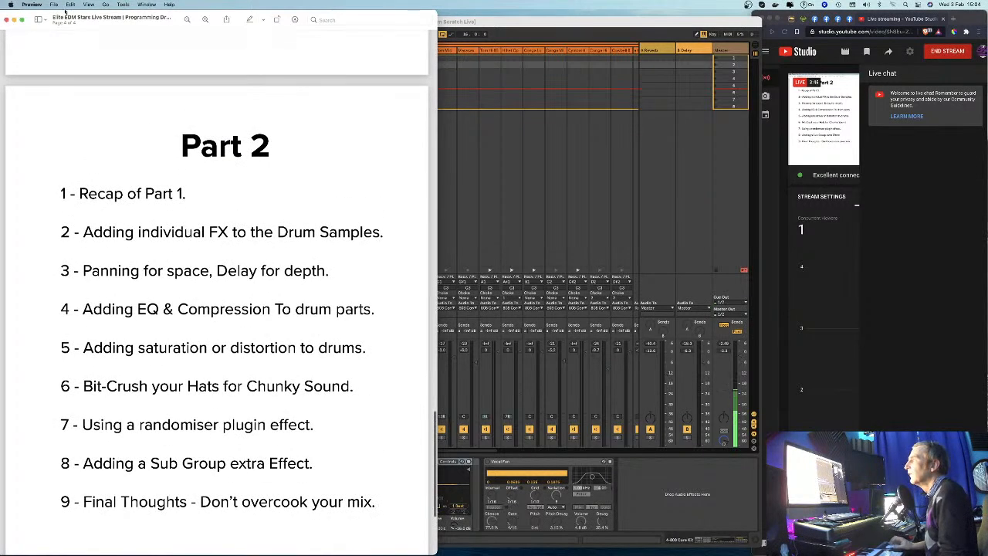
# Step: Minimise the PDF guide and open the 808 Core Kit track's MIDI clip in Ableton Live's note editor
pyautogui.click(14, 20)
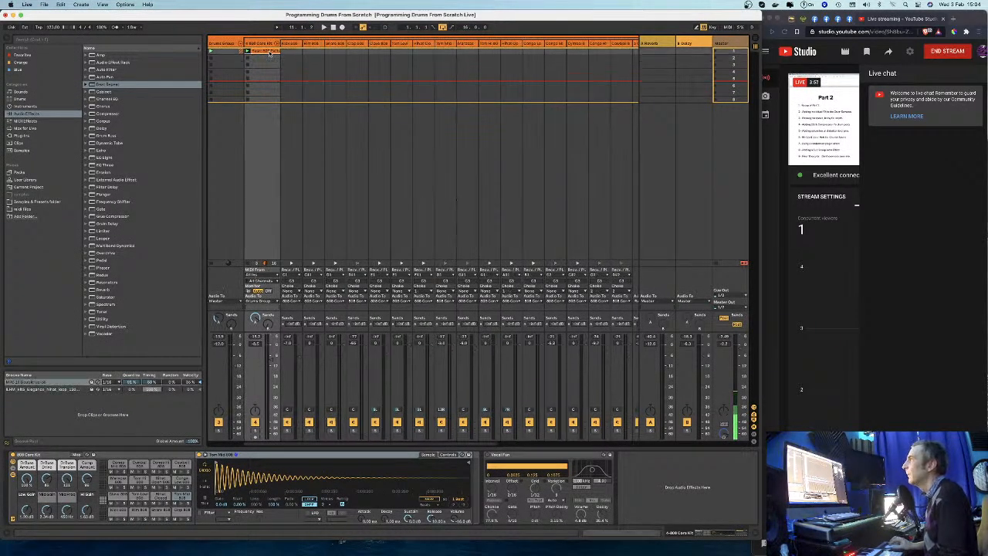
pyautogui.doubleClick(268, 51)
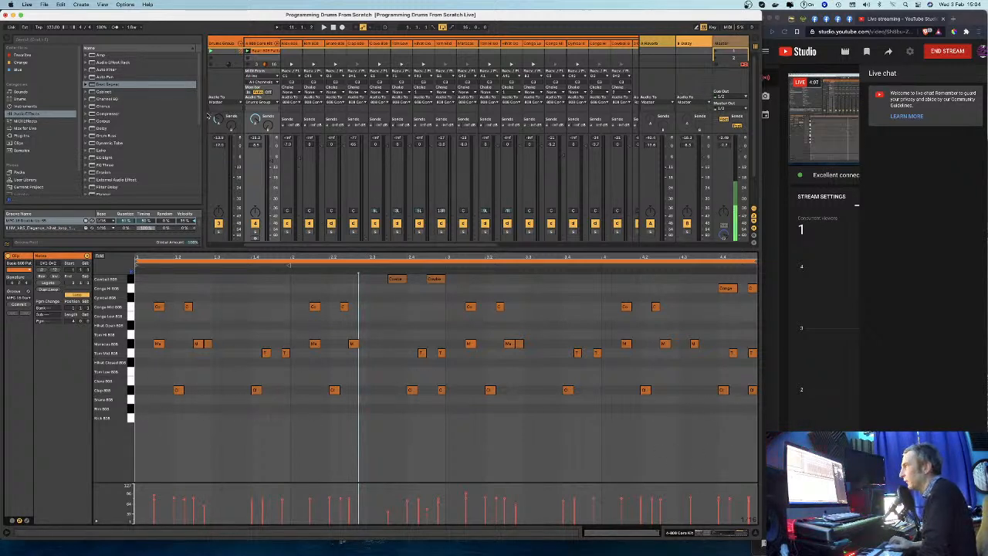
pyautogui.hscroll(-3, 225, 60)
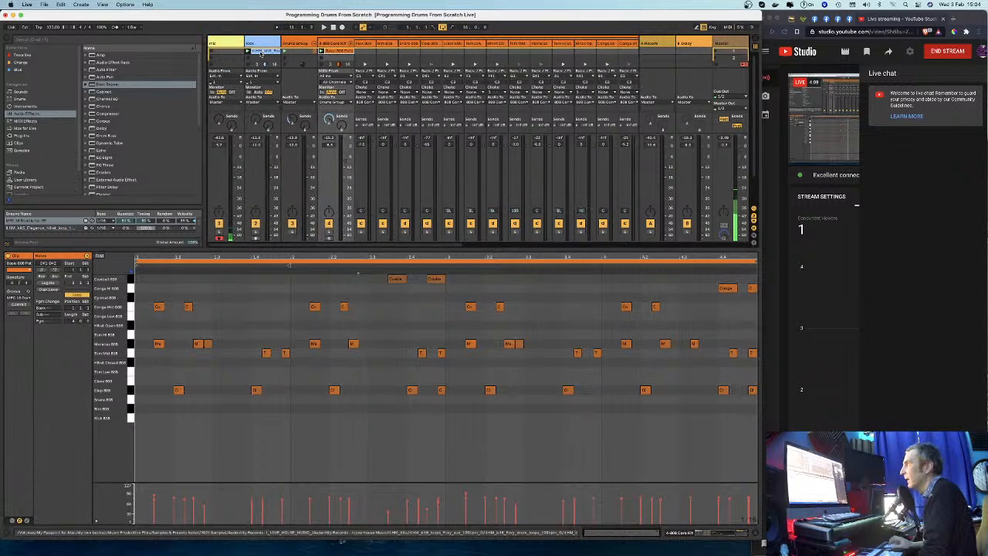
pyautogui.hscroll(3, 262, 56)
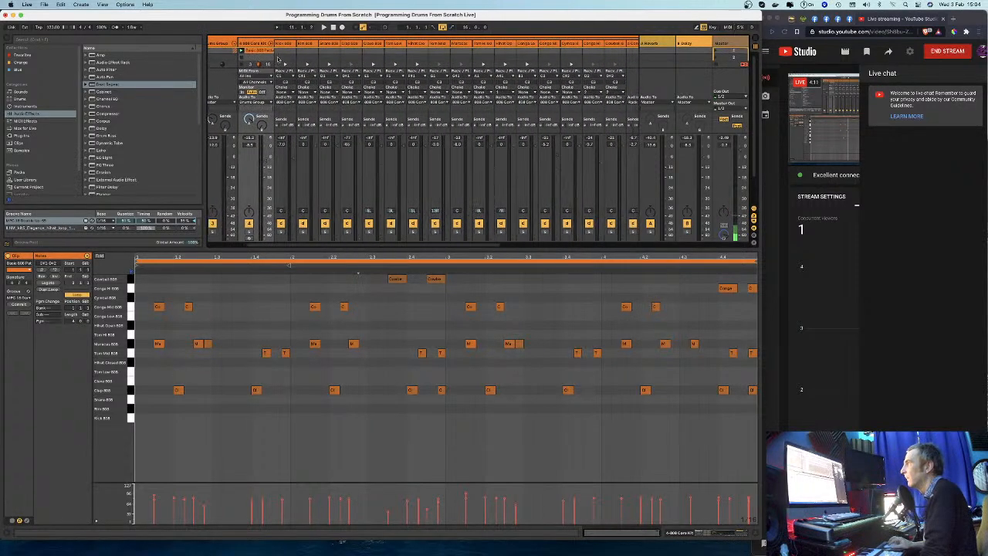
pyautogui.hscroll(2, 266, 62)
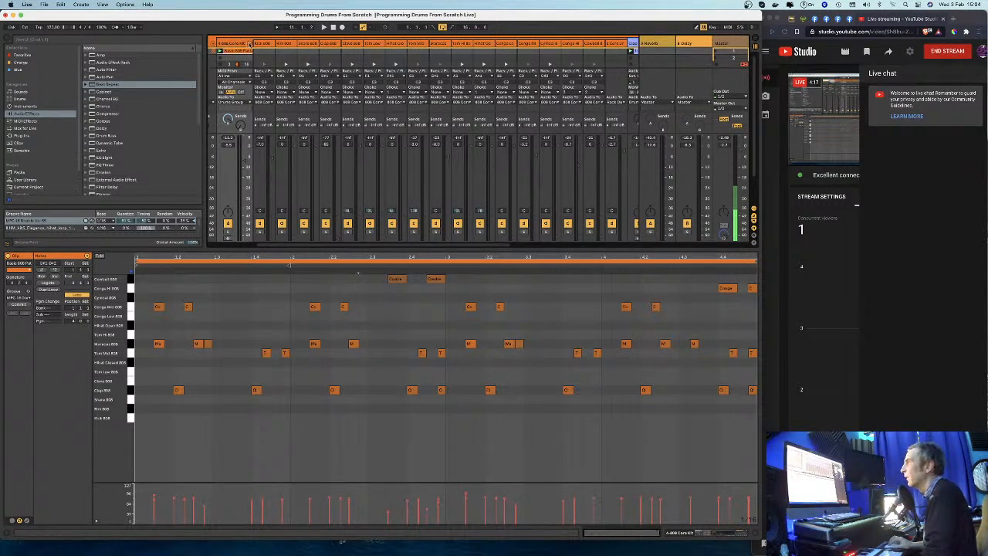
# Step: Fold and unfold the 808 Core Kit's drum chains, and enlarge the Session View above the note editor
pyautogui.click(249, 44)
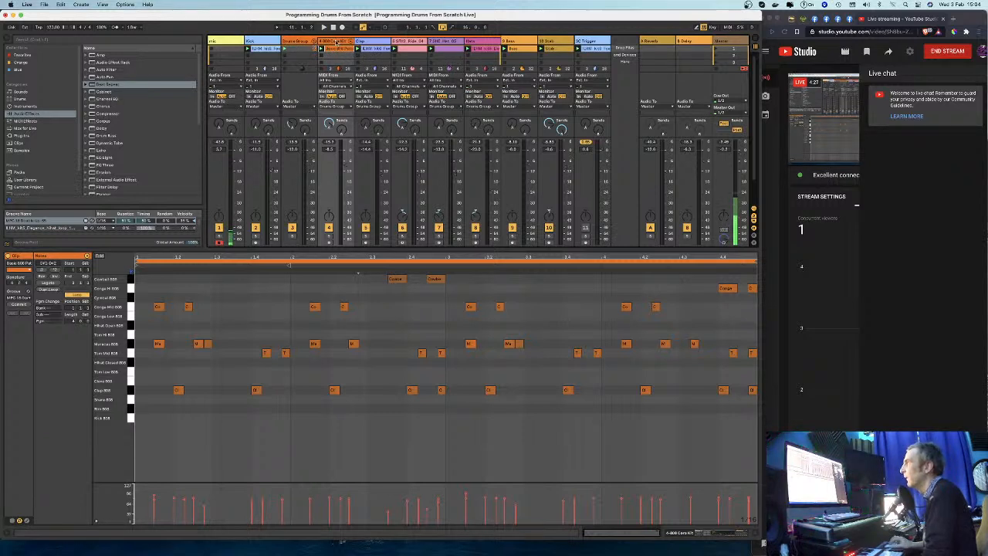
pyautogui.click(350, 42)
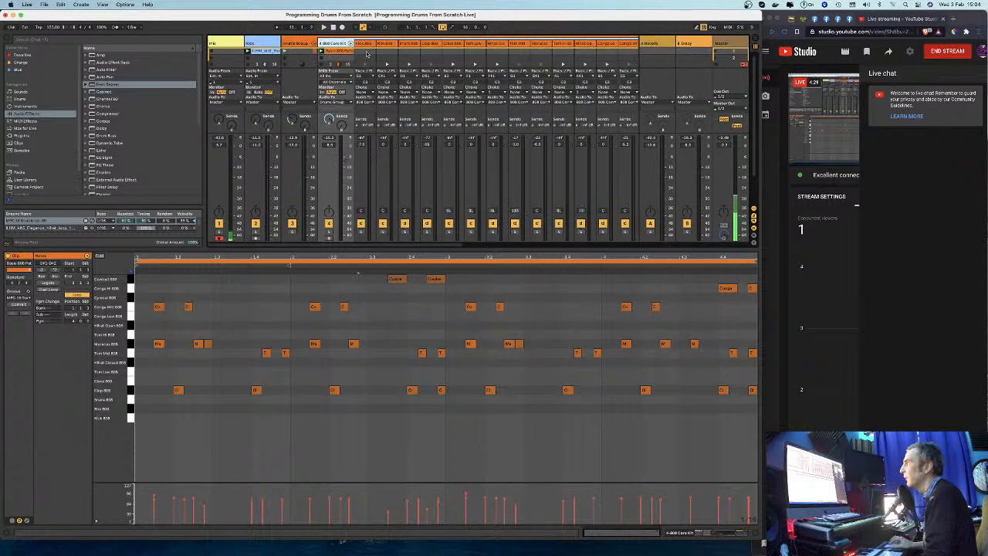
pyautogui.hscroll(2, 418, 145)
pyautogui.hscroll(2, 414, 145)
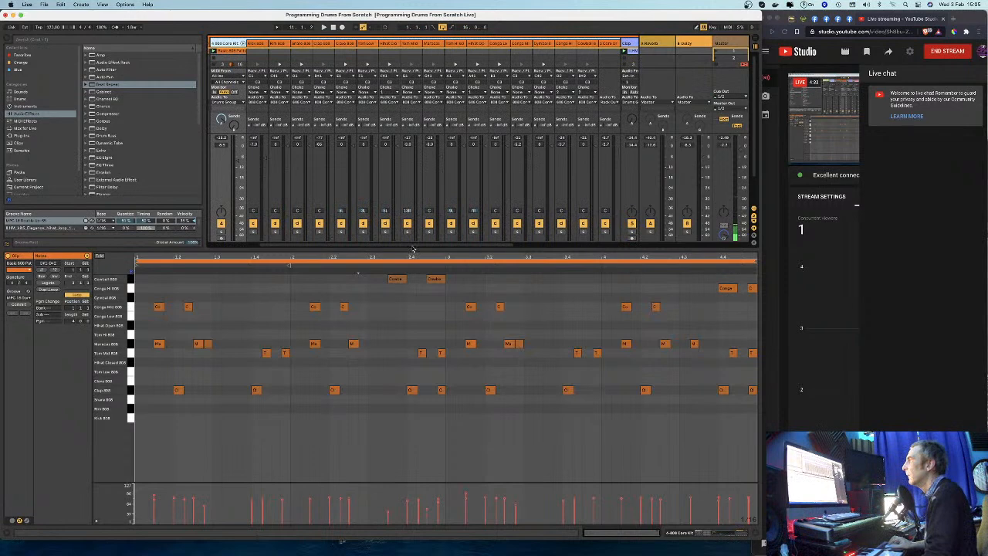
pyautogui.moveTo(410, 247); pyautogui.dragTo(410, 302)
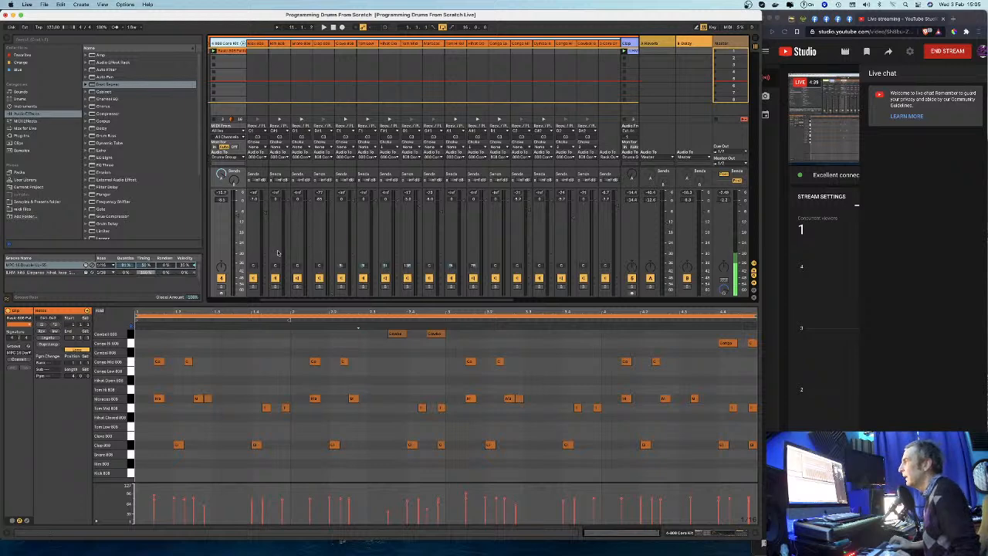
# Step: Solo the 808 Core Kit track and start playback
pyautogui.hscroll(-1, 278, 253)
pyautogui.hscroll(-2, 278, 253)
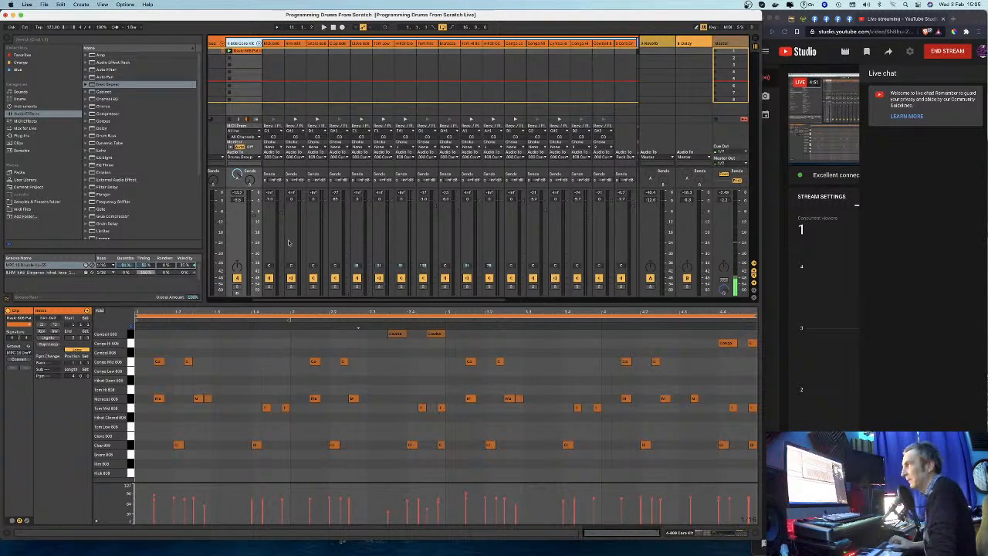
pyautogui.hscroll(-3, 288, 244)
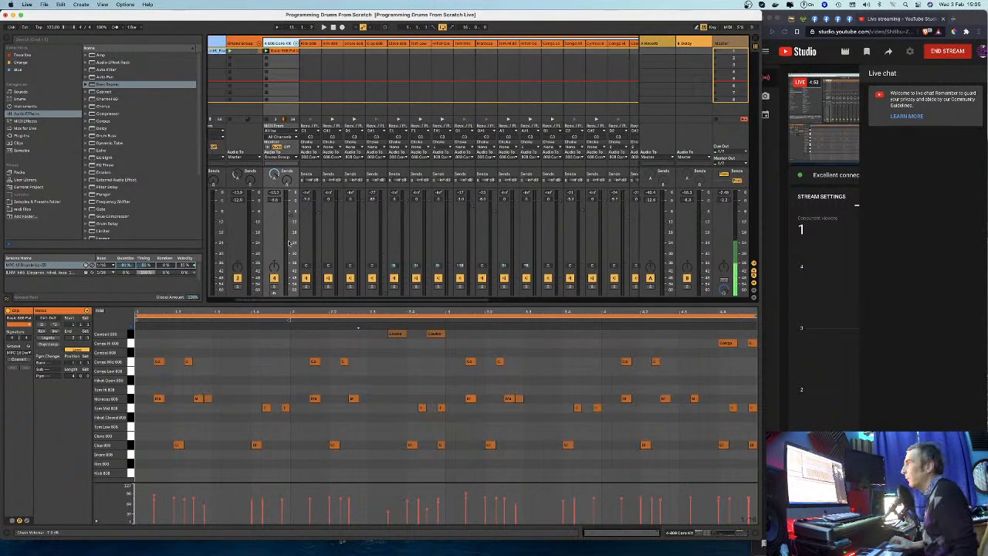
pyautogui.hscroll(-2, 287, 287)
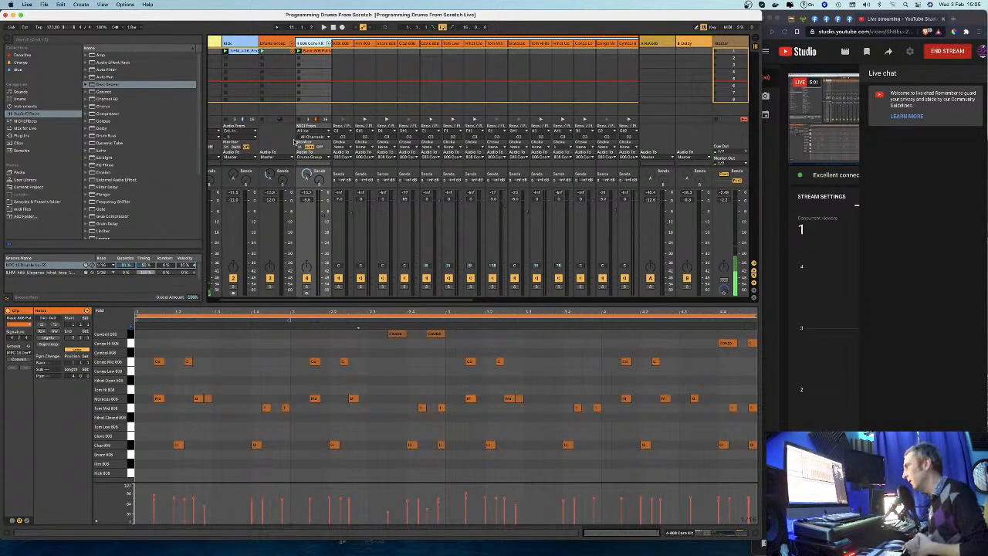
pyautogui.click(307, 289)
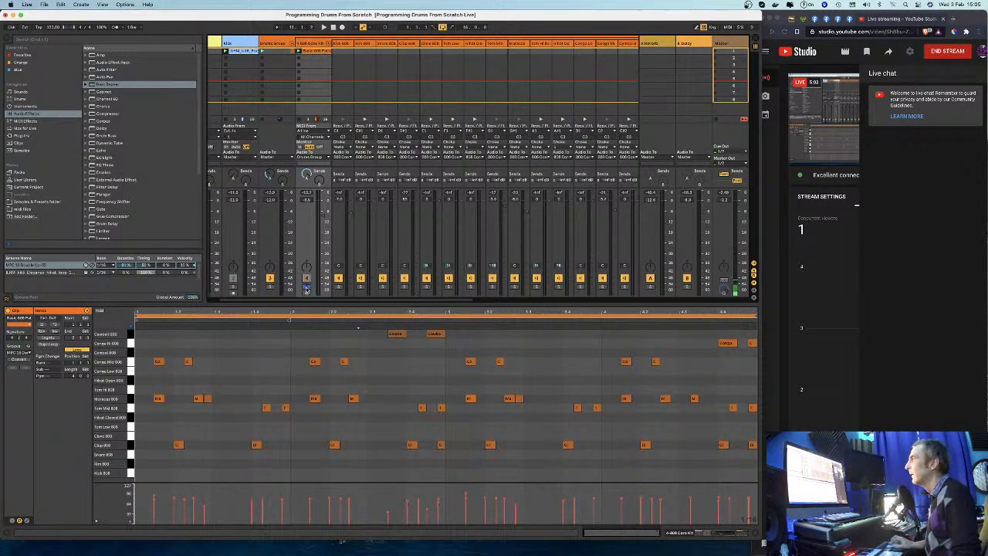
pyautogui.press('space')
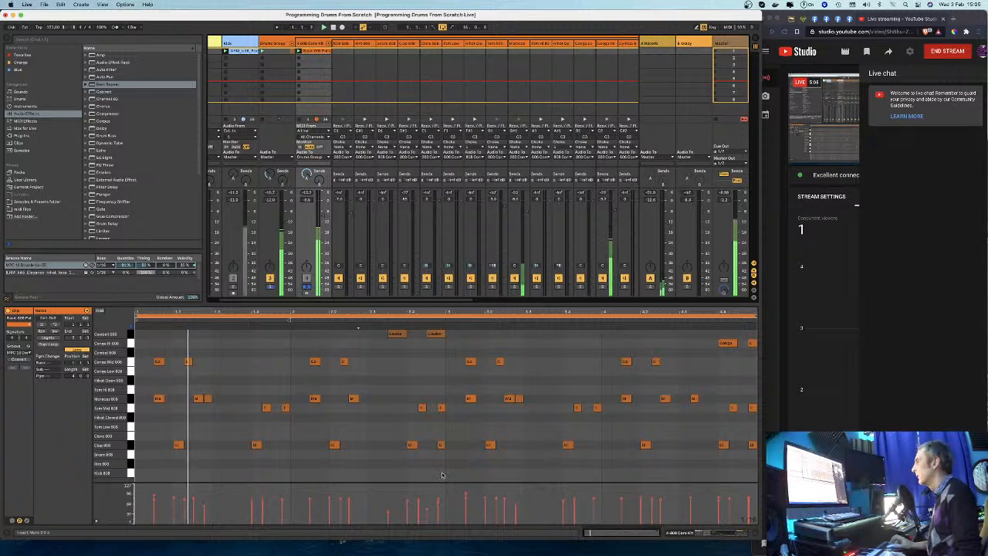
# Step: Switch to OBS to check the Ableton audio levels in the stream, and minimise its window
pyautogui.click(706, 547)
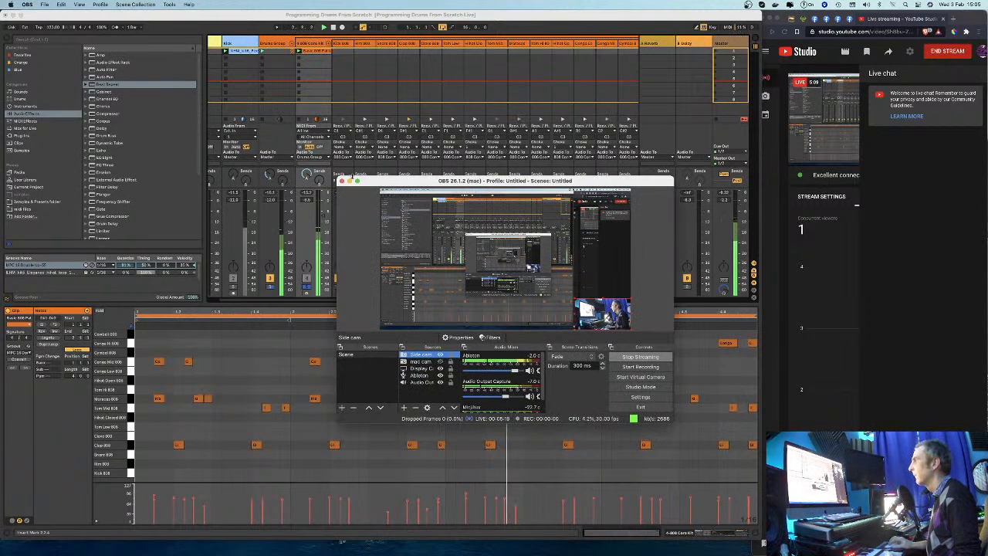
pyautogui.press('super+m')
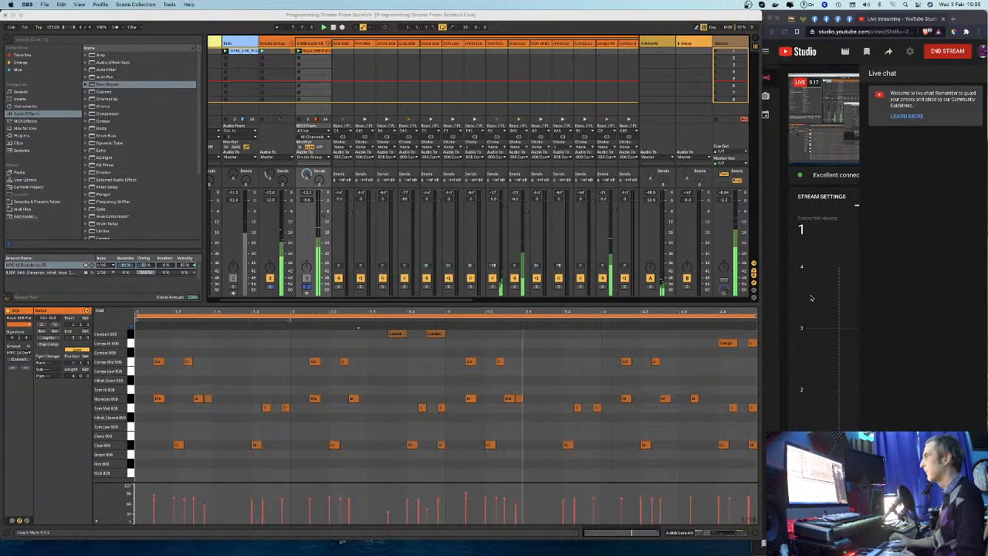
# Step: Unsolo the 808 Core Kit track in Ableton Live and fold its drum chains
pyautogui.click(307, 291)
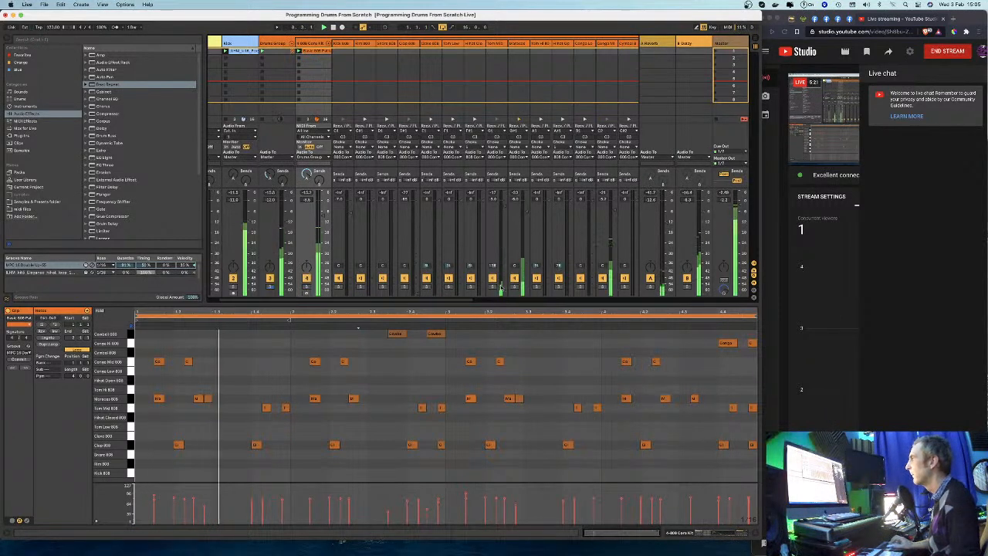
pyautogui.hscroll(5, 502, 304)
pyautogui.hscroll(-5, 503, 304)
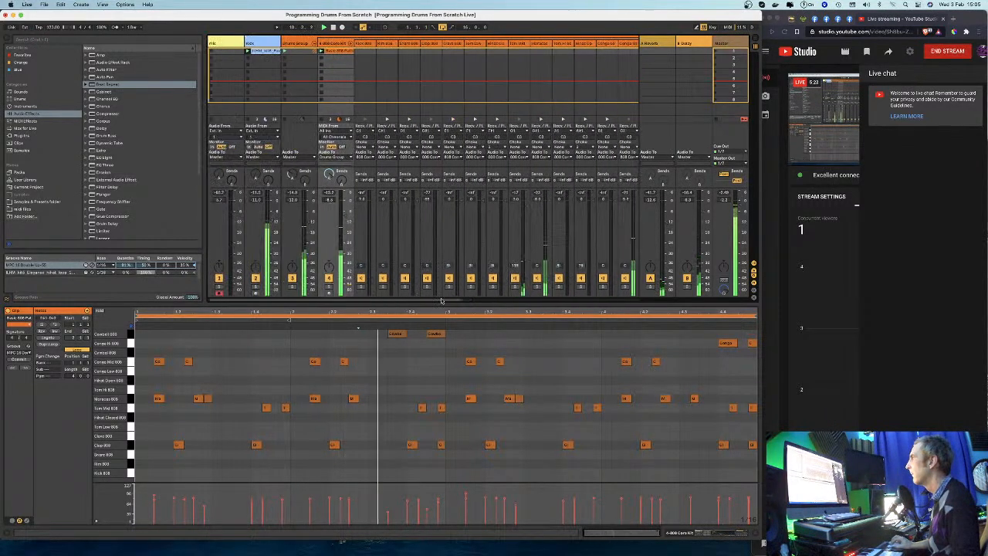
pyautogui.click(350, 44)
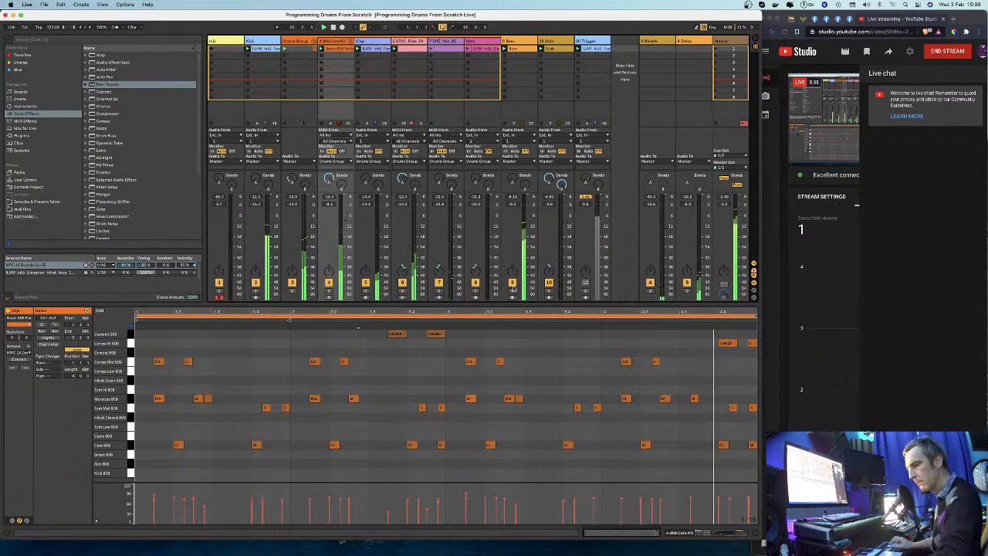
# Step: Step the track selection from the 808 Core Kit along to the hats, and solo the 808 Core Kit together with the Kick track
pyautogui.press('Right')
pyautogui.press('Right')
pyautogui.press('Right')
pyautogui.press('Right')
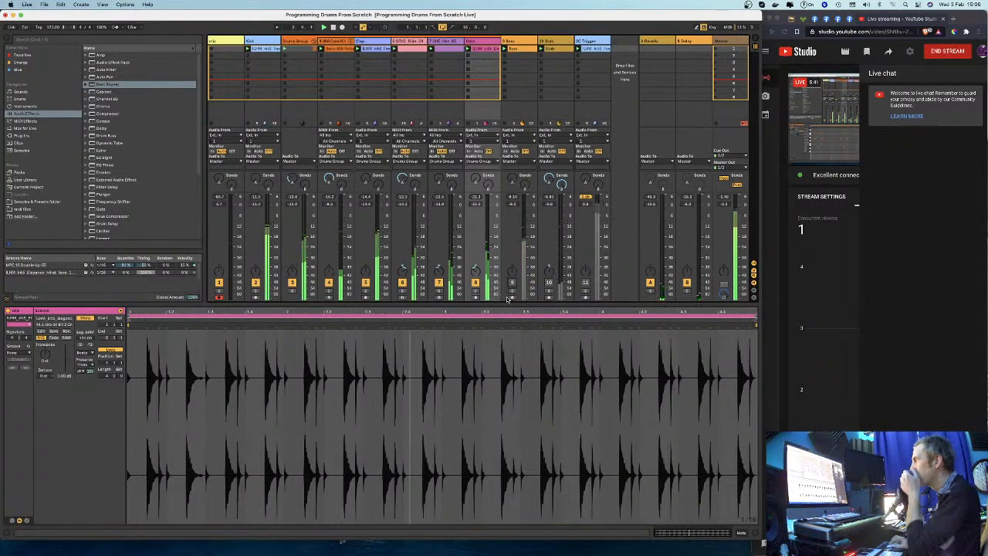
pyautogui.click(329, 291)
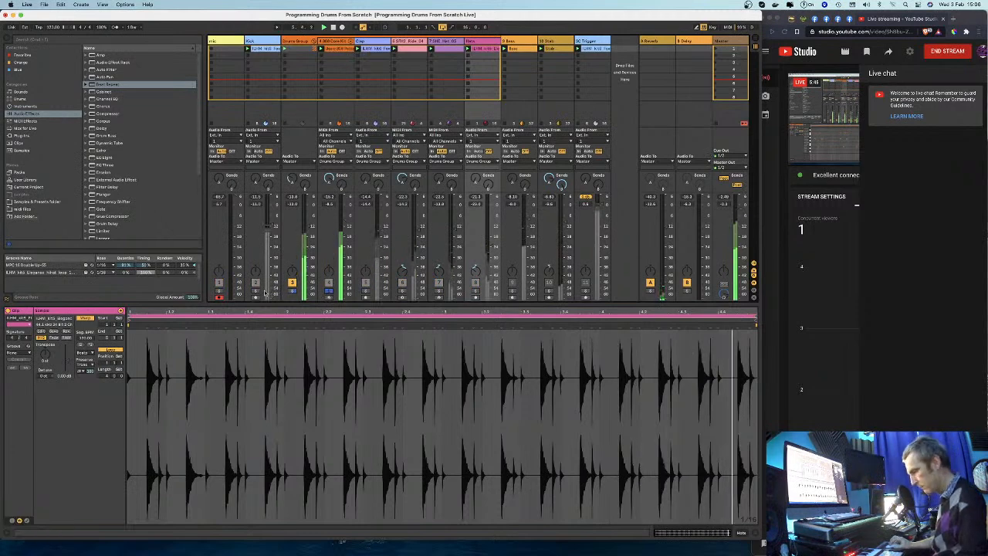
pyautogui.keyDown('super'); pyautogui.click(256, 291); pyautogui.keyUp('super')
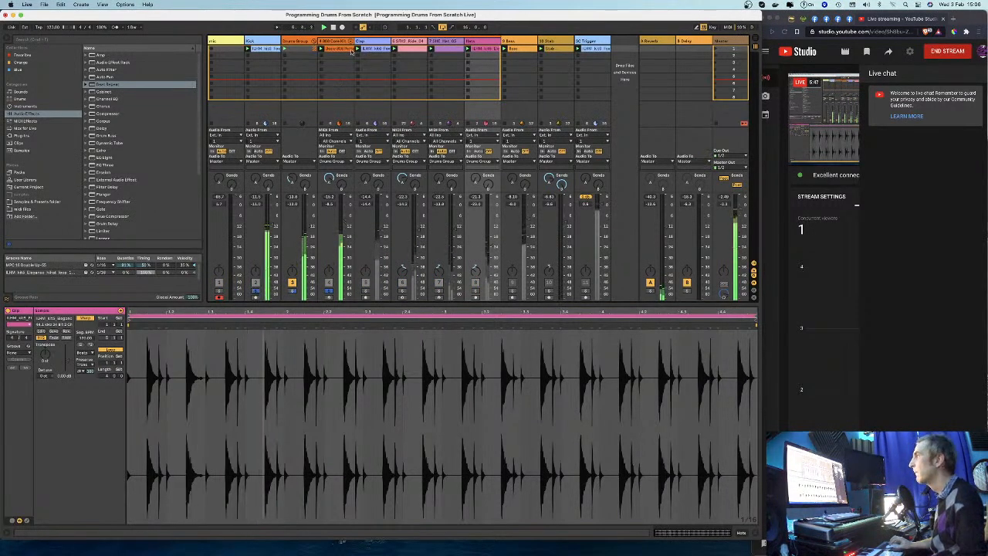
# Step: Unfold the 808 Core Kit's drum chains and solo single chains in turn to audition them, ending with the kit's return chain
pyautogui.click(350, 43)
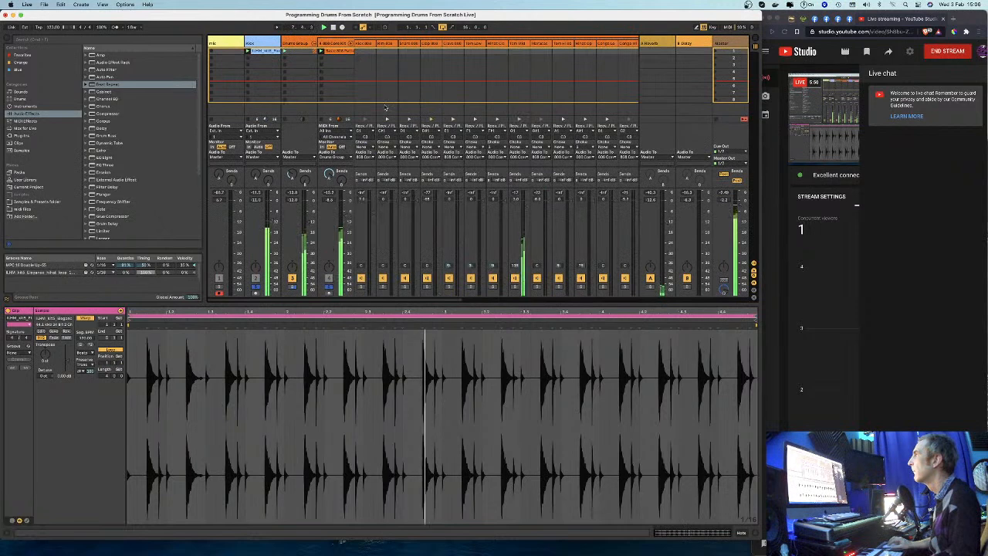
pyautogui.hscroll(5, 424, 286)
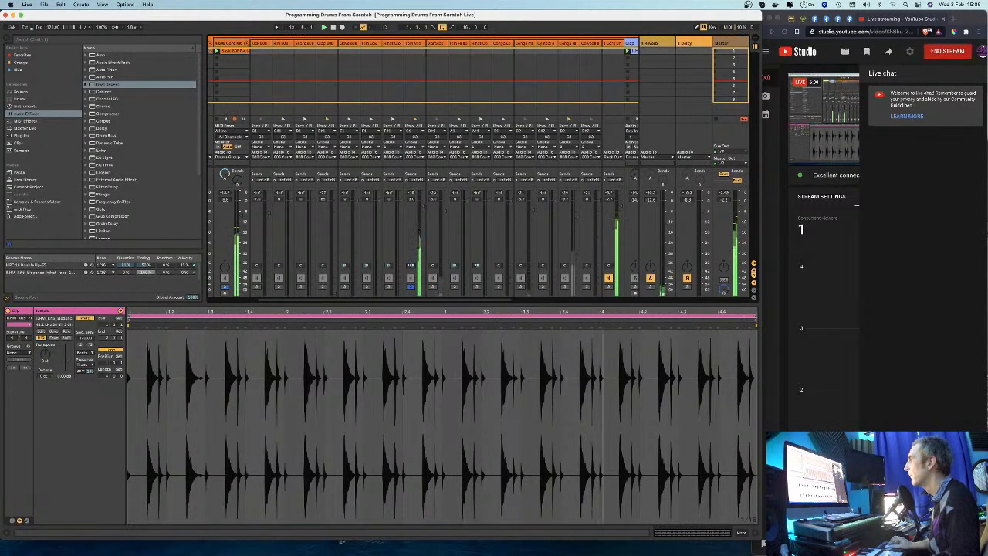
pyautogui.click(521, 287)
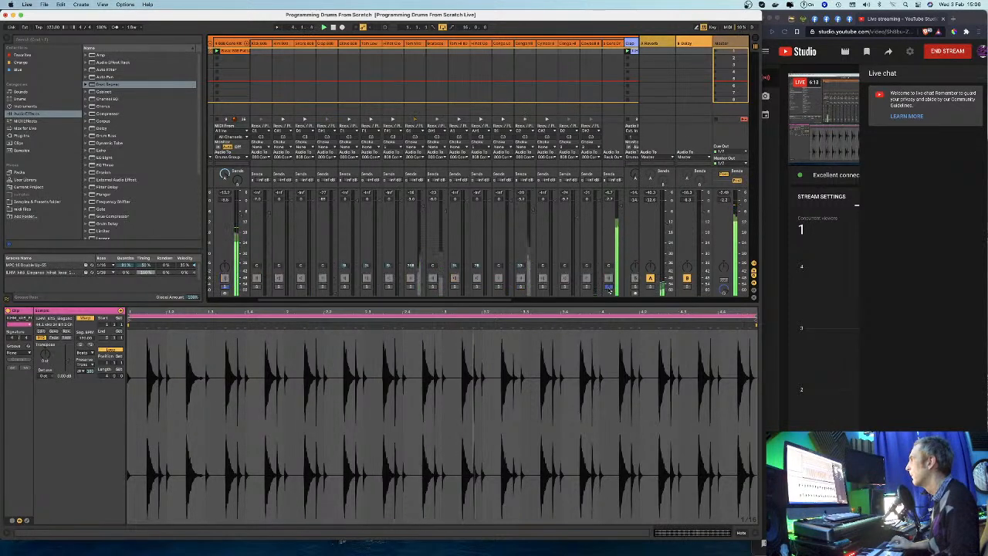
pyautogui.click(609, 286)
# Step: Audition the Cowbell and Congas Hi chains by soloing them separately and together, and clear the solos
pyautogui.moveTo(509, 303); pyautogui.dragTo(538, 301)
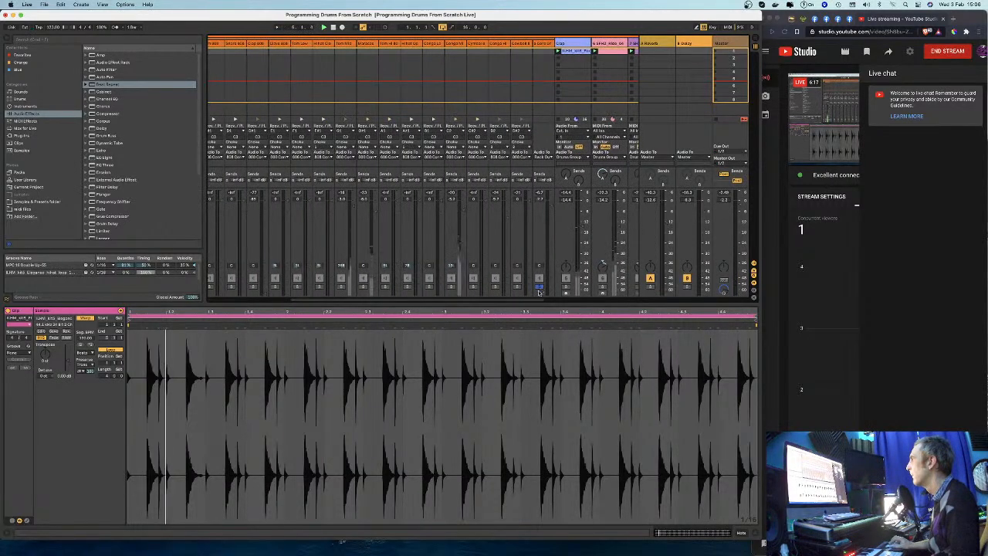
pyautogui.click(517, 286)
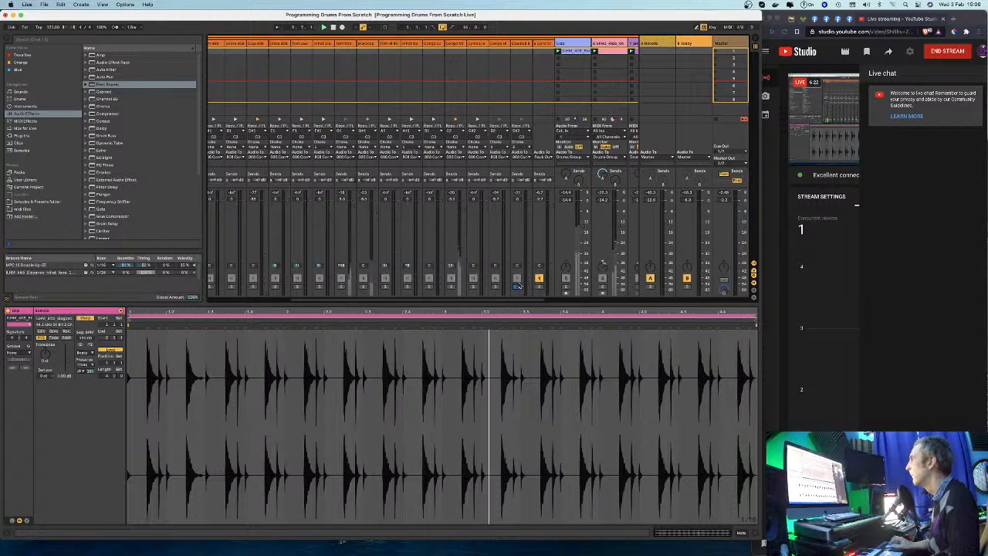
pyautogui.click(498, 287)
pyautogui.keyDown('super'); pyautogui.click(514, 287); pyautogui.keyUp('super')
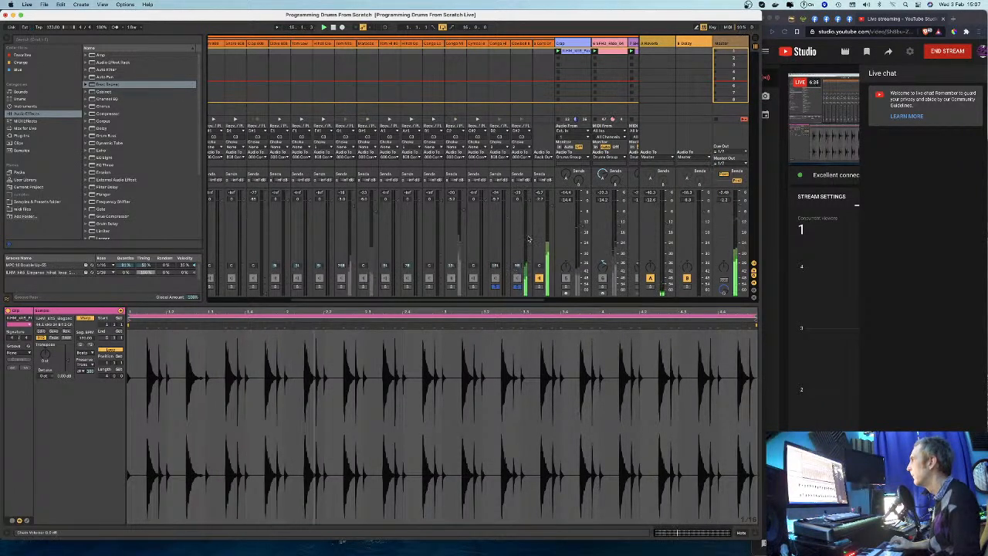
pyautogui.click(518, 287)
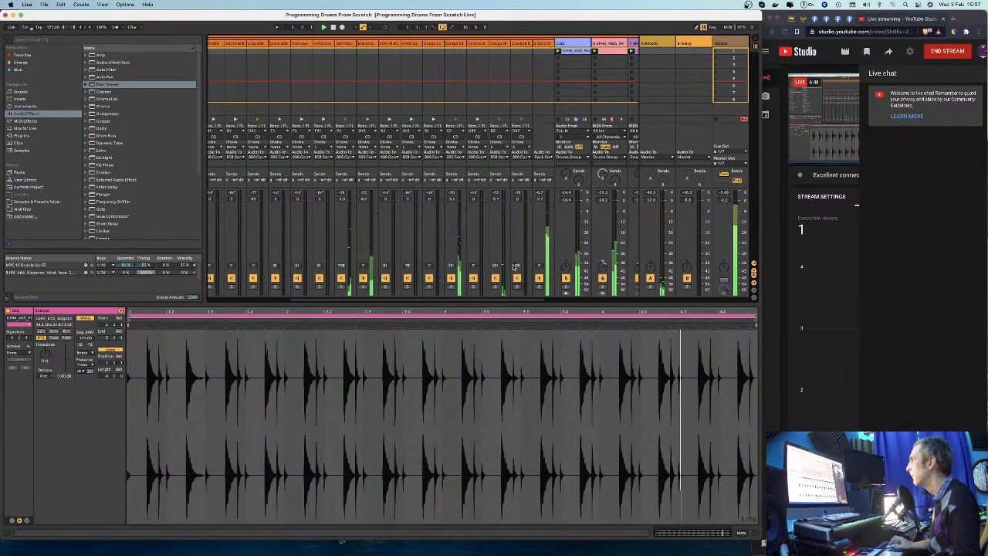
# Step: Solo the Cowbell 808 chain, show its sample device in the Device View, and unsolo it again
pyautogui.click(517, 286)
pyautogui.click(522, 44)
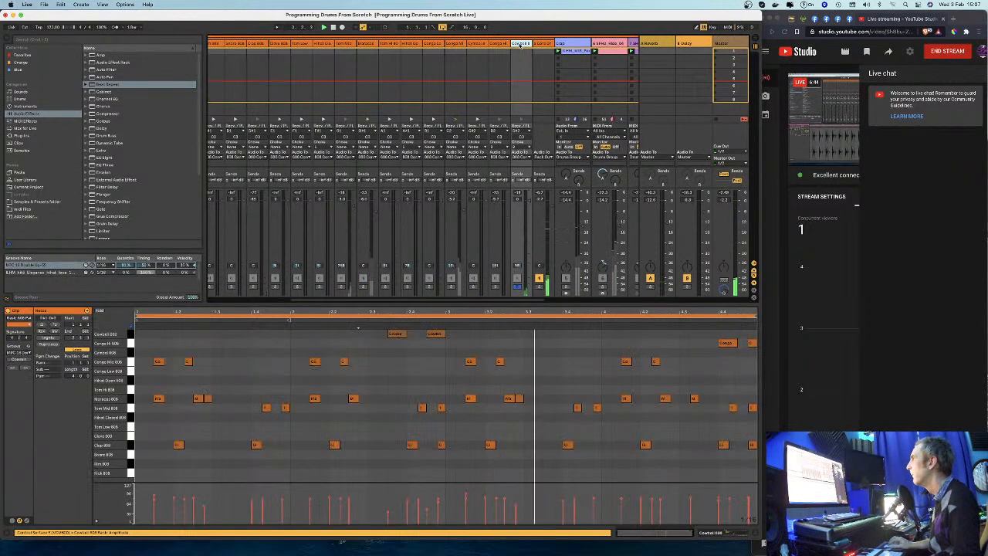
pyautogui.doubleClick(521, 45)
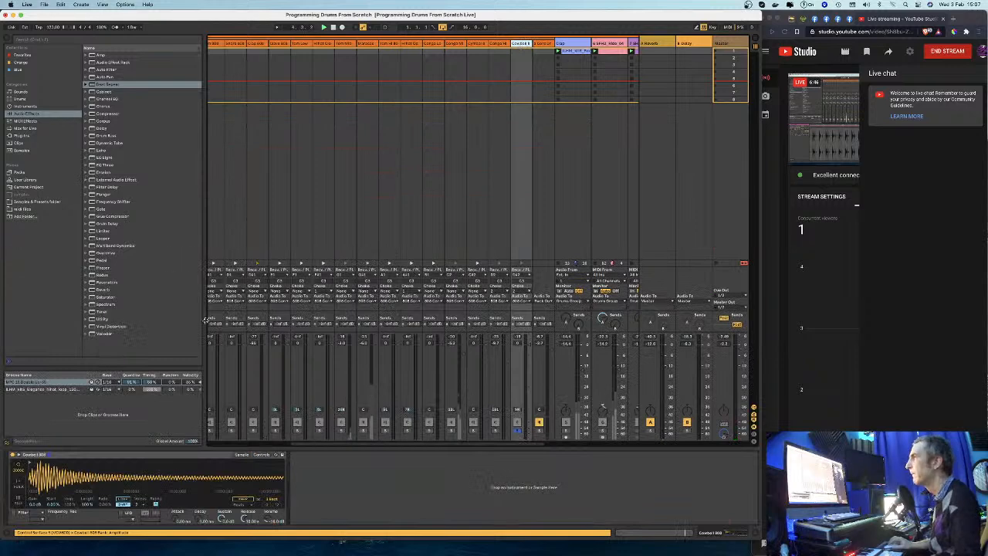
pyautogui.click(518, 431)
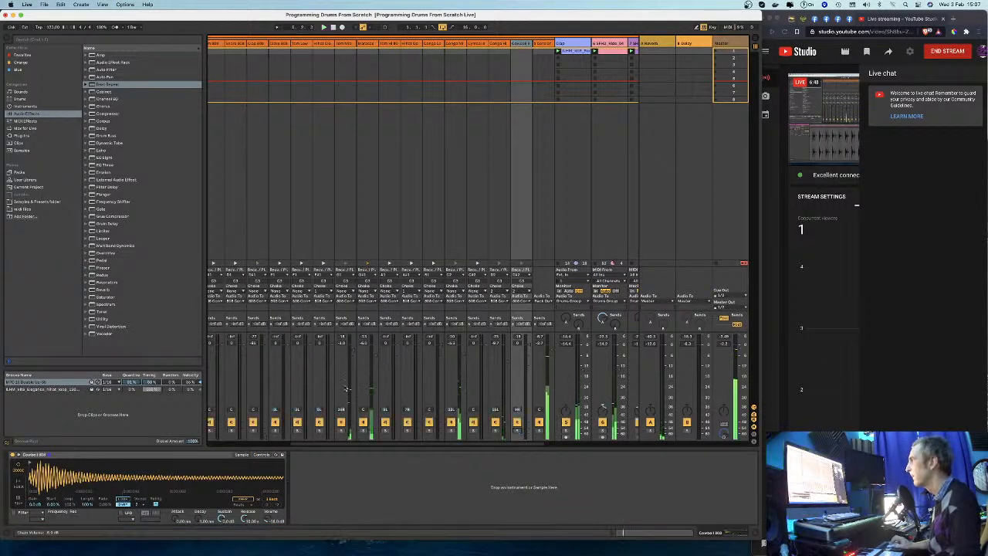
pyautogui.hscroll(-5, 270, 345)
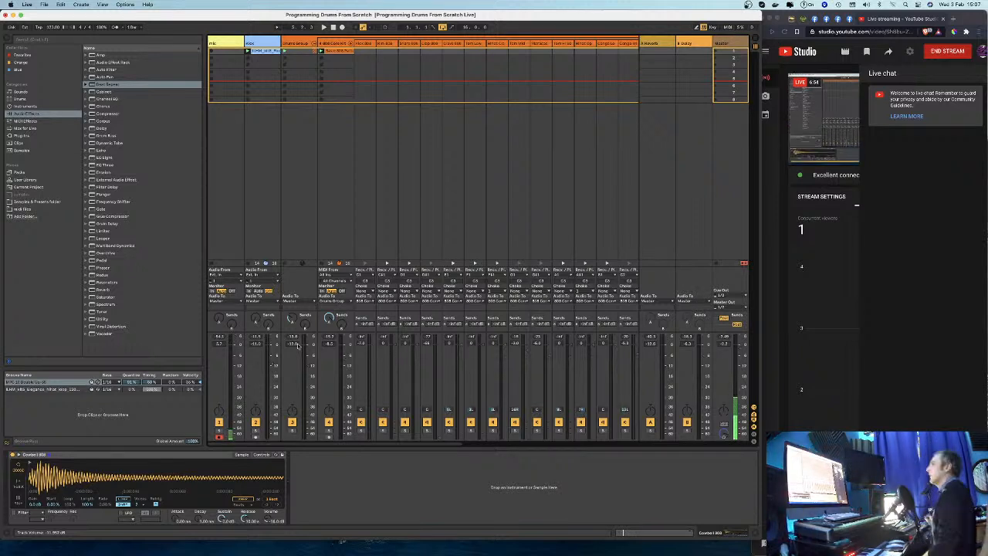
pyautogui.hscroll(1, 298, 346)
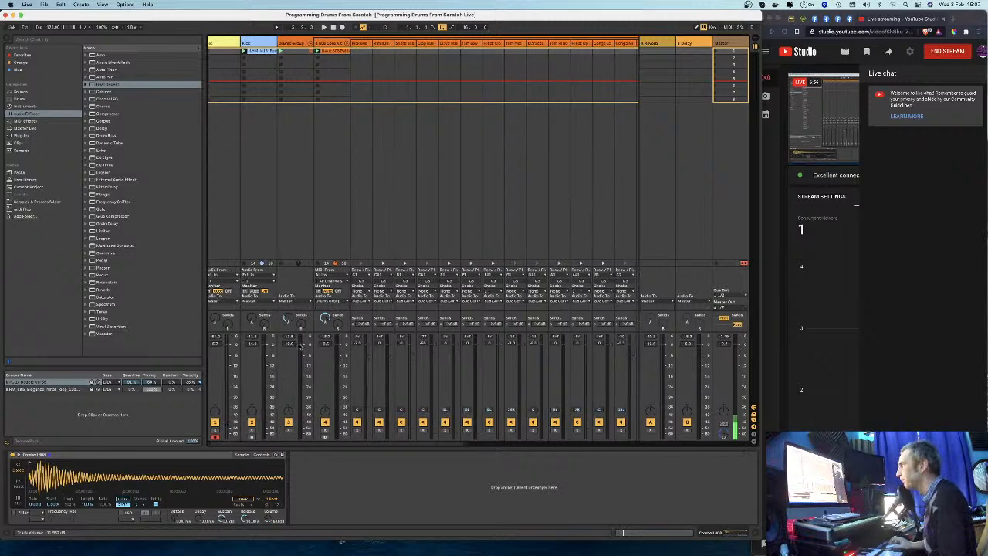
pyautogui.hscroll(1, 368, 85)
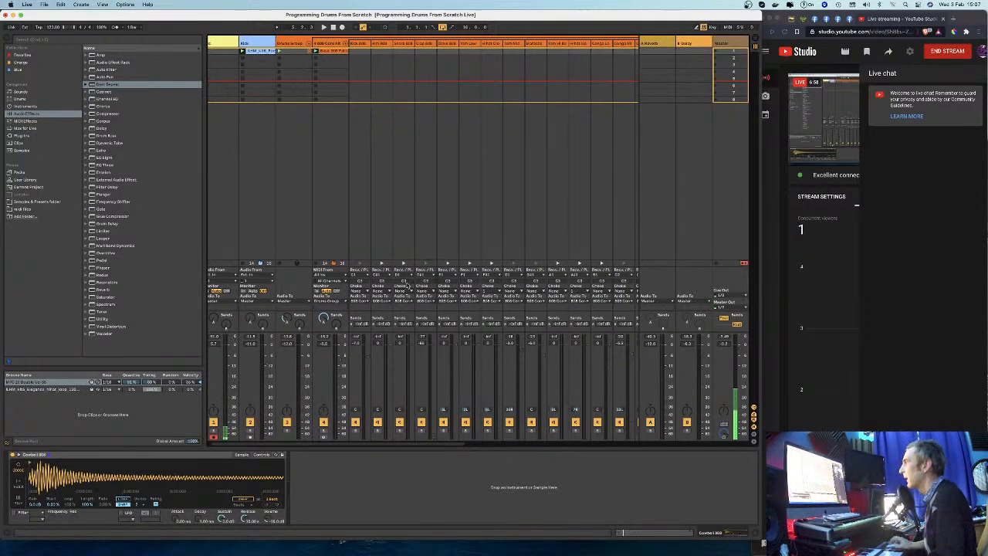
pyautogui.hscroll(5, 511, 321)
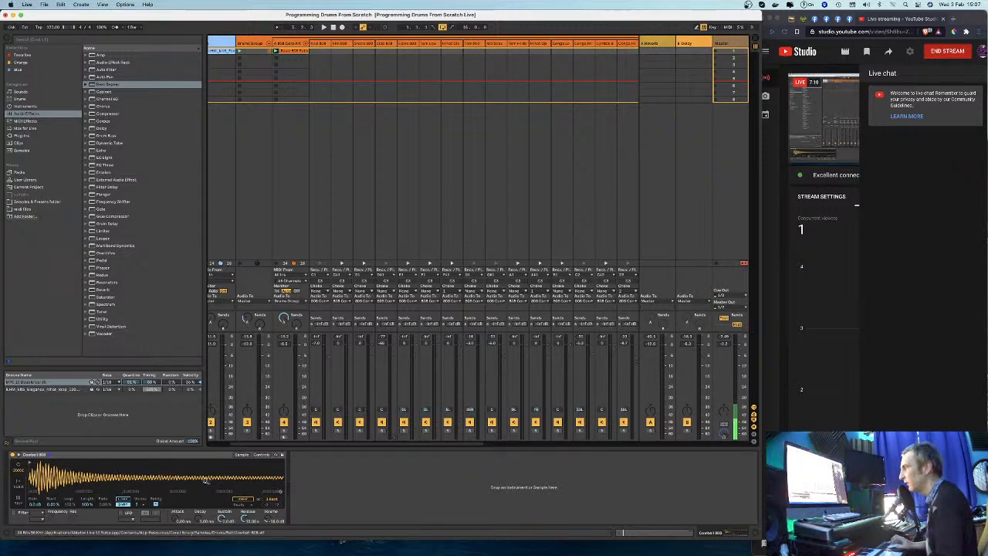
pyautogui.click(58, 494)
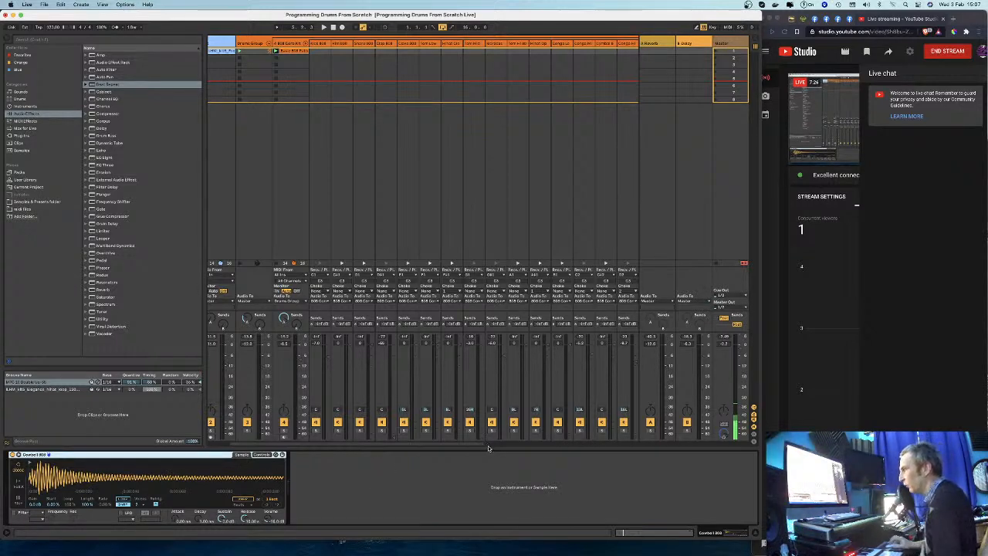
# Step: Switch to Preview to read the Part 2 lesson outline, and return to Ableton Live
pyautogui.moveTo(141, 16)
pyautogui.mouseDown()
pyautogui.moveTo(185, 17)
pyautogui.moveTo(184, 30)
pyautogui.moveTo(146, 23)
pyautogui.mouseUp()
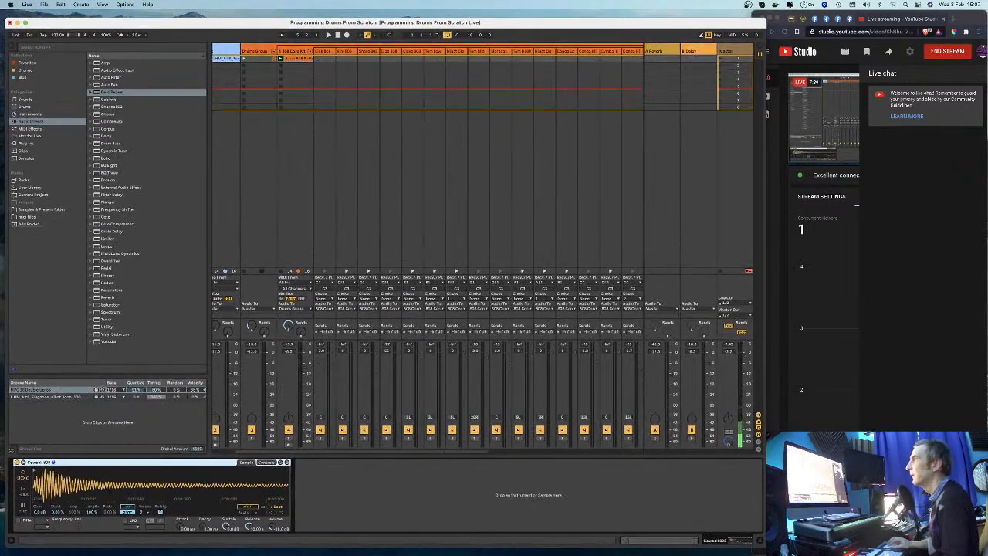
pyautogui.click(729, 545)
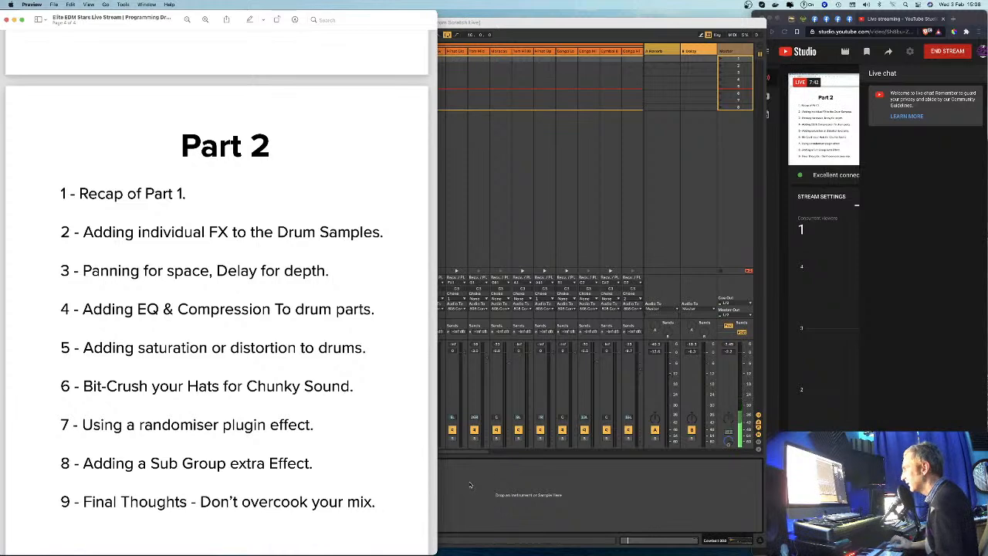
pyautogui.click(469, 485)
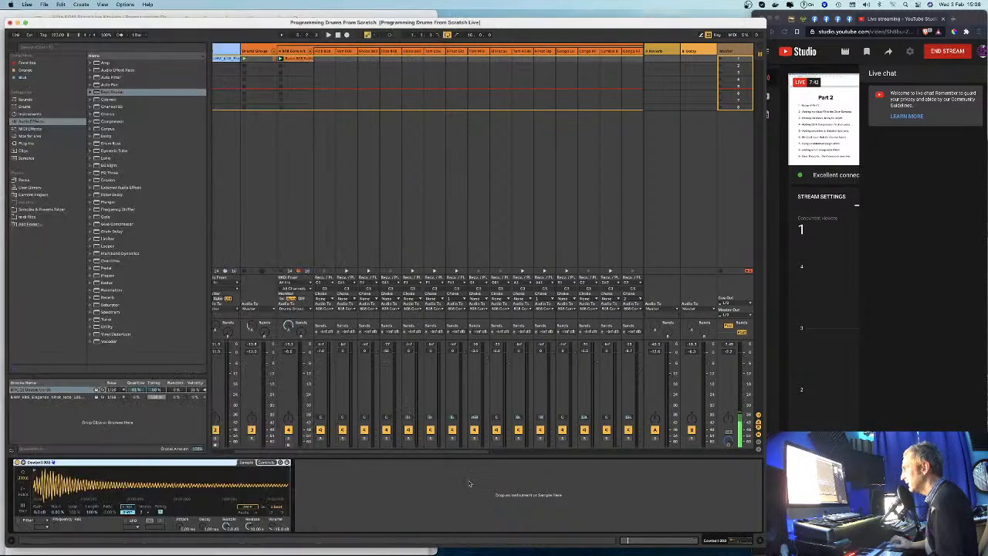
# Step: Solo the 808 Core Kit track, start playback, and solo the Tom Mid 808 chain within the kit
pyautogui.click(290, 437)
pyautogui.press('space')
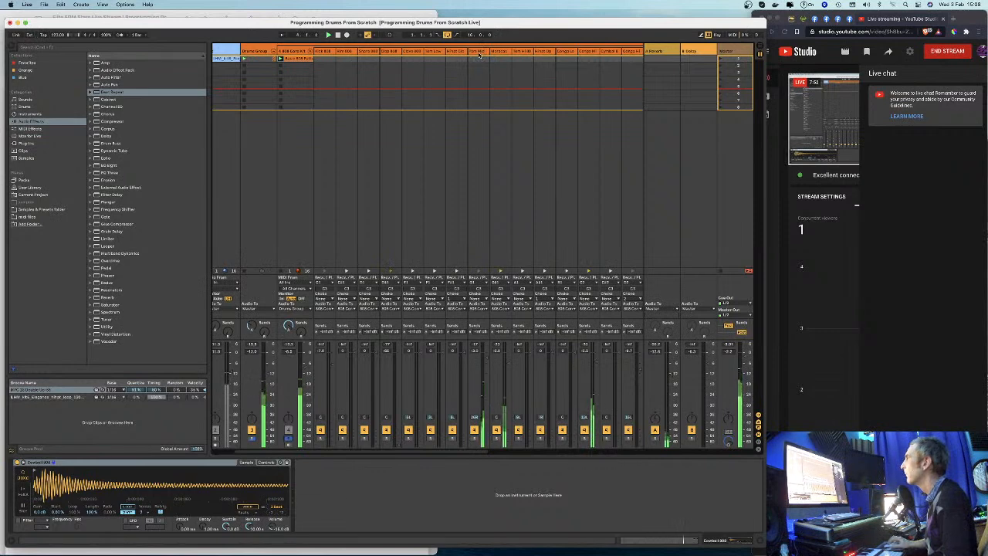
pyautogui.moveTo(454, 452); pyautogui.dragTo(483, 457)
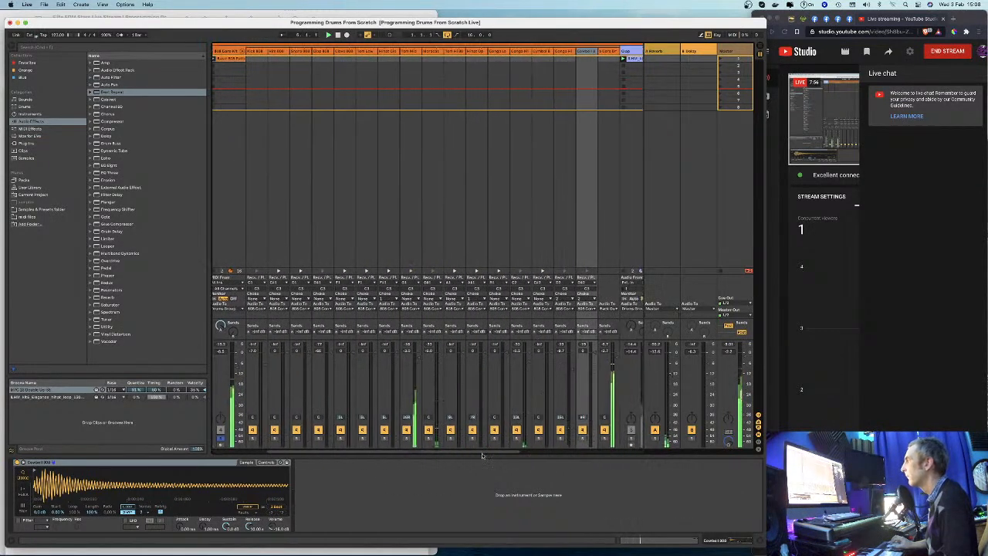
pyautogui.click(408, 440)
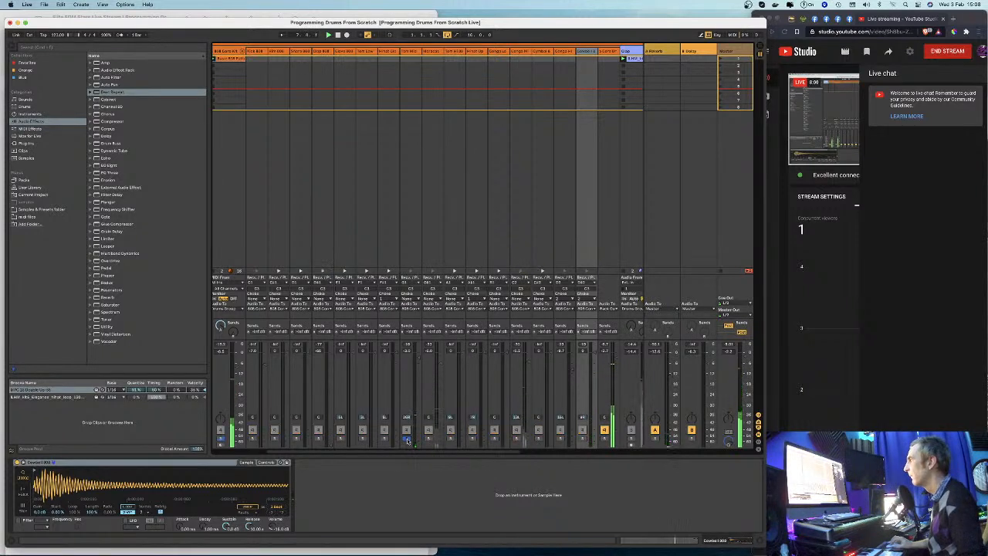
# Step: Add the Delay audio effect to the Tom Mid 808 chain, lower its Feedback and adjust its Dry/Wet amount
pyautogui.click(411, 52)
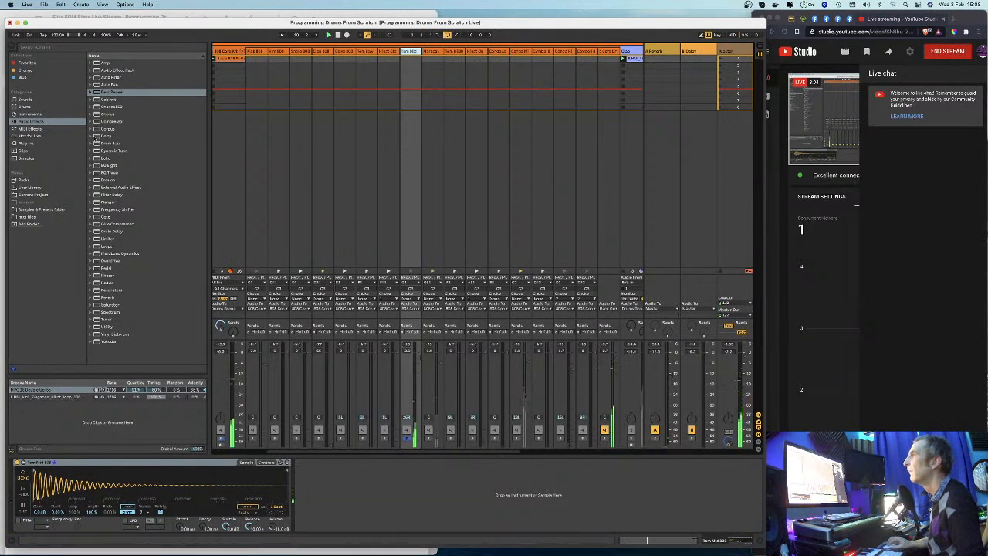
pyautogui.click(92, 136)
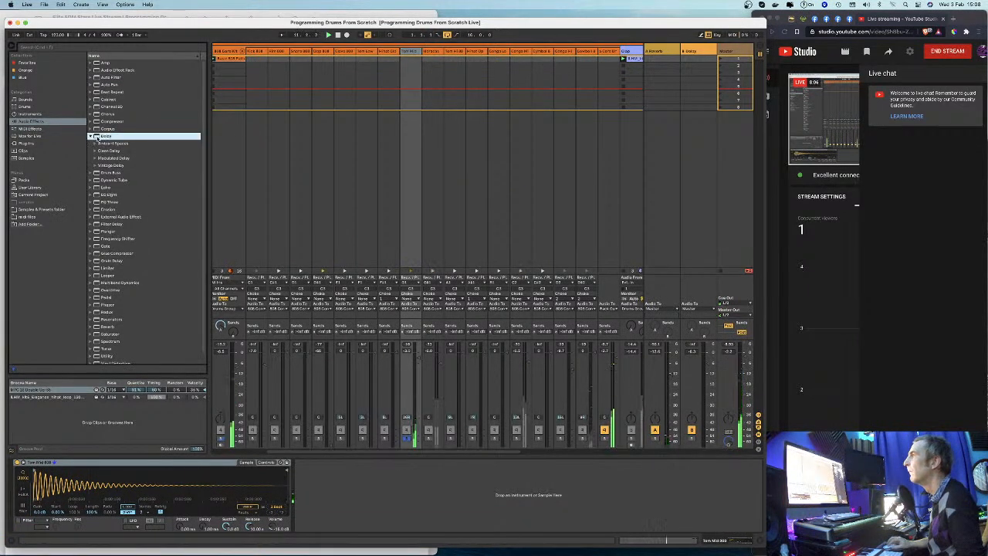
pyautogui.moveTo(301, 460); pyautogui.dragTo(334, 480)
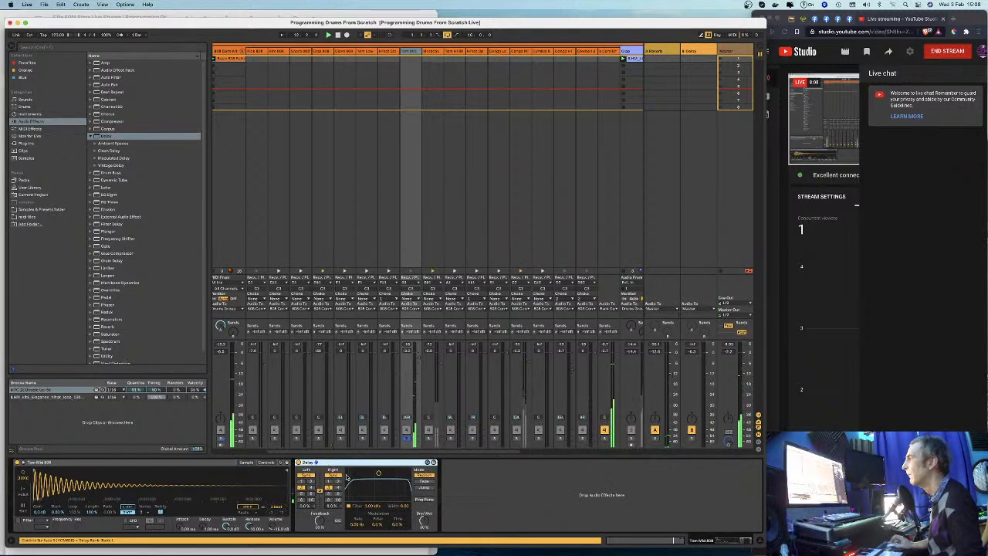
pyautogui.click(429, 463)
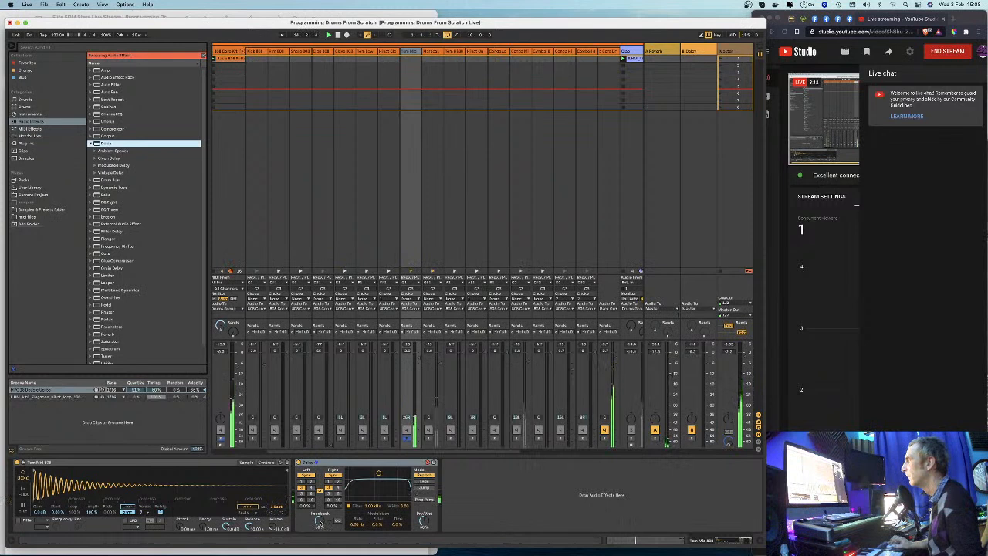
pyautogui.moveTo(320, 521); pyautogui.dragTo(319, 531)
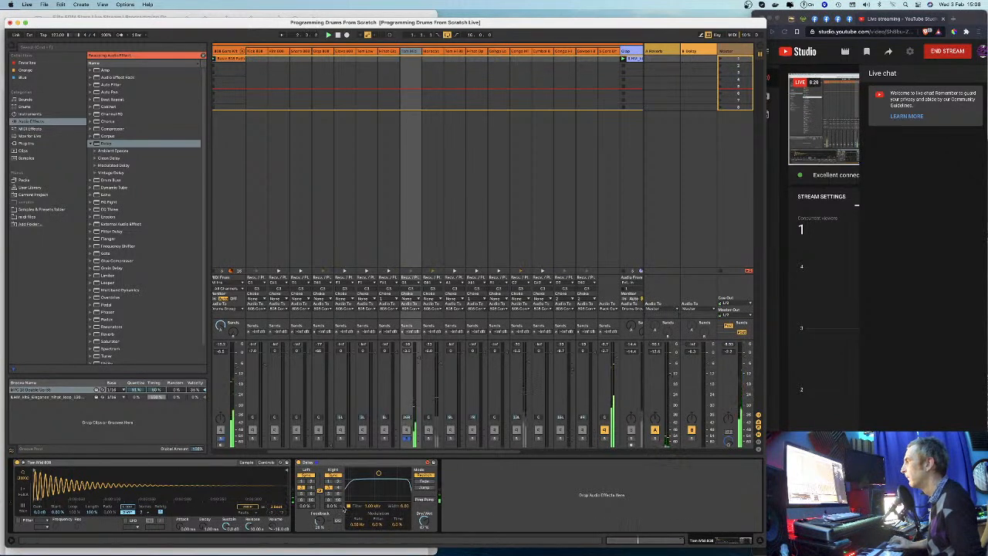
# Step: Compare the delayed Tom Mid 808 in the full mix and on its own by toggling its solo
pyautogui.click(405, 442)
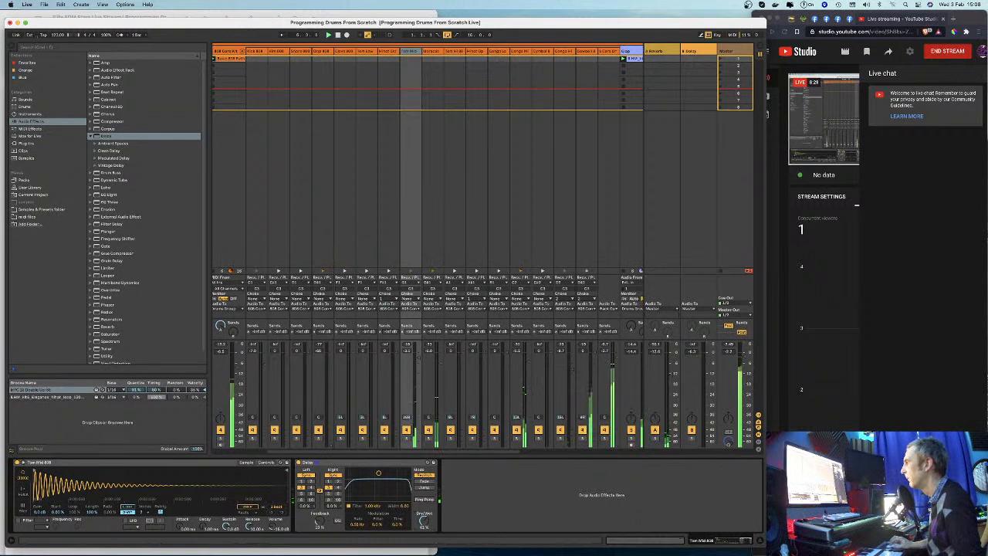
pyautogui.click(407, 440)
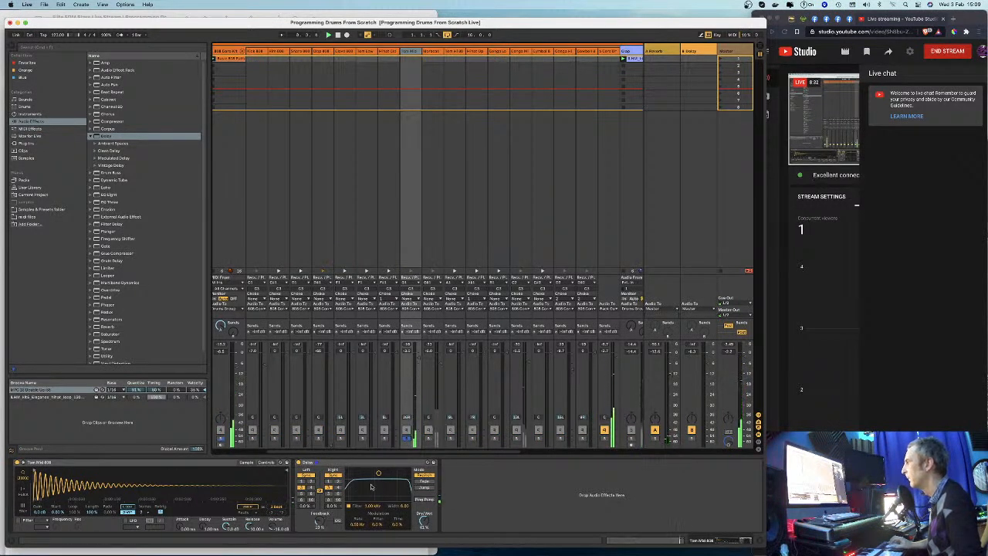
pyautogui.click(394, 463)
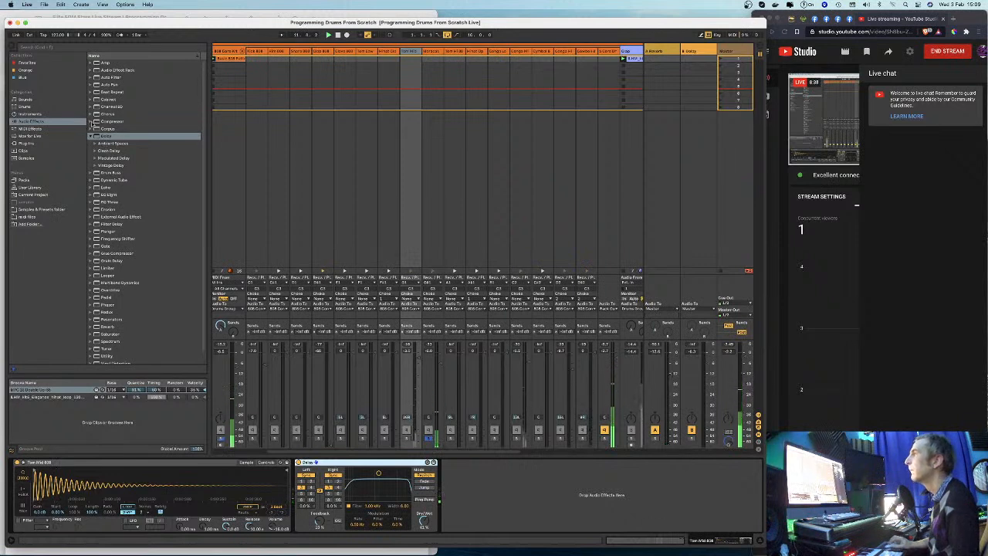
# Step: Add a Compressor to the Maracas 808 chain and insert an EQ Eight in front of it
pyautogui.click(430, 52)
pyautogui.moveTo(112, 122)
pyautogui.mouseDown()
pyautogui.moveTo(366, 503)
pyautogui.moveTo(330, 488)
pyautogui.mouseUp()
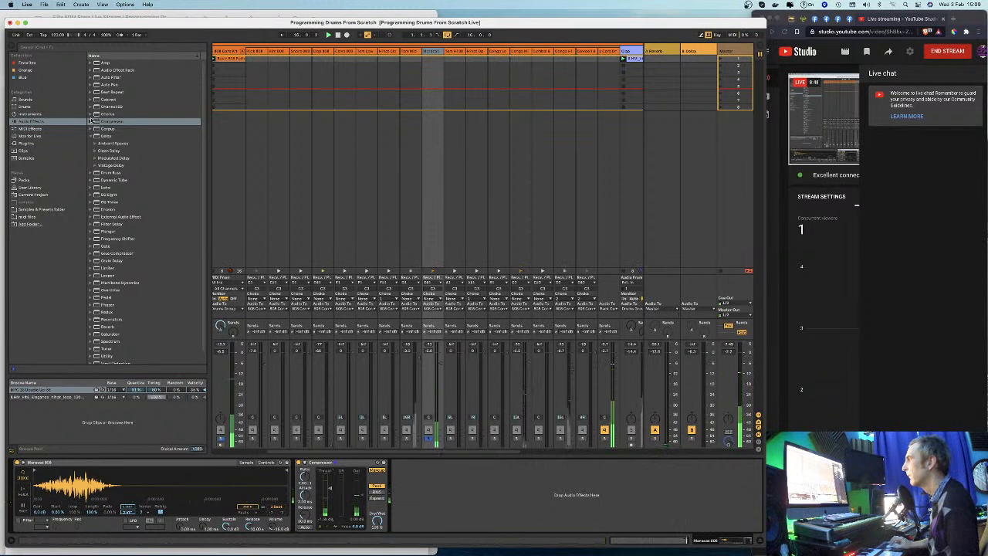
pyautogui.moveTo(108, 195); pyautogui.dragTo(307, 493)
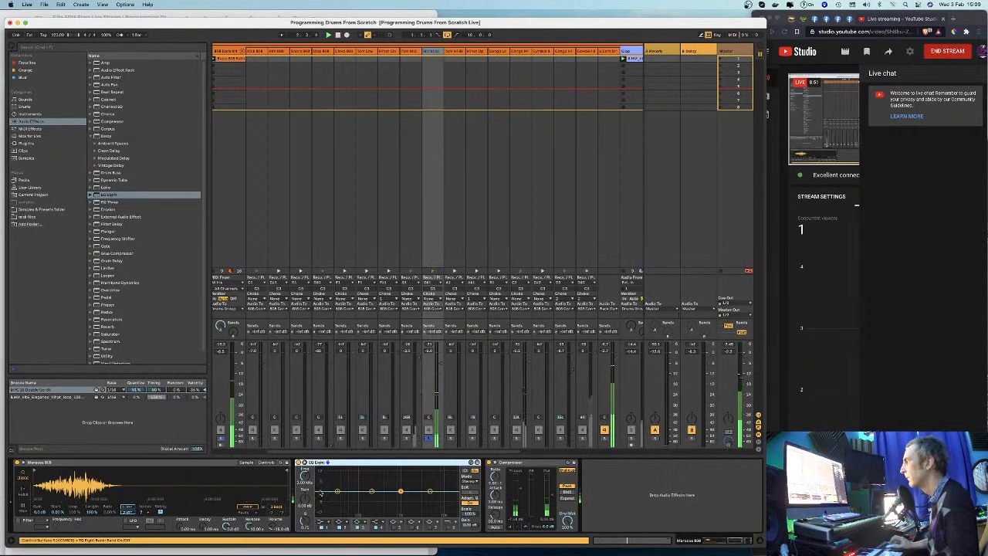
# Step: Shape the EQ Eight curve on the Maracas 808 chain to cut its low frequencies
pyautogui.doubleClick(338, 492)
pyautogui.moveTo(338, 495); pyautogui.dragTo(425, 479)
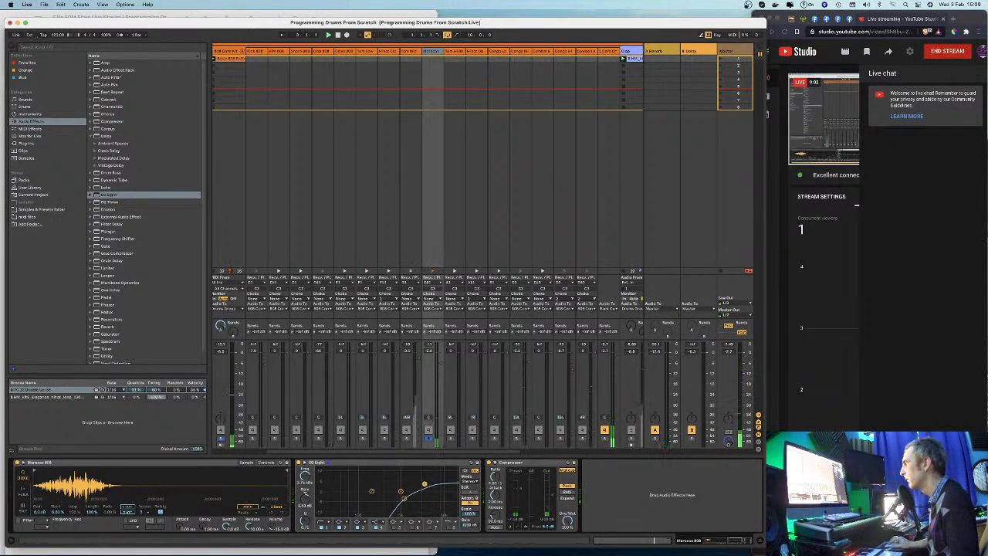
# Step: Enable band 8 of the Maracas 808 EQ Eight, release the chain's solo, and show the Compressor's transfer curve
pyautogui.click(451, 529)
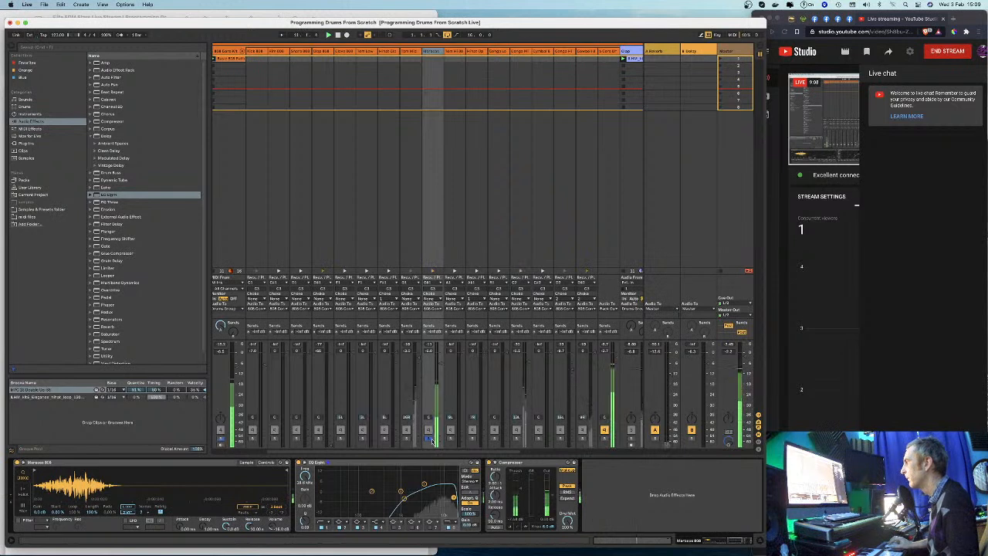
pyautogui.click(430, 437)
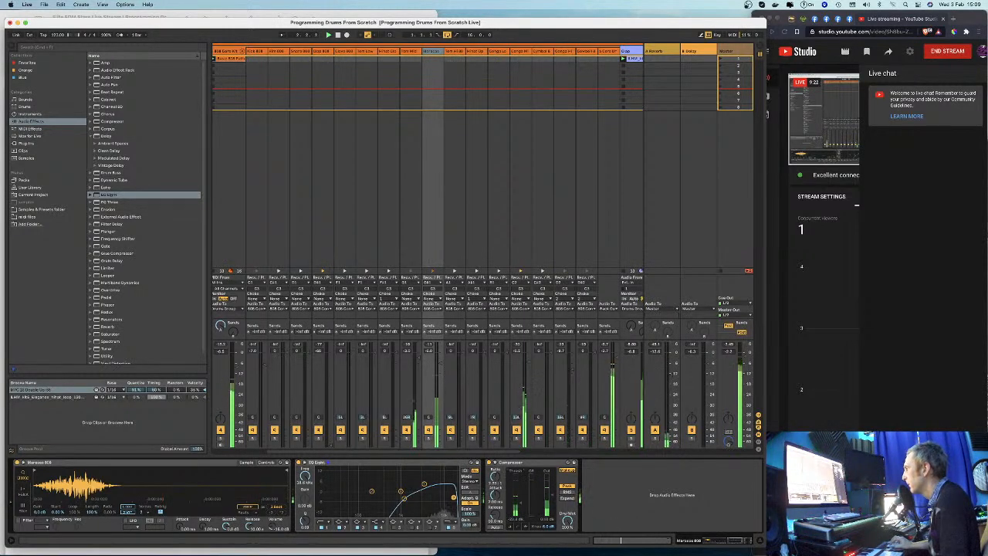
pyautogui.click(518, 529)
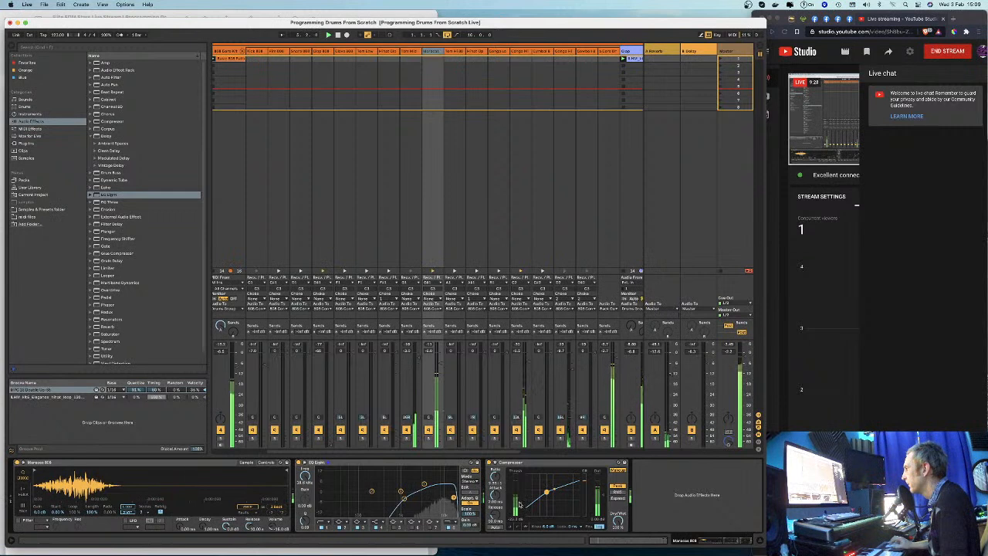
# Step: Audition the conga and open hi-hat chains by soloing them in turn, ending with Maracas 808 soloed
pyautogui.click(516, 438)
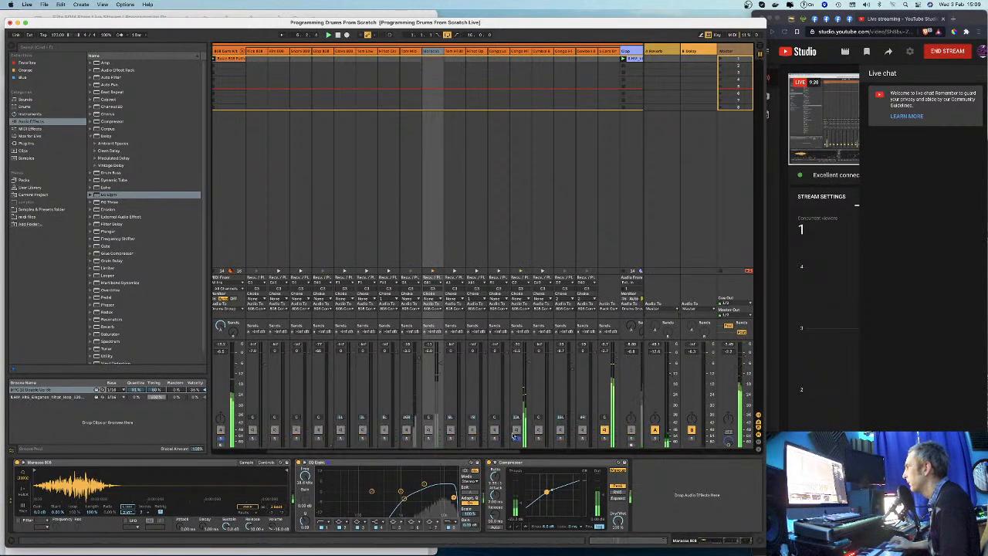
pyautogui.click(472, 438)
pyautogui.click(494, 439)
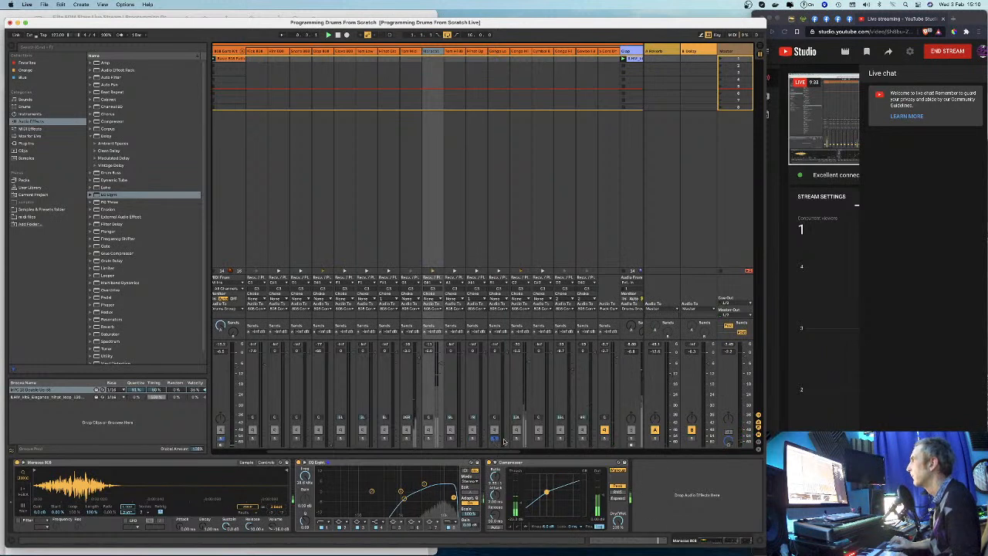
pyautogui.click(425, 439)
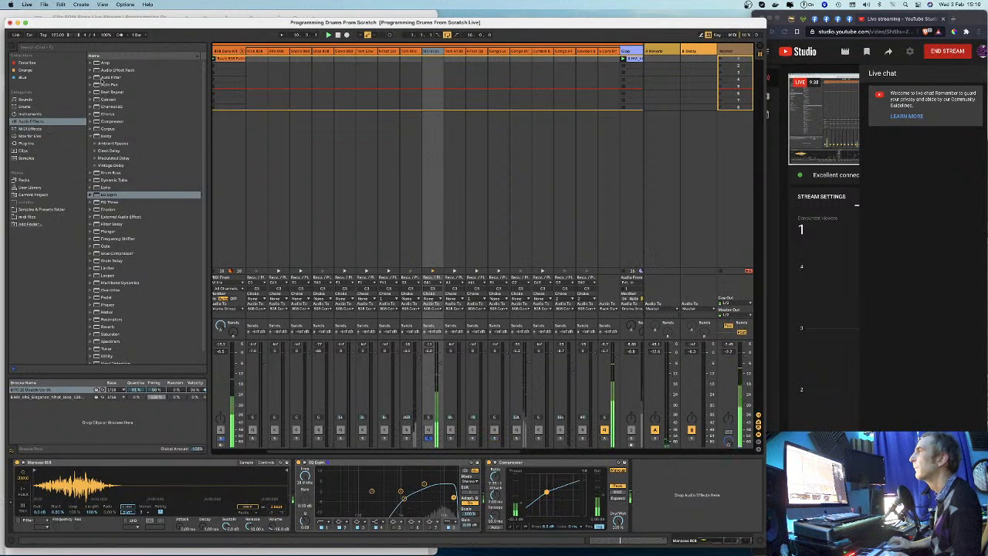
# Step: Add the Subtle Stereo Auto Pan preset to the Maracas 808 chain and place it between EQ Eight and the Compressor
pyautogui.click(90, 85)
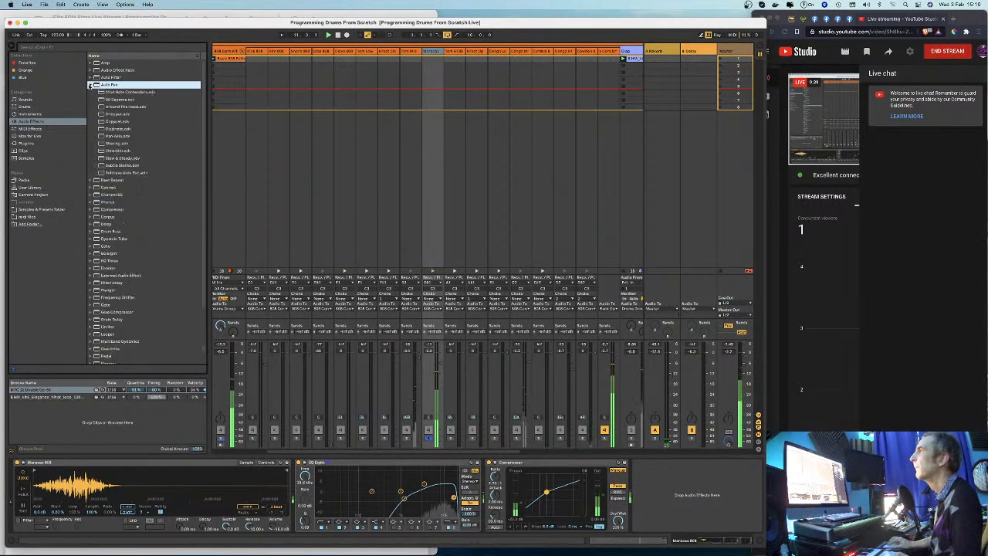
pyautogui.moveTo(102, 166); pyautogui.dragTo(428, 68)
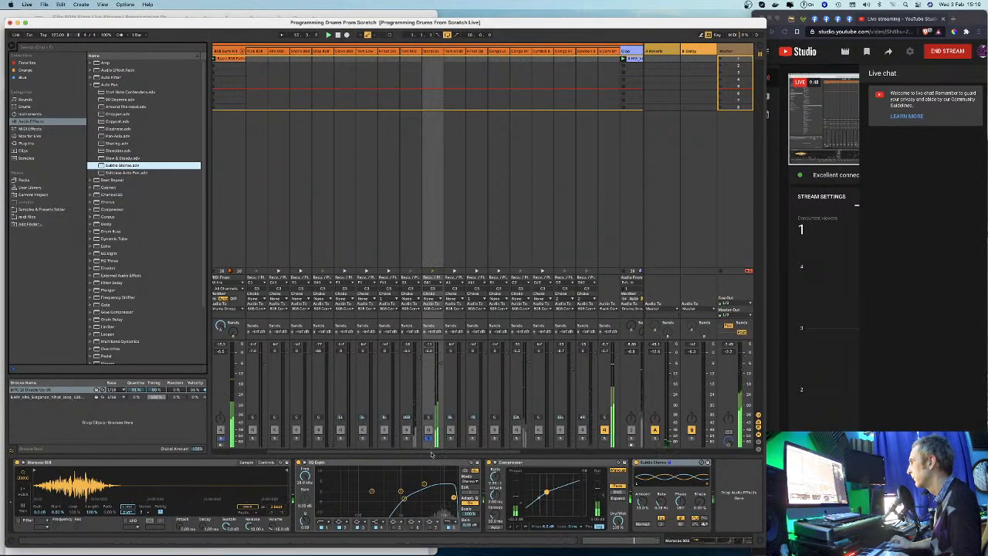
pyautogui.click(429, 440)
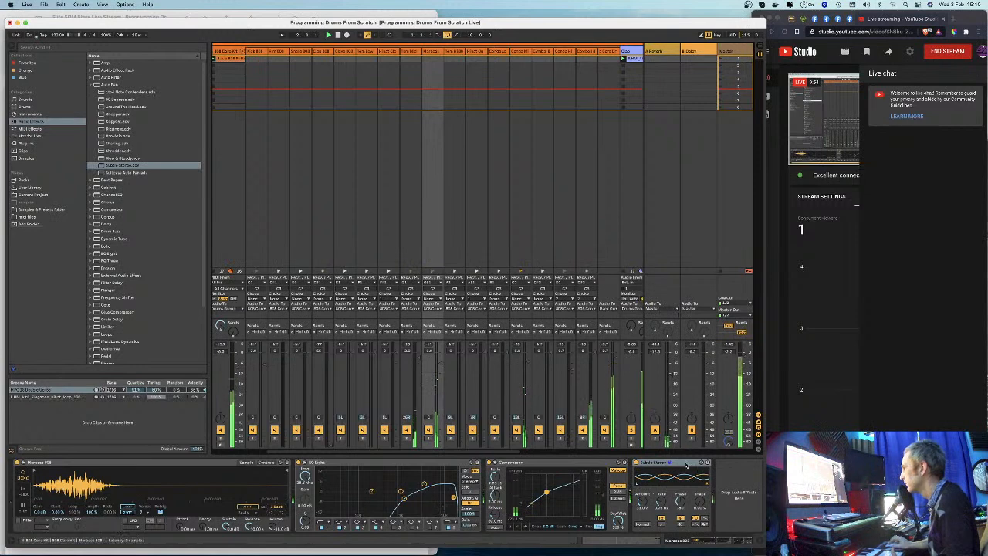
pyautogui.moveTo(686, 465); pyautogui.dragTo(500, 482)
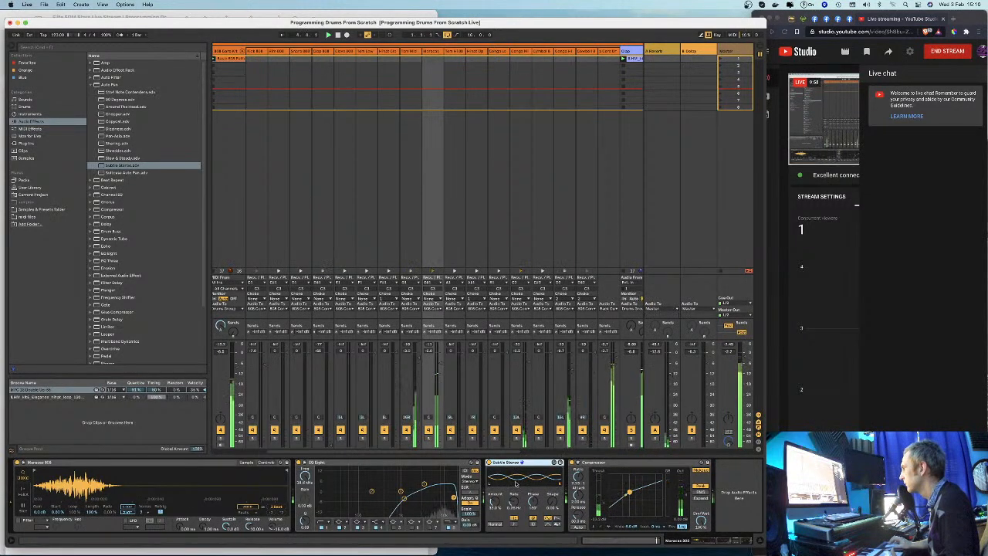
# Step: Hot-swap the Maracas 808 Auto Pan through presets such as Slow & Steady and Chopper, settle on Around The Head, and release the solo
pyautogui.click(430, 439)
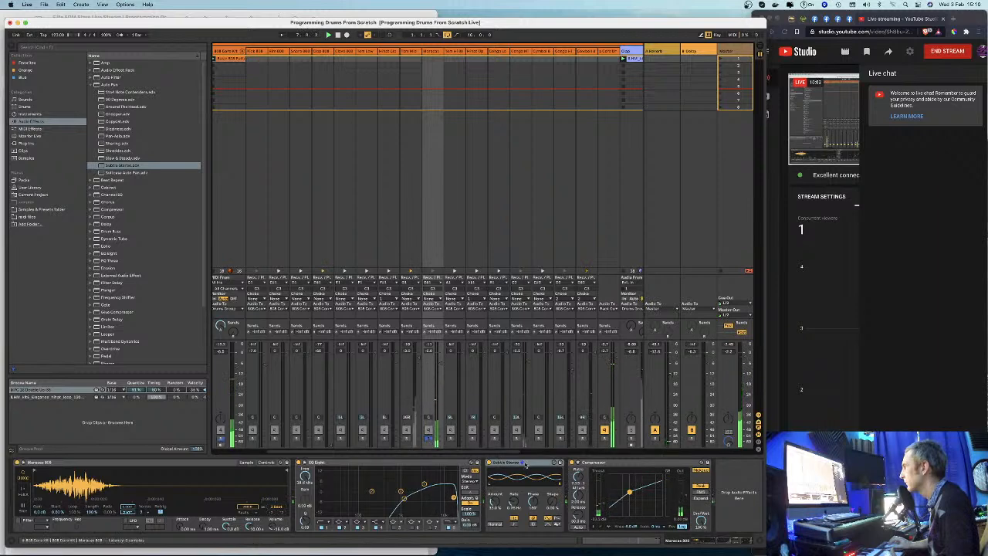
pyautogui.click(554, 463)
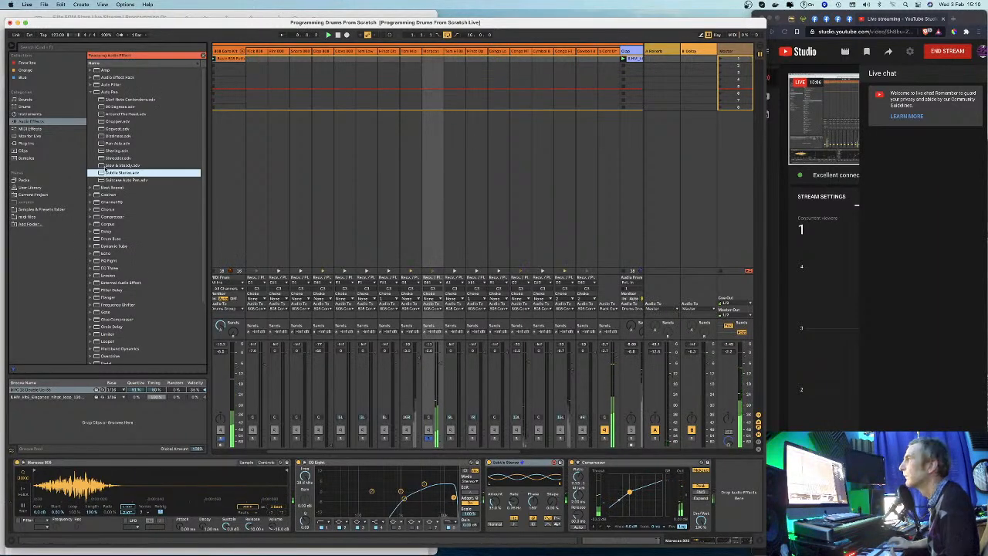
pyautogui.doubleClick(105, 166)
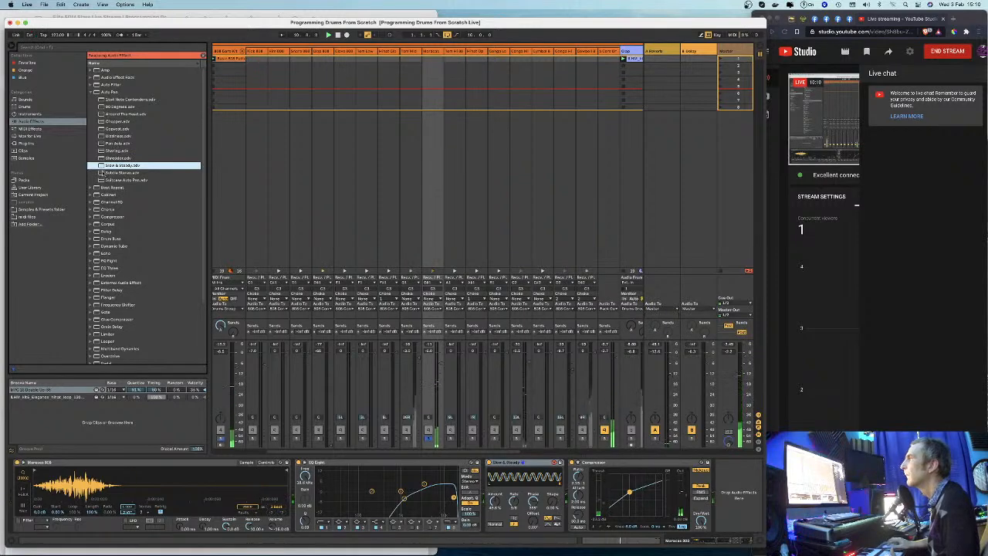
pyautogui.click(101, 143)
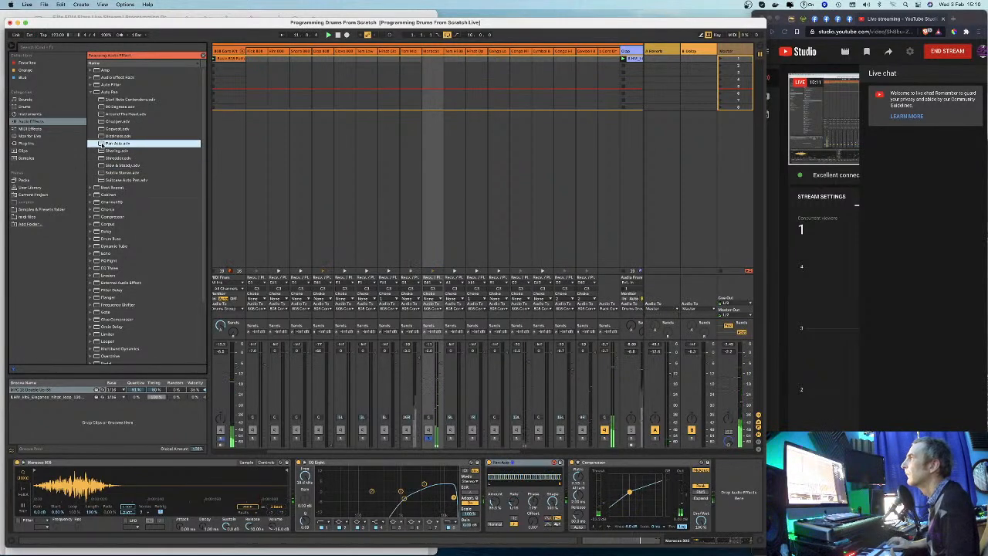
pyautogui.scroll(-1, 102, 145)
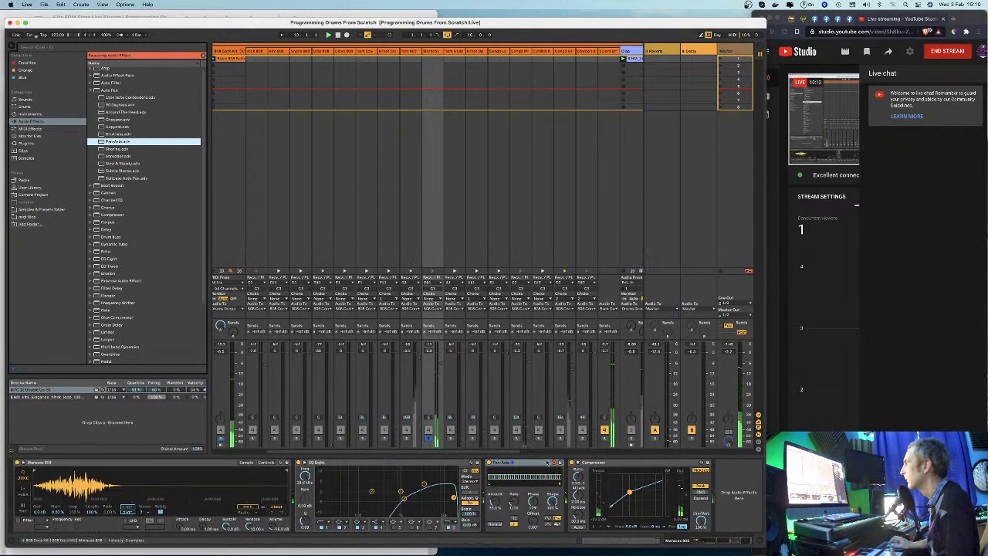
pyautogui.click(114, 121)
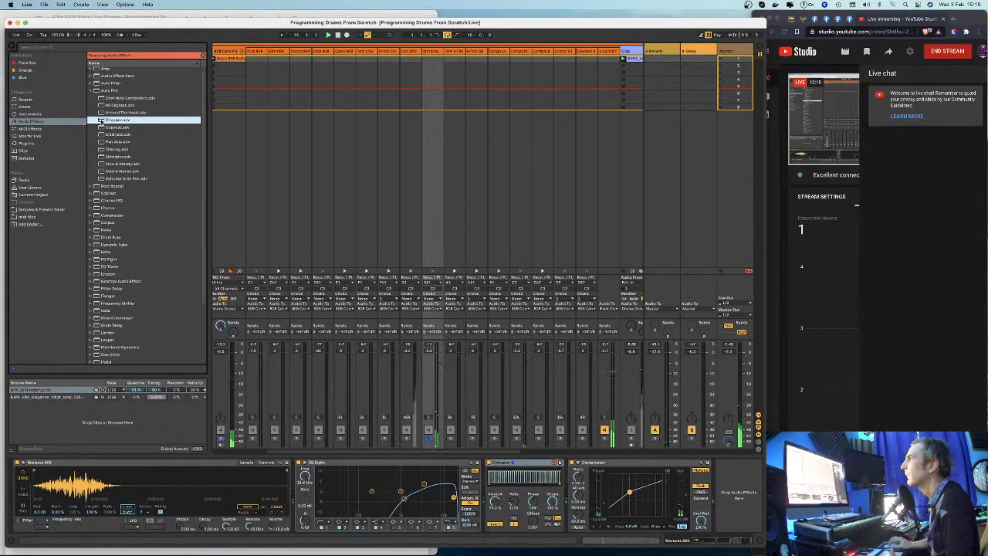
pyautogui.click(101, 112)
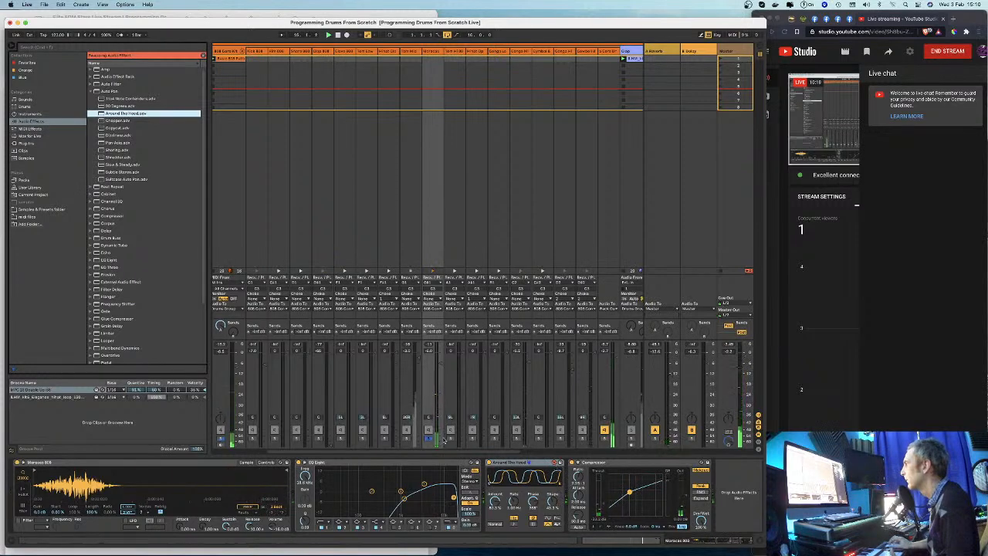
pyautogui.click(429, 439)
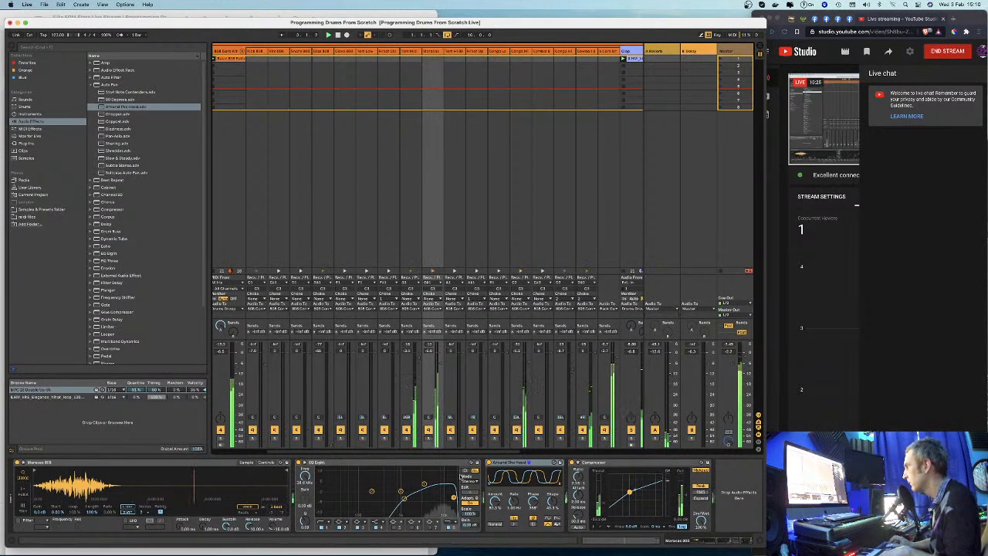
# Step: Add a Compressor after the Delay on the soloed Tom Mid 808 chain, show its transfer curve, and return to the full mix
pyautogui.click(406, 438)
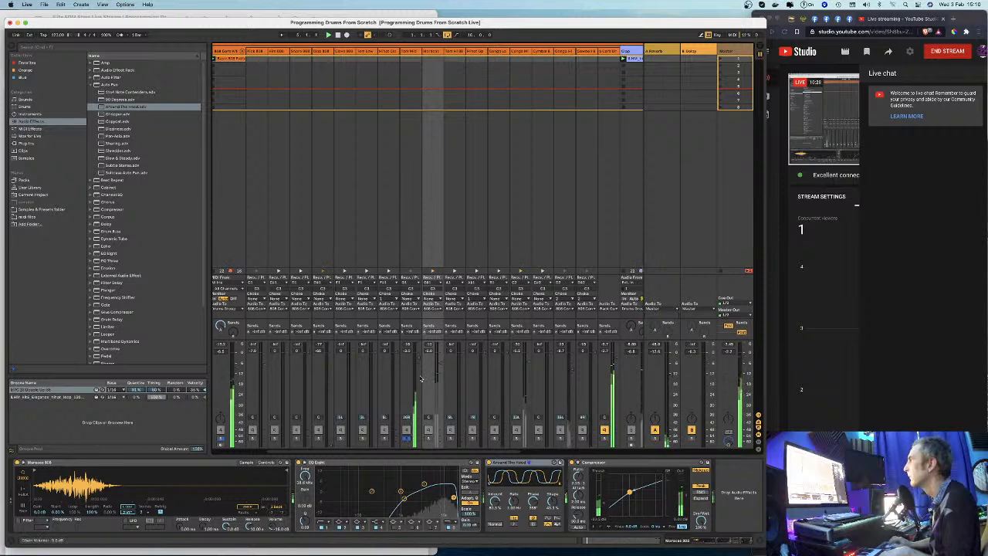
pyautogui.click(417, 382)
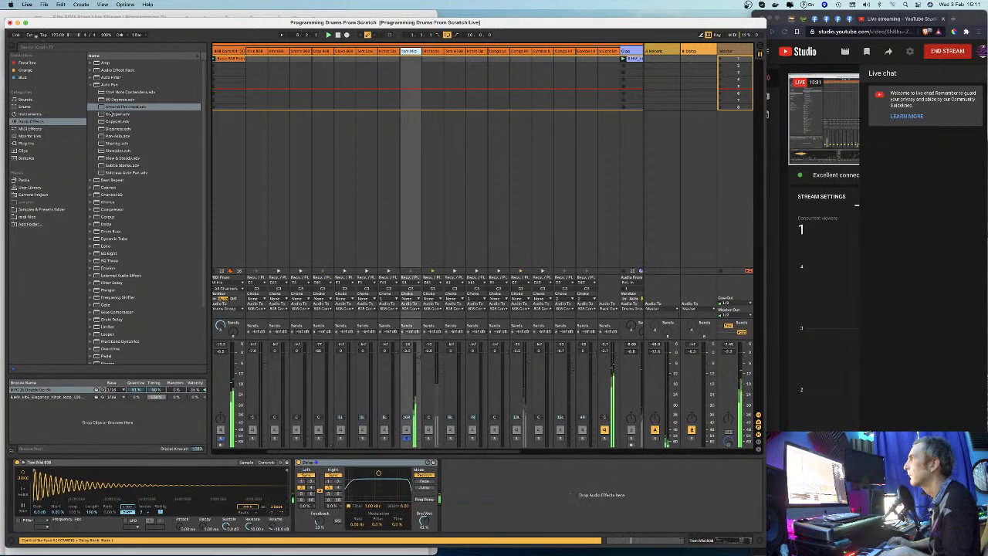
pyautogui.click(93, 85)
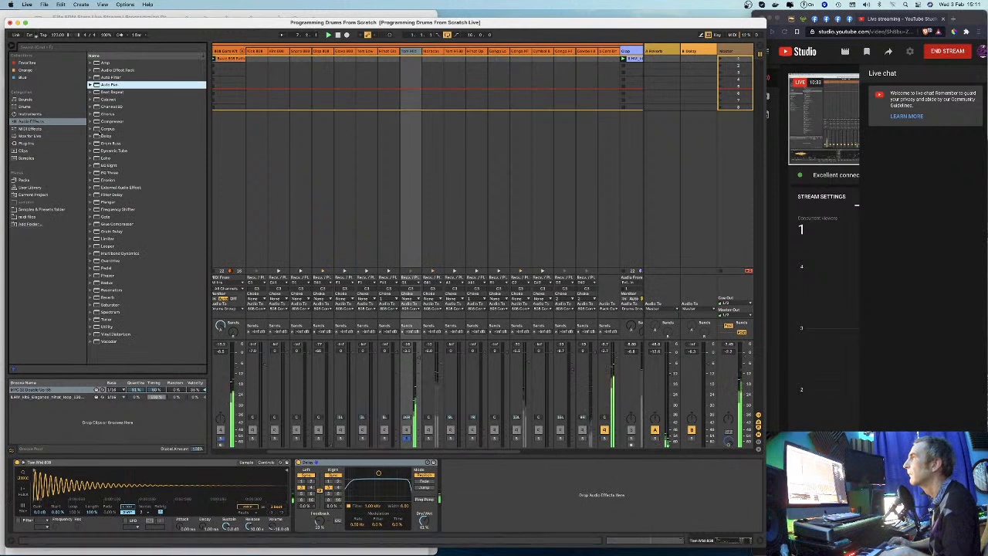
pyautogui.moveTo(112, 121); pyautogui.dragTo(476, 494)
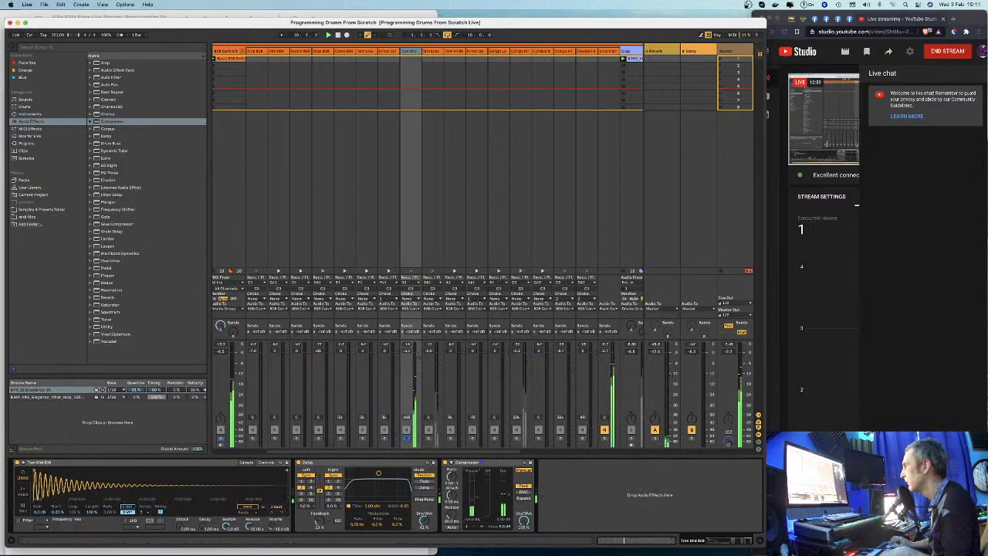
pyautogui.click(475, 527)
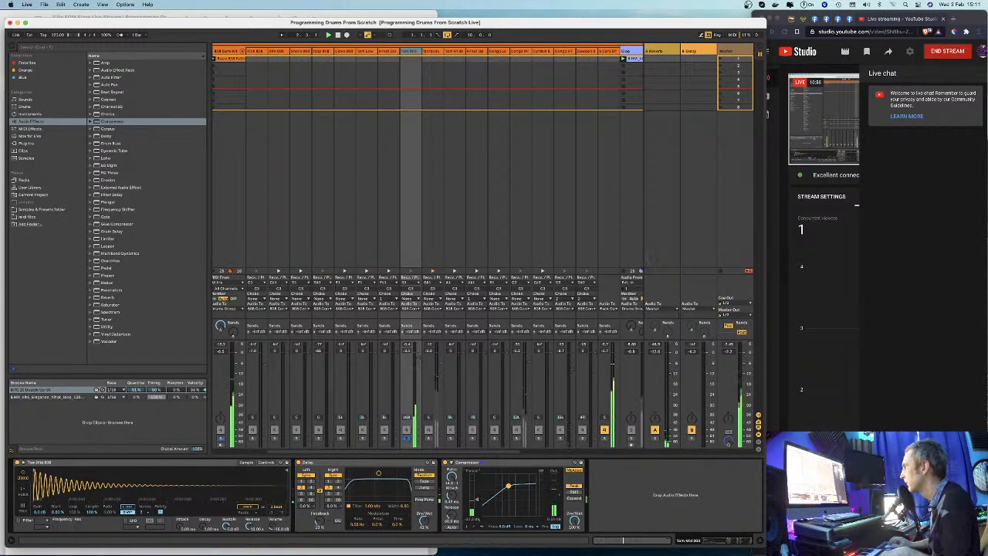
pyautogui.click(407, 438)
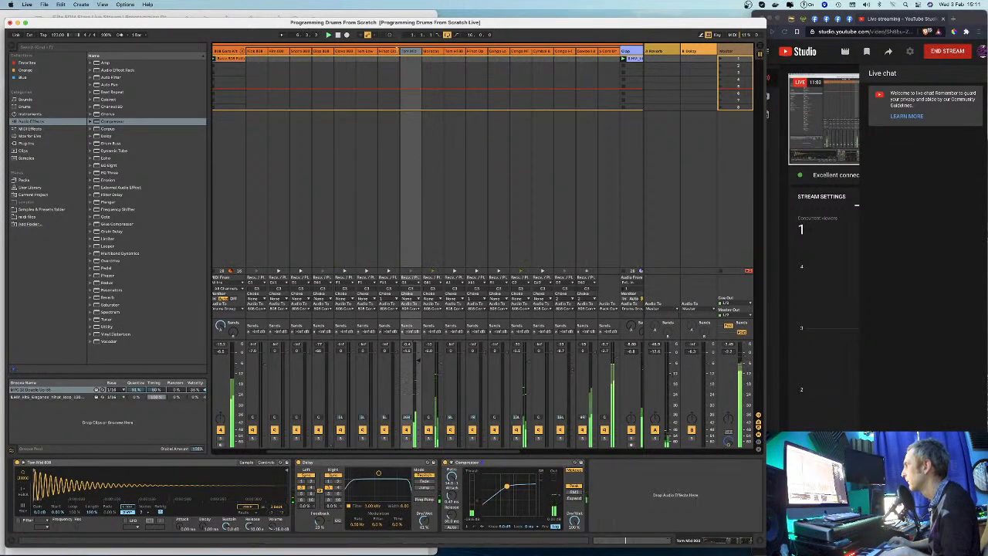
# Step: Insert an EQ Eight before the Delay on Tom Mid 808, set band 1 to a low cut, and expand its display
pyautogui.moveTo(102, 167)
pyautogui.mouseDown()
pyautogui.moveTo(332, 386)
pyautogui.moveTo(429, 500)
pyautogui.moveTo(305, 499)
pyautogui.mouseUp()
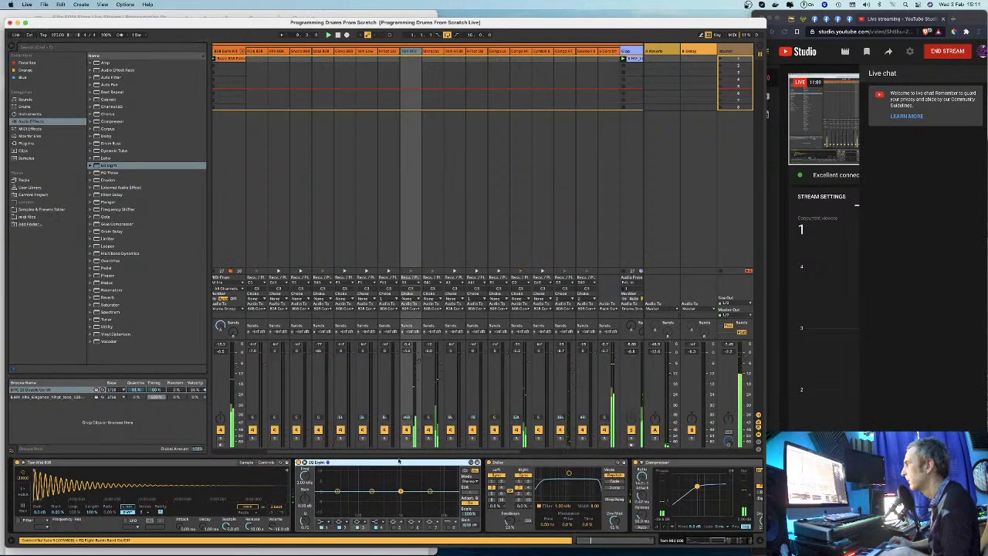
pyautogui.click(329, 522)
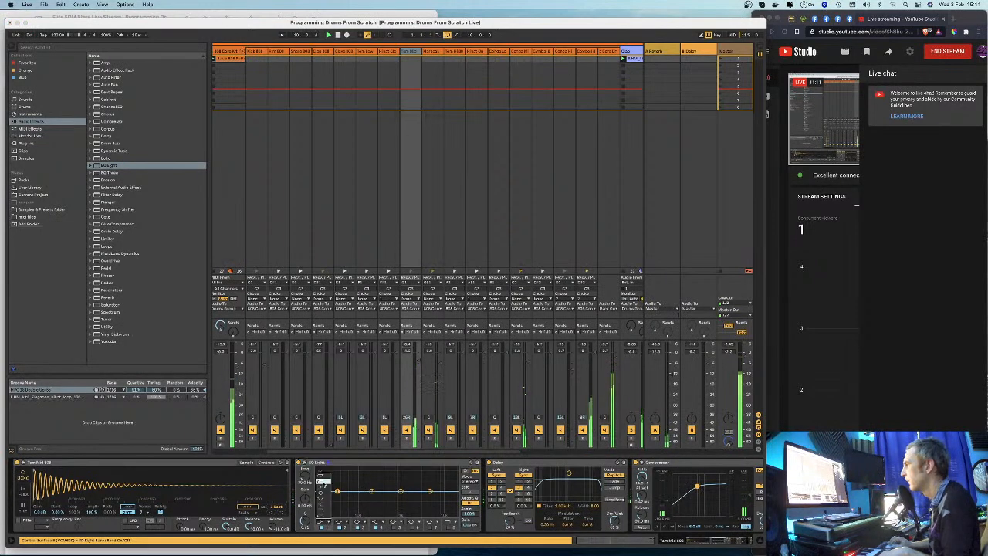
pyautogui.click(324, 482)
pyautogui.moveTo(338, 498); pyautogui.dragTo(364, 491)
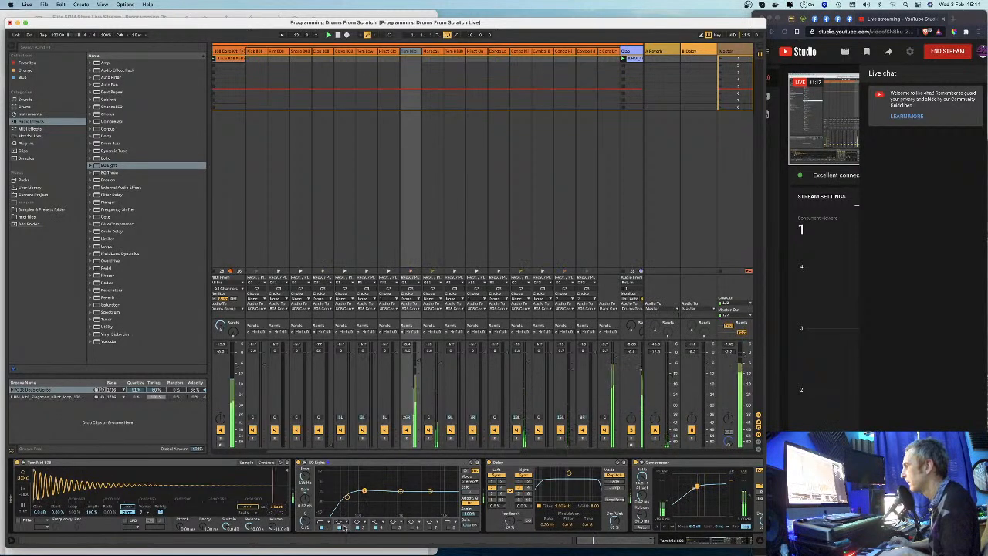
pyautogui.click(305, 463)
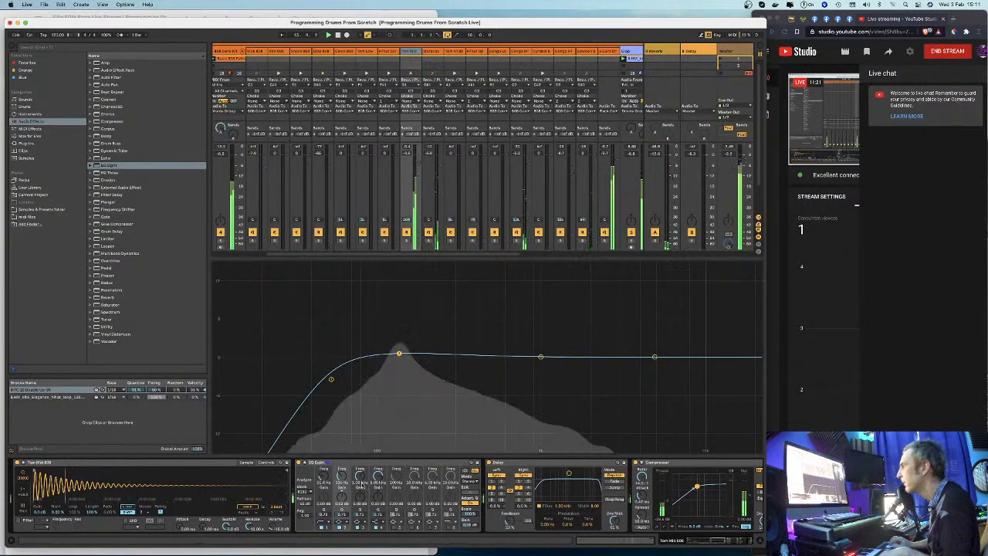
# Step: Shape the Tom Mid 808 EQ Eight with a slight boost on band 2 and a lower-frequency cut on band 3
pyautogui.moveTo(360, 497); pyautogui.dragTo(342, 485)
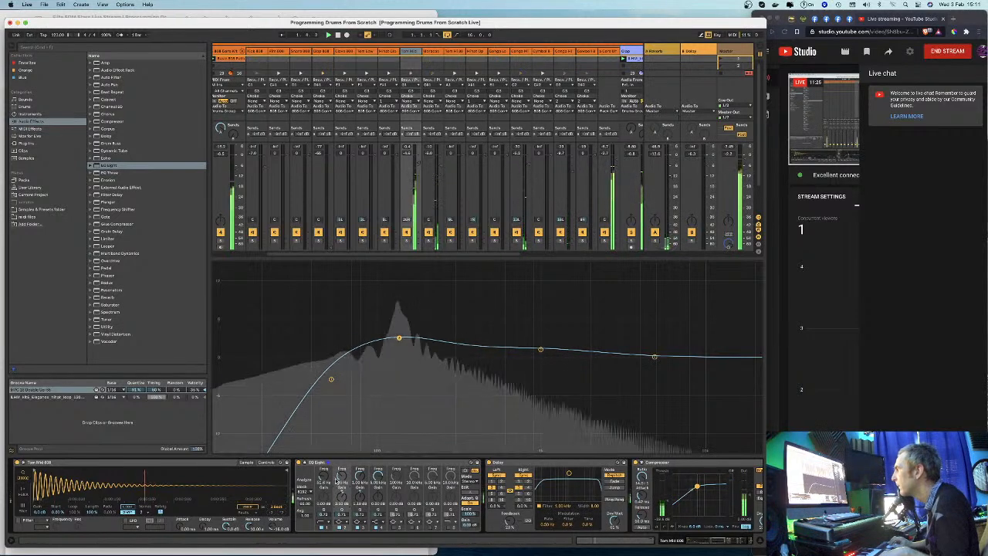
pyautogui.moveTo(340, 519); pyautogui.dragTo(341, 501)
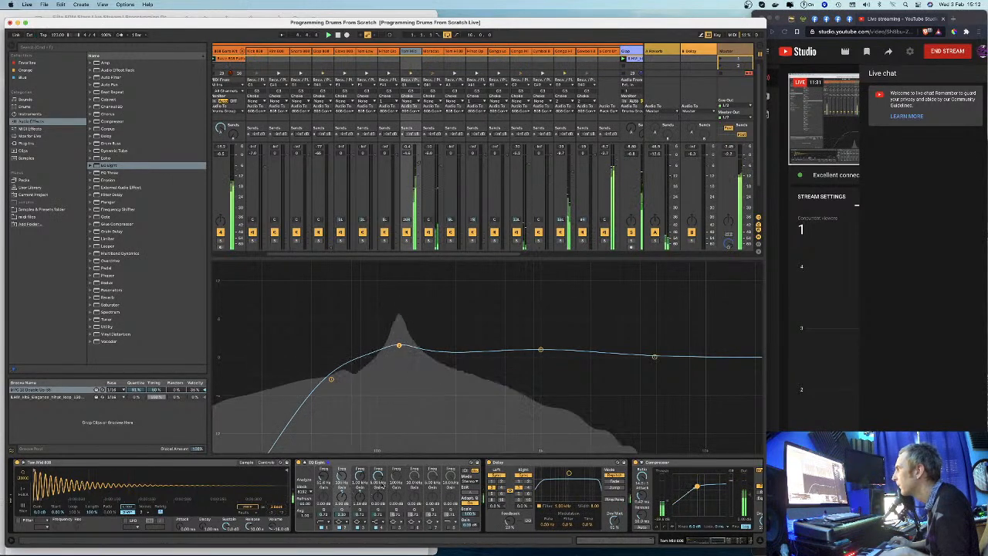
pyautogui.moveTo(379, 477); pyautogui.dragTo(361, 519)
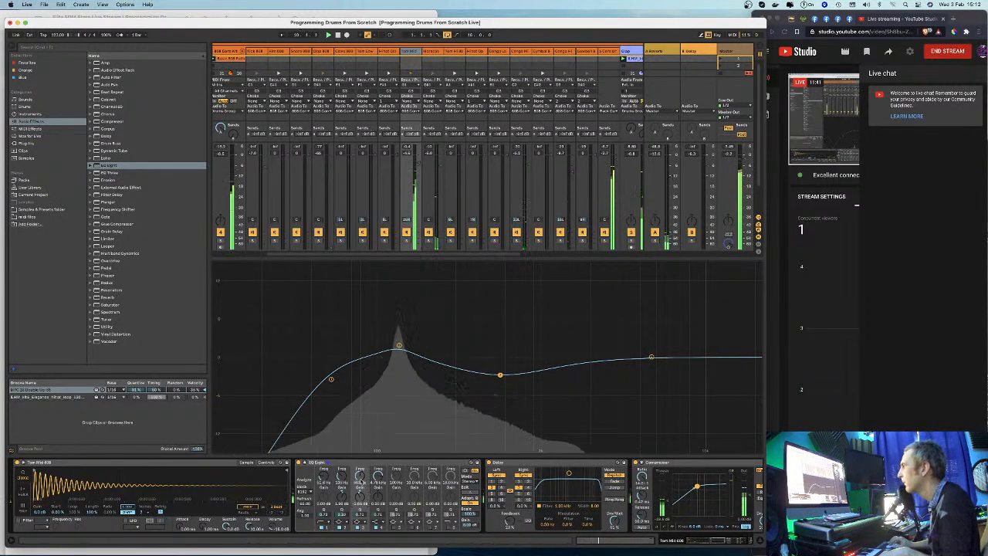
pyautogui.moveTo(361, 476); pyautogui.dragTo(360, 481)
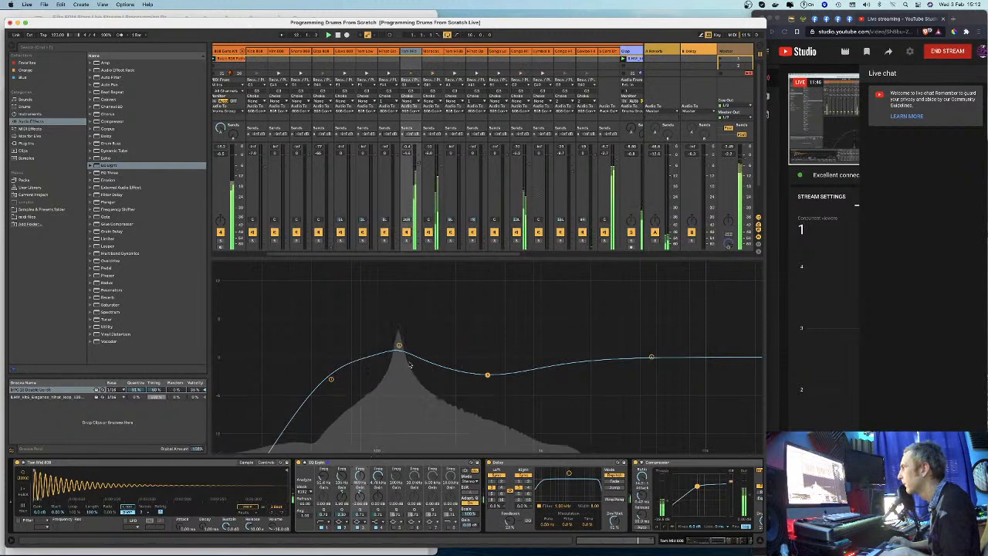
# Step: Solo the Conga Mid 808 chain and add an EQ Eight followed by a Compressor to it
pyautogui.moveTo(284, 254); pyautogui.dragTo(461, 260)
pyautogui.click(409, 243)
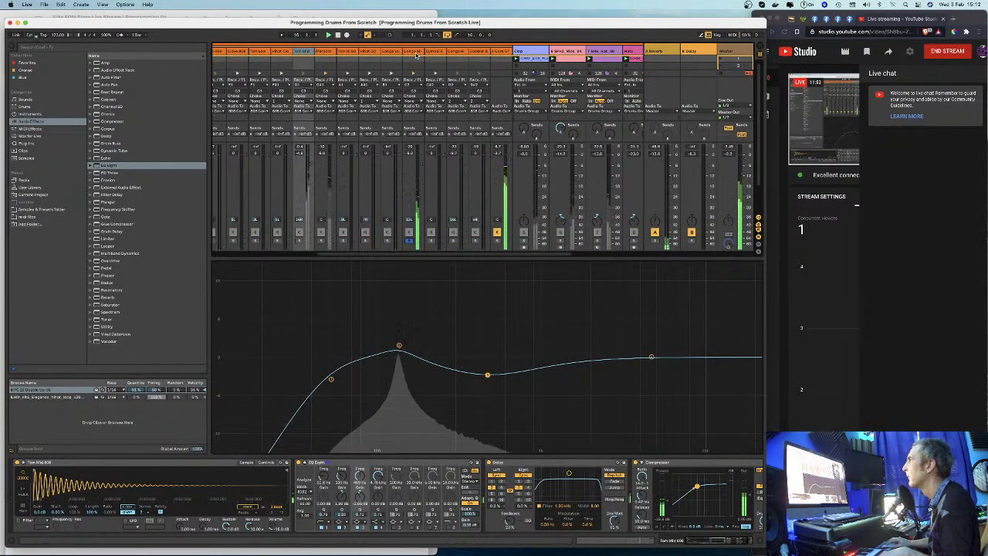
pyautogui.click(417, 154)
pyautogui.moveTo(110, 165); pyautogui.dragTo(321, 482)
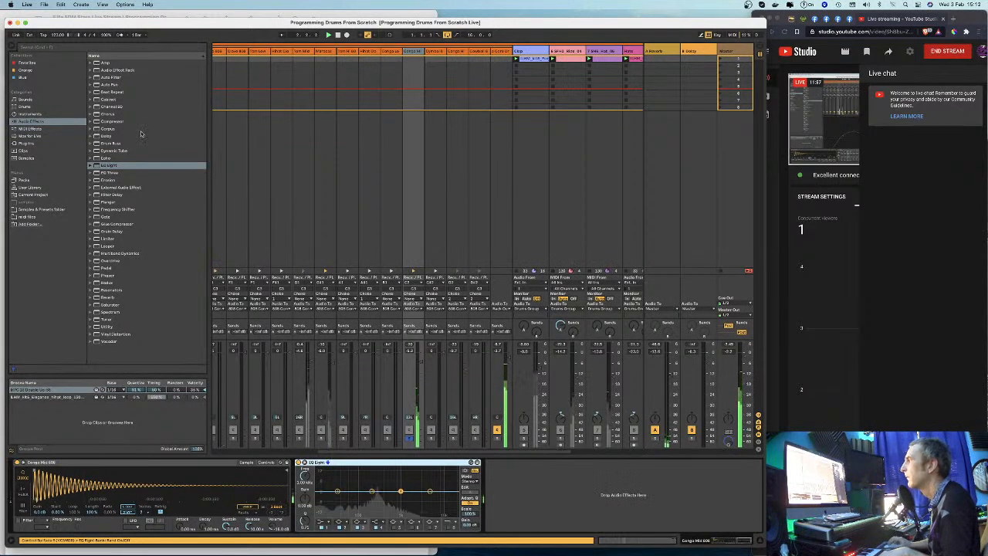
pyautogui.moveTo(116, 121); pyautogui.dragTo(525, 480)
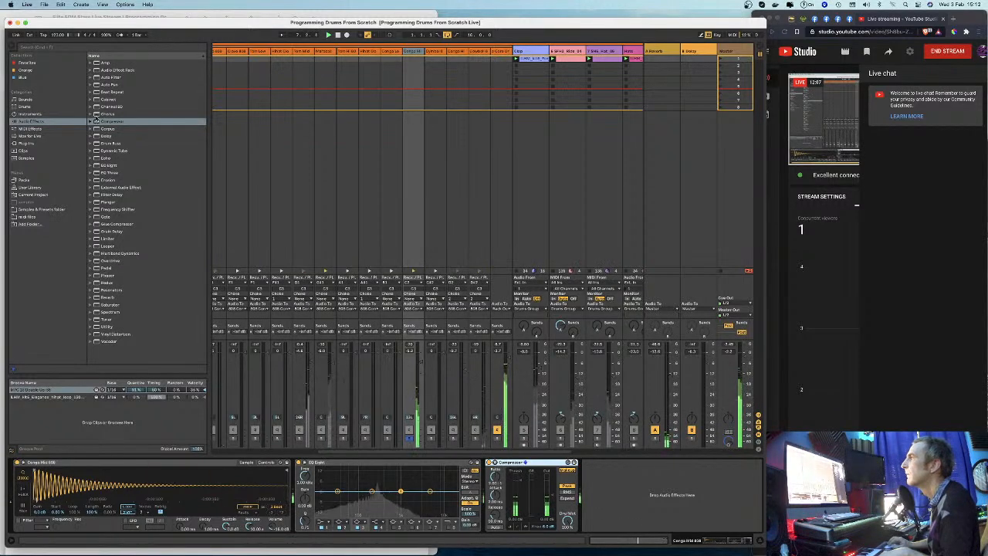
# Step: Insert a Delay between the EQ Eight and the Compressor on Conga Mid 808 and adjust its feedback
pyautogui.click(98, 136)
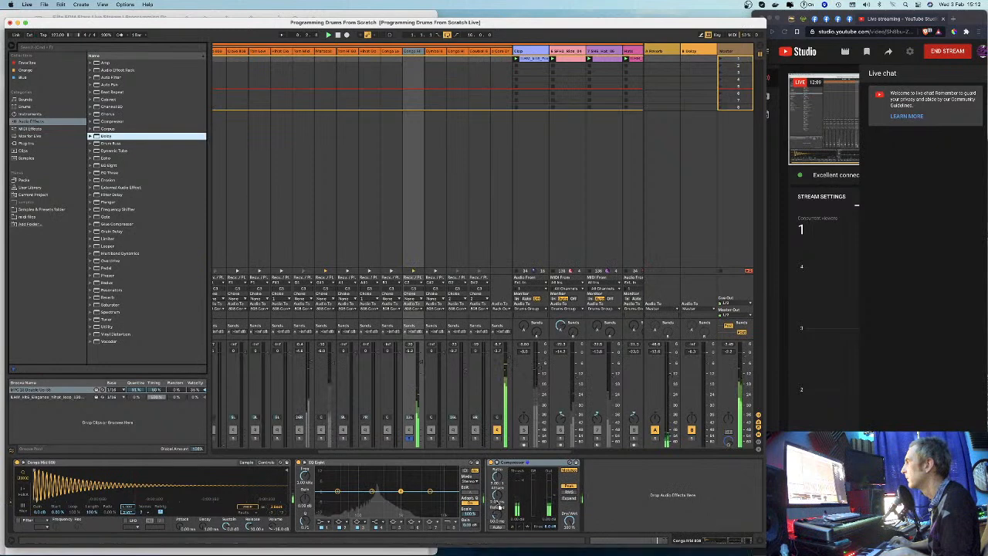
pyautogui.moveTo(97, 137); pyautogui.dragTo(481, 502)
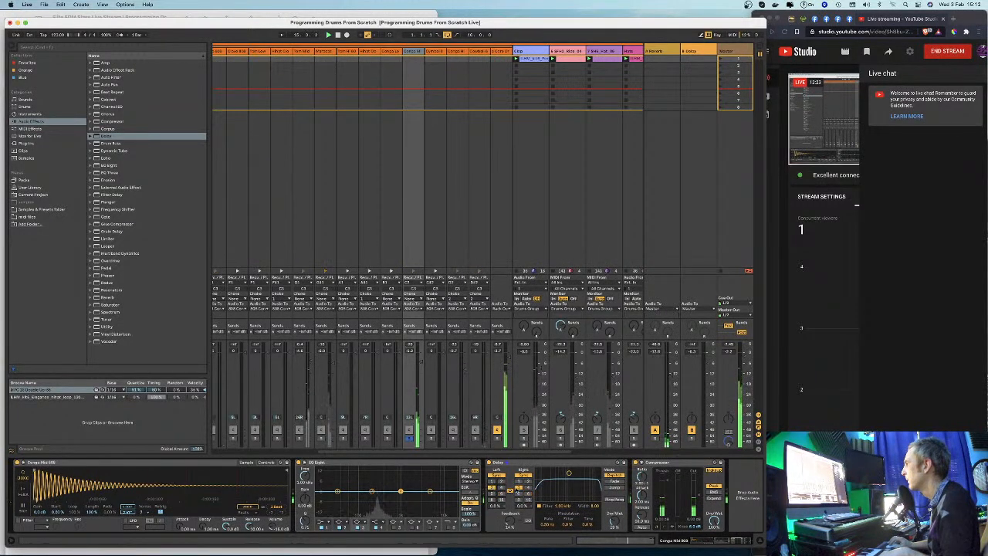
pyautogui.moveTo(511, 520); pyautogui.dragTo(511, 515)
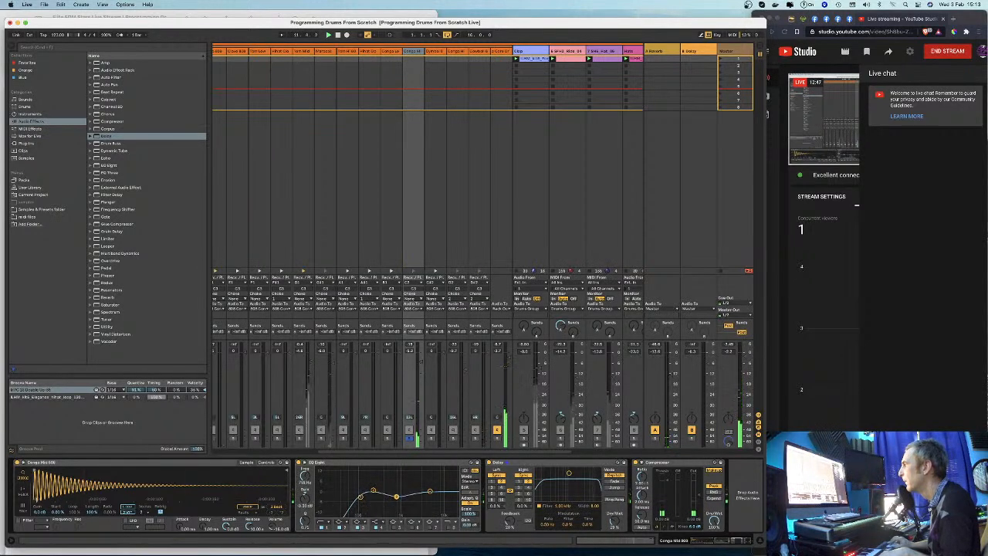
# Step: Expand the Conga Mid 808 EQ Eight display, move band 2 close to flat, and raise band 3 into a boost
pyautogui.moveTo(373, 489); pyautogui.dragTo(374, 488)
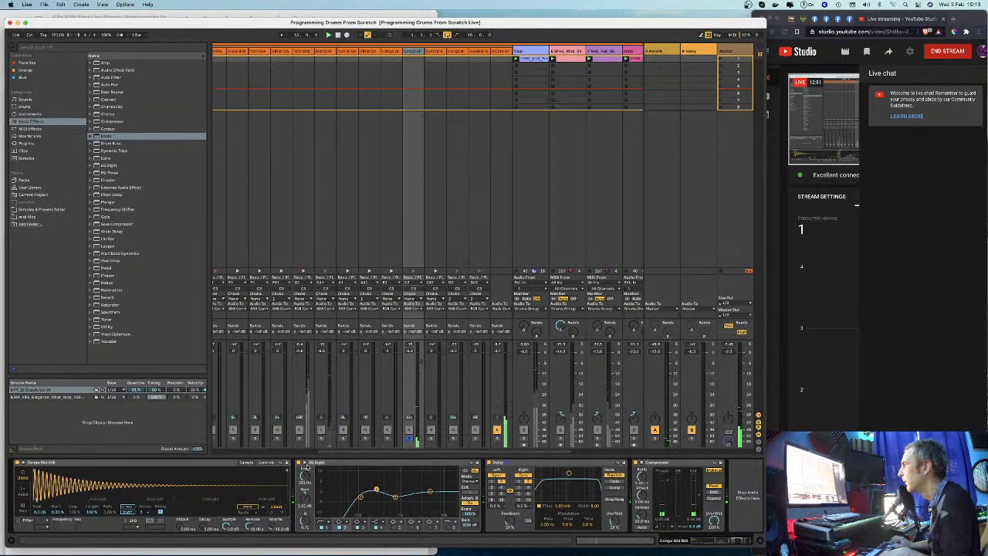
pyautogui.click(306, 469)
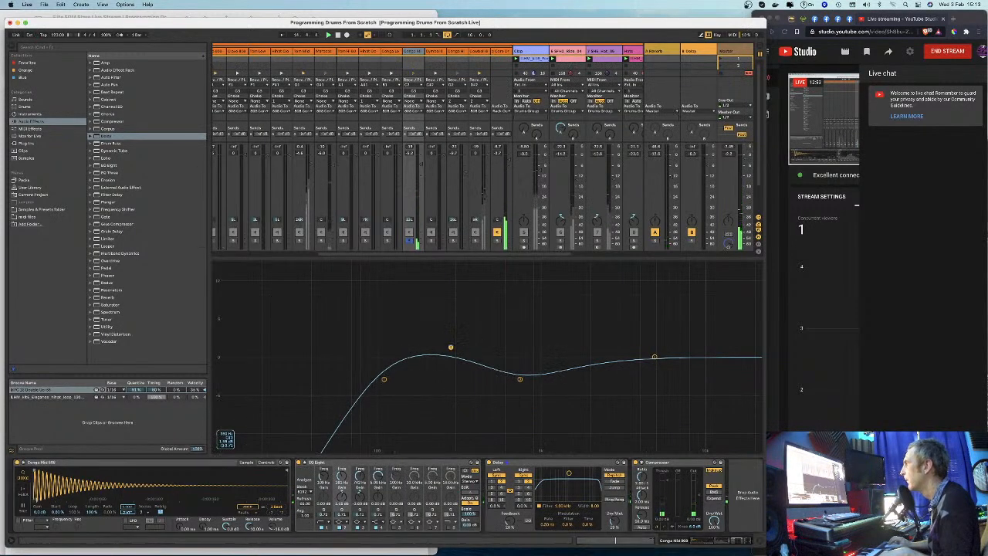
pyautogui.moveTo(445, 347); pyautogui.dragTo(464, 344)
pyautogui.moveTo(520, 381); pyautogui.dragTo(537, 326)
pyautogui.moveTo(466, 345); pyautogui.dragTo(469, 354)
pyautogui.moveTo(537, 326); pyautogui.dragTo(512, 330)
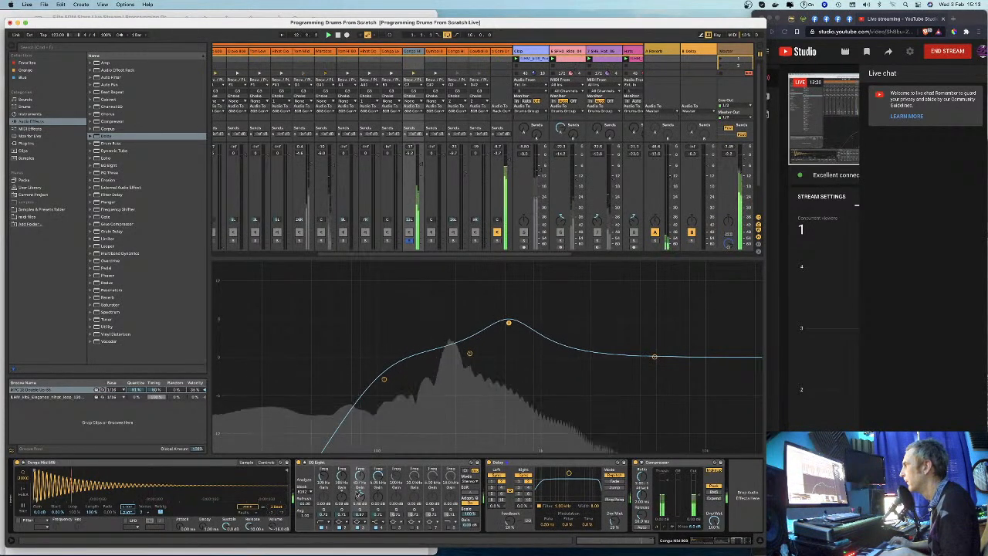
# Step: Reduce the Conga Mid 808 EQ band 3 boost, narrow it and lower its frequency, and move band 2 slightly lower
pyautogui.moveTo(509, 323); pyautogui.dragTo(509, 335)
pyautogui.moveTo(360, 496)
pyautogui.mouseDown()
pyautogui.moveTo(341, 477)
pyautogui.moveTo(342, 500)
pyautogui.mouseUp()
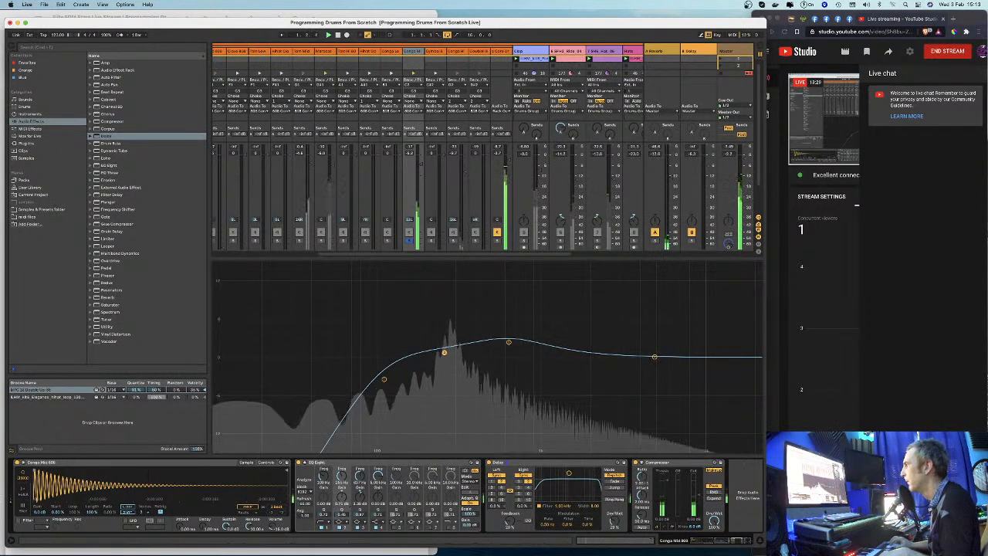
pyautogui.moveTo(342, 495); pyautogui.dragTo(361, 481)
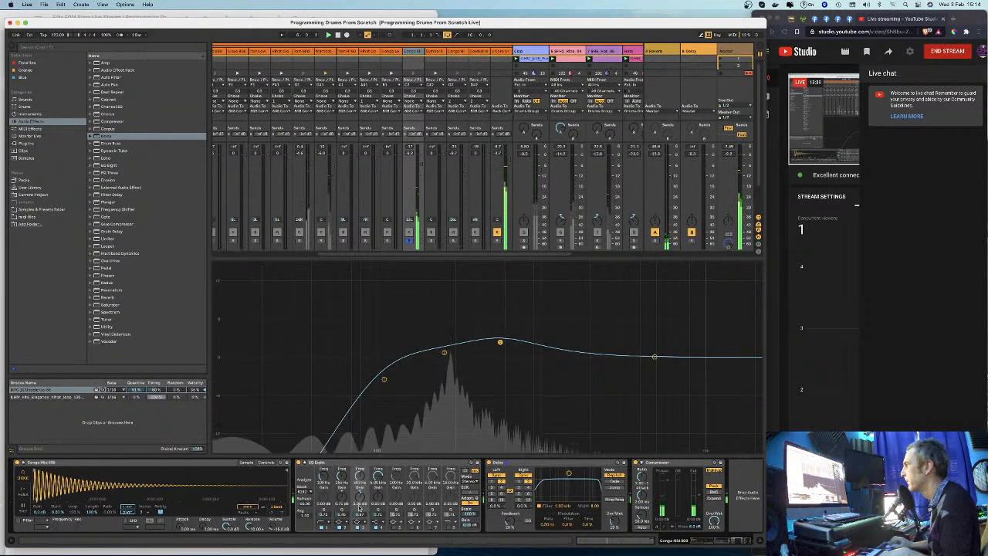
pyautogui.moveTo(360, 515)
pyautogui.mouseDown()
pyautogui.moveTo(361, 526)
pyautogui.moveTo(361, 517)
pyautogui.mouseUp()
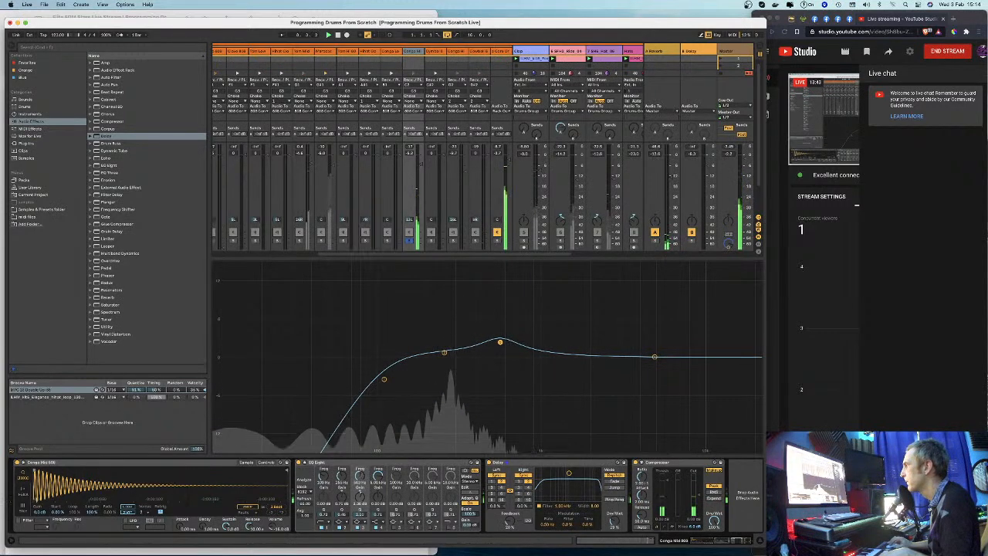
pyautogui.moveTo(360, 478); pyautogui.dragTo(360, 482)
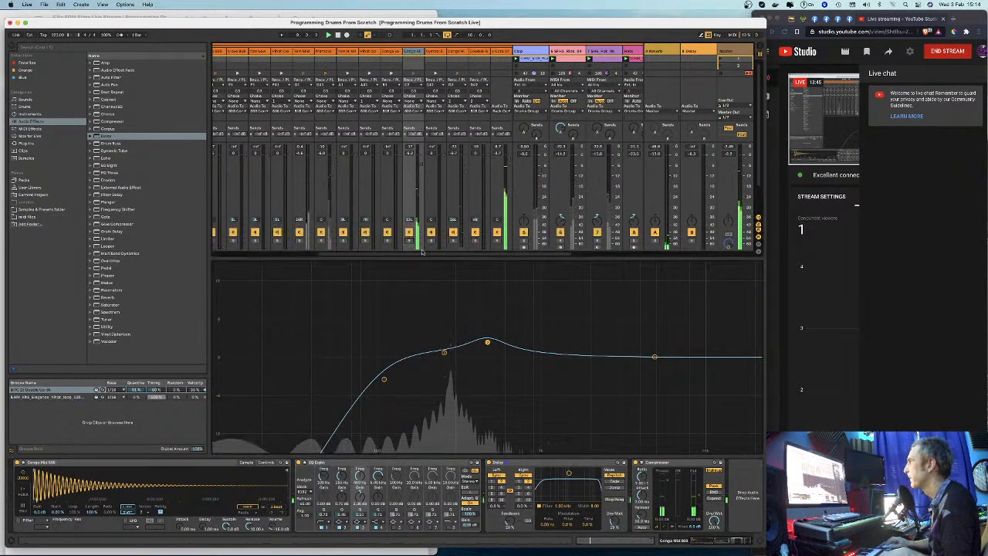
# Step: Adjust the Compressor threshold on Conga Mid 808, show its transfer curve, and hide the device view
pyautogui.moveTo(668, 479); pyautogui.dragTo(668, 494)
pyautogui.click(668, 529)
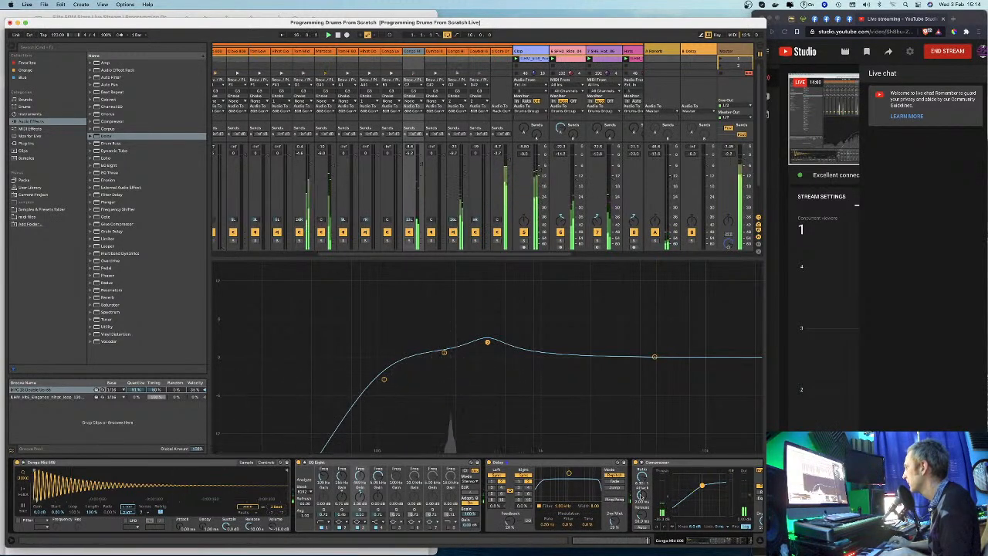
pyautogui.click(759, 540)
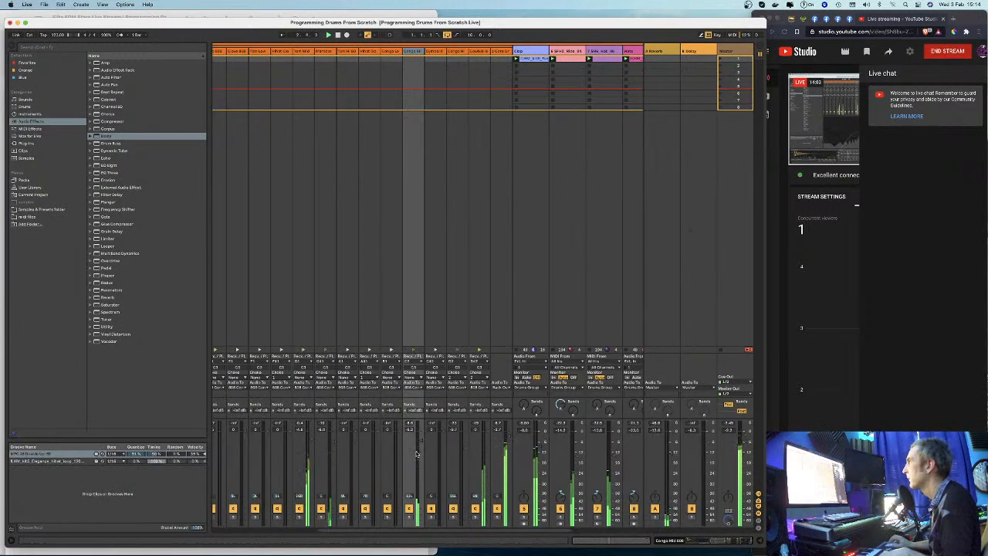
# Step: Solo the Conga Hi 808 chain and add a Compressor with an EQ Eight placed before it
pyautogui.hscroll(-2, 415, 456)
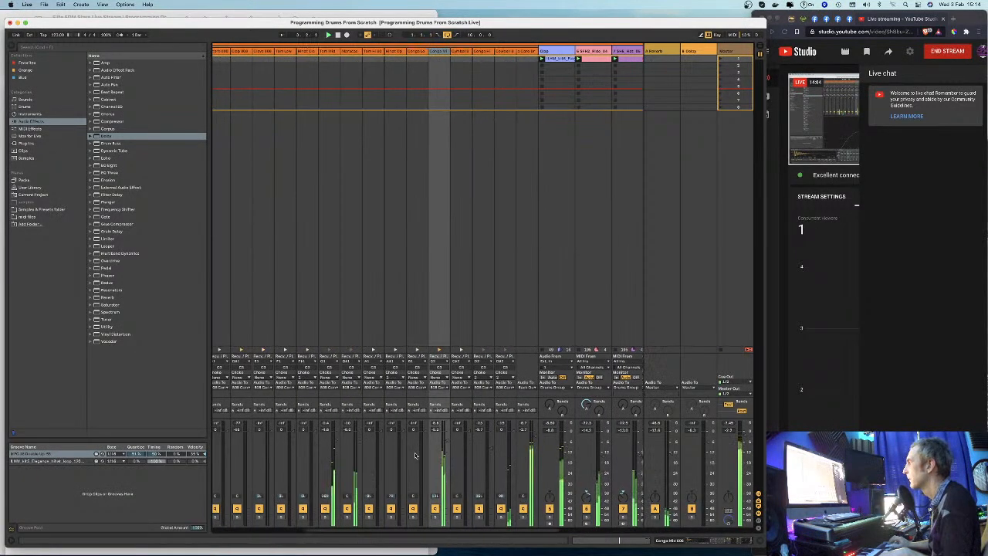
pyautogui.click(524, 518)
pyautogui.click(524, 519)
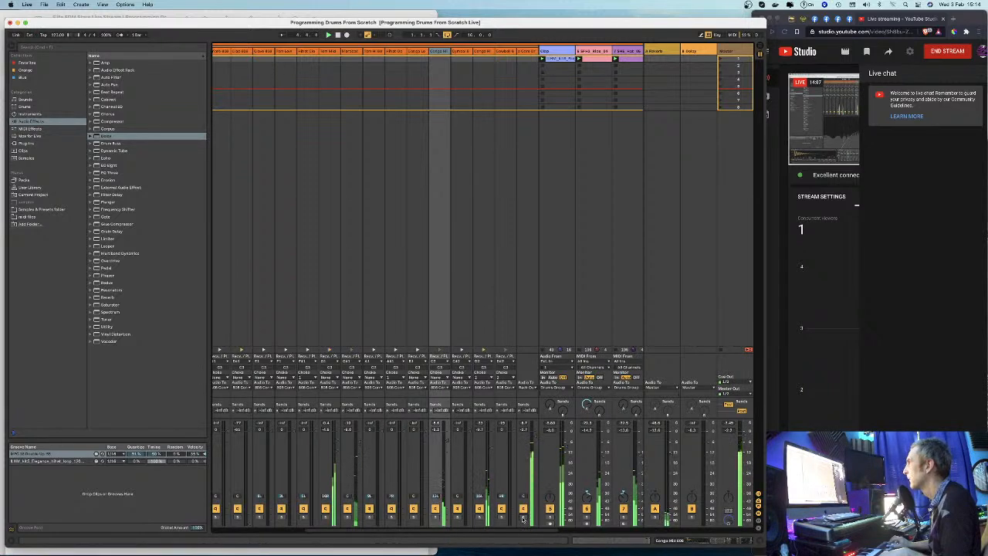
pyautogui.click(479, 517)
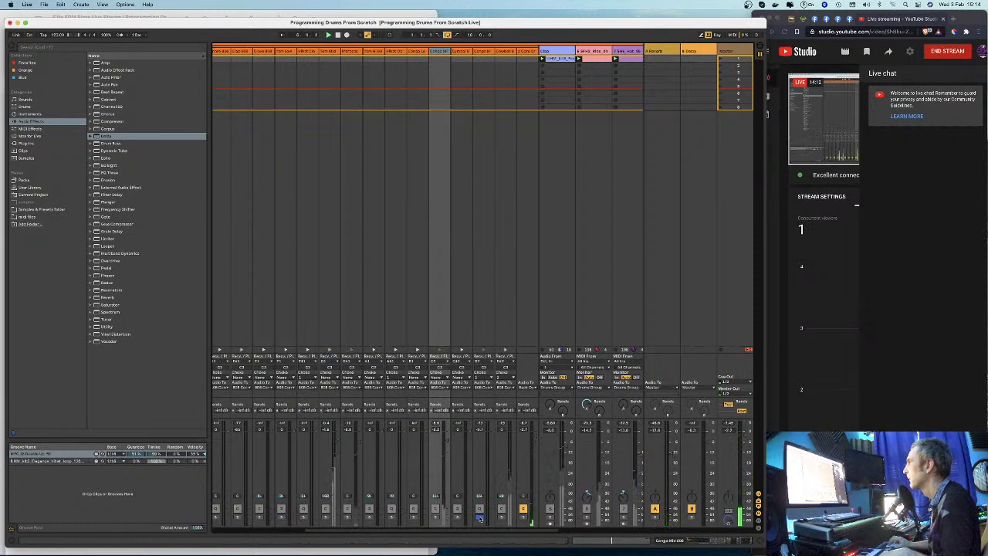
pyautogui.click(482, 51)
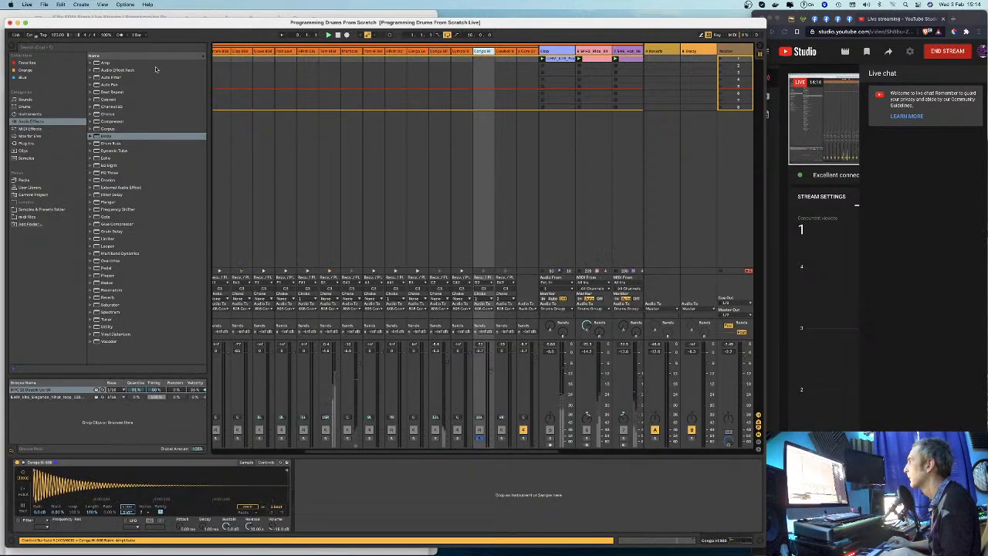
pyautogui.moveTo(112, 122); pyautogui.dragTo(333, 480)
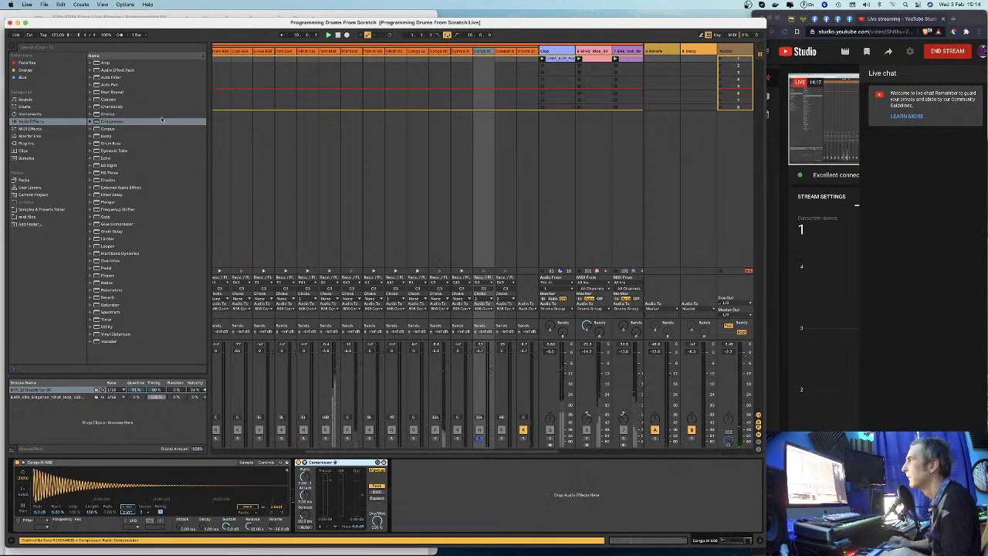
pyautogui.moveTo(103, 167); pyautogui.dragTo(417, 505)
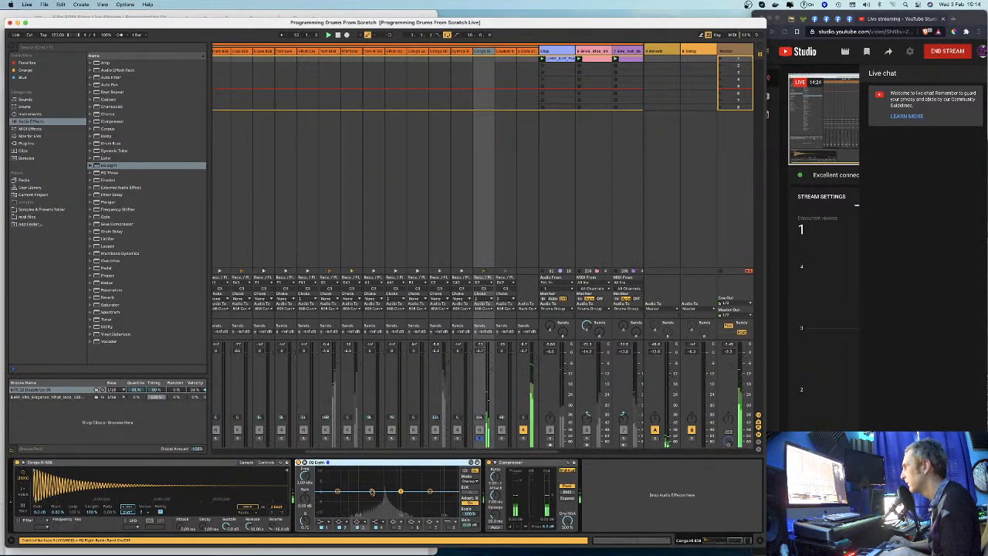
# Step: Set band 1 of the Conga Hi 808 EQ Eight to a low cut, boost band 3 slightly, and expand the display
pyautogui.click(323, 522)
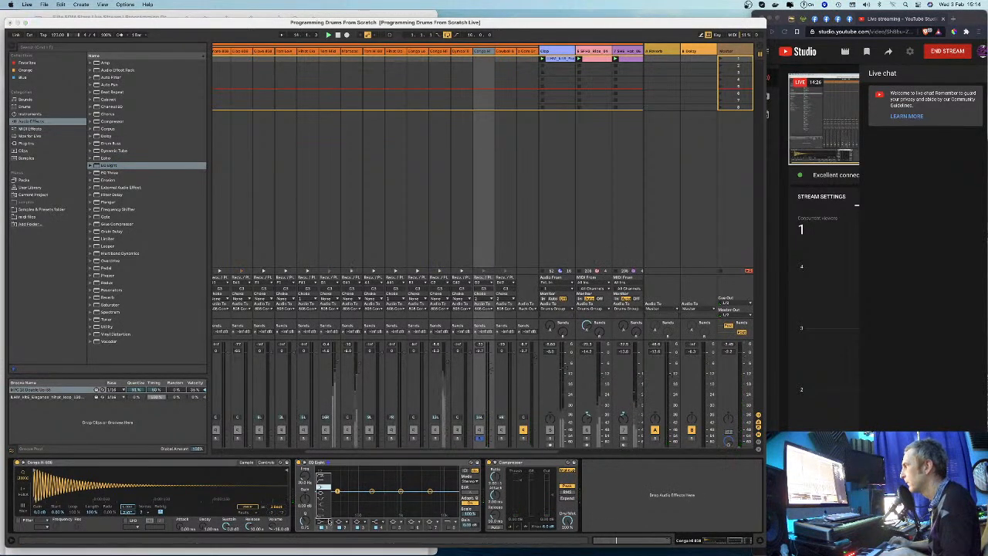
pyautogui.click(323, 480)
pyautogui.moveTo(337, 491); pyautogui.dragTo(385, 499)
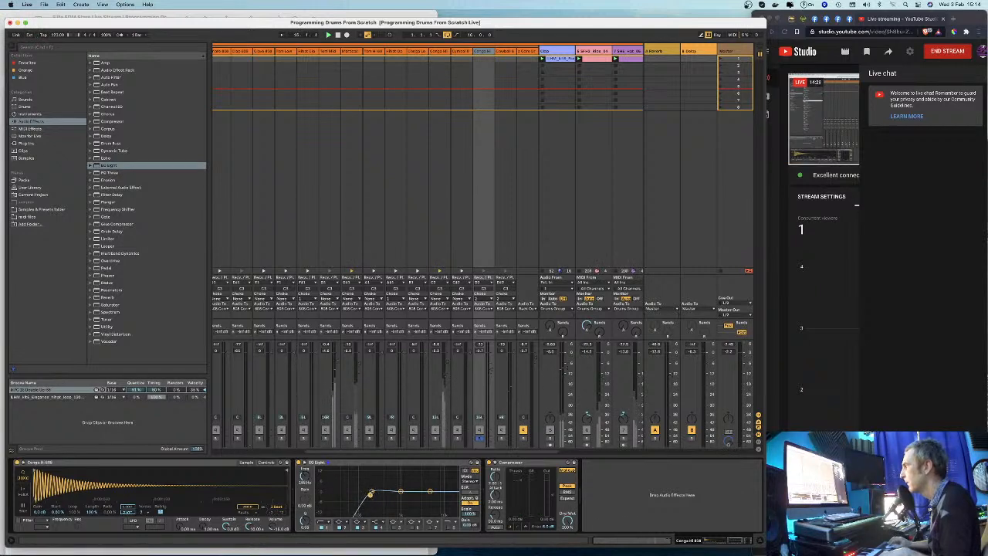
pyautogui.moveTo(401, 492); pyautogui.dragTo(385, 486)
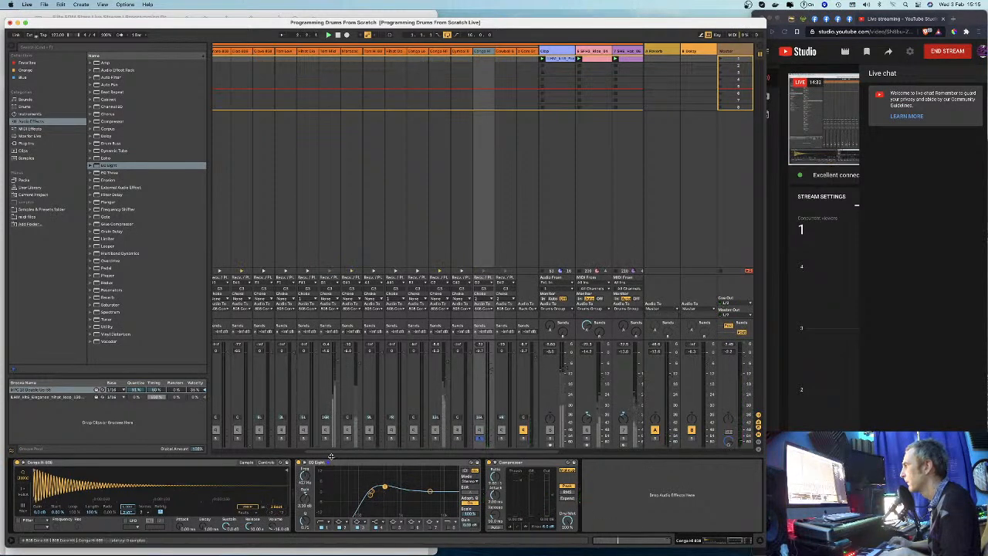
pyautogui.click(306, 463)
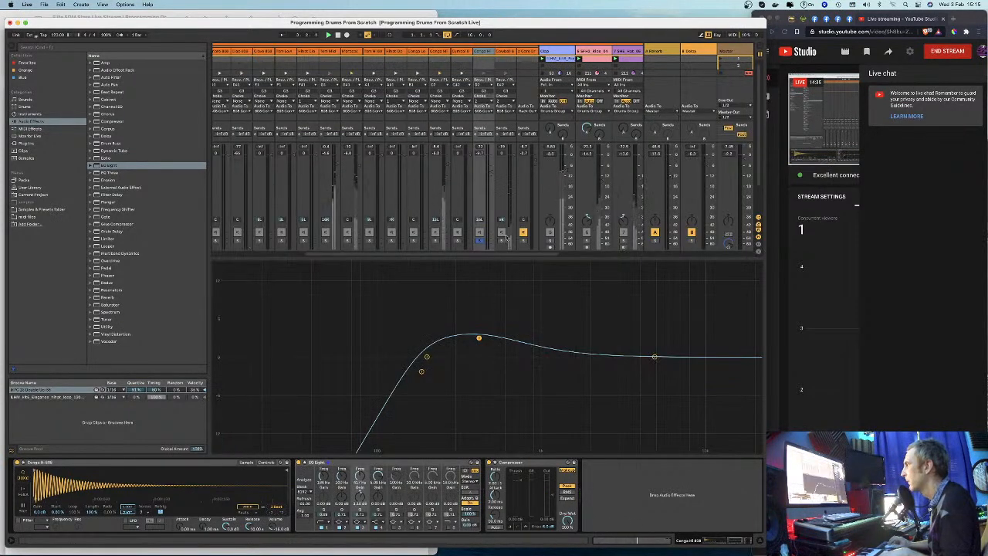
# Step: Boost the Conga Hi 808 EQ high shelf from a lower frequency, then narrow band 3 and reduce its boost
pyautogui.moveTo(655, 359); pyautogui.dragTo(581, 338)
pyautogui.moveTo(360, 515); pyautogui.dragTo(359, 493)
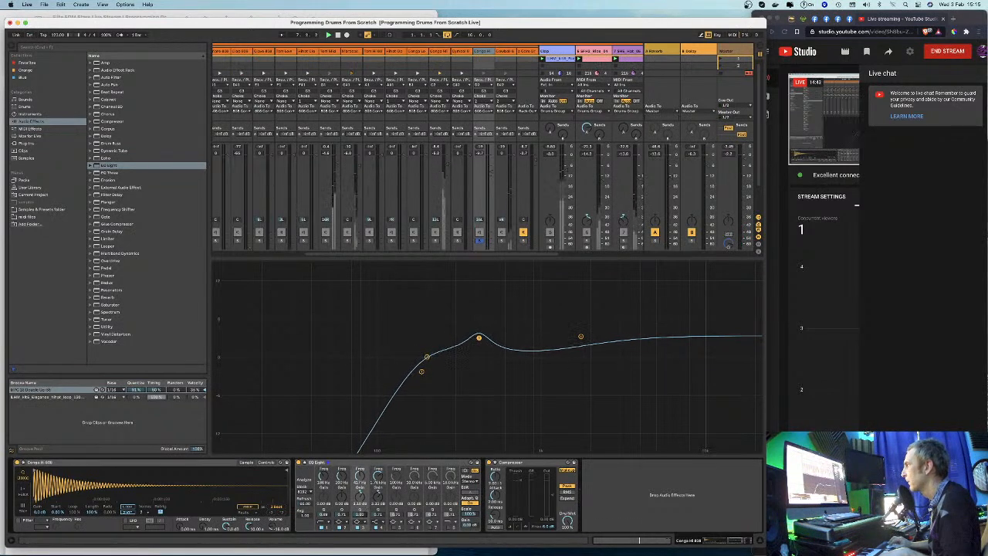
pyautogui.moveTo(360, 476); pyautogui.dragTo(360, 477)
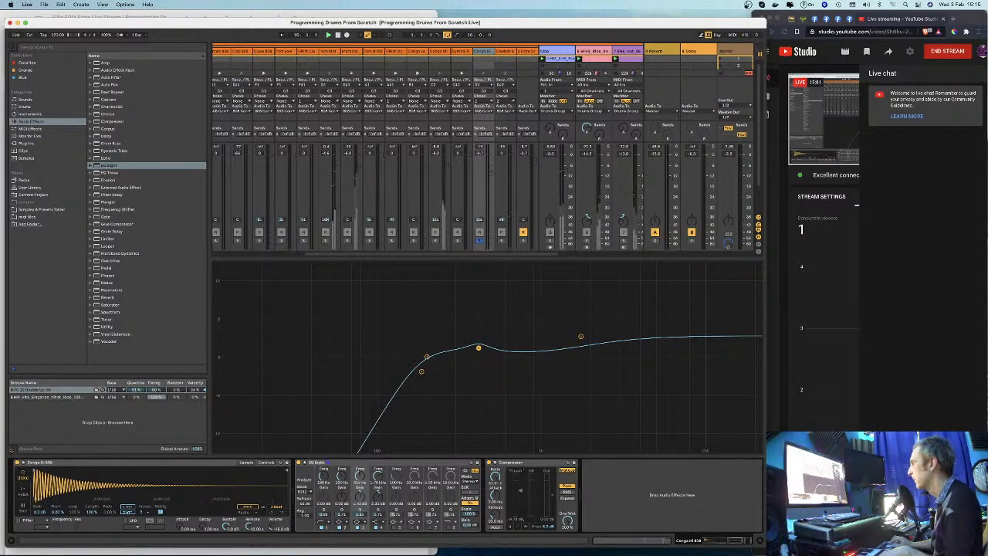
# Step: Unsolo Conga Hi 808, show its Compressor's transfer curve, and hide the device view
pyautogui.click(479, 240)
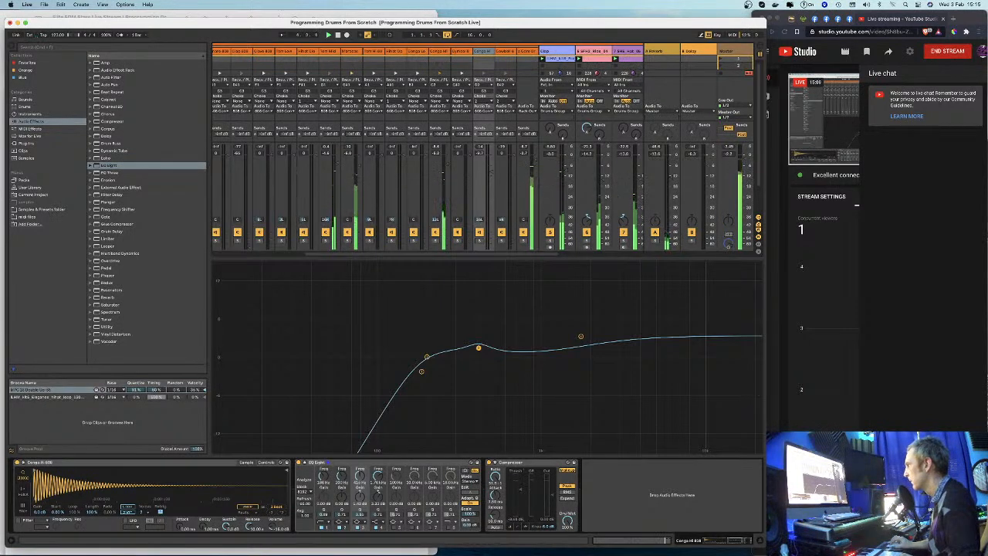
pyautogui.click(513, 526)
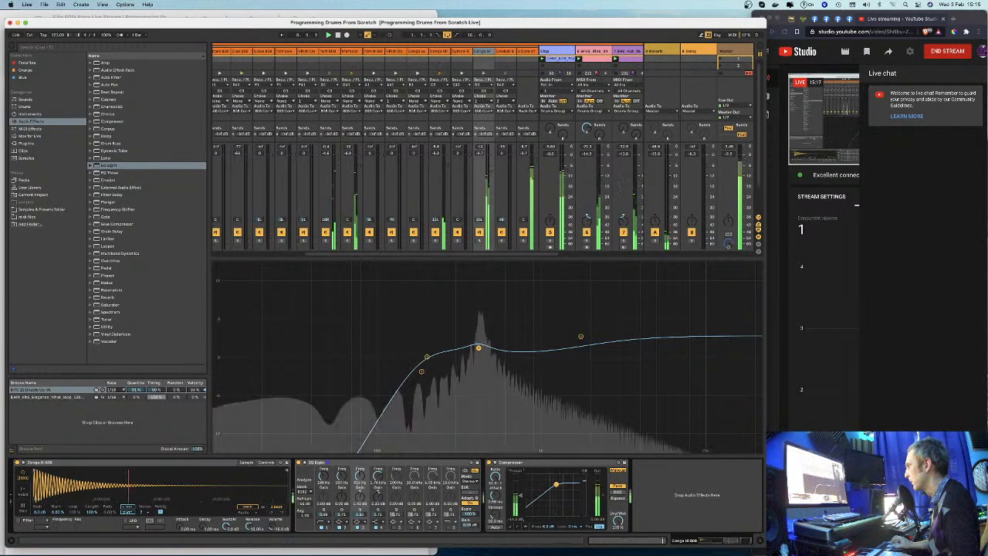
pyautogui.click(758, 542)
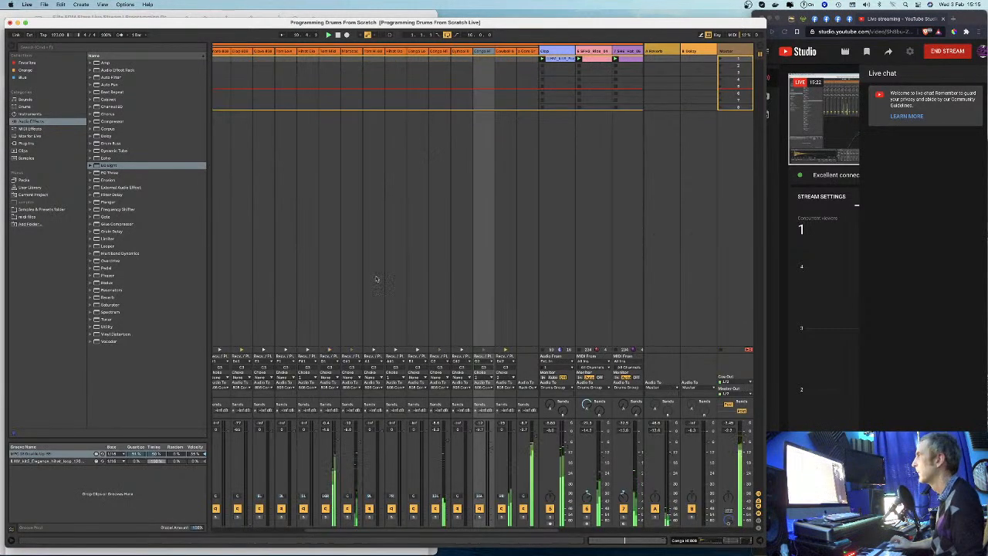
# Step: Audition the 808 Core Kit track soloed, then return to the full mix
pyautogui.hscroll(-5, 379, 239)
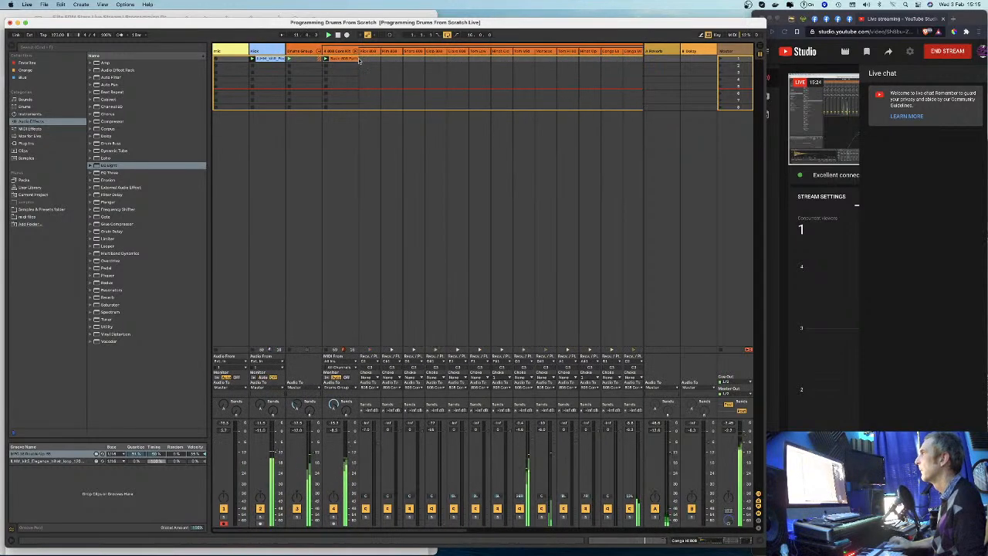
pyautogui.click(333, 509)
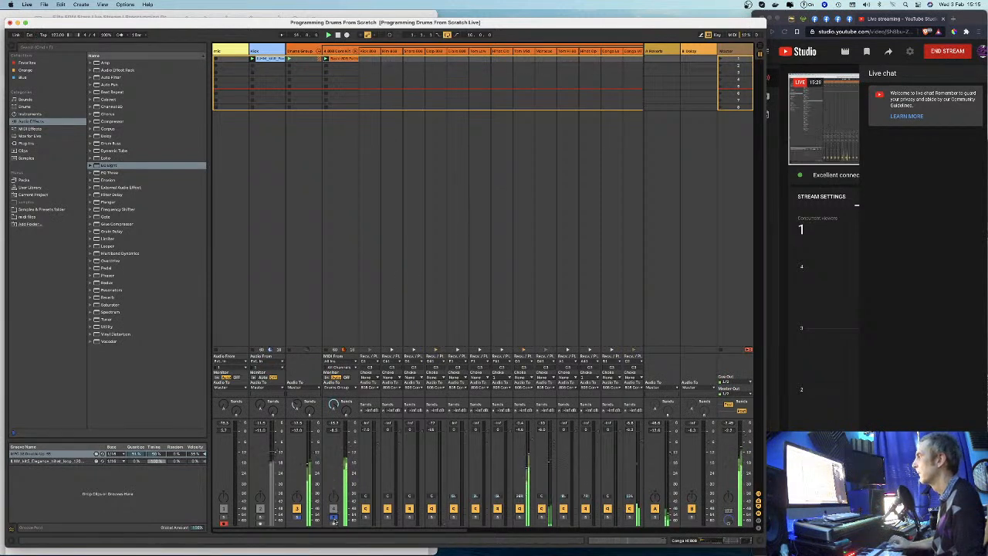
pyautogui.click(334, 518)
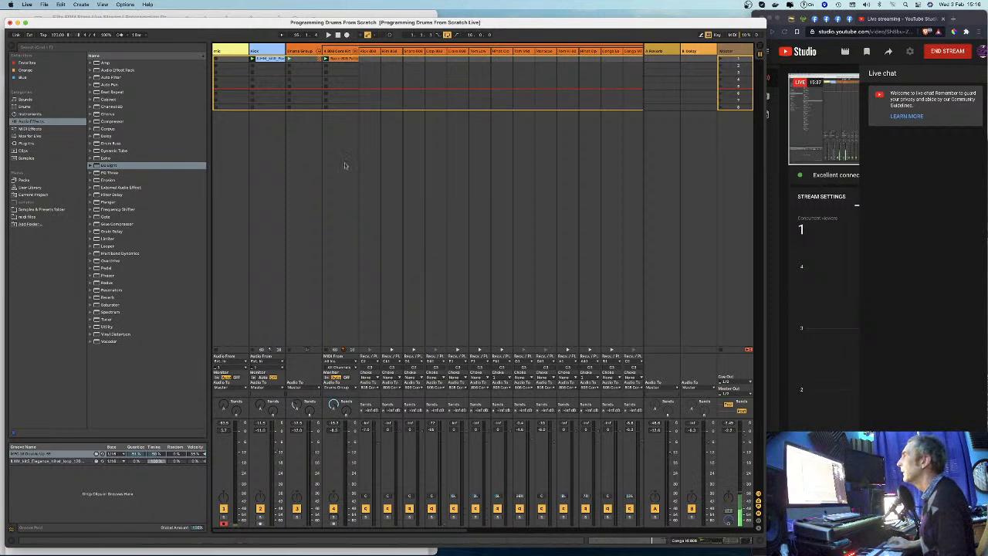
# Step: Open the Maracas 808 devices, play the chain soloed while strengthening its Compressor settings, and return to the full mix
pyautogui.hscroll(3, 347, 165)
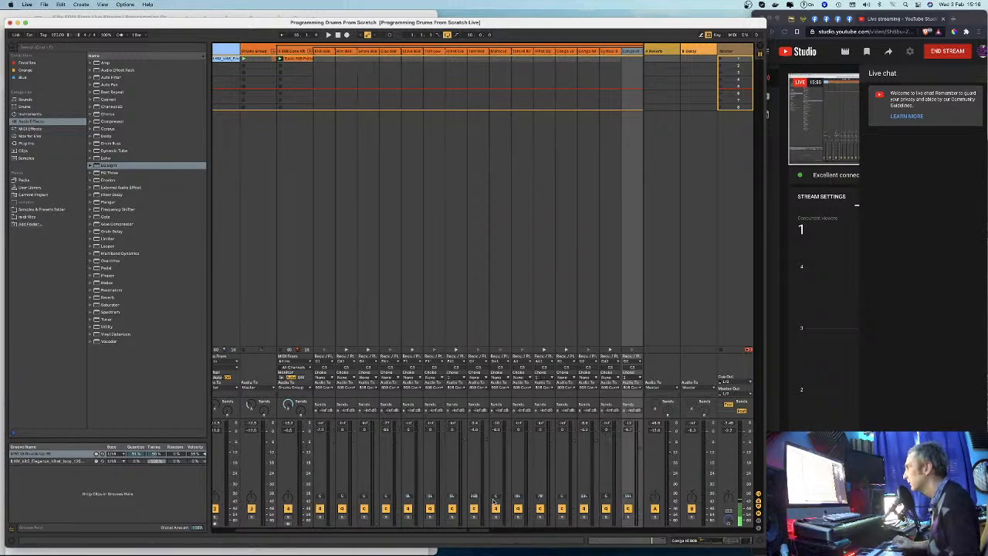
pyautogui.doubleClick(499, 52)
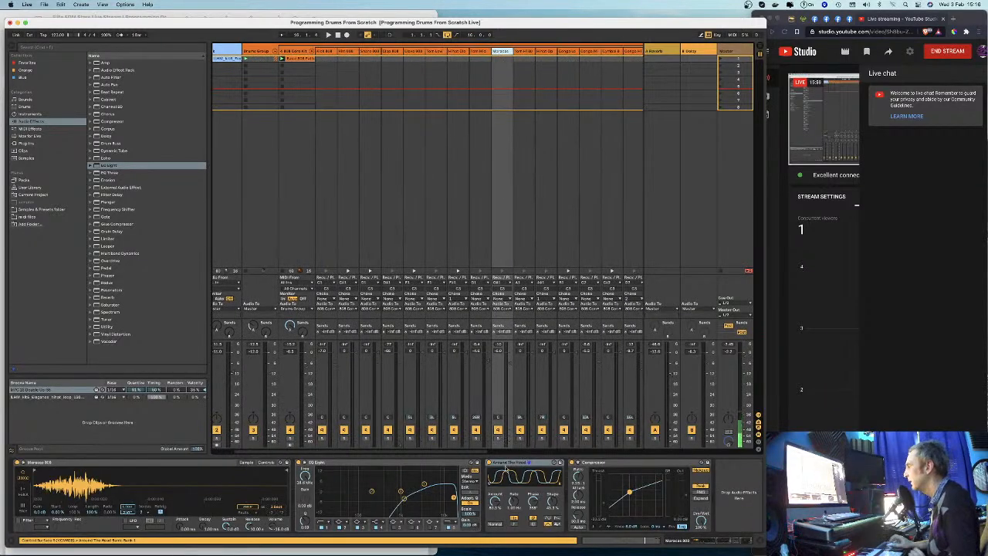
pyautogui.click(509, 466)
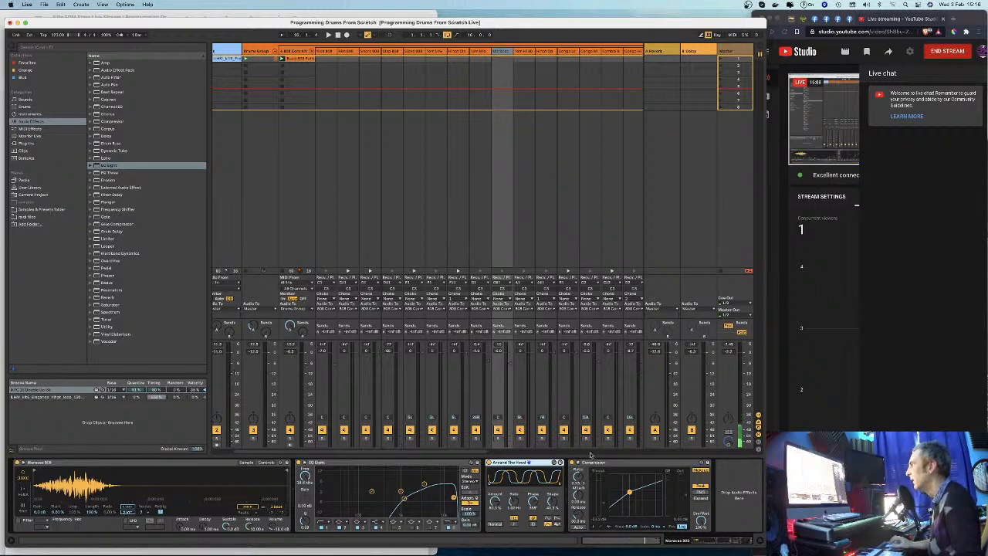
pyautogui.click(498, 439)
pyautogui.press('space')
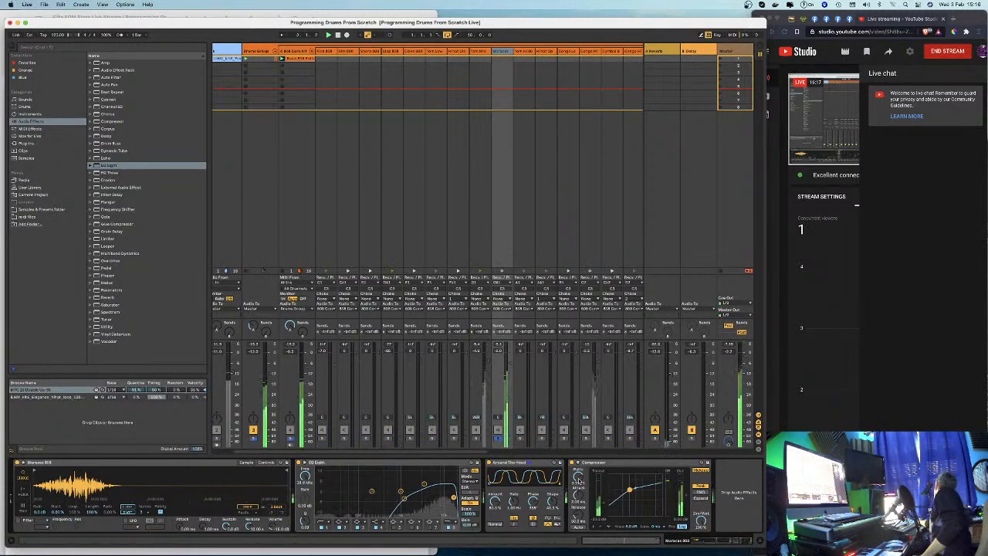
pyautogui.click(498, 440)
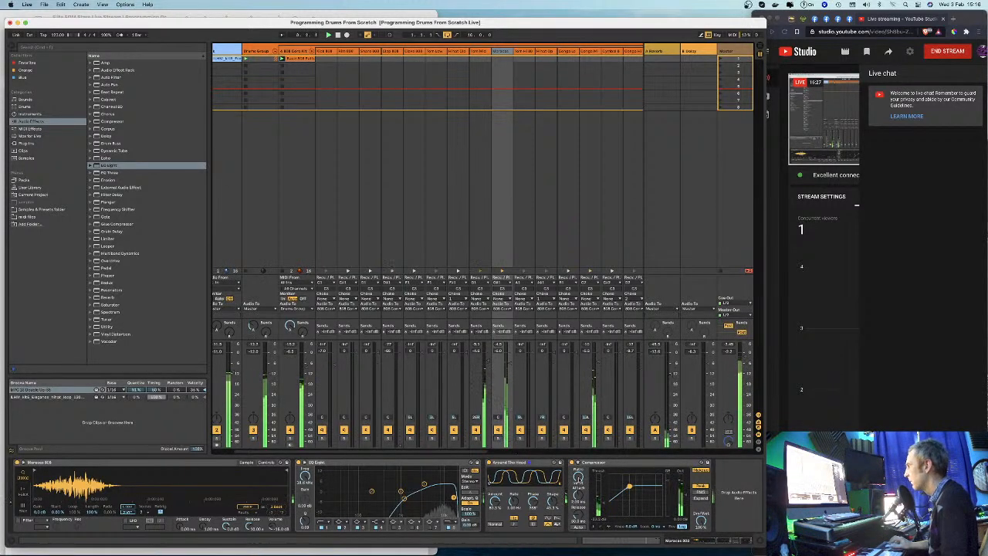
# Step: Adjust the ratio of the Maracas 808 Compressor and switch its Makeup gain on
pyautogui.moveTo(579, 477); pyautogui.dragTo(579, 449)
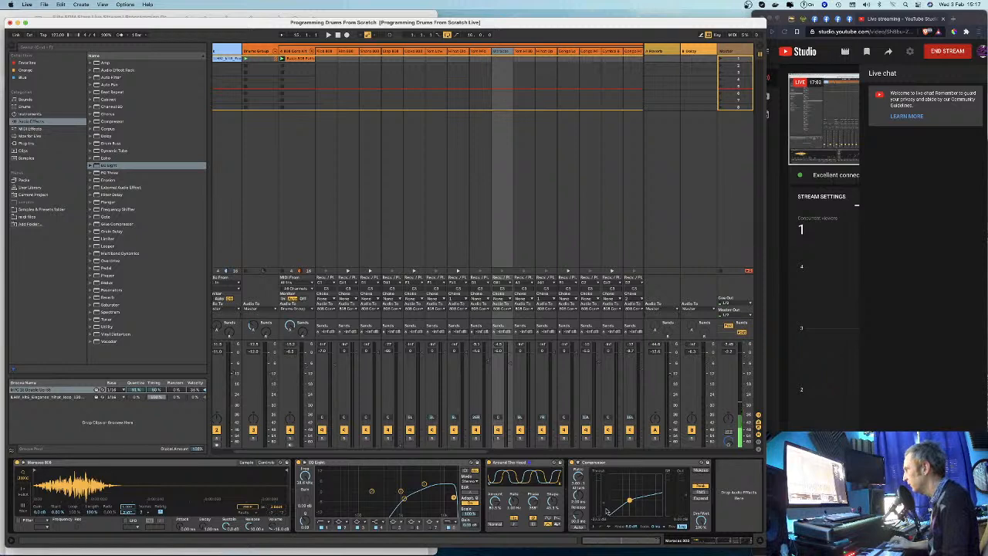
pyautogui.click(700, 470)
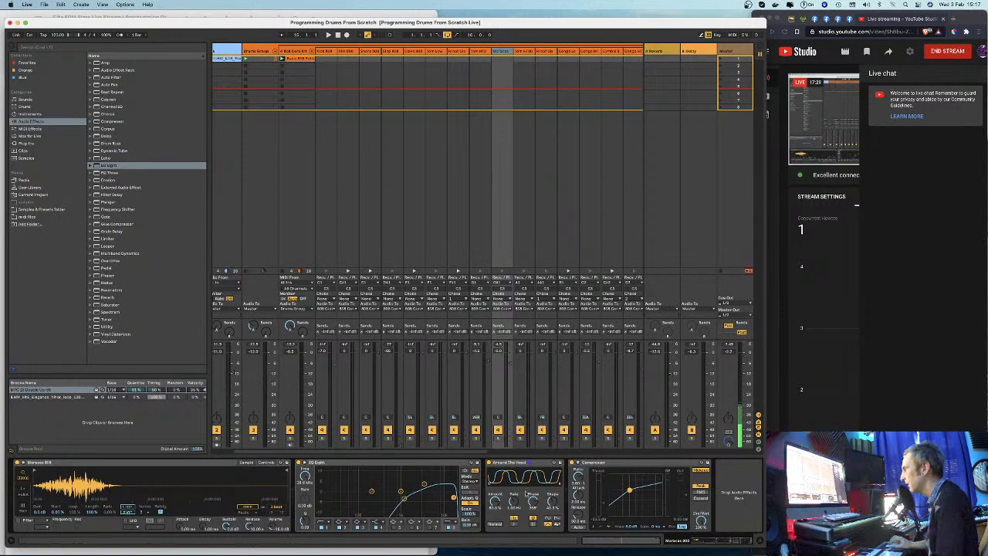
# Step: Look across all the mixer tracks and unfold the Saturator presets in the audio effects browser
pyautogui.hscroll(-3, 500, 453)
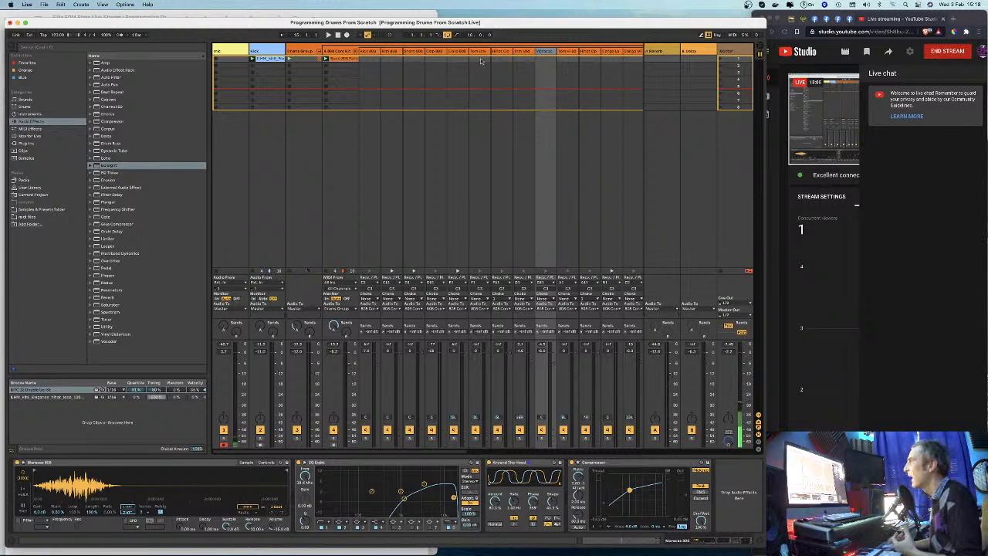
pyautogui.hscroll(2, 400, 72)
pyautogui.hscroll(5, 400, 74)
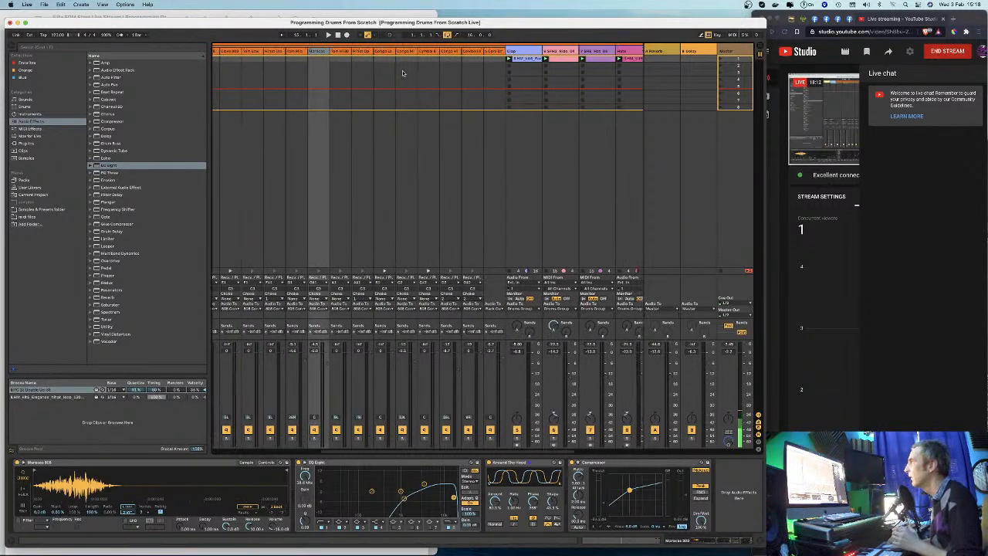
pyautogui.hscroll(1, 631, 61)
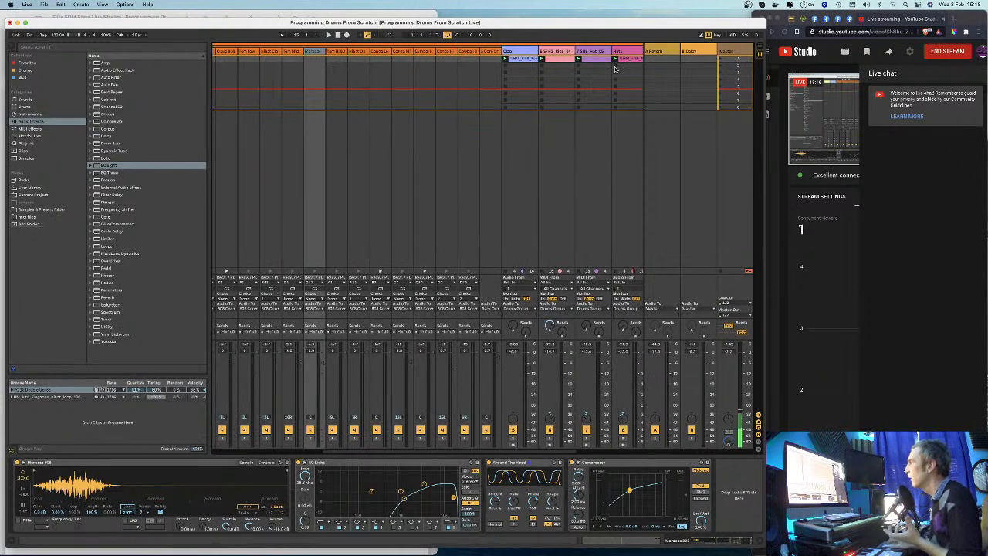
pyautogui.hscroll(-3, 618, 66)
pyautogui.hscroll(-5, 579, 124)
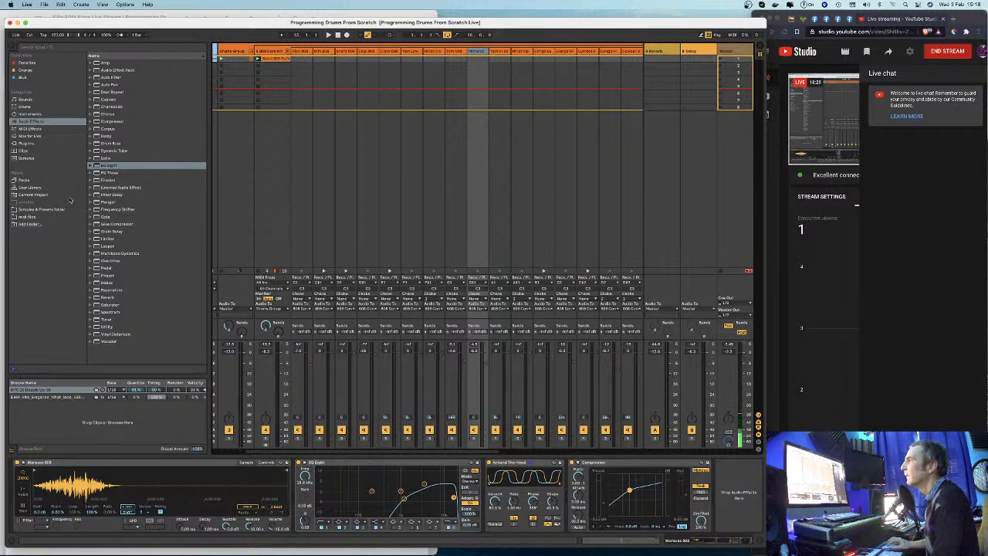
pyautogui.click(91, 305)
pyautogui.scroll(-3, 124, 317)
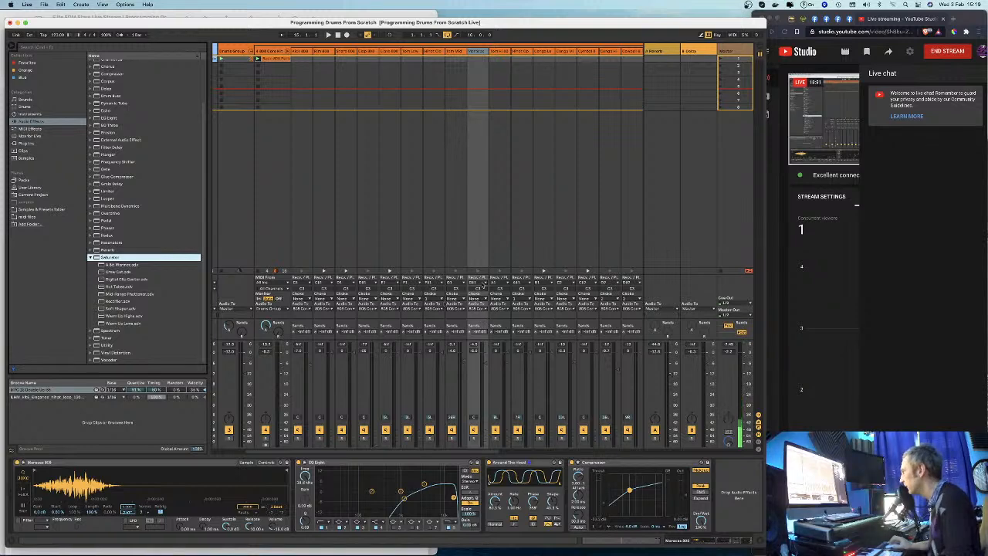
# Step: Select the 808 Core Kit track, shift the program window slightly upward, and fold away the kit's chains
pyautogui.click(276, 51)
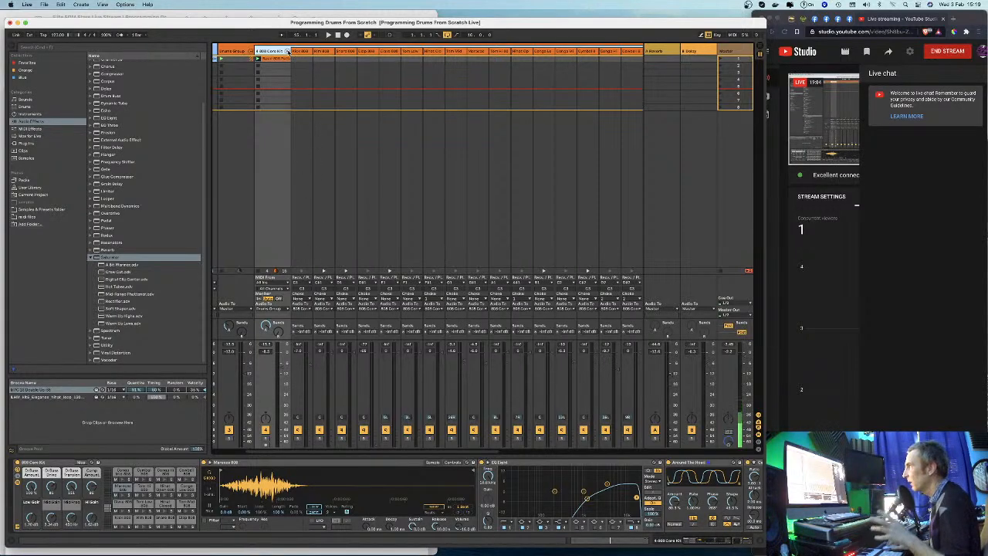
pyautogui.moveTo(310, 23); pyautogui.dragTo(306, 16)
pyautogui.moveTo(759, 19)
pyautogui.mouseDown()
pyautogui.moveTo(751, 15)
pyautogui.moveTo(762, 14)
pyautogui.mouseUp()
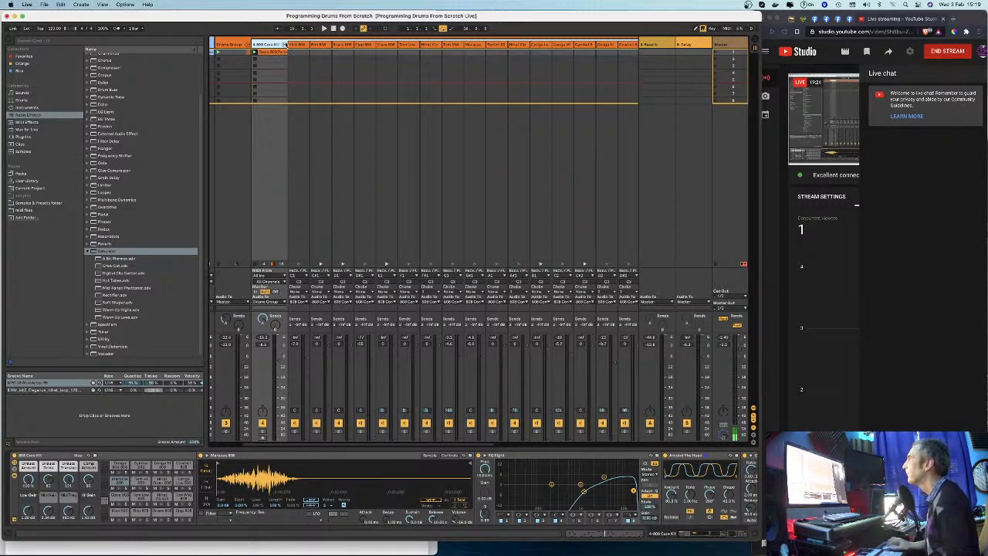
pyautogui.click(285, 45)
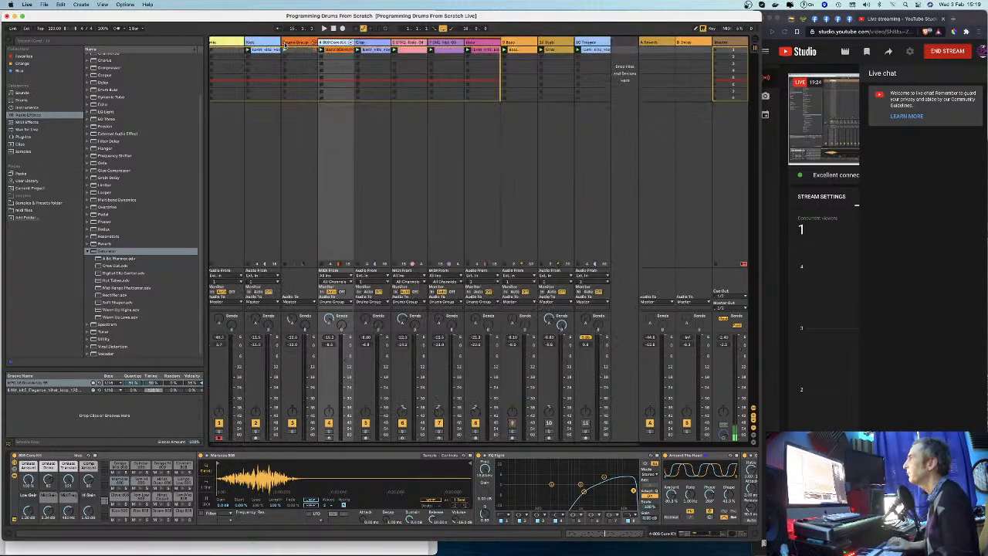
# Step: Audition the 808 Core Kit track soloed, then add the Kick and Hats tracks to the solo
pyautogui.click(329, 431)
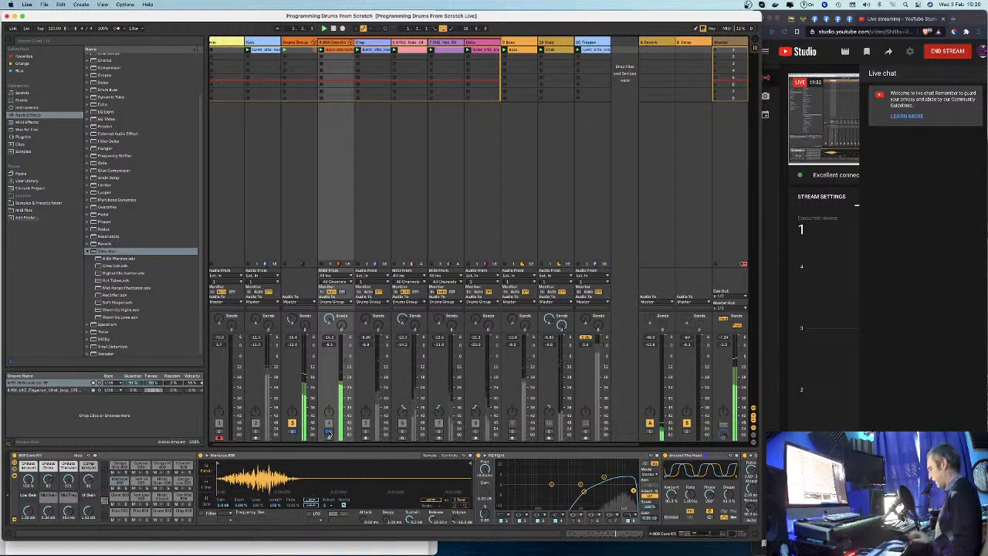
pyautogui.click(329, 431)
pyautogui.click(330, 432)
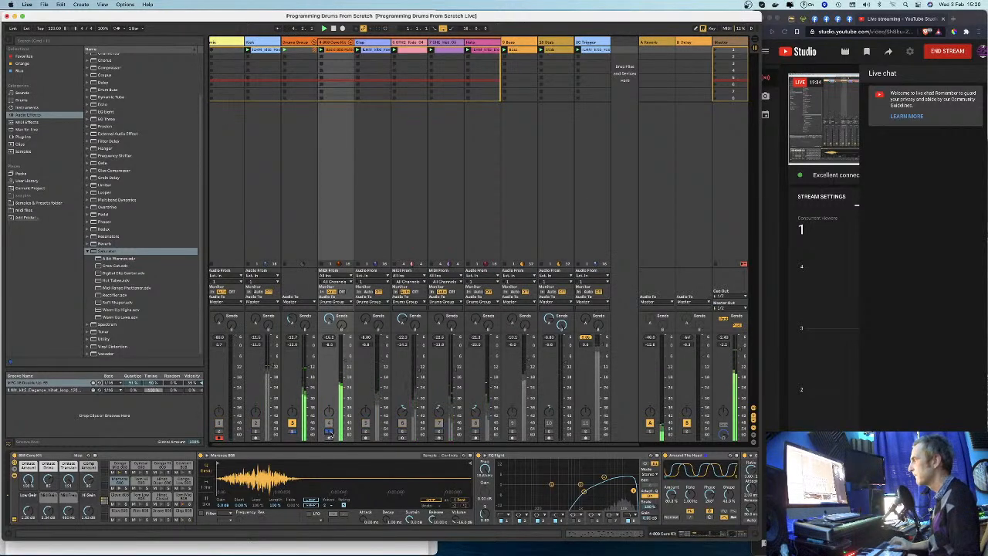
pyautogui.keyDown('super'); pyautogui.click(256, 432); pyautogui.keyUp('super')
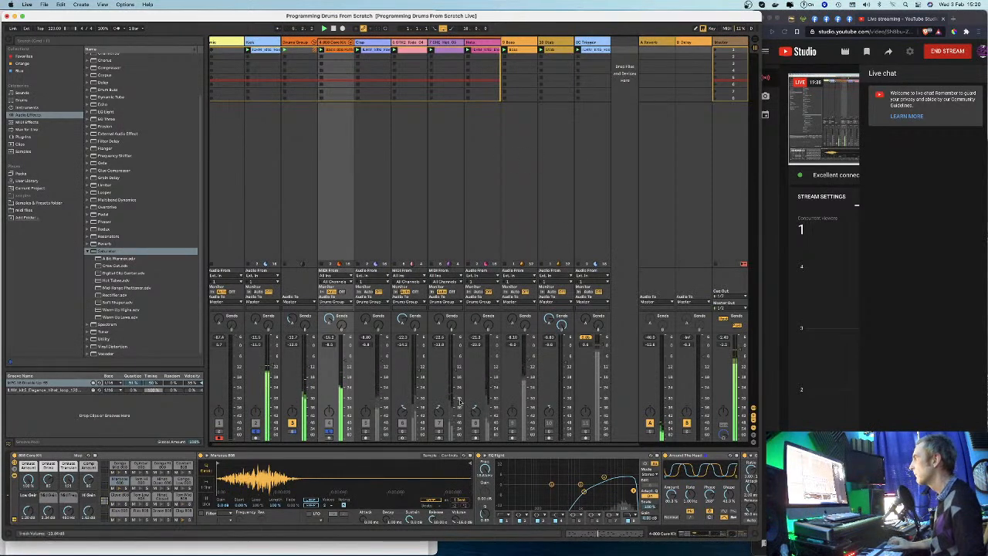
pyautogui.keyDown('super'); pyautogui.click(476, 432); pyautogui.keyUp('super')
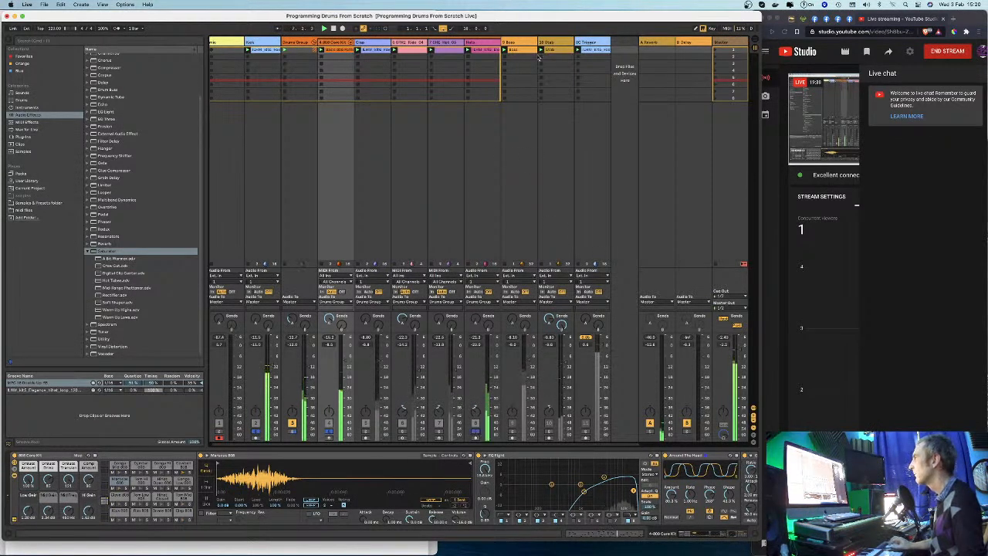
# Step: Add a Compressor to the Hats track and lower its threshold
pyautogui.click(485, 43)
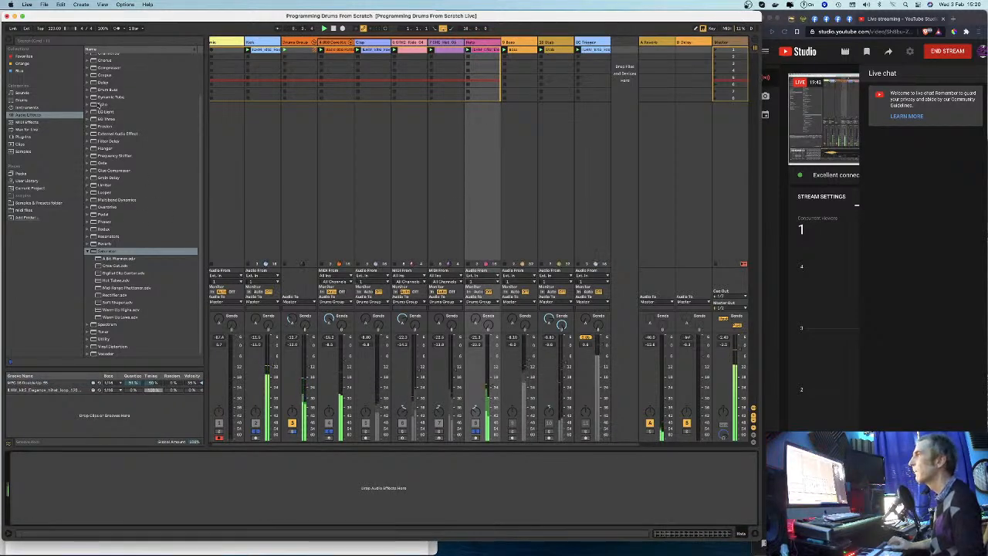
pyautogui.moveTo(93, 70); pyautogui.dragTo(488, 45)
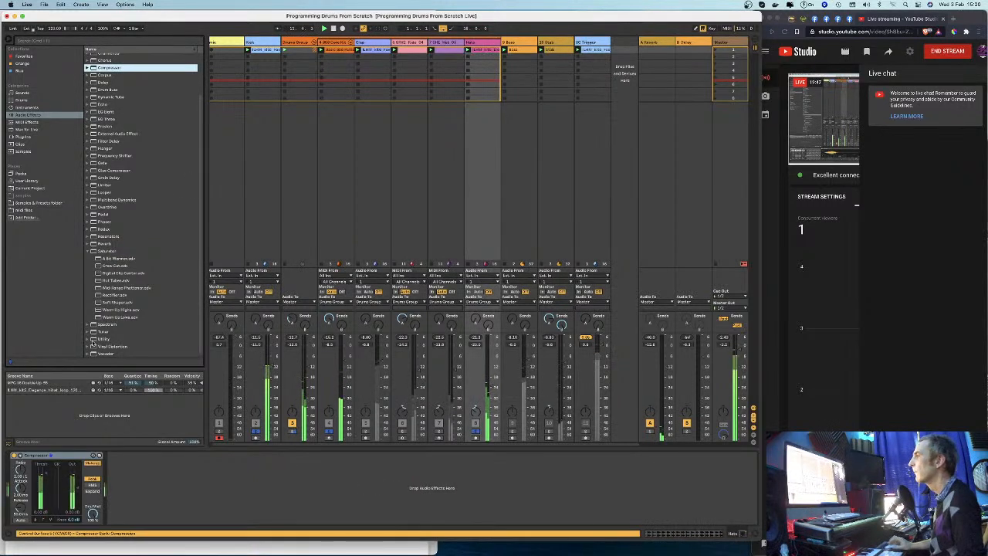
pyautogui.moveTo(46, 473); pyautogui.dragTo(45, 482)
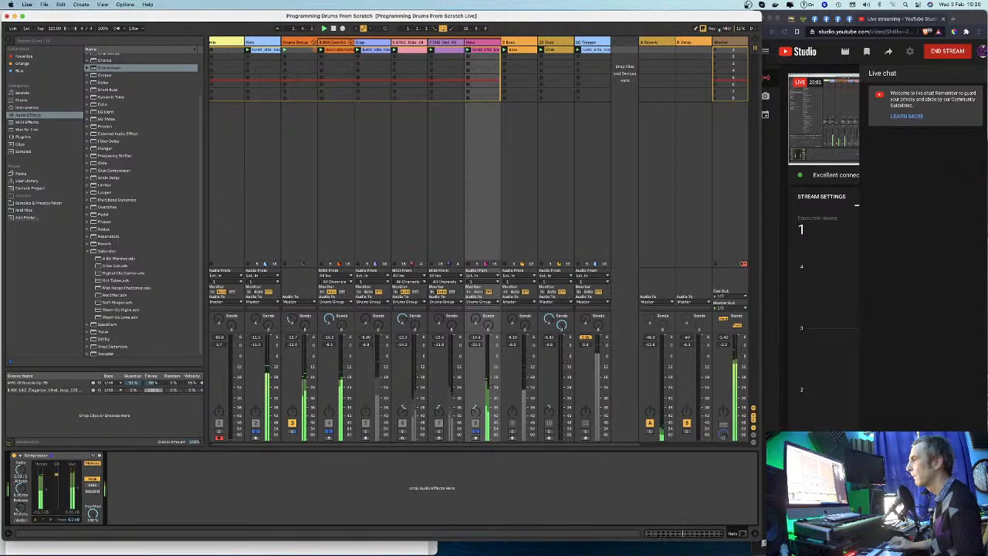
# Step: Show the Kick track's devices and compare the Kick soloed with the mix playing without it
pyautogui.click(269, 58)
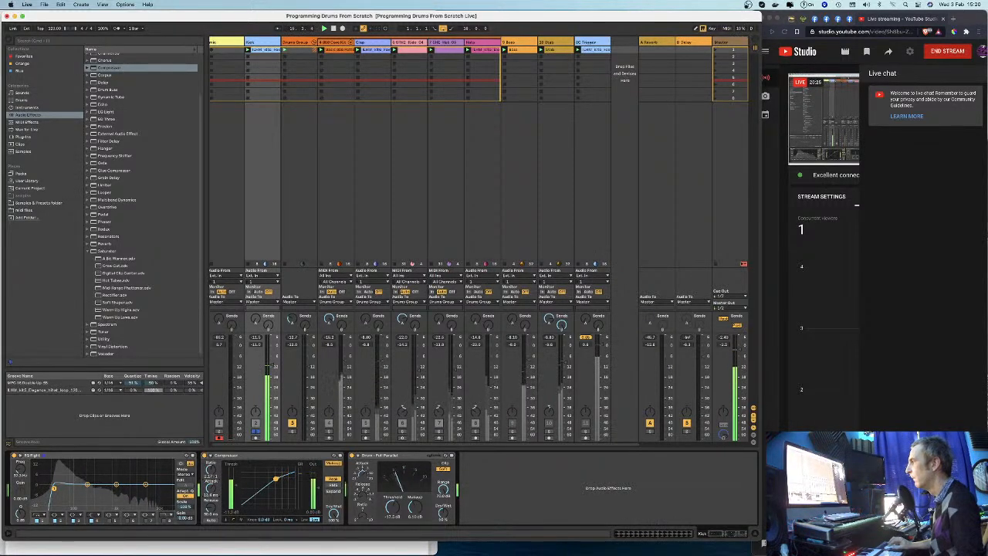
pyautogui.click(255, 432)
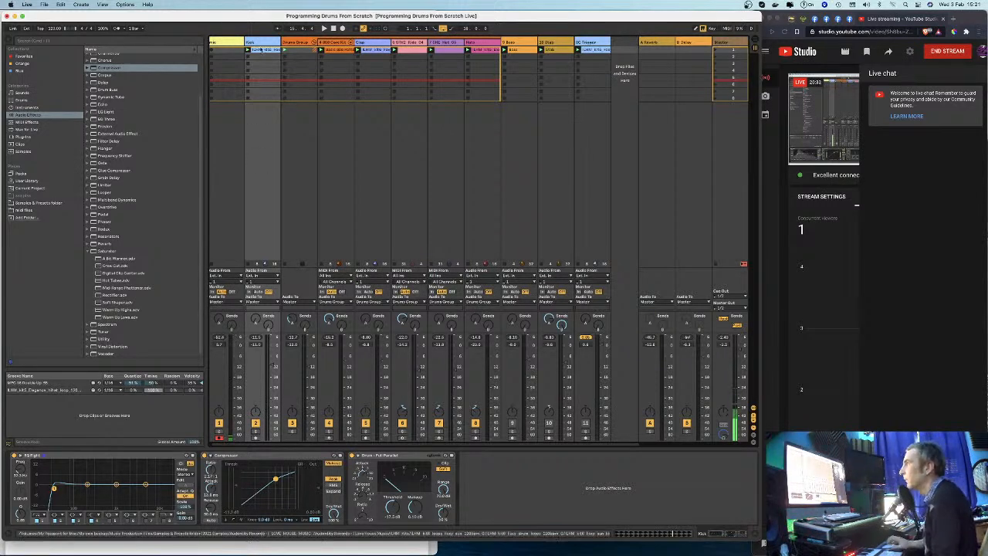
pyautogui.click(261, 43)
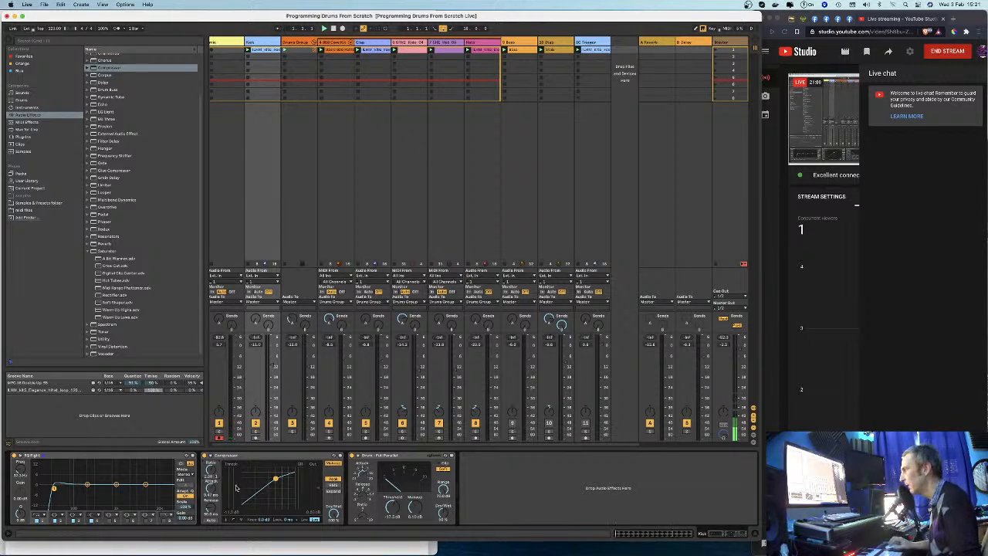
pyautogui.press('space')
pyautogui.click(257, 432)
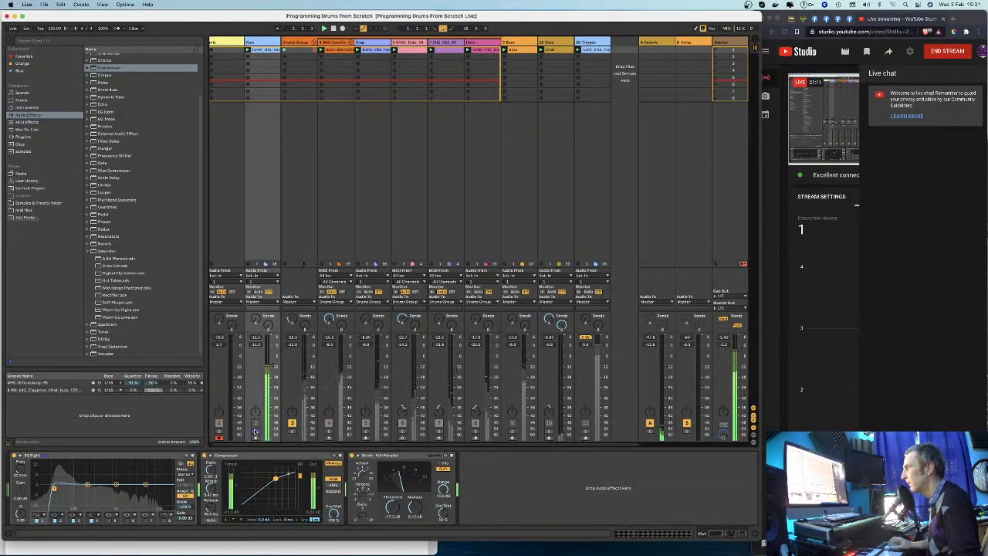
pyautogui.click(255, 424)
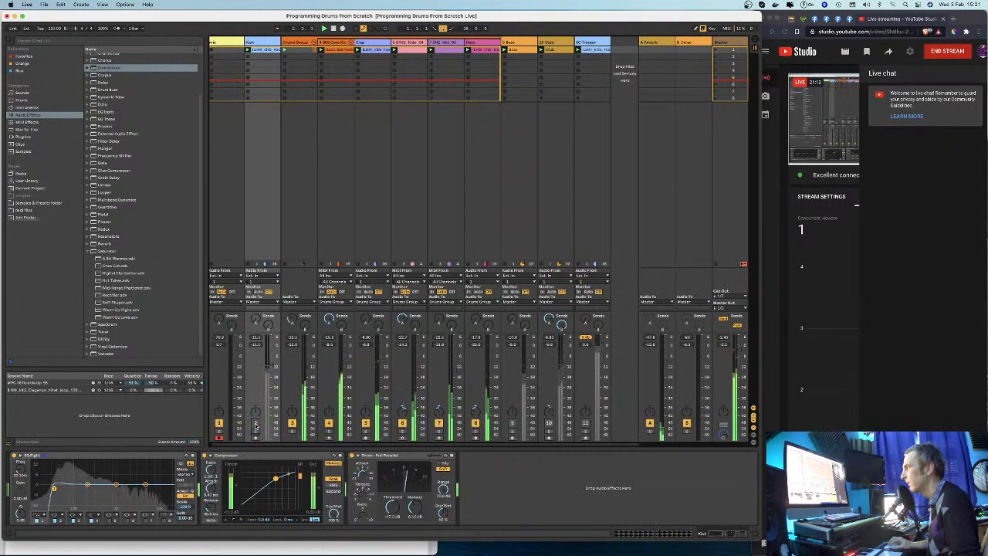
pyautogui.click(255, 424)
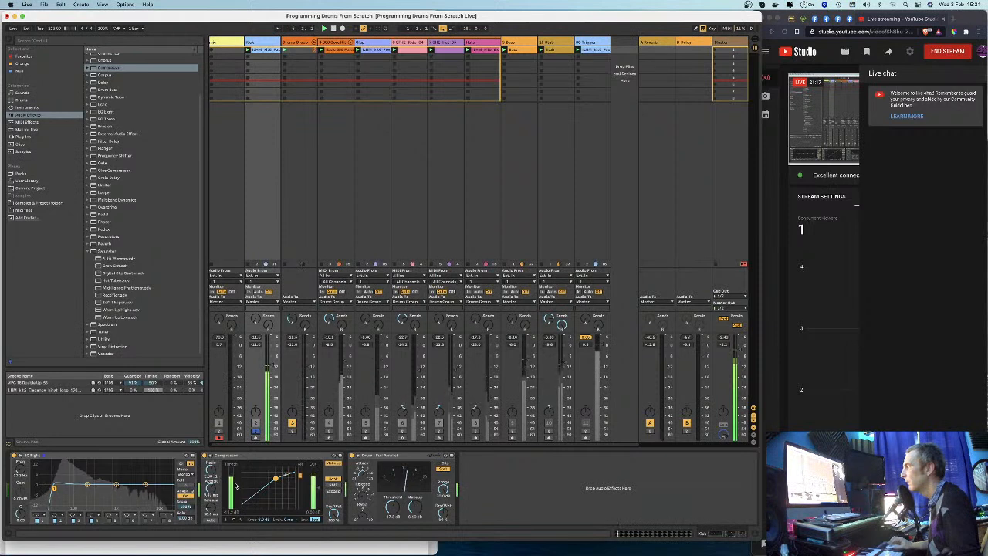
# Step: Fine-tune the Kick Compressor's transfer curve and switch the Drum - Full Parallel device back on
pyautogui.moveTo(277, 479)
pyautogui.mouseDown()
pyautogui.moveTo(283, 474)
pyautogui.moveTo(276, 479)
pyautogui.mouseUp()
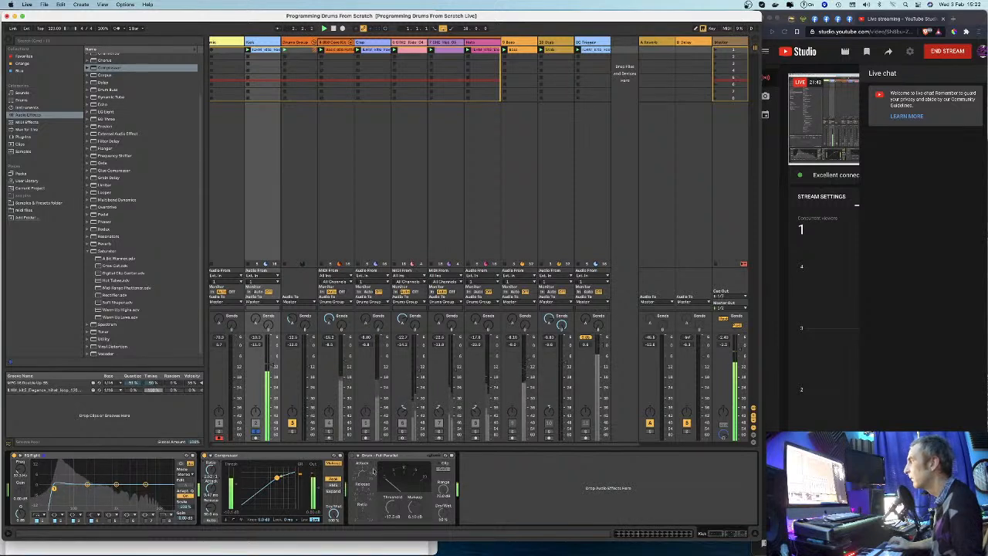
pyautogui.click(352, 456)
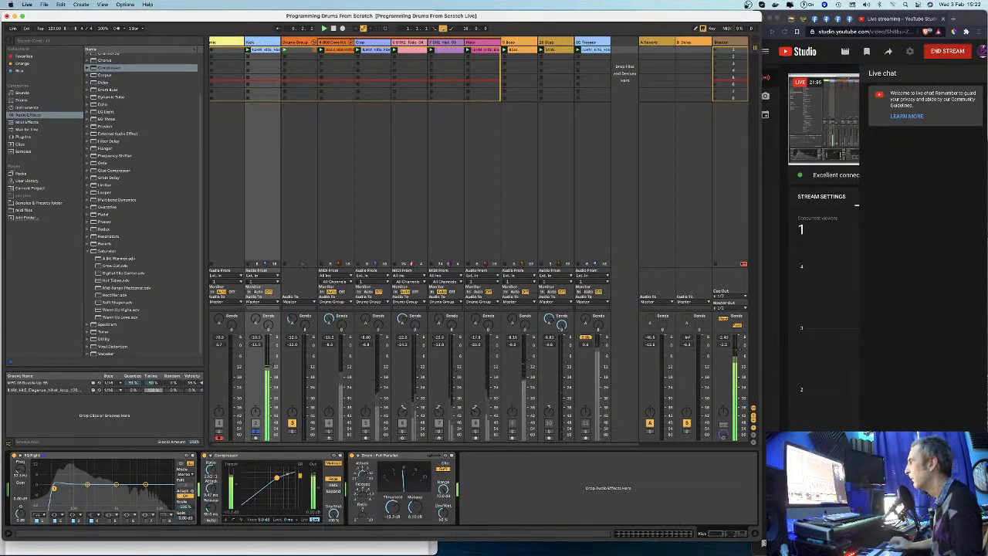
pyautogui.click(257, 432)
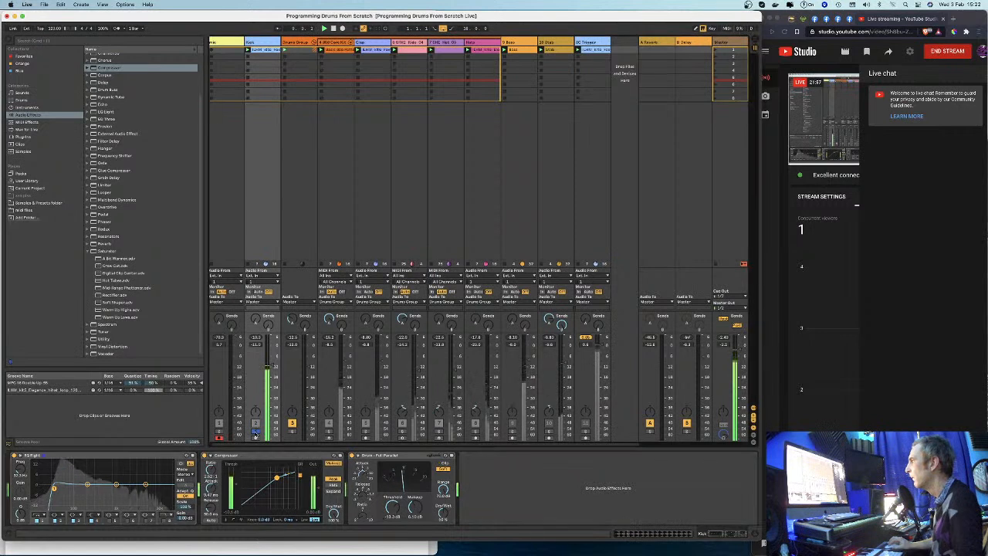
# Step: Audition the Drums Group with the Kick, then solo the Kick with the 808 Core Kit and both hat tracks
pyautogui.click(293, 432)
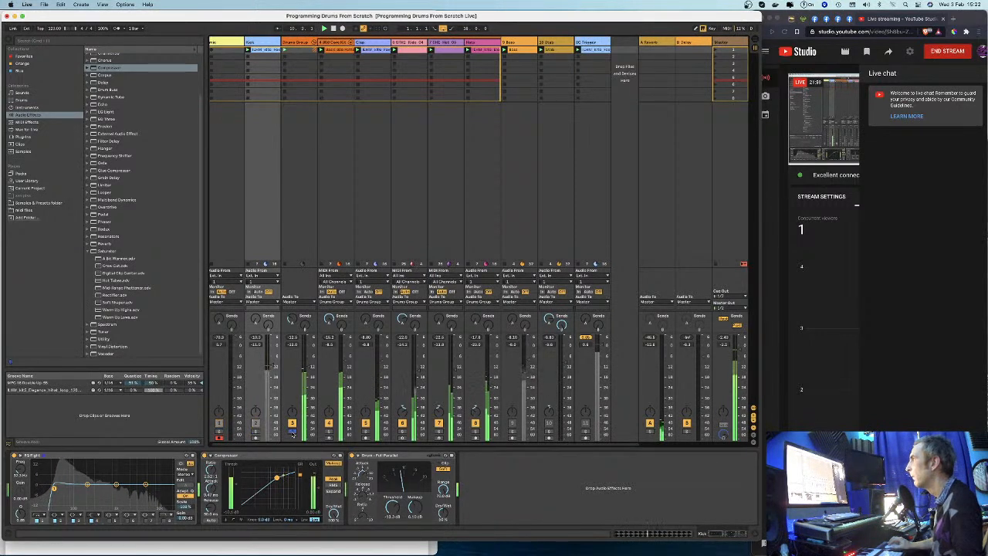
pyautogui.keyDown('super'); pyautogui.click(257, 432); pyautogui.keyUp('super')
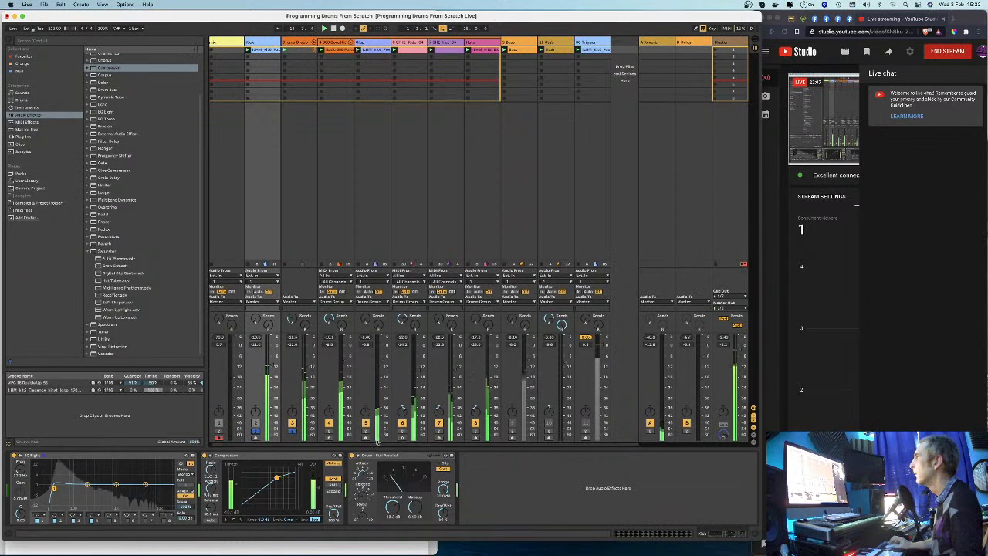
pyautogui.click(329, 432)
pyautogui.click(294, 434)
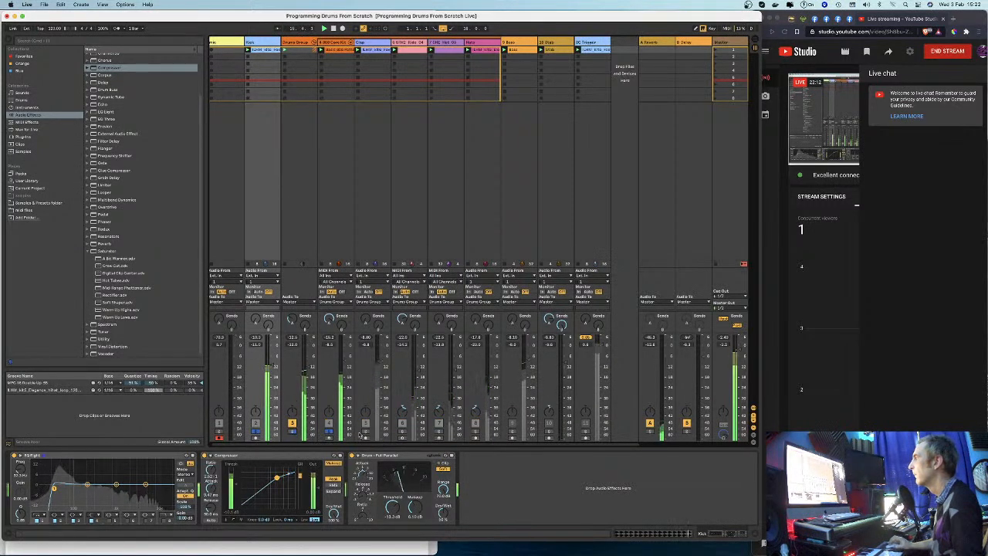
pyautogui.click(476, 433)
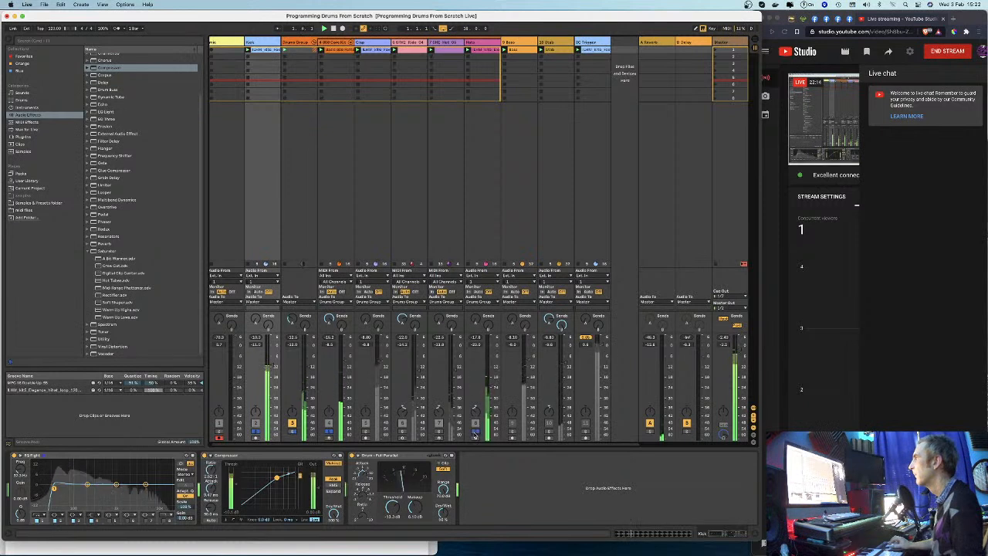
pyautogui.click(440, 433)
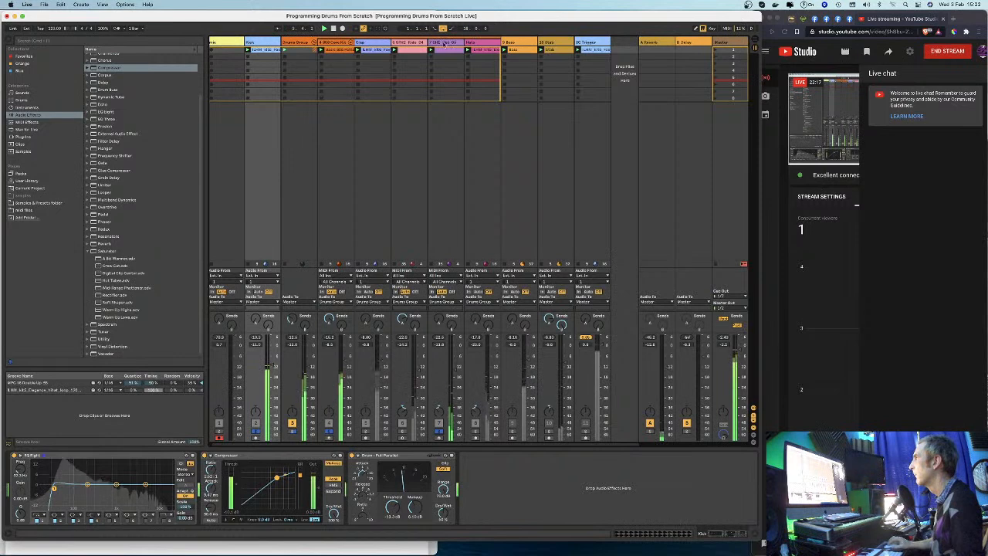
# Step: Add a Compressor to the Hat_06 track and insert a Delay before it, taking the 808 Core Kit out of the solo
pyautogui.click(445, 43)
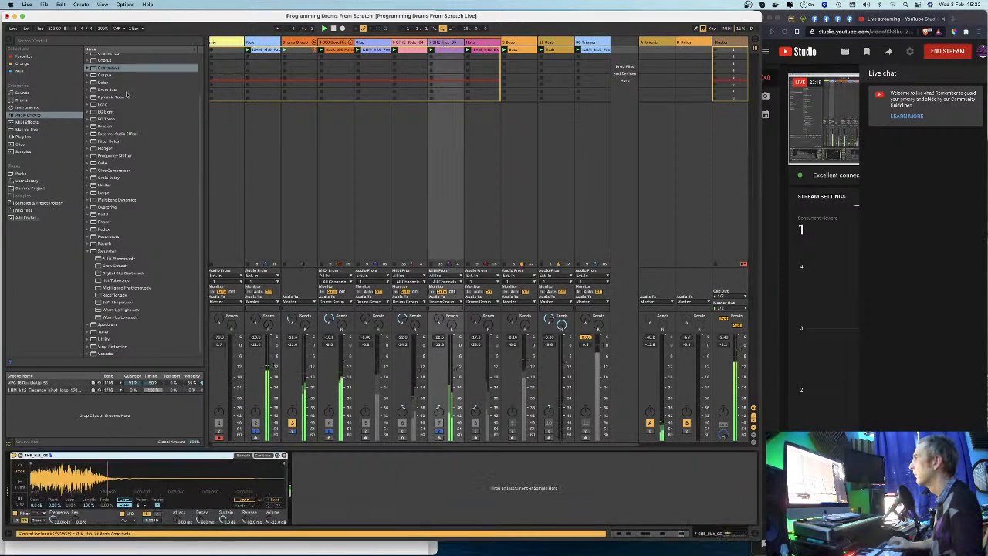
pyautogui.moveTo(99, 68); pyautogui.dragTo(358, 469)
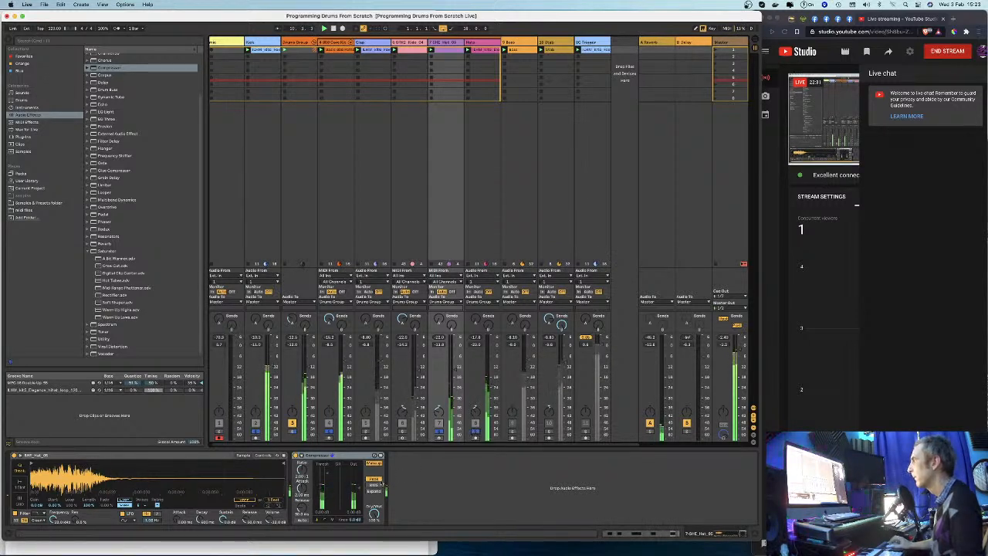
pyautogui.click(328, 434)
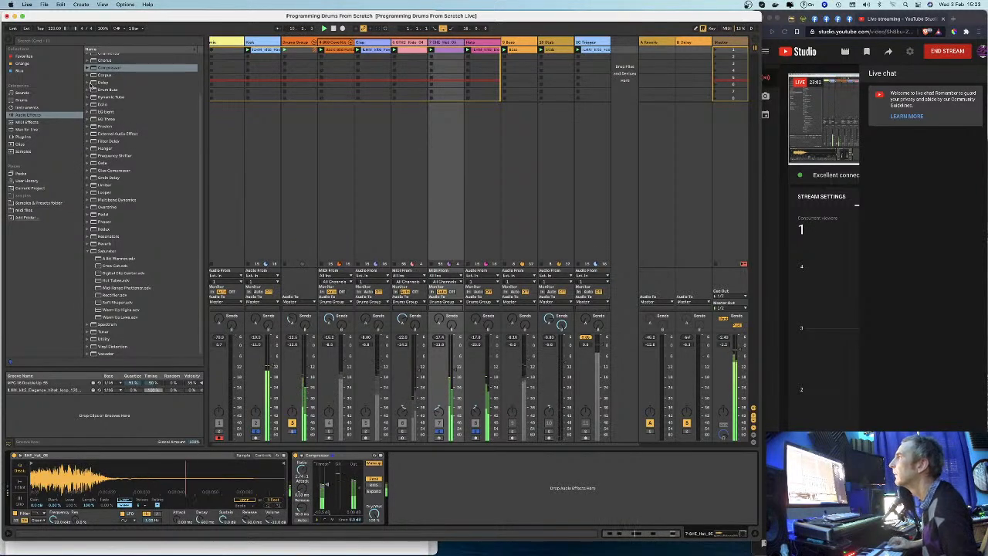
pyautogui.moveTo(95, 83)
pyautogui.mouseDown()
pyautogui.moveTo(348, 487)
pyautogui.moveTo(401, 498)
pyautogui.moveTo(324, 497)
pyautogui.mouseUp()
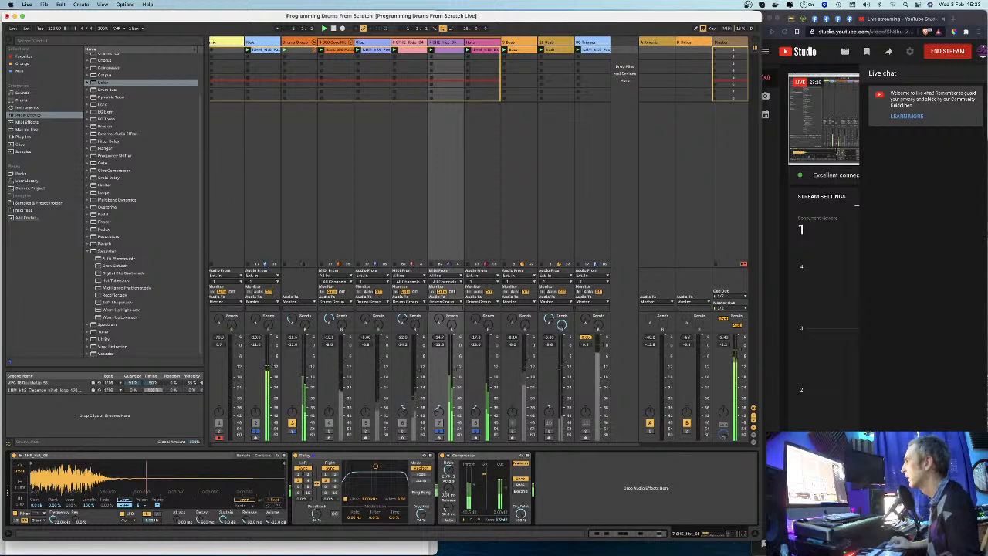
# Step: Compare the Hat_06 track in the full mix and soloed, and check it with its Delay bypassed and engaged
pyautogui.click(439, 431)
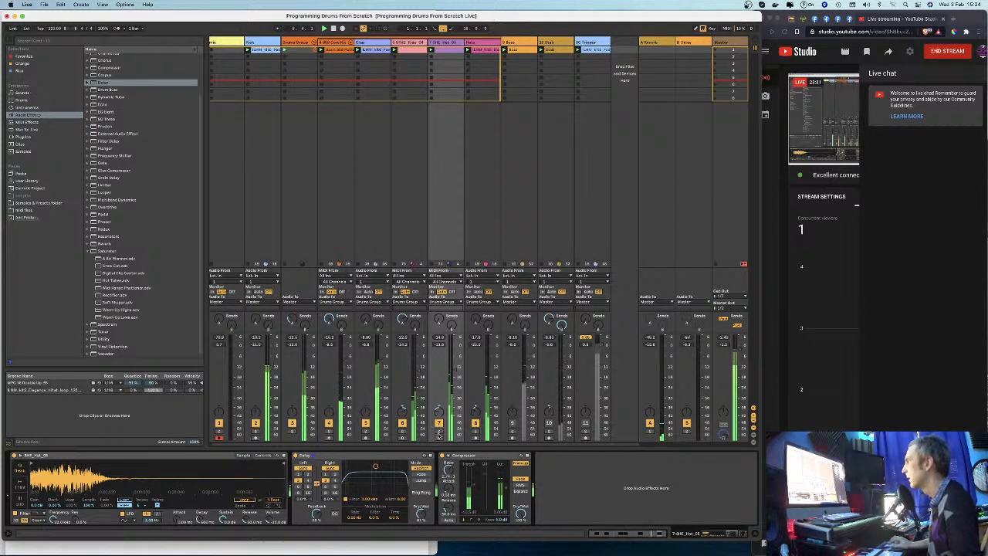
pyautogui.click(438, 431)
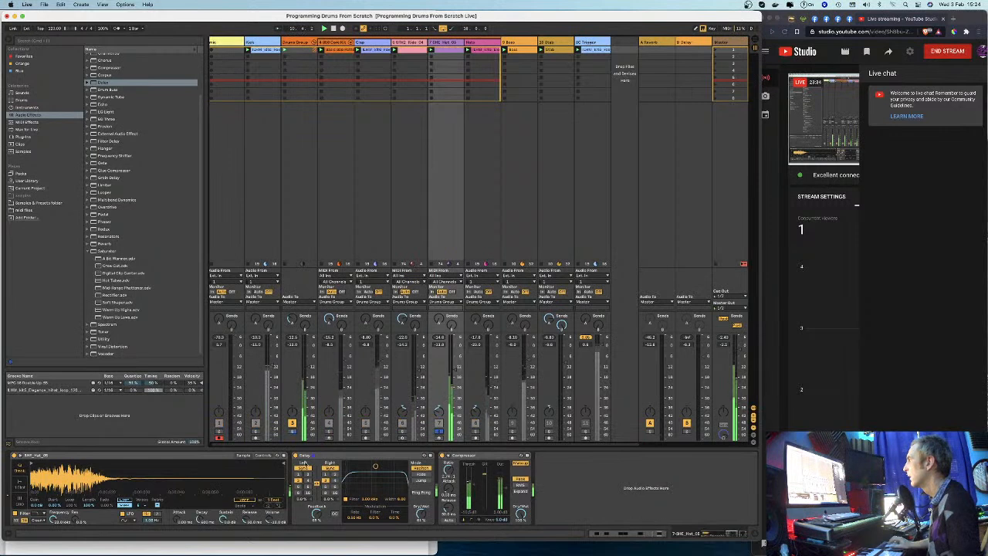
pyautogui.click(297, 456)
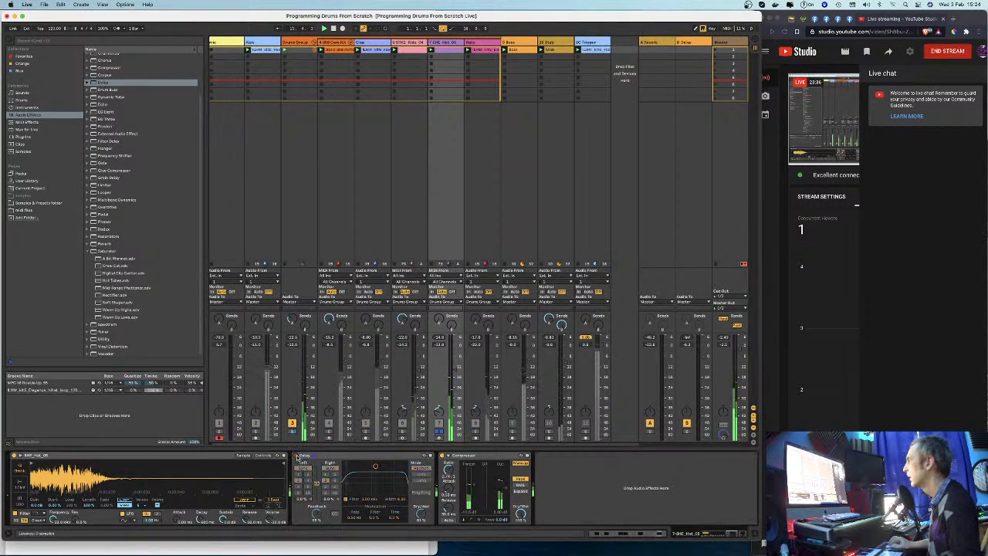
pyautogui.click(297, 456)
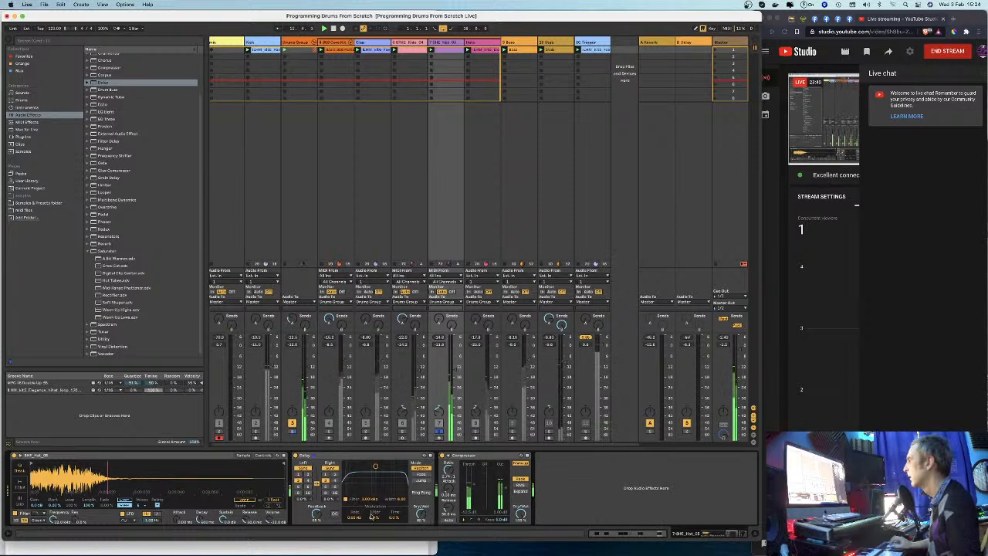
# Step: Move the Hat_06 Delay's filter upward in frequency and compare the mix with the Delay bypassed and engaged
pyautogui.moveTo(376, 466)
pyautogui.mouseDown()
pyautogui.moveTo(396, 467)
pyautogui.moveTo(345, 469)
pyautogui.moveTo(391, 470)
pyautogui.moveTo(377, 470)
pyautogui.mouseUp()
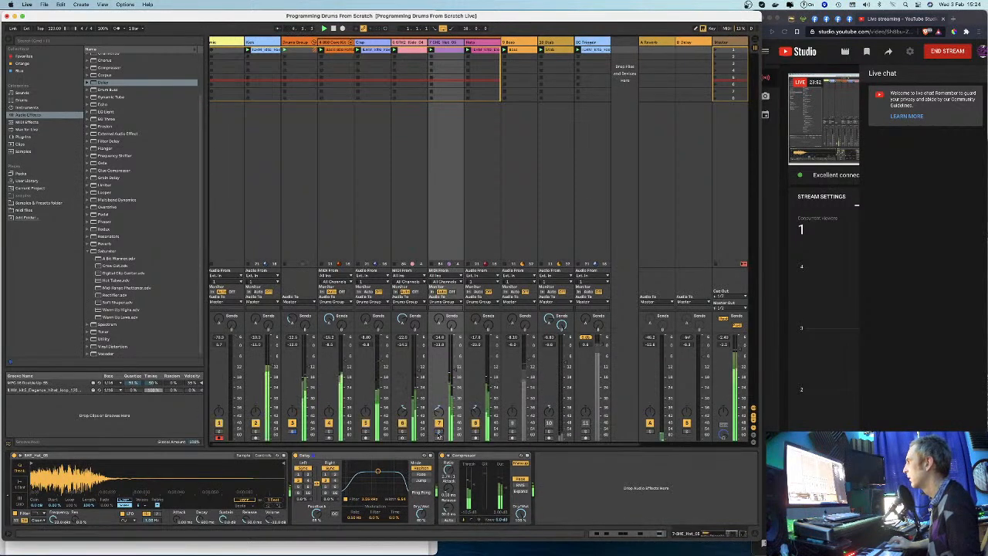
pyautogui.moveTo(379, 473); pyautogui.dragTo(384, 470)
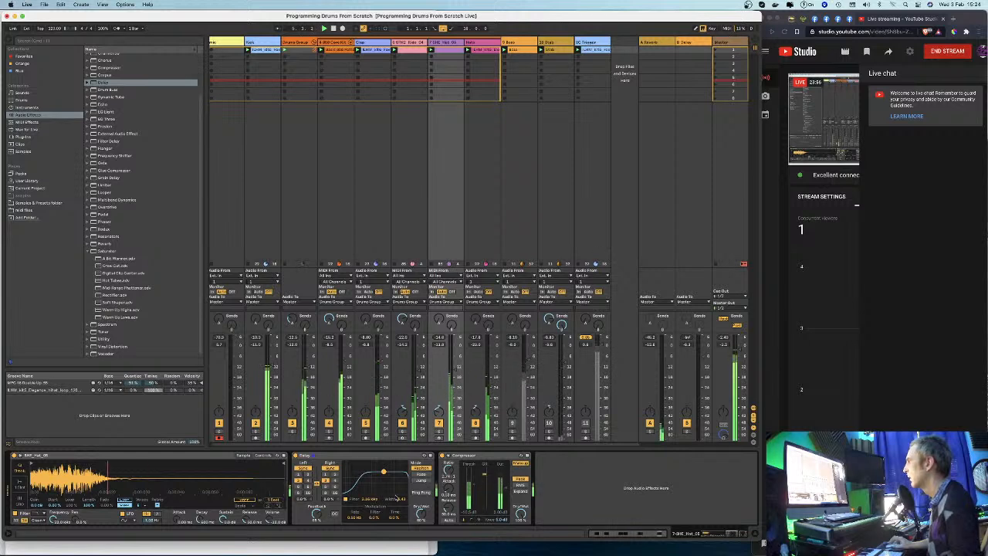
pyautogui.click(294, 457)
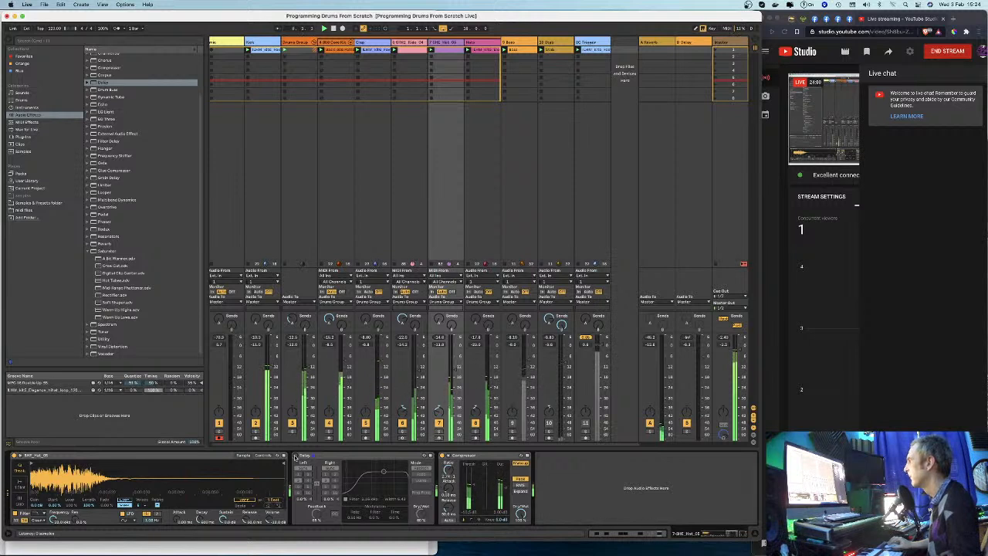
pyautogui.click(294, 456)
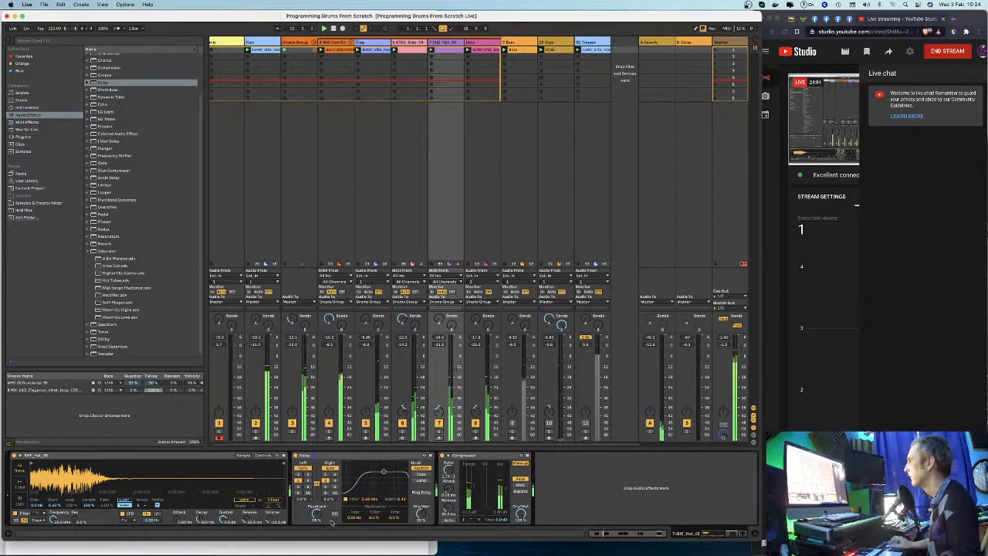
# Step: Solo the Hat_06 track and adjust the feedback of its Delay
pyautogui.click(402, 432)
pyautogui.click(438, 432)
pyautogui.moveTo(321, 513); pyautogui.dragTo(321, 518)
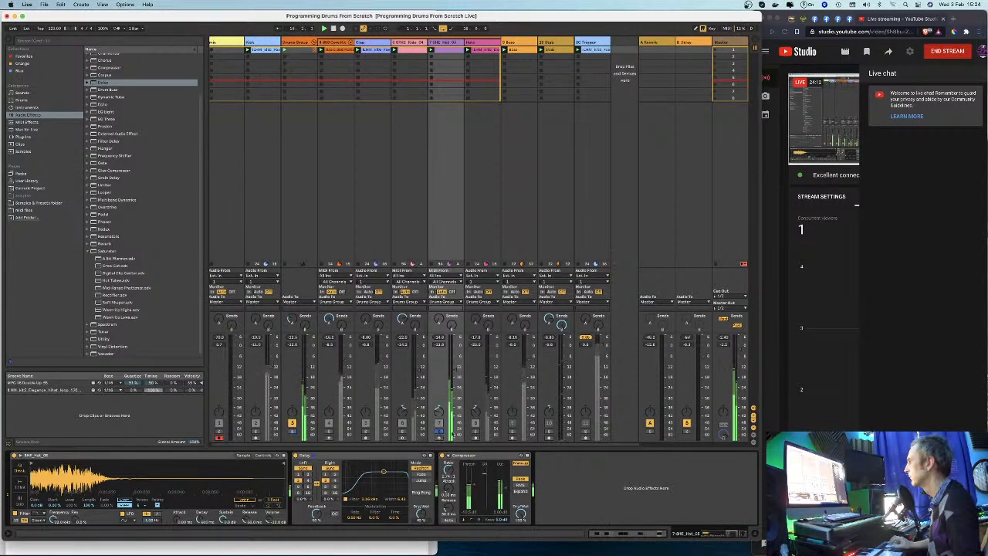
# Step: Solo and select the Hats track and insert an EQ Eight before its Compressor
pyautogui.click(475, 432)
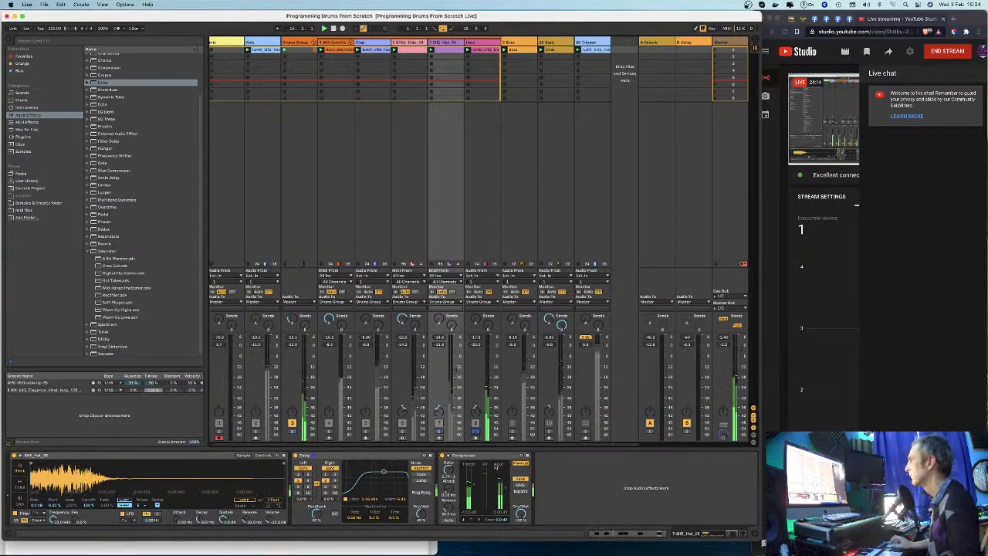
pyautogui.click(484, 457)
pyautogui.click(485, 96)
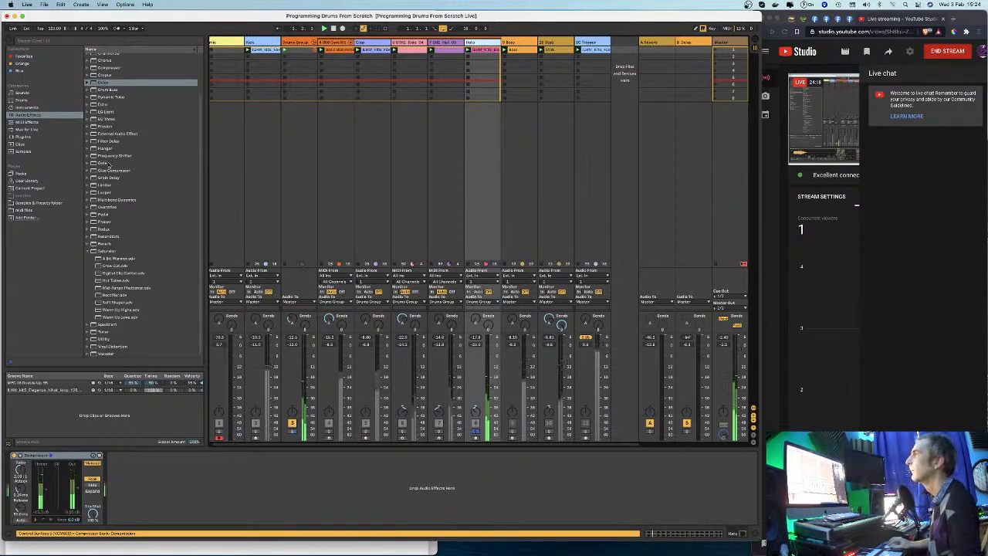
pyautogui.click(94, 114)
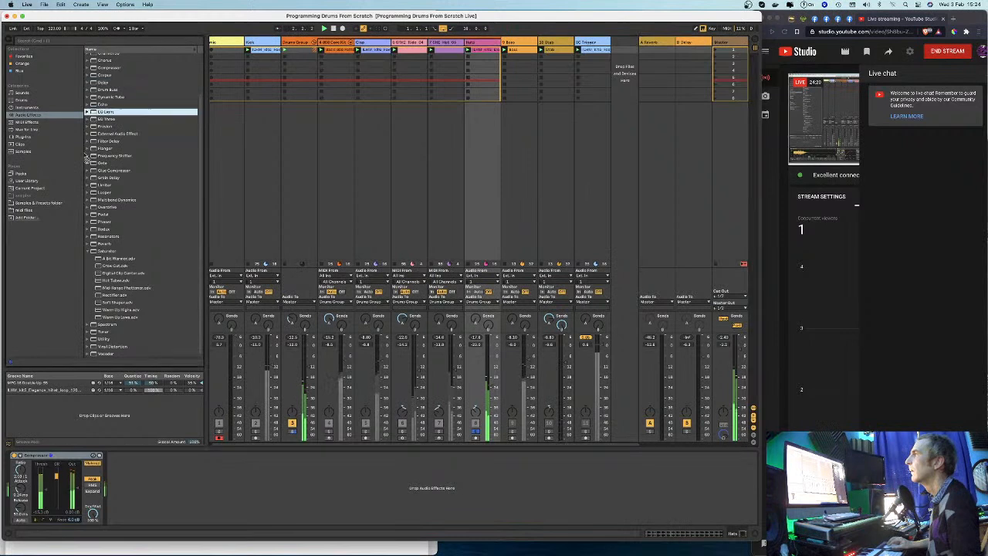
pyautogui.moveTo(18, 470); pyautogui.dragTo(17, 471)
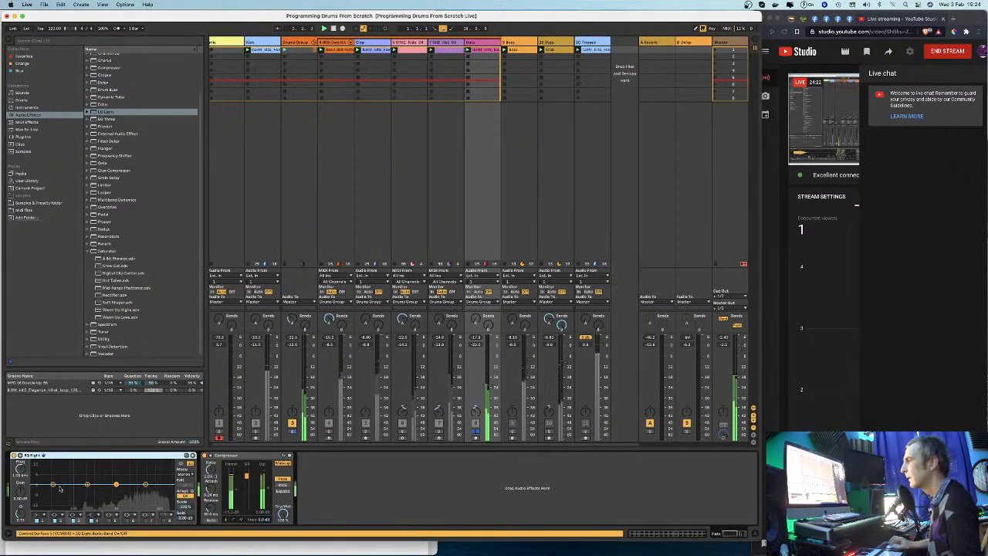
# Step: Shape the Hats EQ with a low cut on band 1 and a gentle boost in the highs, and unsolo the track
pyautogui.click(41, 515)
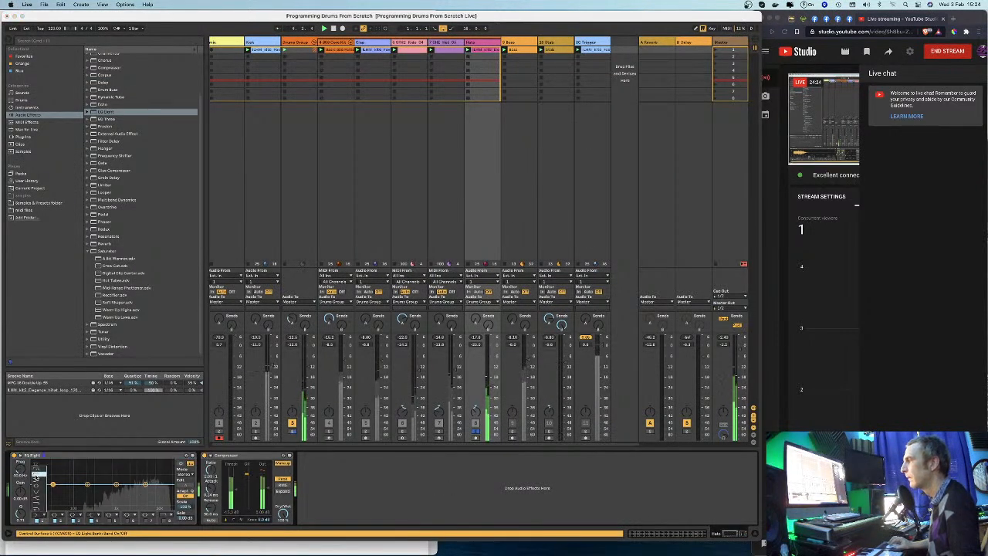
pyautogui.click(38, 474)
pyautogui.moveTo(59, 489); pyautogui.dragTo(131, 473)
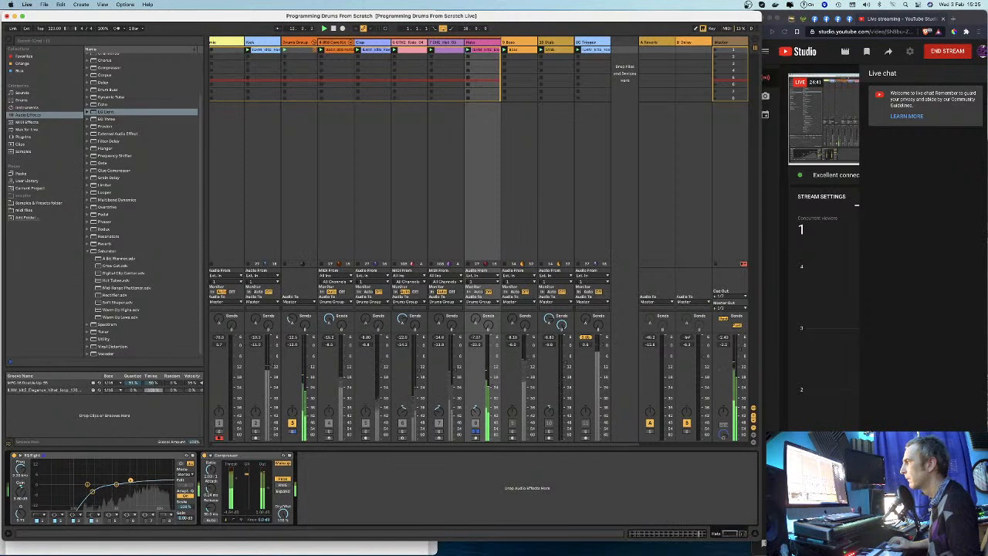
pyautogui.moveTo(130, 483); pyautogui.dragTo(144, 477)
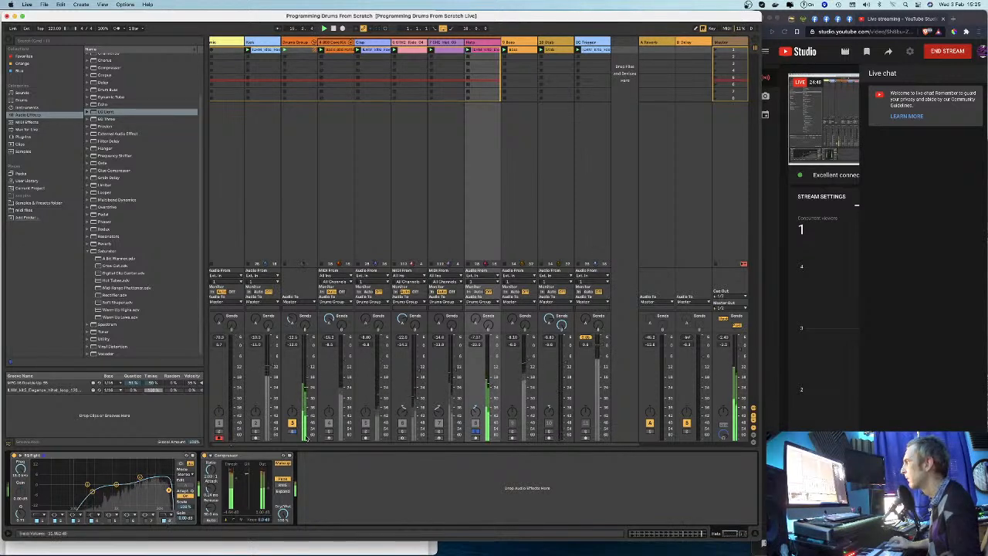
pyautogui.click(474, 433)
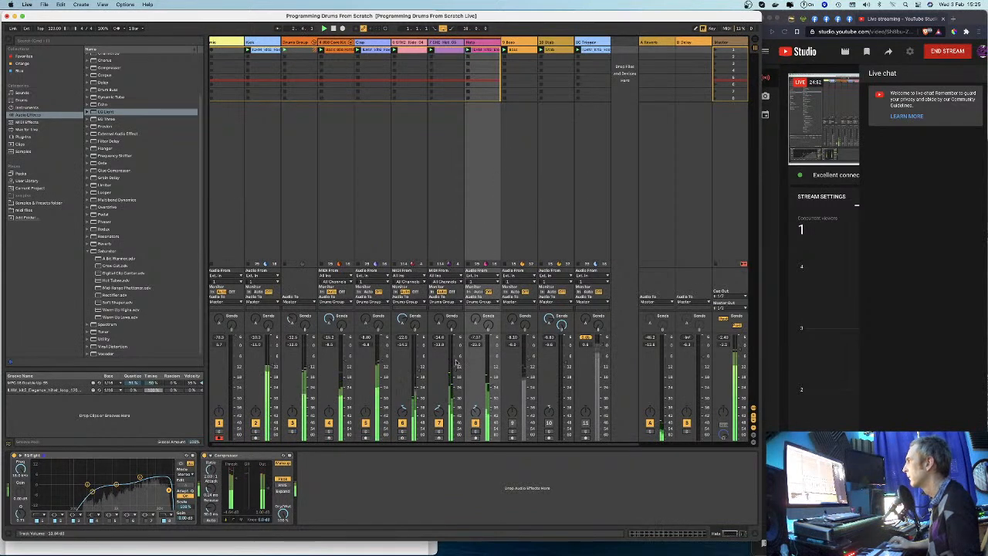
# Step: Compare the drum mix with the Hats and Hat_06 tracks switched off in turn, leaving both on
pyautogui.click(475, 423)
pyautogui.click(438, 423)
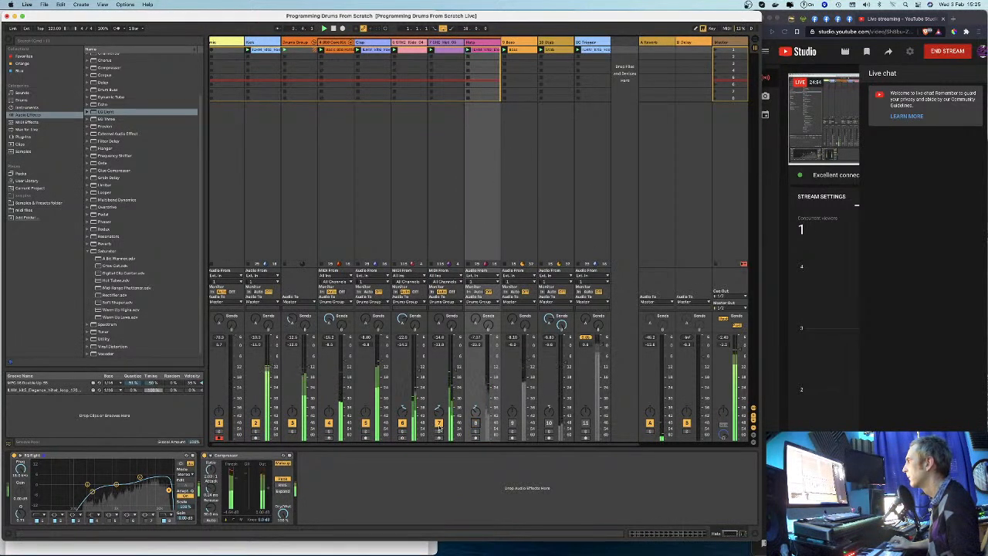
pyautogui.click(476, 423)
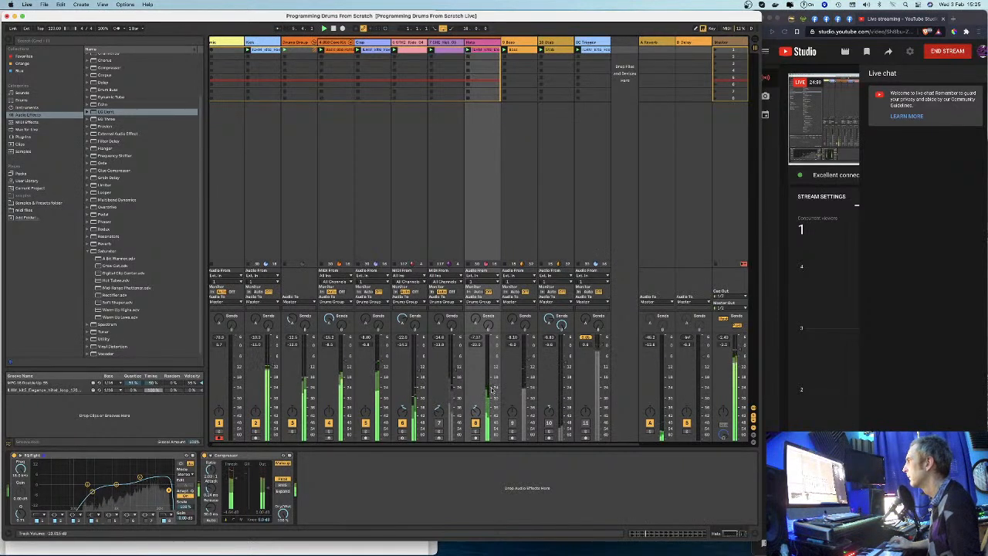
pyautogui.click(440, 424)
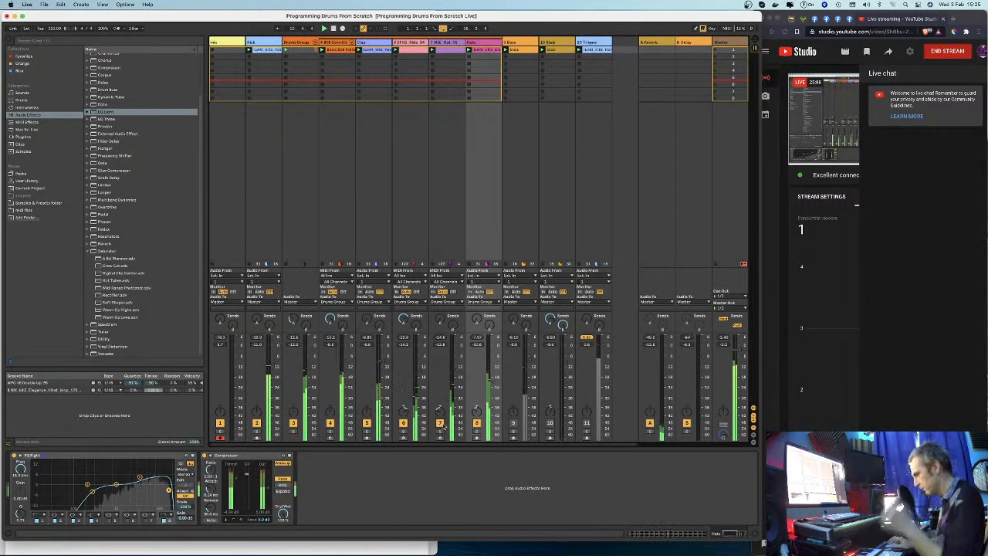
# Step: Solo and select the Ride_04 track and insert an EQ Eight before its Compressor
pyautogui.click(403, 432)
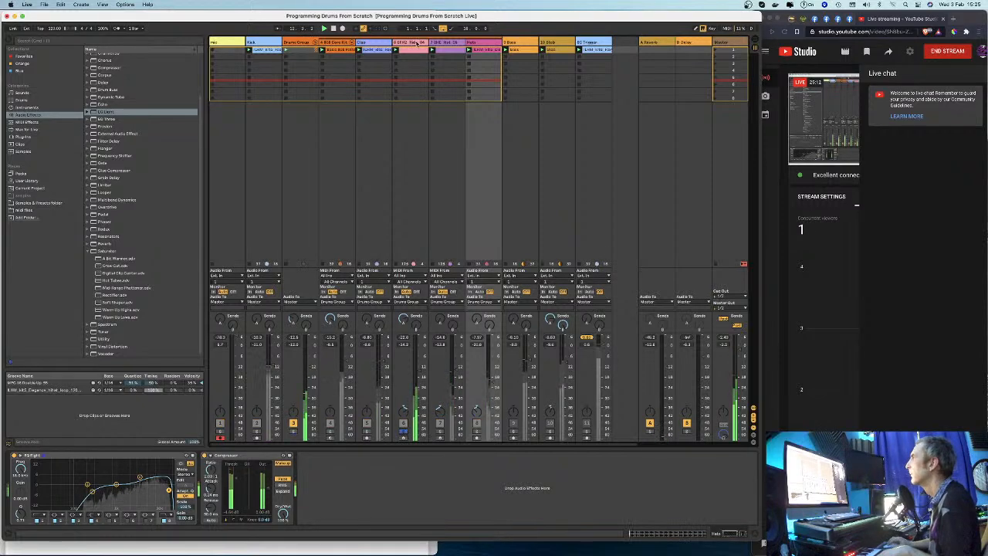
pyautogui.click(416, 42)
pyautogui.moveTo(95, 112); pyautogui.dragTo(299, 484)
# Step: Shape the Ride_04 EQ with a low cut on band 1 and a slight lift in the highs, and unsolo the track
pyautogui.click(325, 516)
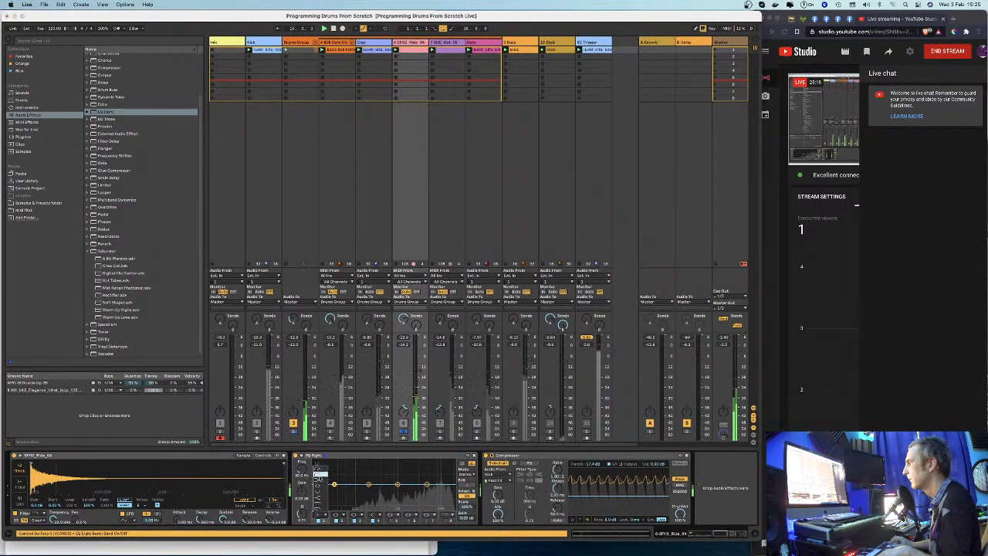
pyautogui.click(320, 475)
pyautogui.moveTo(334, 487); pyautogui.dragTo(379, 490)
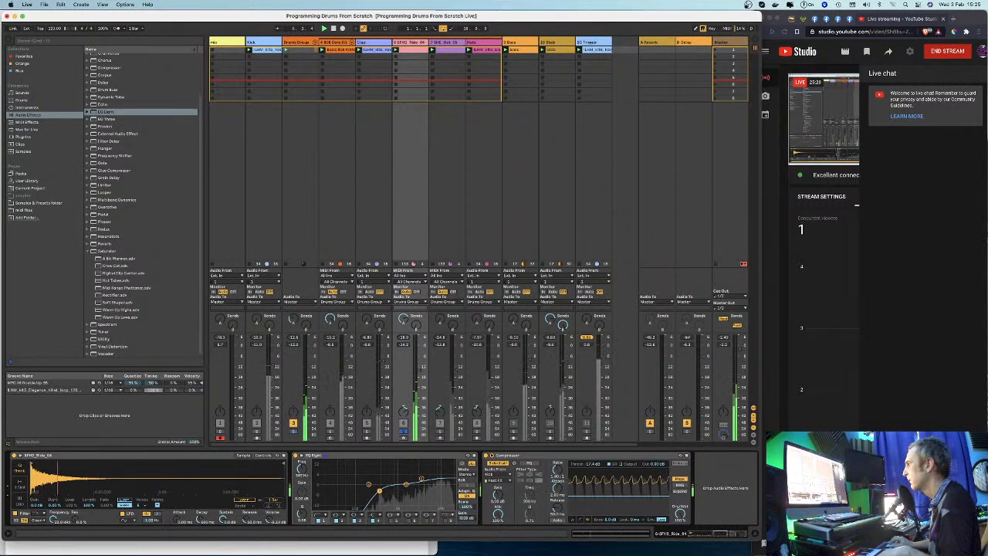
pyautogui.click(404, 433)
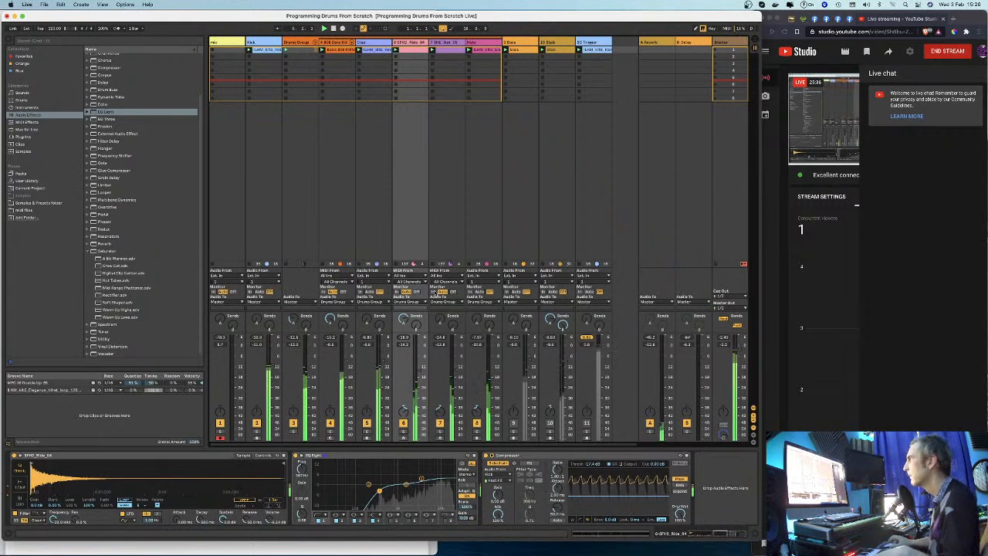
# Step: Check the device chains of the Bass and Hats tracks and briefly solo the Clap
pyautogui.hscroll(1, 386, 163)
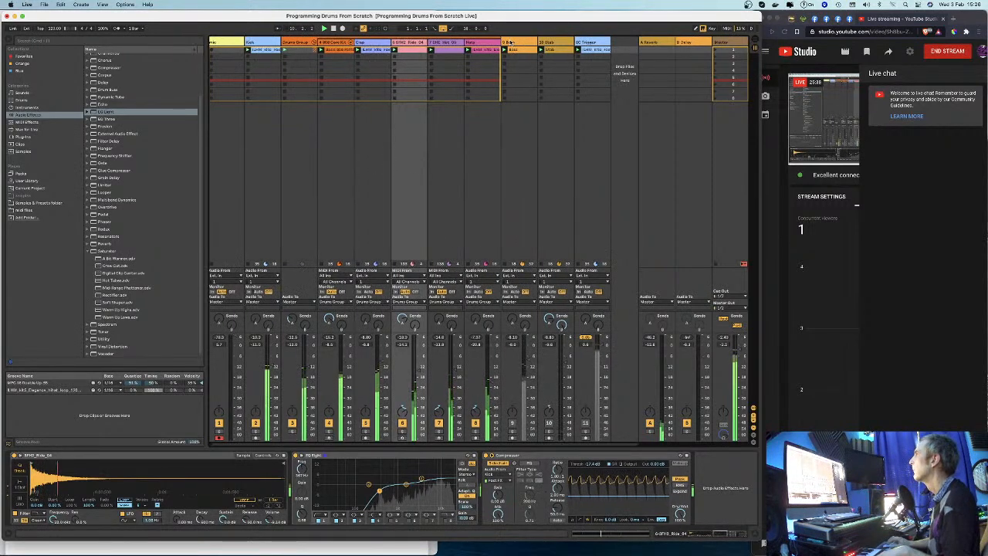
pyautogui.click(527, 44)
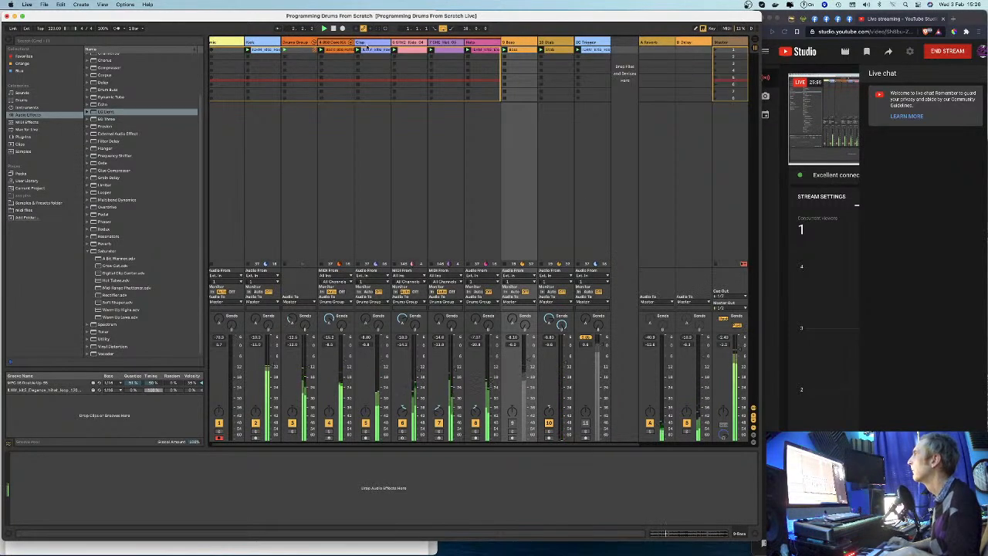
pyautogui.click(475, 51)
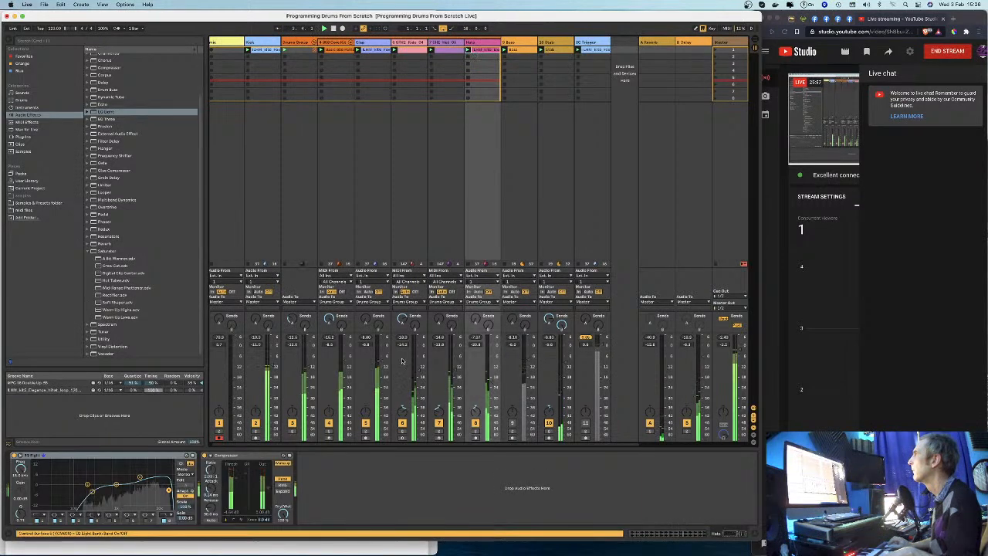
pyautogui.click(366, 432)
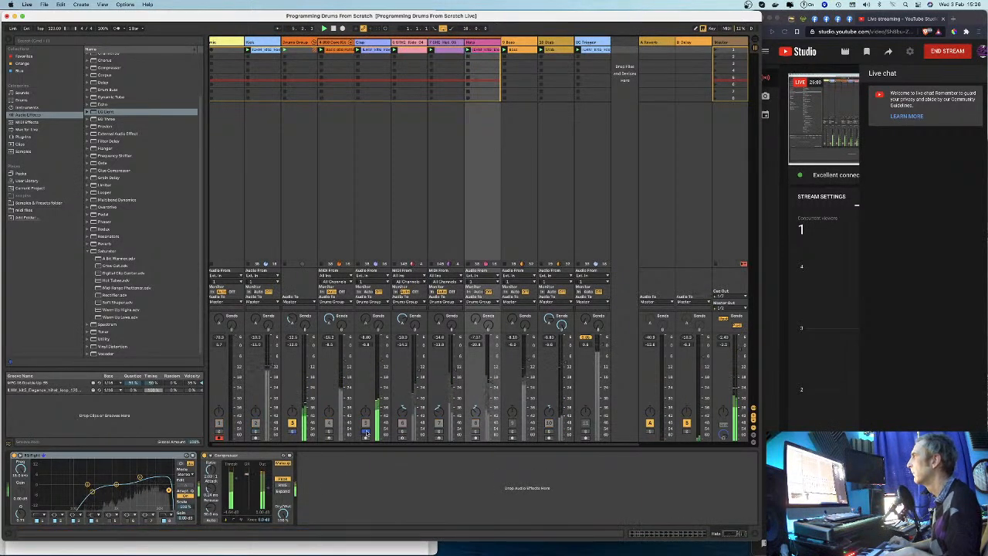
pyautogui.click(366, 432)
# Step: Add an EQ Eight to the Clap track and make band 1 a low cut at about 93 Hz
pyautogui.click(373, 44)
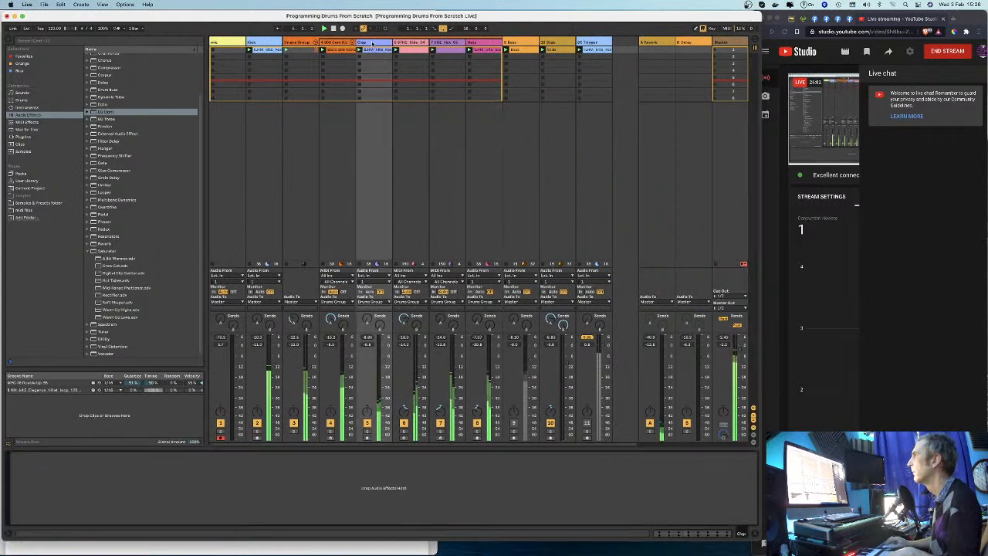
pyautogui.moveTo(92, 112); pyautogui.dragTo(189, 479)
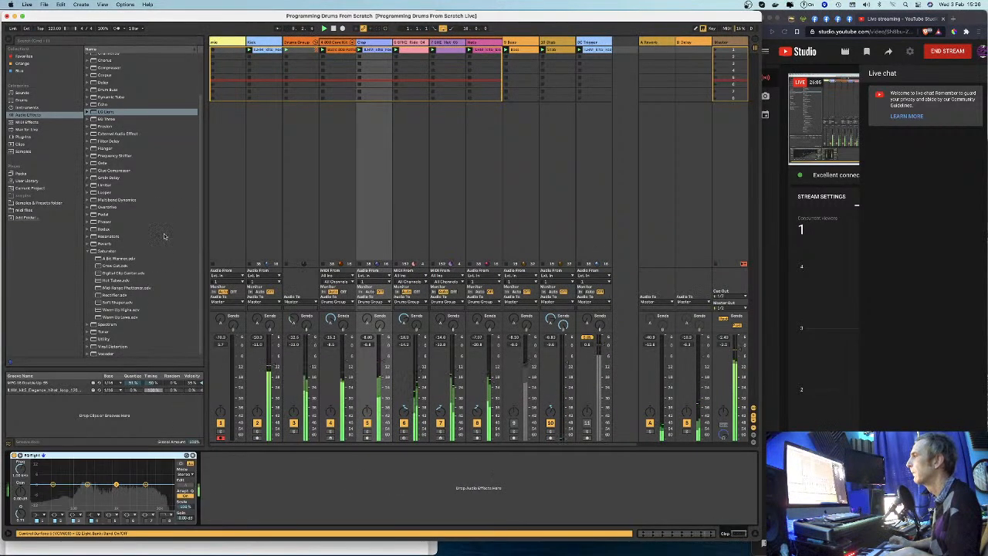
pyautogui.click(38, 515)
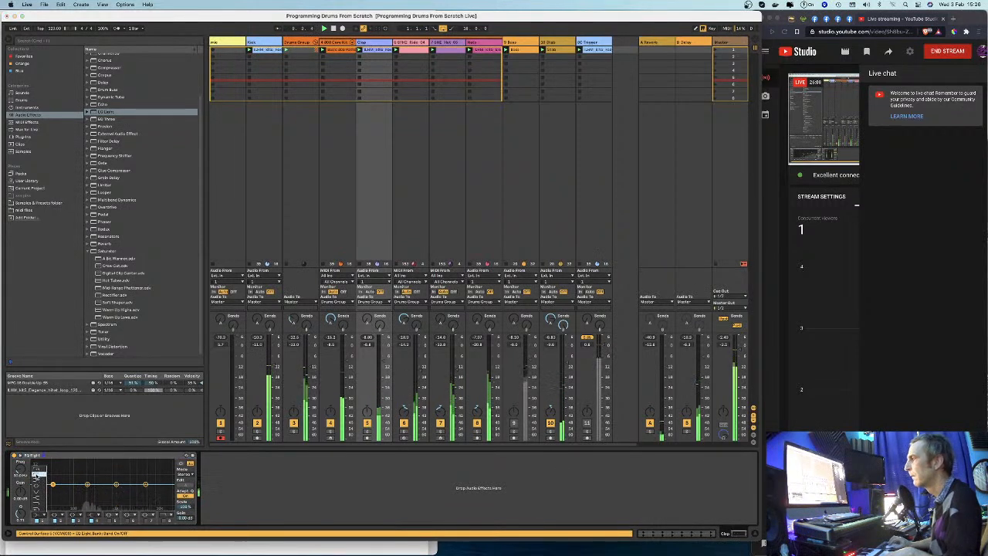
pyautogui.click(37, 475)
pyautogui.moveTo(53, 490); pyautogui.dragTo(74, 492)
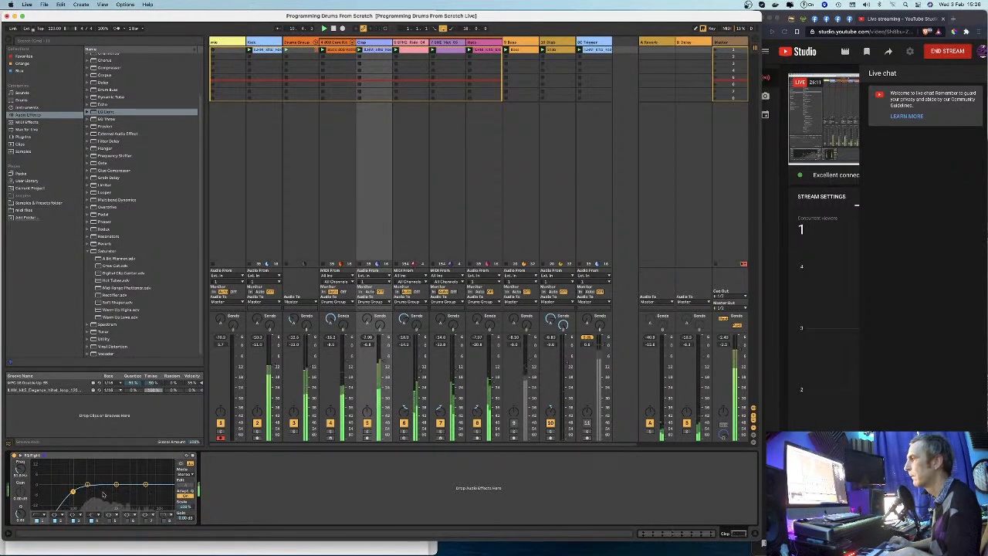
# Step: Enlarge the Clap's EQ Eight display and add slight boosts near 150 Hz on band 2 and about 2.4 kHz on a narrower band 3
pyautogui.click(20, 456)
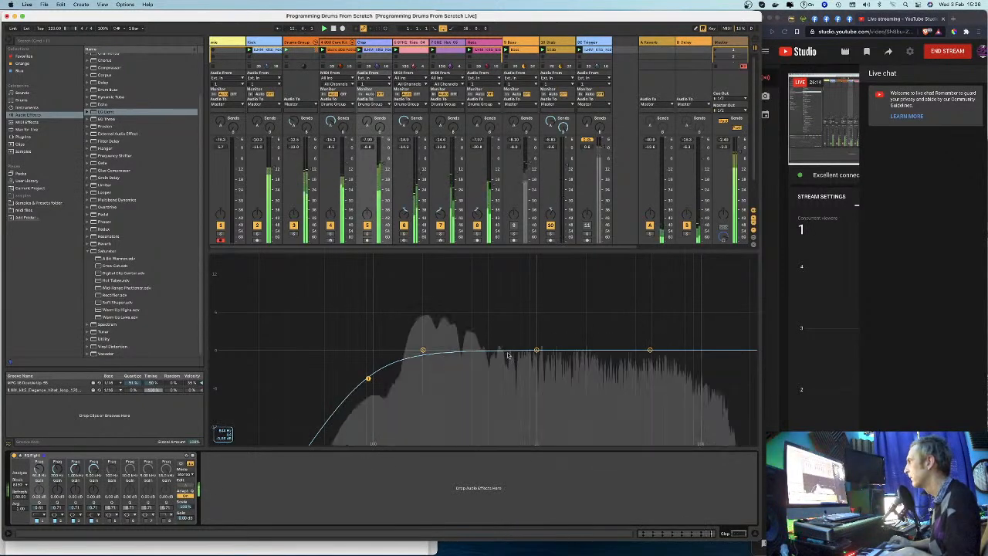
pyautogui.moveTo(424, 350); pyautogui.dragTo(403, 337)
pyautogui.moveTo(536, 349); pyautogui.dragTo(441, 290)
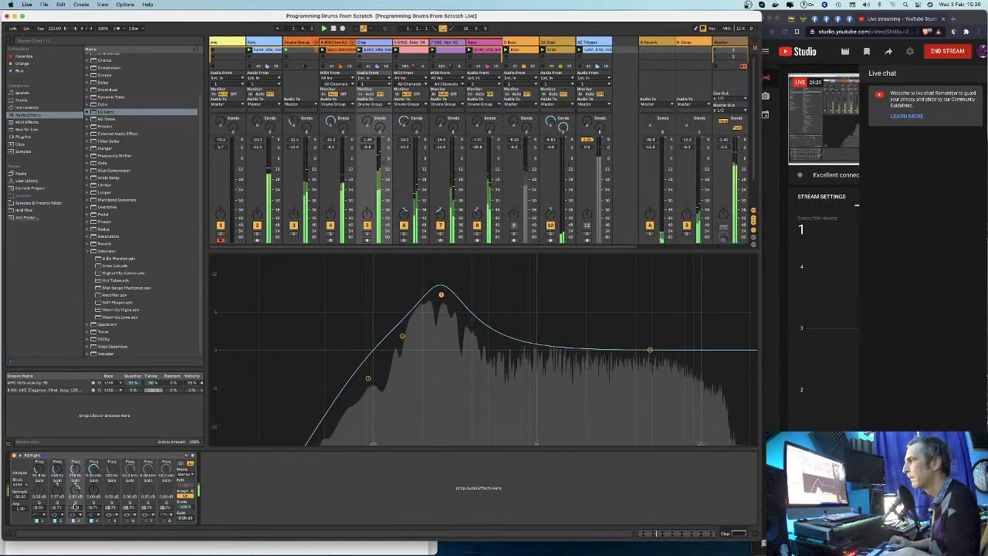
pyautogui.moveTo(74, 509); pyautogui.dragTo(74, 485)
pyautogui.moveTo(488, 295); pyautogui.dragTo(596, 295)
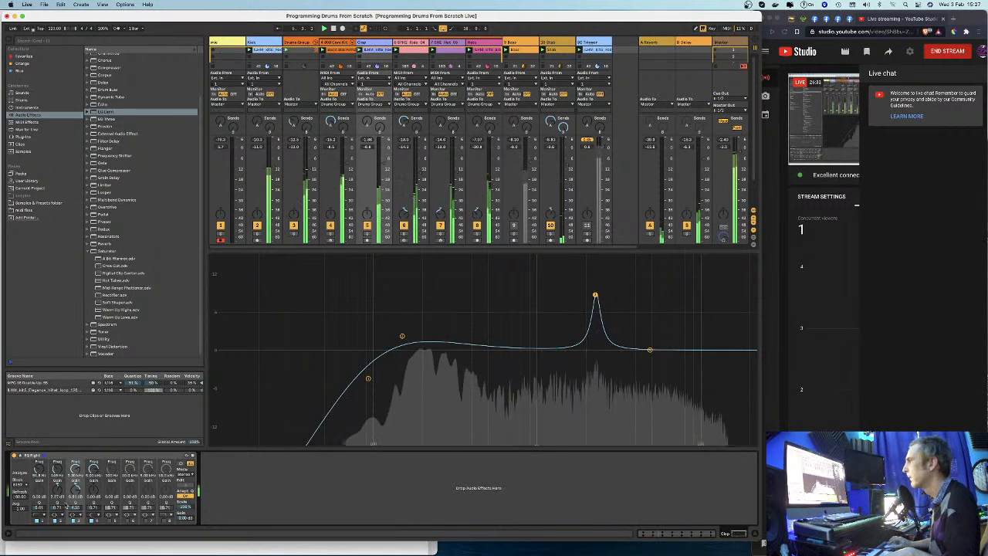
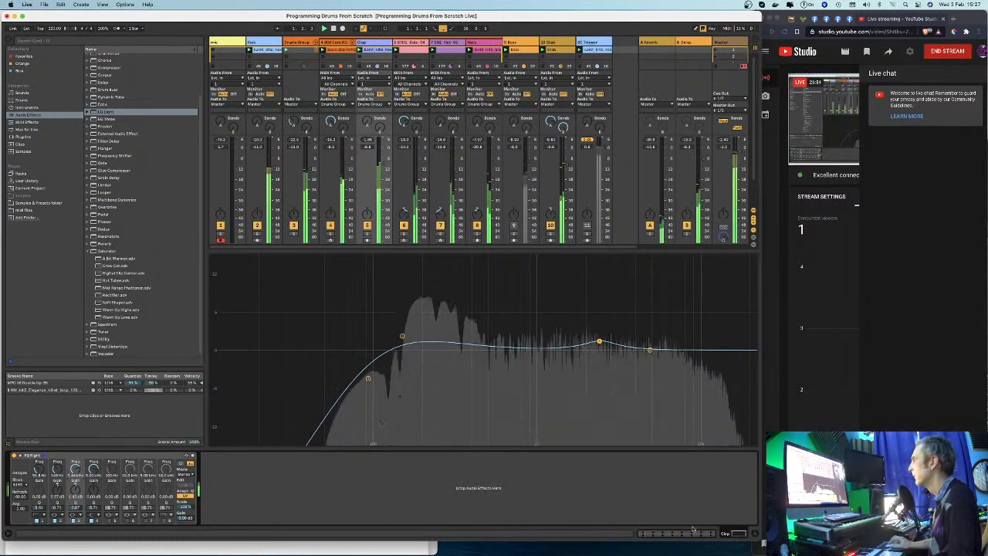
pyautogui.click(758, 534)
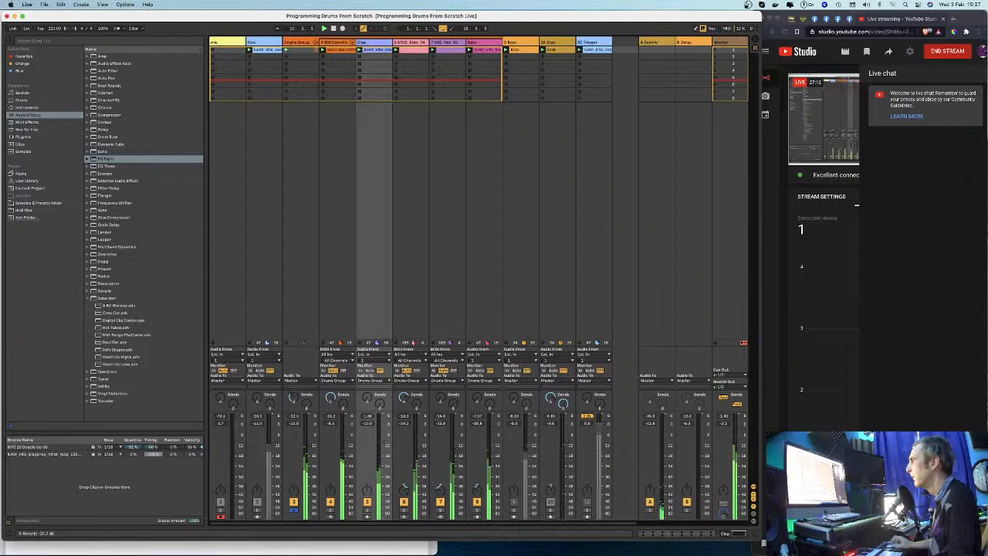
# Step: Unsolo the Drums Group and consult the Part 2 outline in the Preview document before returning to the Live set
pyautogui.click(294, 511)
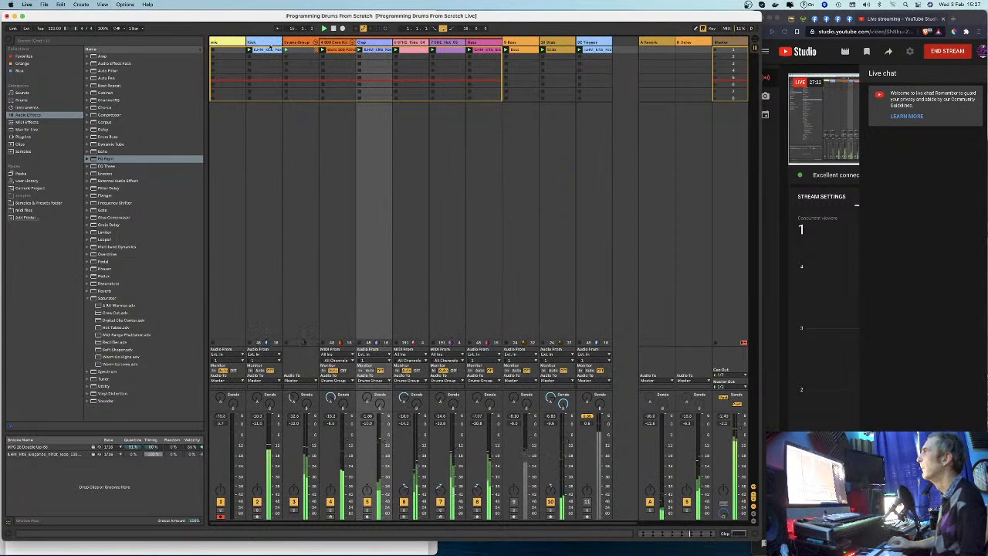
pyautogui.click(271, 48)
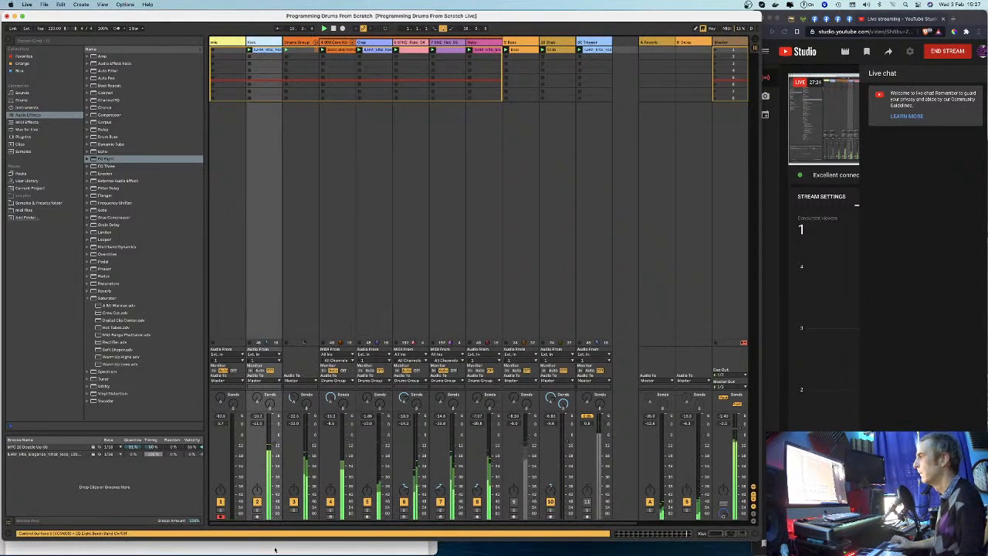
pyautogui.click(274, 550)
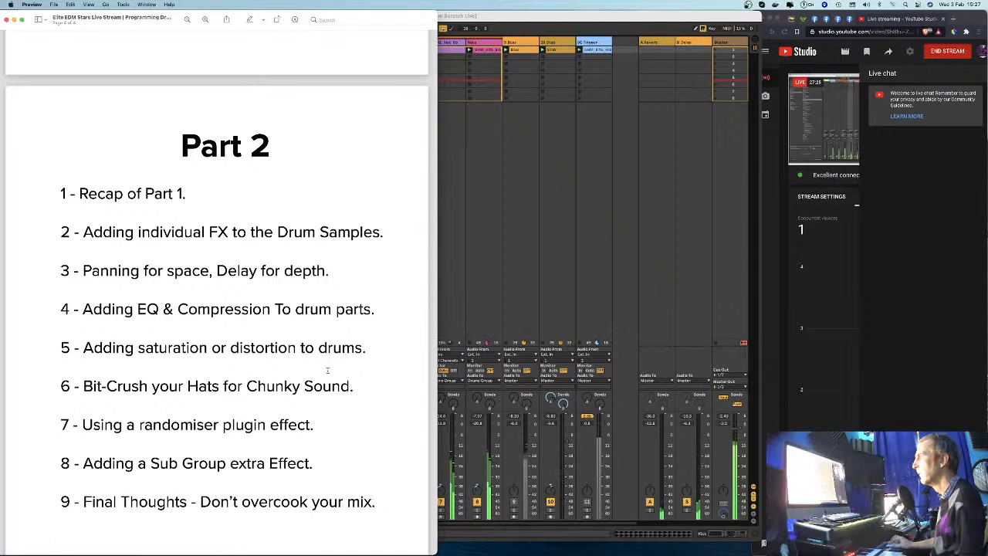
pyautogui.click(530, 235)
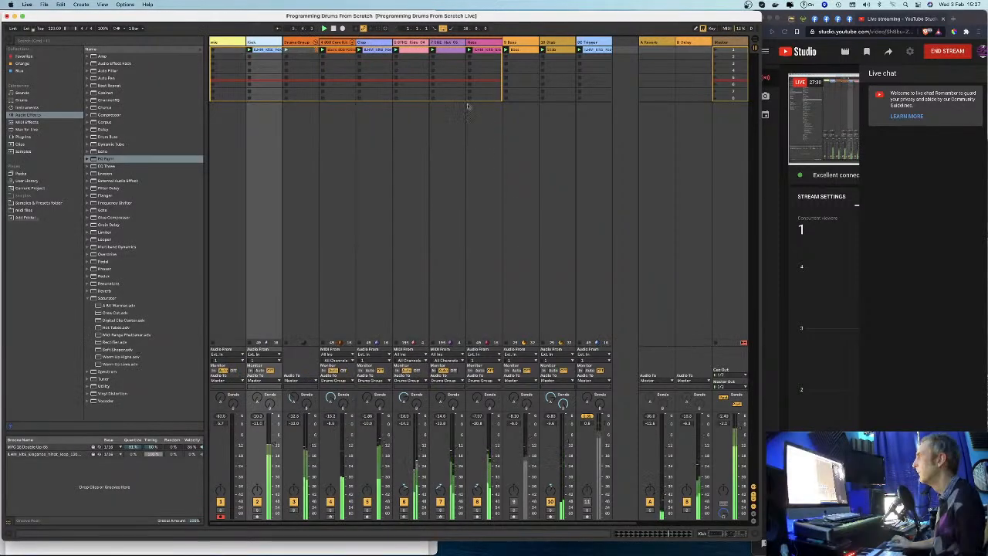
pyautogui.click(482, 41)
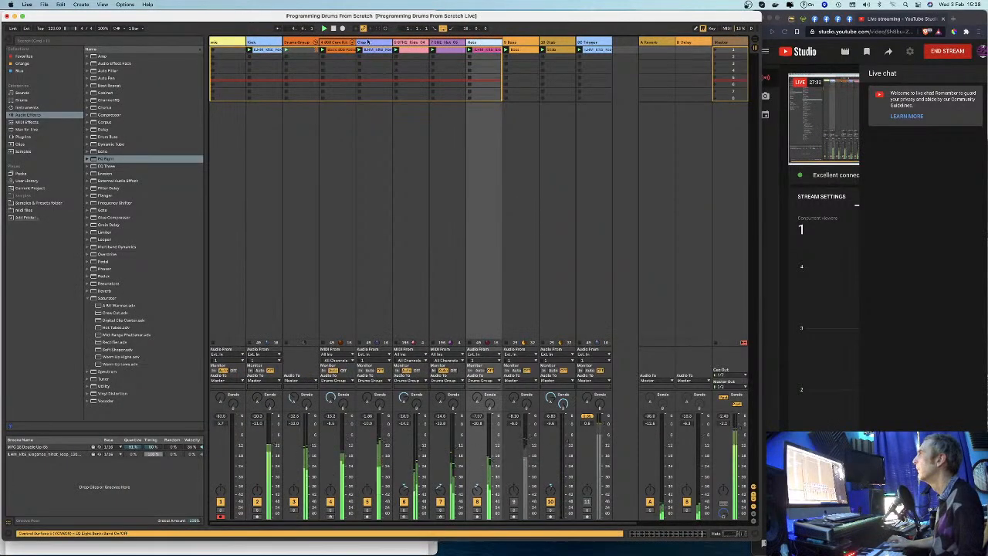
pyautogui.click(369, 42)
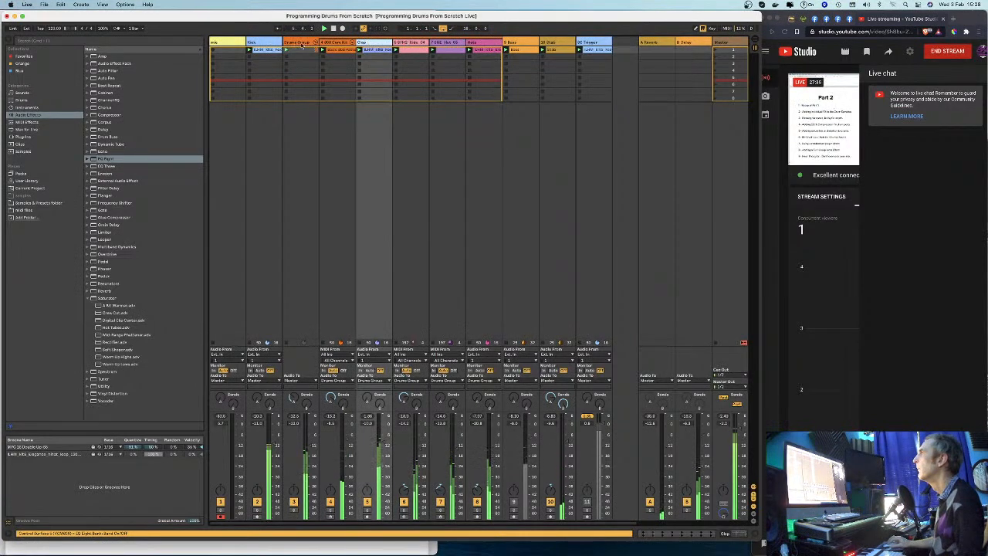
pyautogui.click(302, 44)
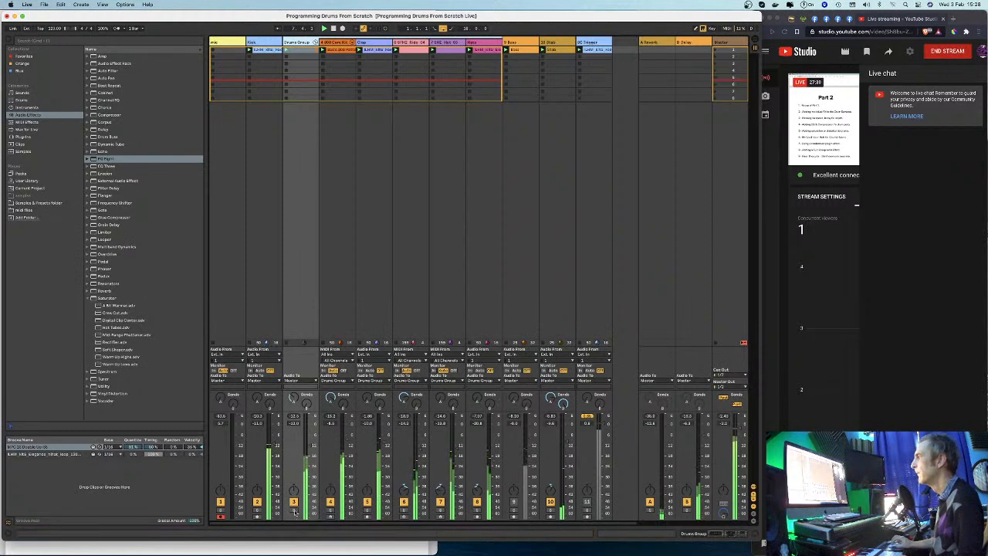
pyautogui.doubleClick(298, 43)
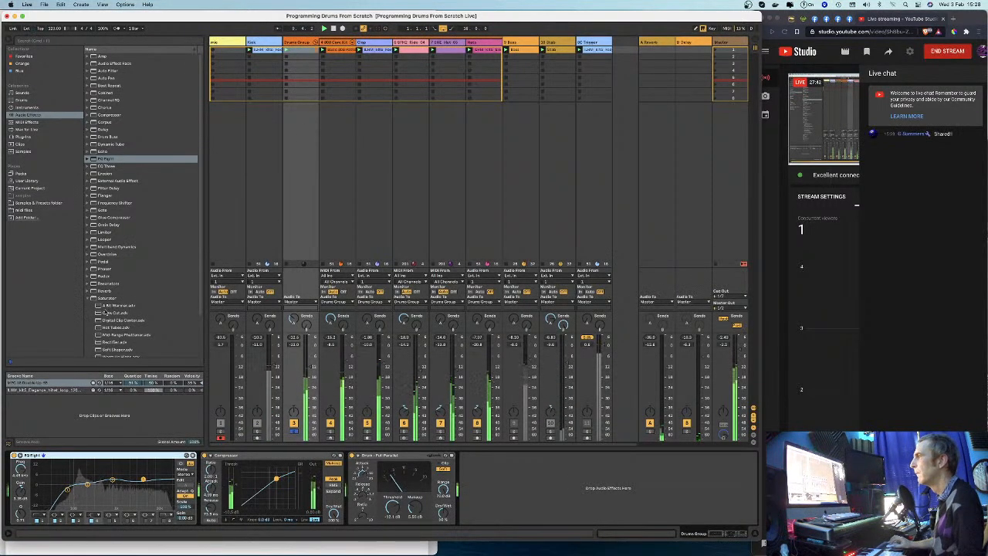
pyautogui.click(99, 306)
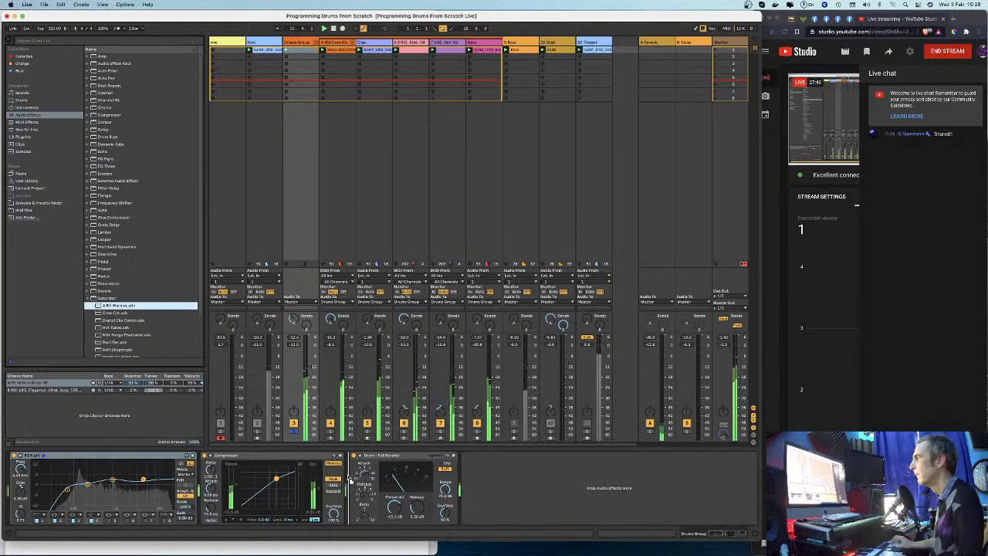
pyautogui.moveTo(205, 485); pyautogui.dragTo(206, 485)
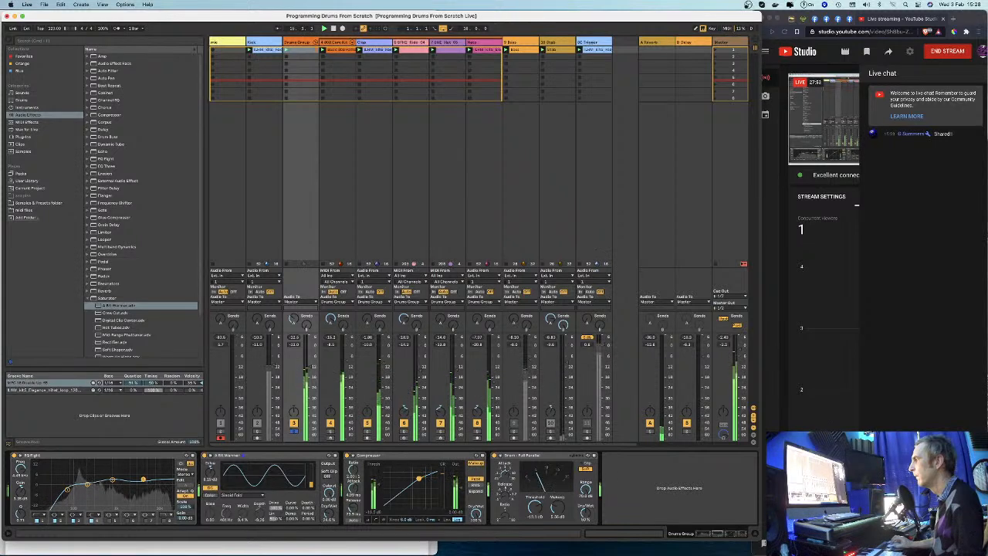
# Step: Unsolo the Drums Group and hot-swap its saturator preset to Crew Cut and Digital Clip Center
pyautogui.click(294, 432)
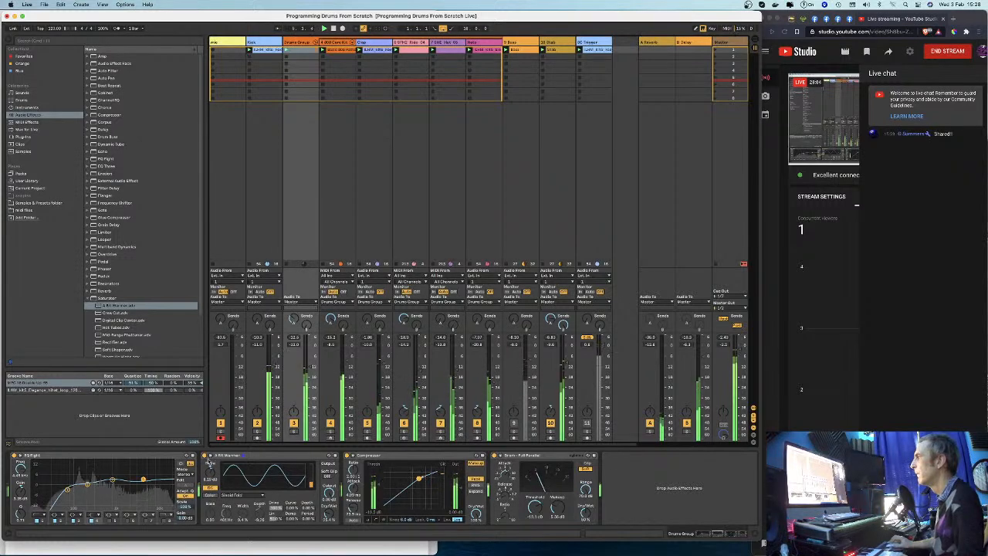
pyautogui.click(332, 456)
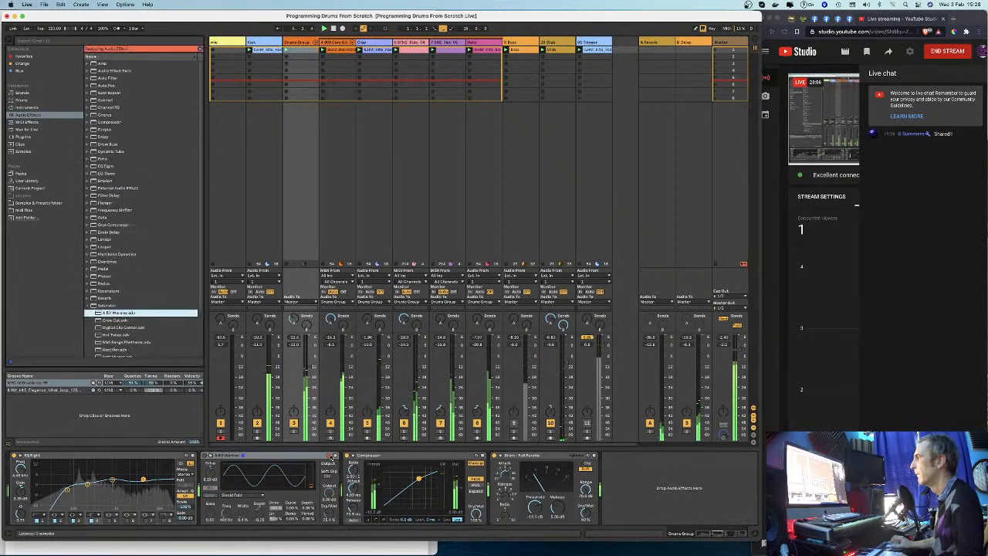
pyautogui.press('Down')
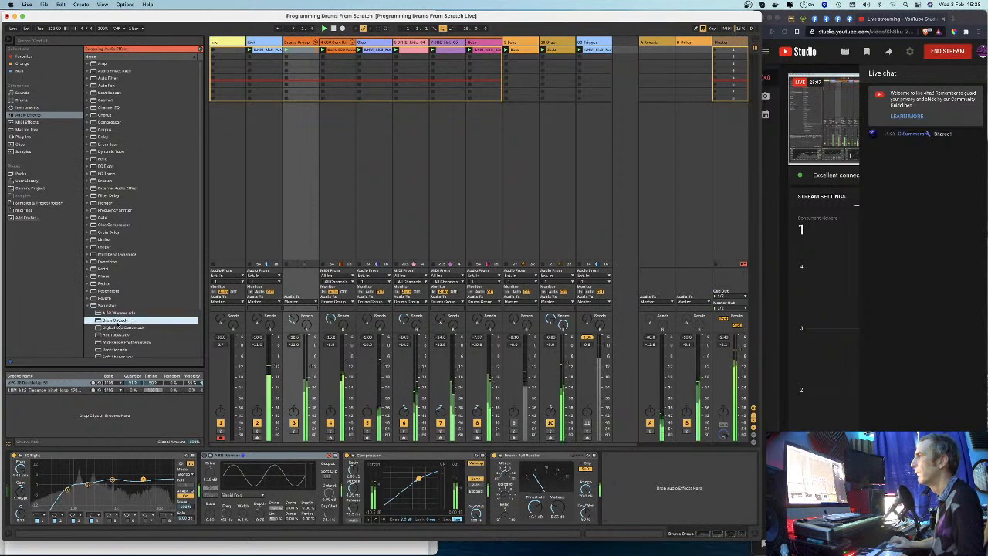
pyautogui.click(124, 327)
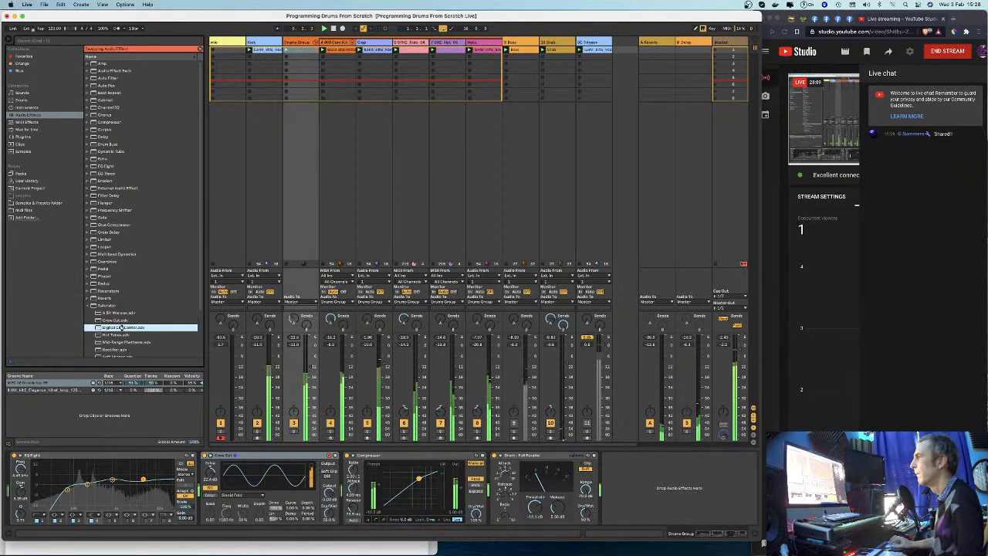
# Step: Solo the Drums Group and try the Hot Tubes saturator preset at the end of its chain, then delete that device
pyautogui.click(293, 434)
pyautogui.moveTo(111, 329); pyautogui.dragTo(672, 490)
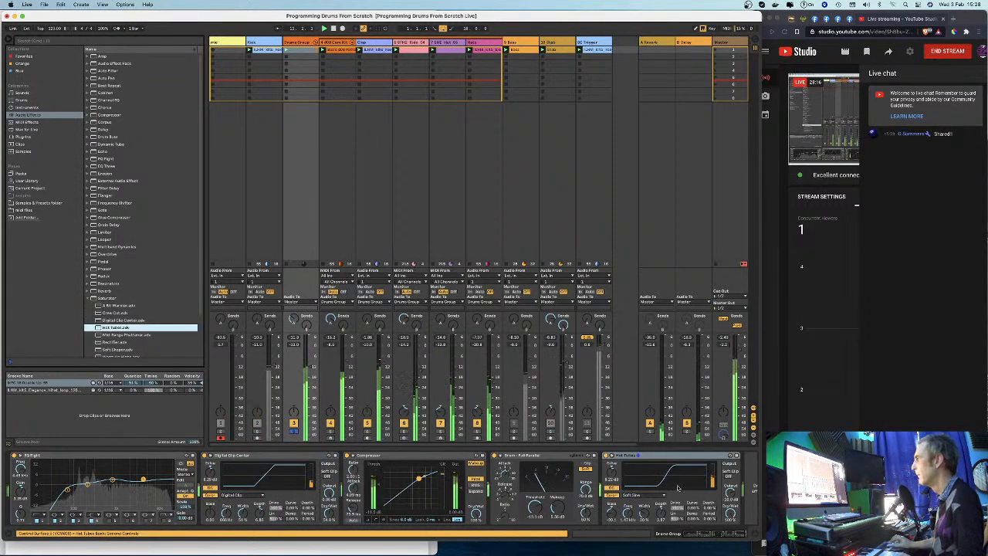
pyautogui.press('Delete')
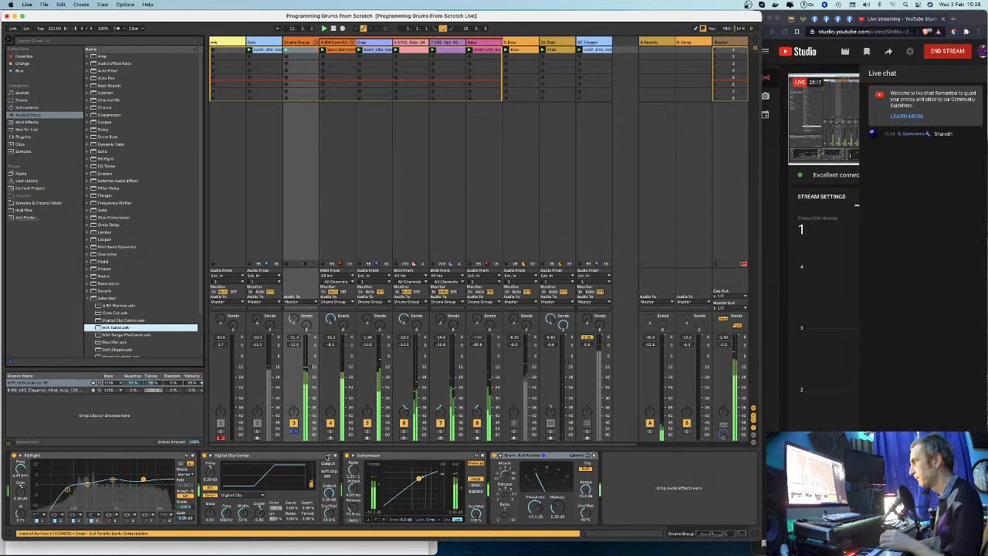
# Step: Audition the Mid-Range Phattener, Rectifier, Soft Shaper, Warm Up Highs and Warm Up Lows presets in the Drums Group's existing saturator
pyautogui.click(326, 456)
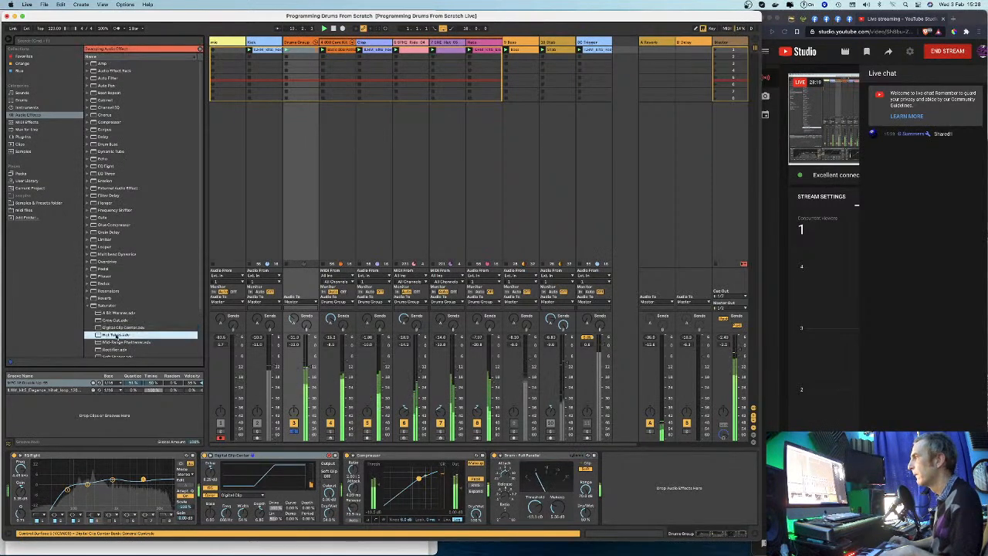
pyautogui.click(120, 342)
pyautogui.scroll(-1, 123, 329)
pyautogui.scroll(-1, 122, 330)
pyautogui.doubleClick(113, 313)
pyautogui.doubleClick(113, 322)
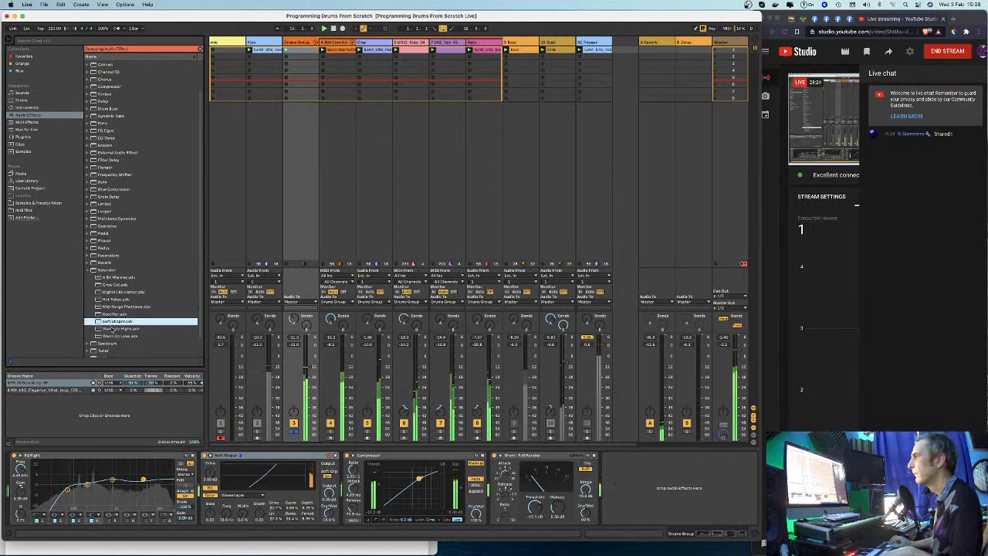
pyautogui.doubleClick(114, 329)
pyautogui.doubleClick(116, 337)
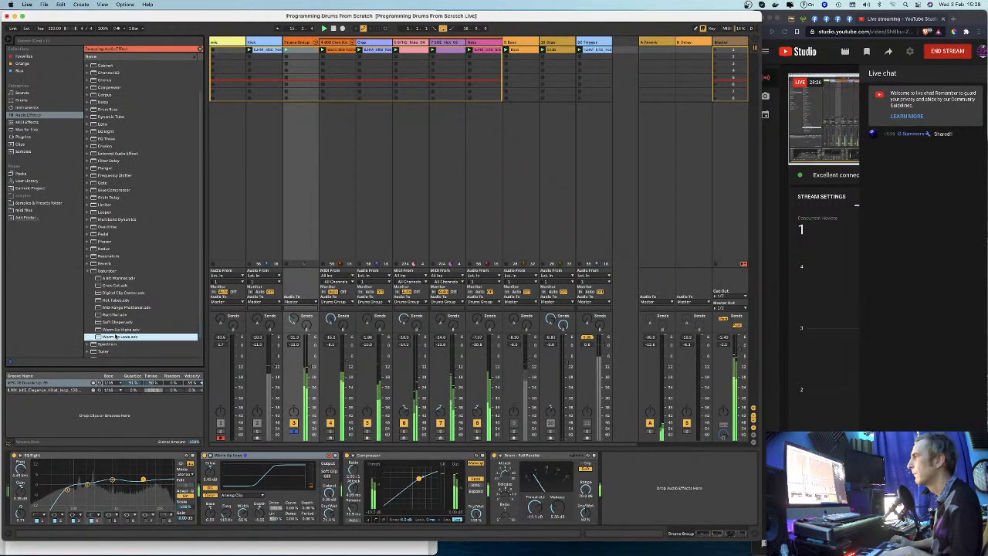
# Step: Load the A Bit Warmer preset back into the saturator, lower its Dry/Wet slightly and unsolo the Drums Group
pyautogui.doubleClick(110, 279)
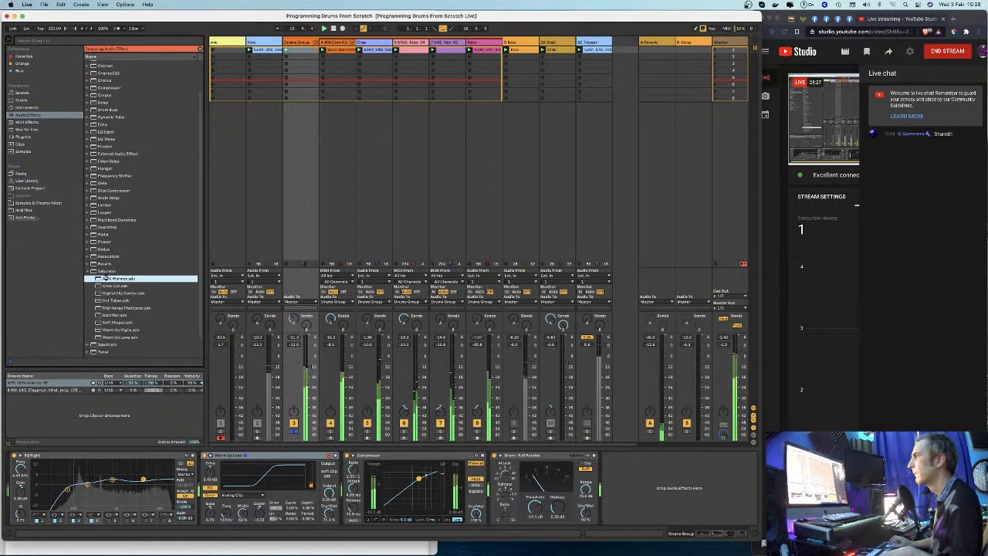
pyautogui.click(329, 455)
pyautogui.moveTo(329, 512); pyautogui.dragTo(329, 526)
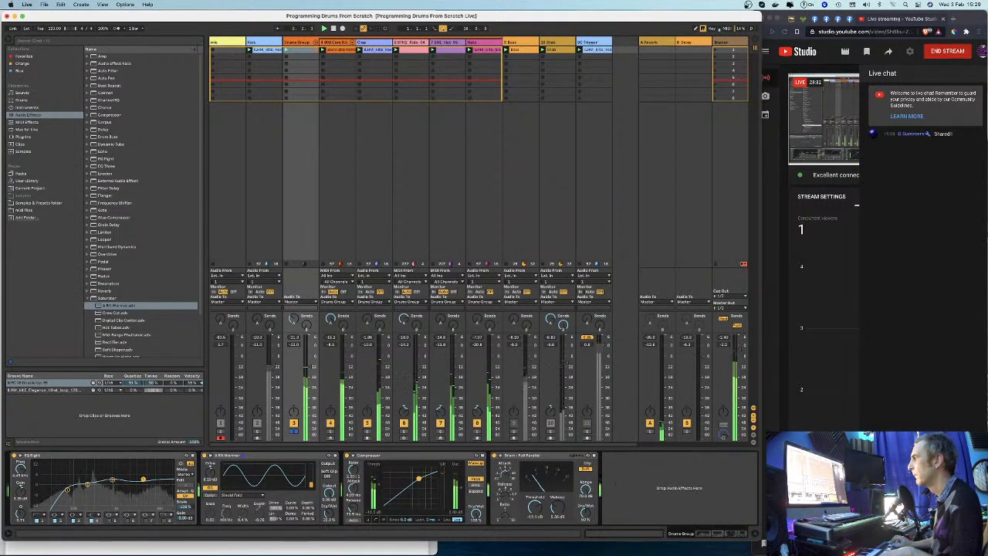
pyautogui.hscroll(1, 476, 378)
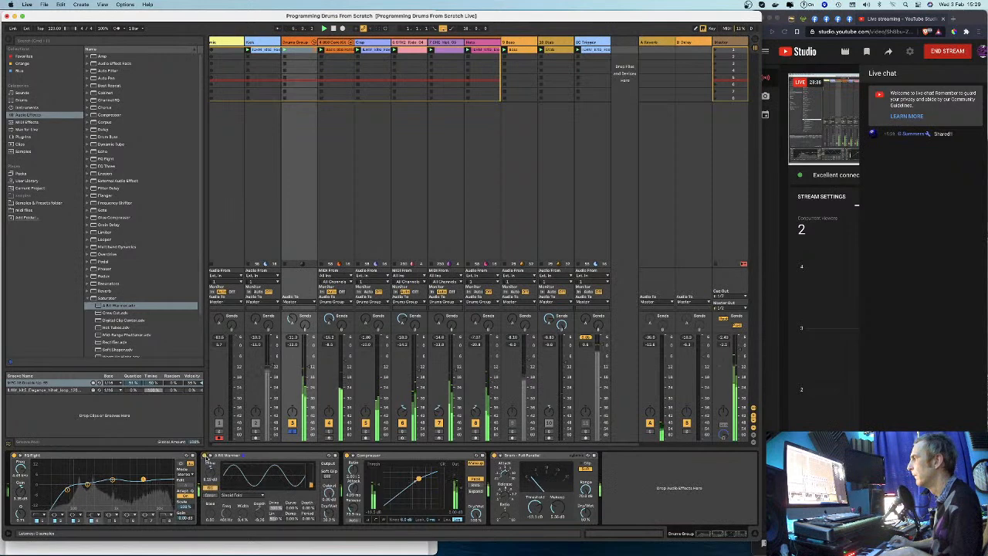
pyautogui.click(293, 432)
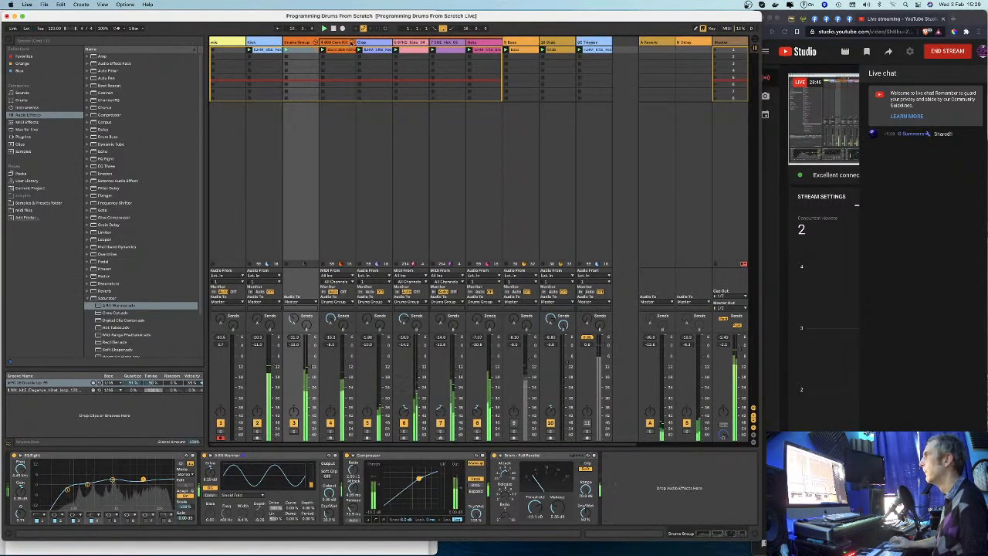
# Step: Unfold the 808 Core Kit track in the mixer and look through its individual drum chains
pyautogui.click(351, 43)
pyautogui.hscroll(2, 426, 174)
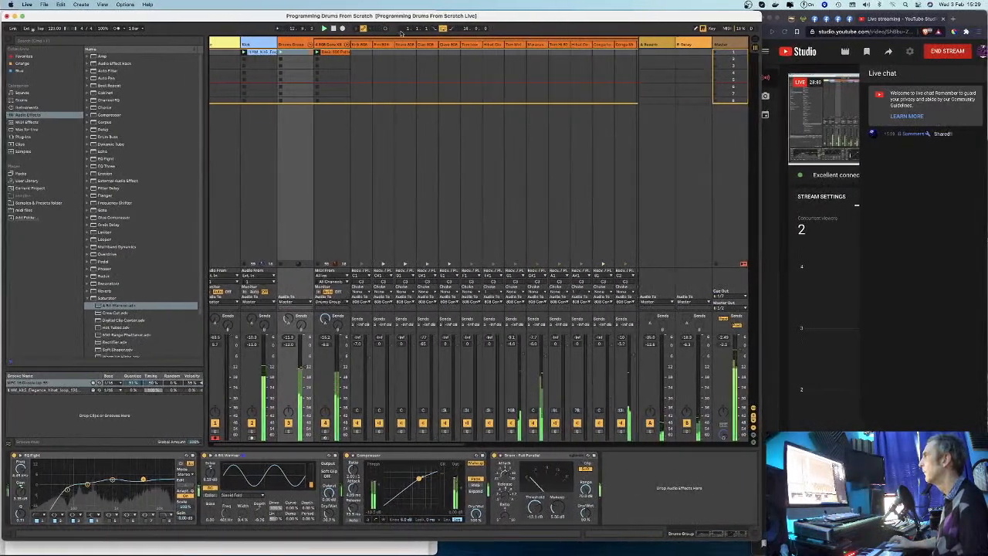
pyautogui.hscroll(10, 445, 185)
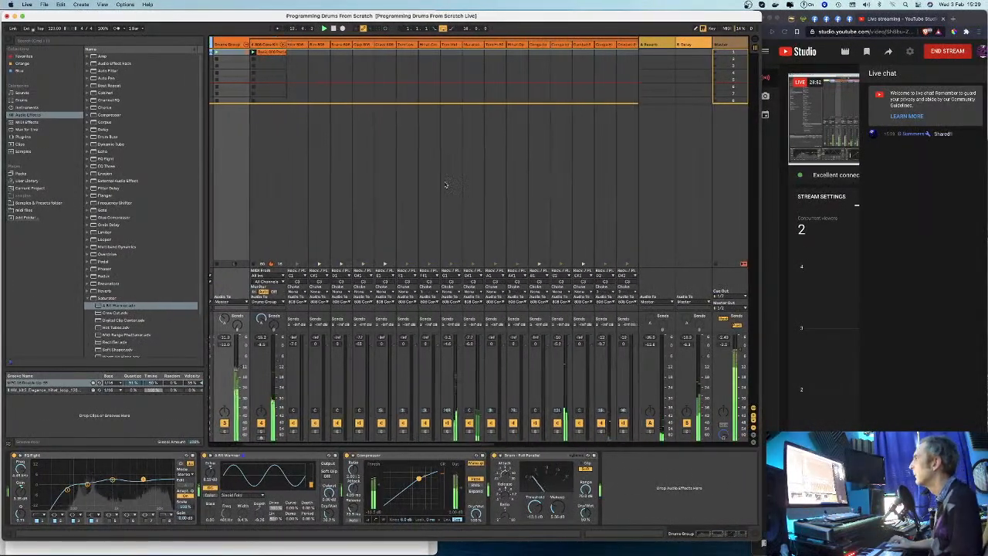
pyautogui.hscroll(1, 445, 185)
pyautogui.moveTo(417, 19); pyautogui.dragTo(415, 20)
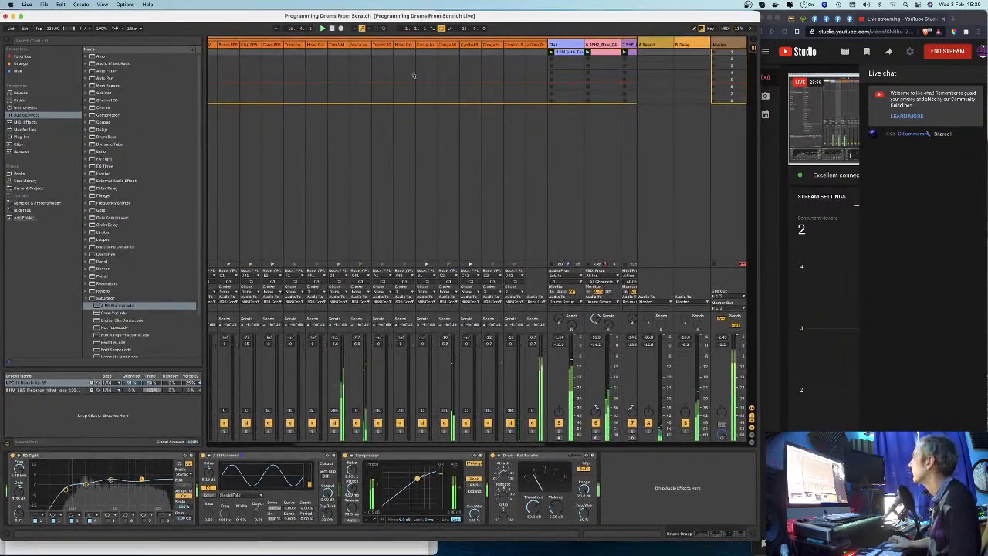
pyautogui.hscroll(3, 413, 75)
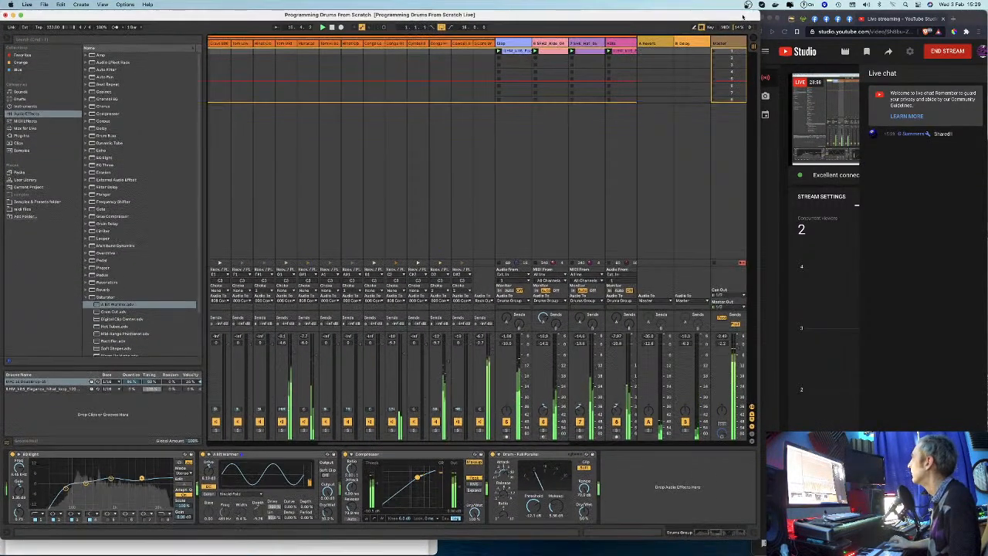
pyautogui.moveTo(761, 14); pyautogui.dragTo(762, 12)
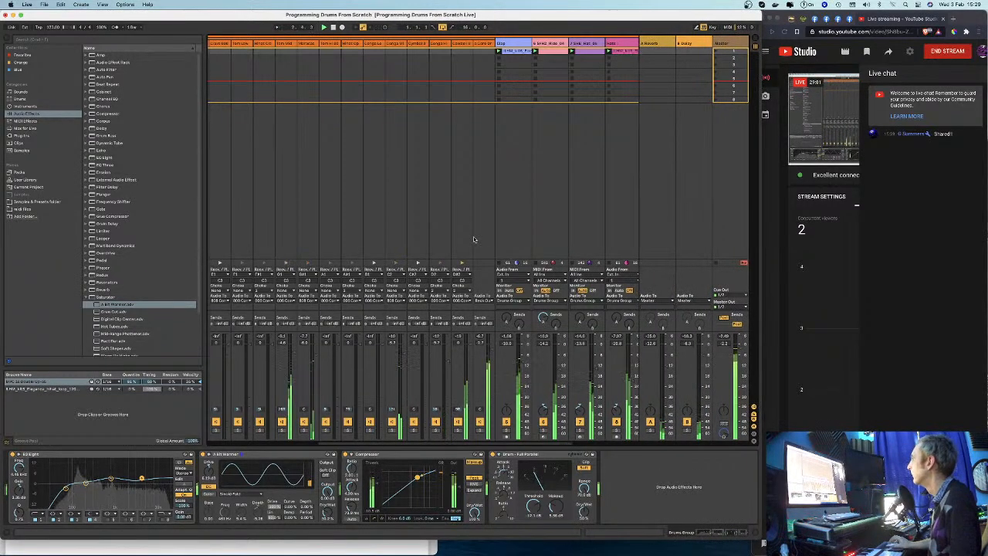
pyautogui.hscroll(2, 468, 239)
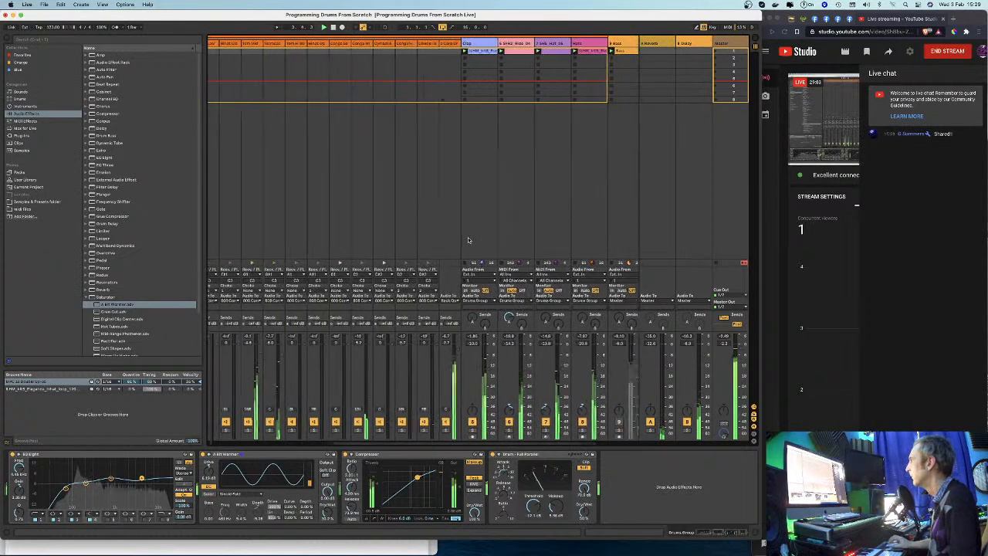
pyautogui.hscroll(-3, 468, 240)
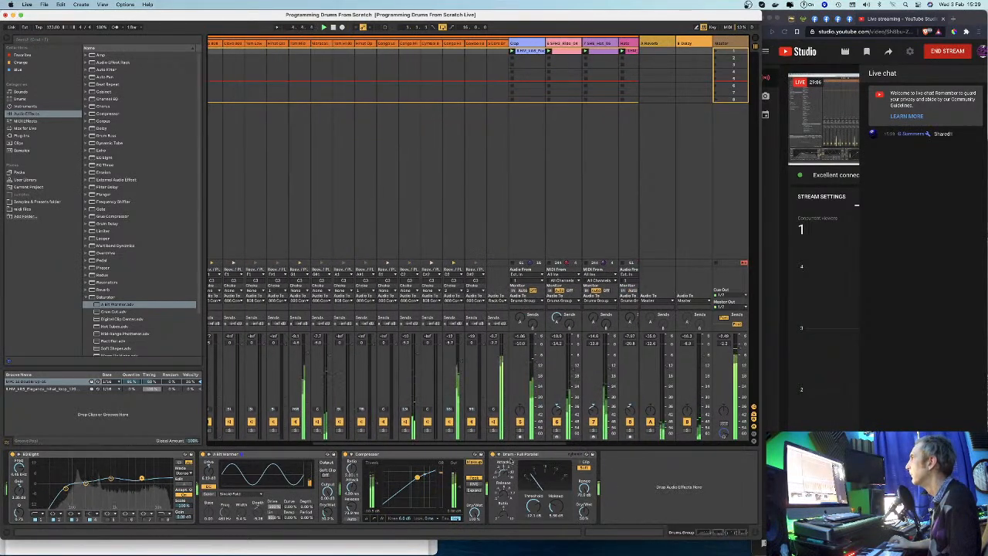
# Step: Solo the Conga Mid 808 chain of the 808 Core Kit and display its devices
pyautogui.click(449, 430)
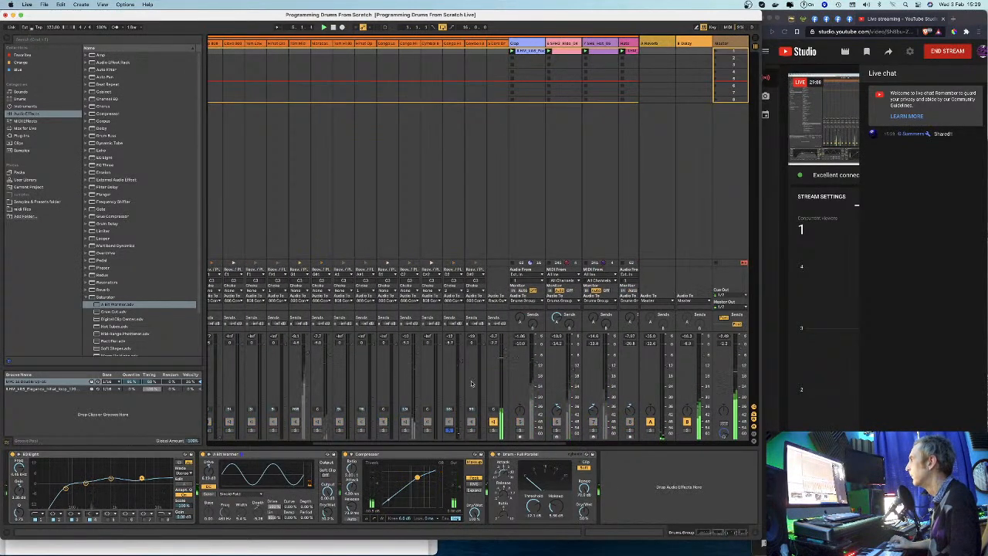
pyautogui.hscroll(1, 417, 378)
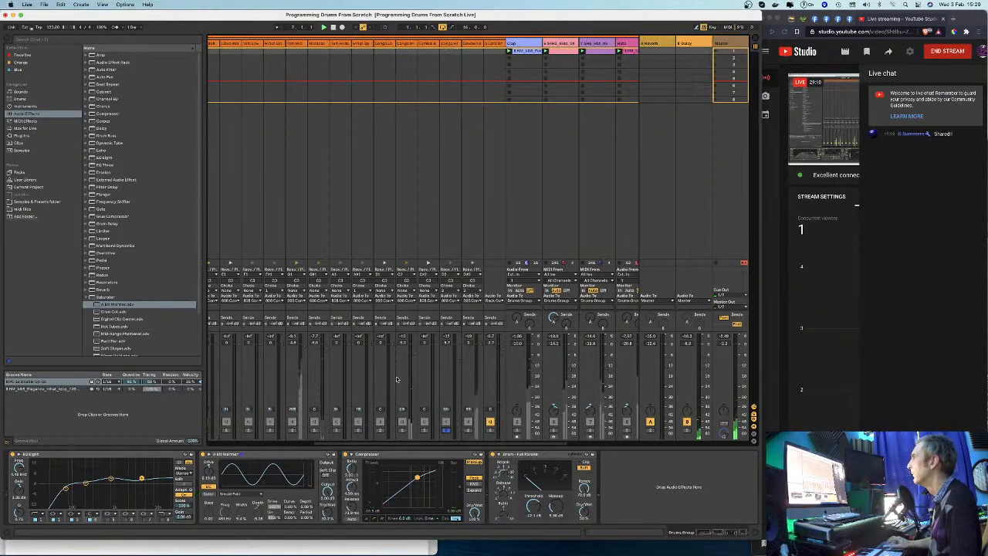
pyautogui.click(401, 430)
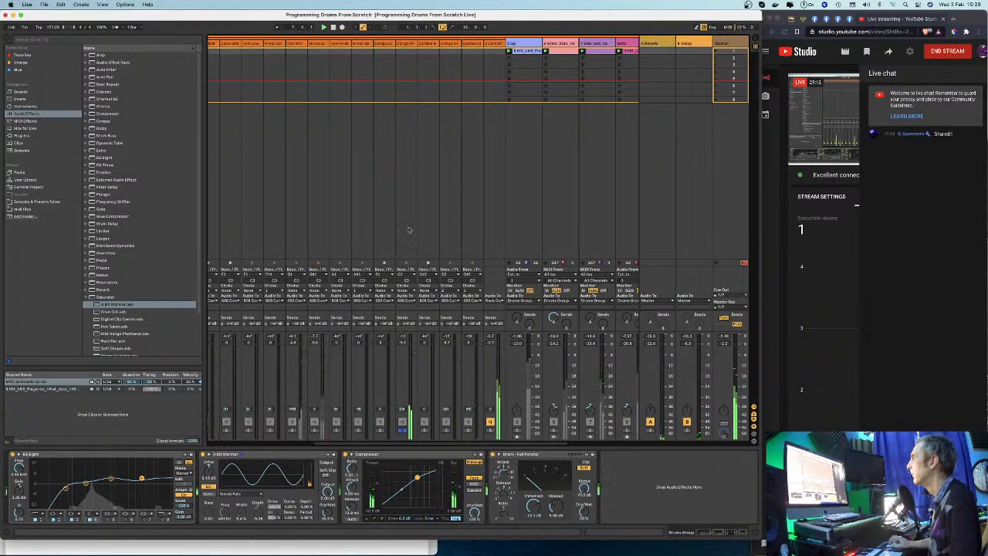
pyautogui.click(407, 52)
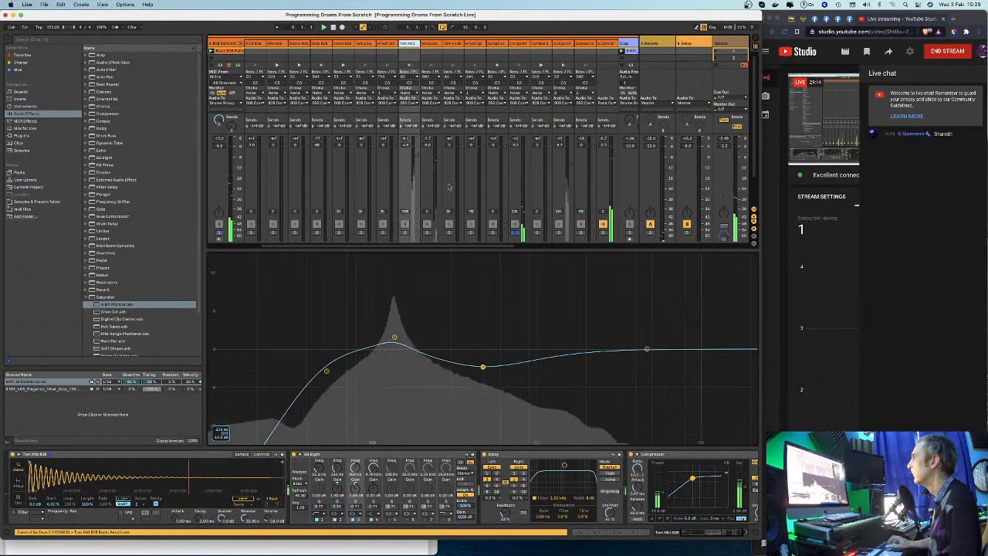
pyautogui.click(518, 45)
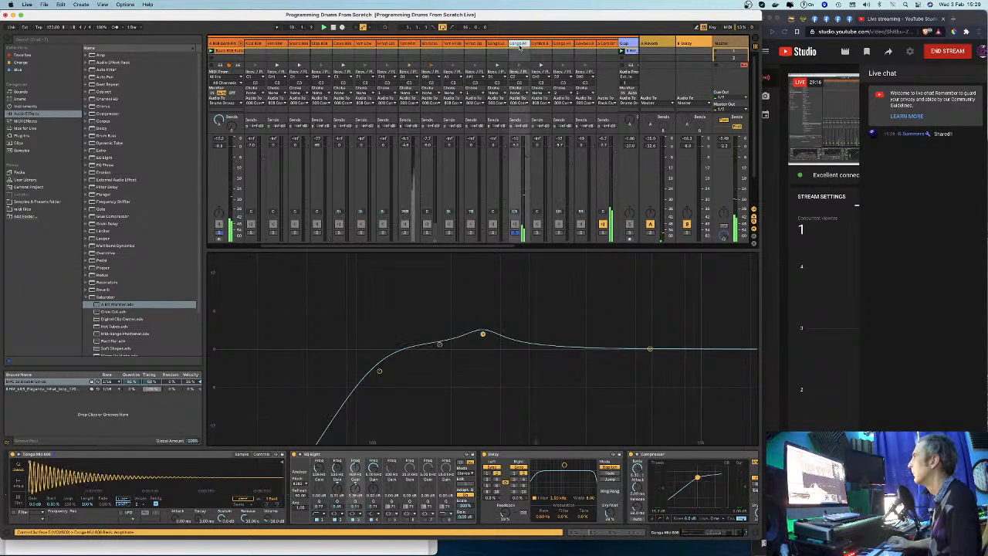
# Step: Insert the A Bit Warmer saturator preset between EQ Eight and Delay on the Conga Mid 808 chain, then unsolo it
pyautogui.hscroll(3, 563, 478)
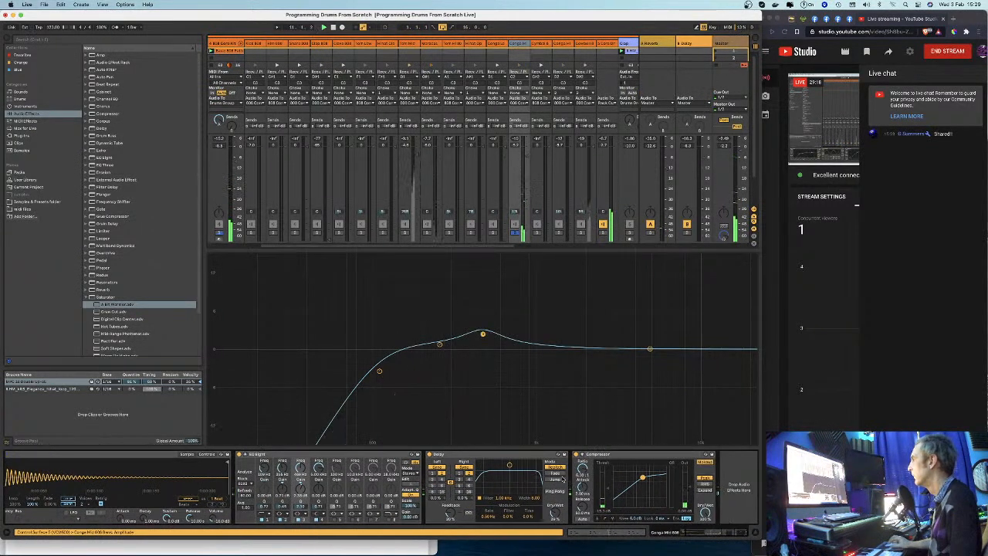
pyautogui.moveTo(118, 305); pyautogui.dragTo(421, 483)
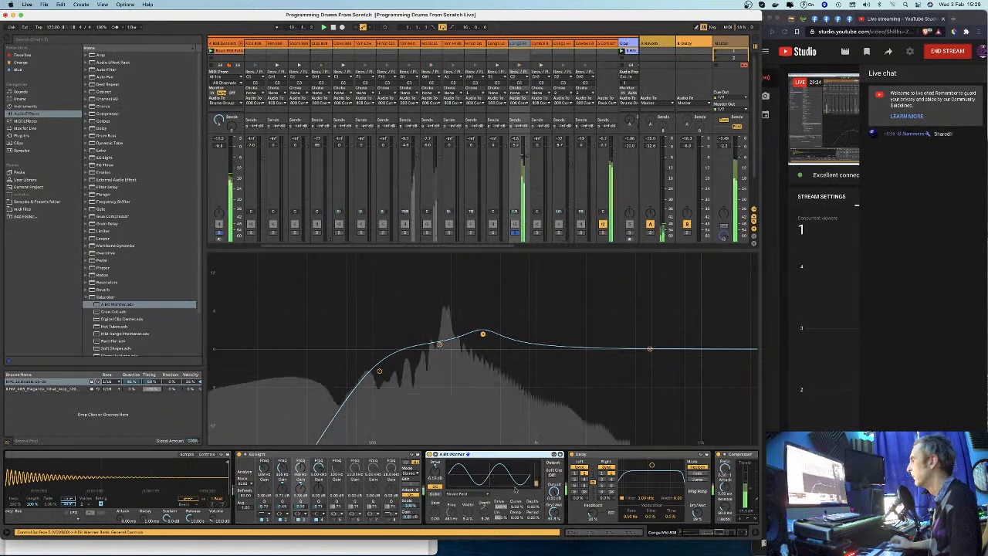
pyautogui.click(516, 231)
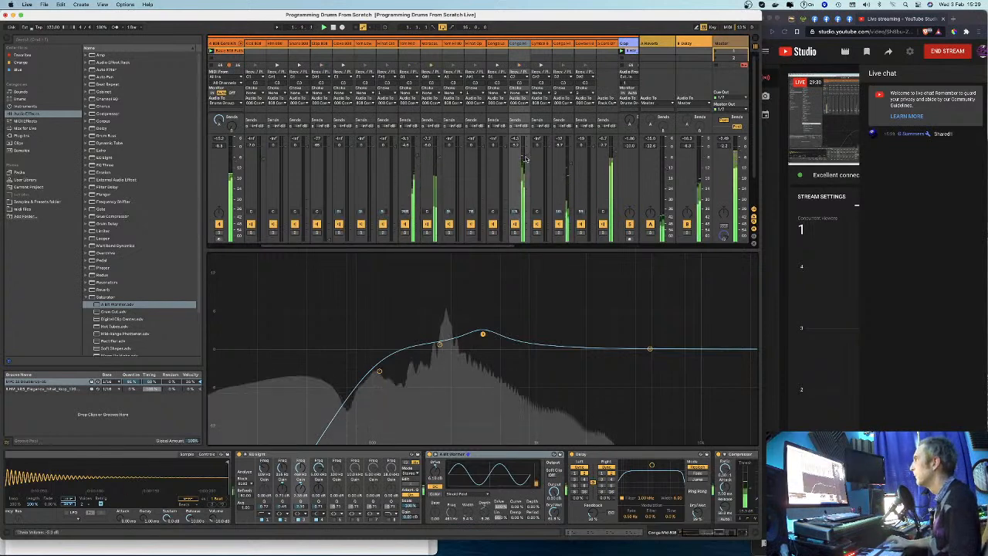
# Step: Lower the Conga Mid 808 chain's volume slightly and compare the mix with the chain muted and unmuted
pyautogui.moveTo(525, 158); pyautogui.dragTo(526, 162)
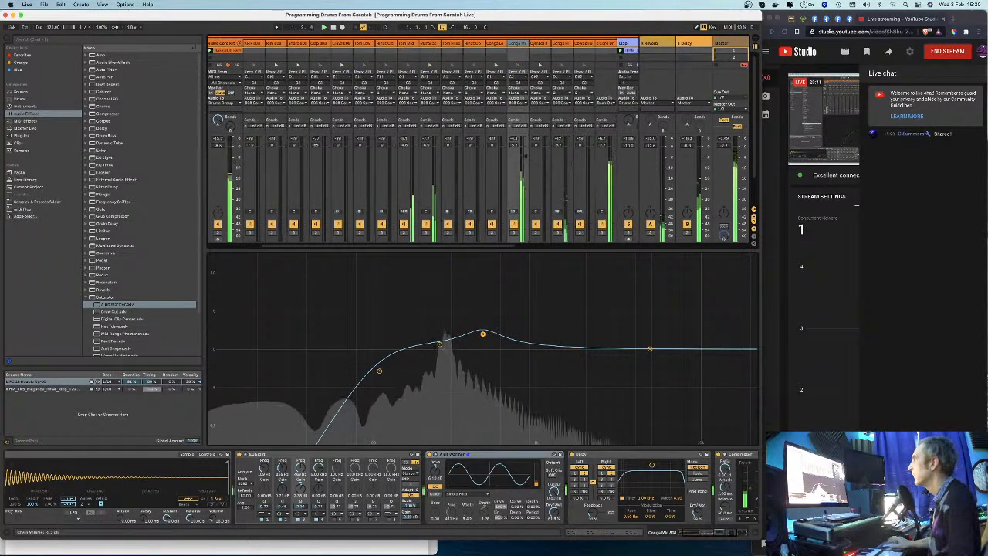
pyautogui.click(514, 225)
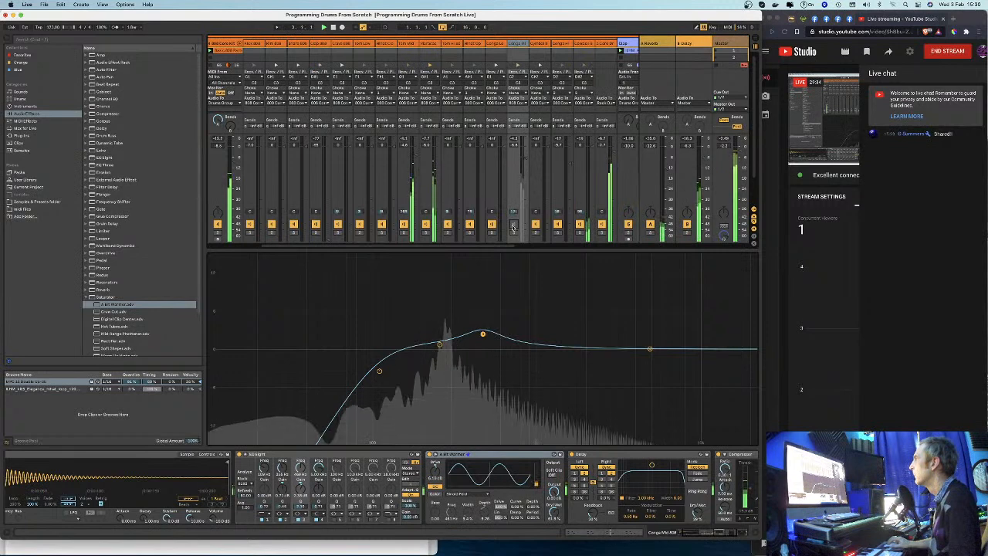
pyautogui.click(513, 225)
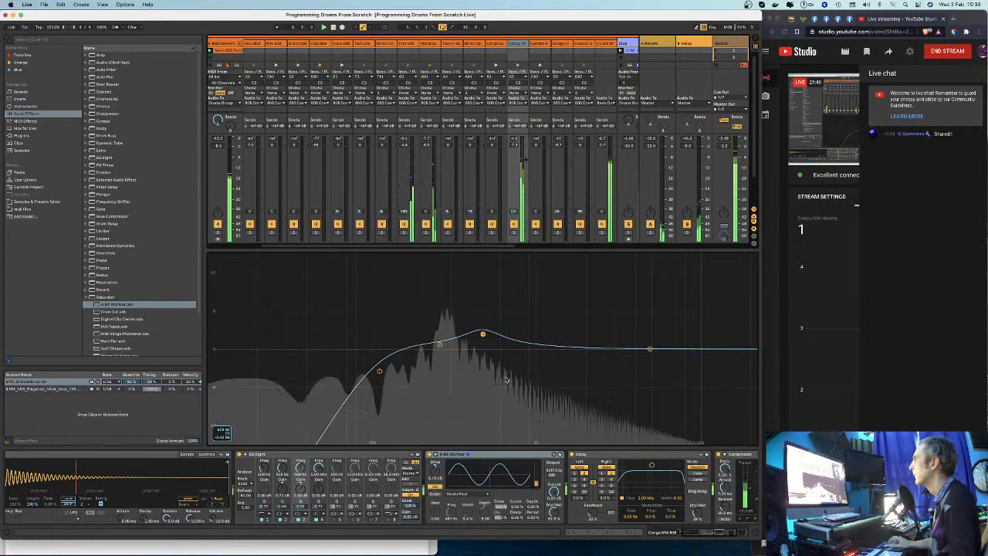
# Step: Adjust the Dry/Wet of the A Bit Warmer saturator on Conga Mid 808 and check its effect in the mix
pyautogui.click(552, 512)
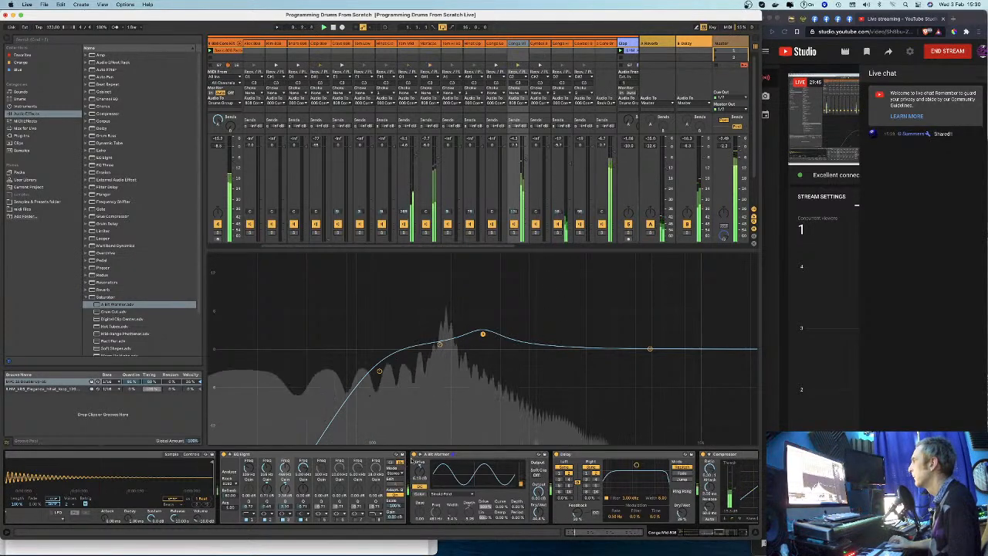
pyautogui.click(414, 455)
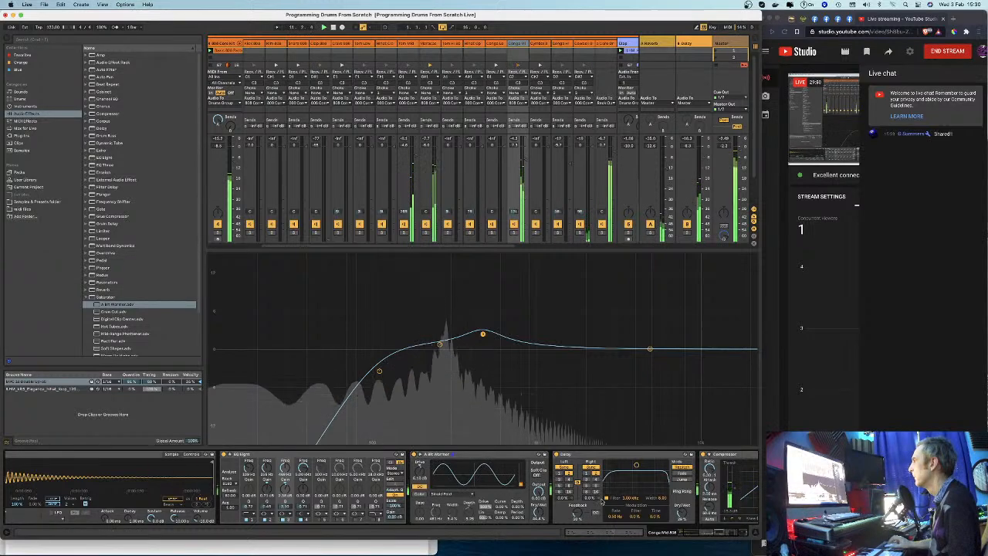
pyautogui.hscroll(5, 687, 532)
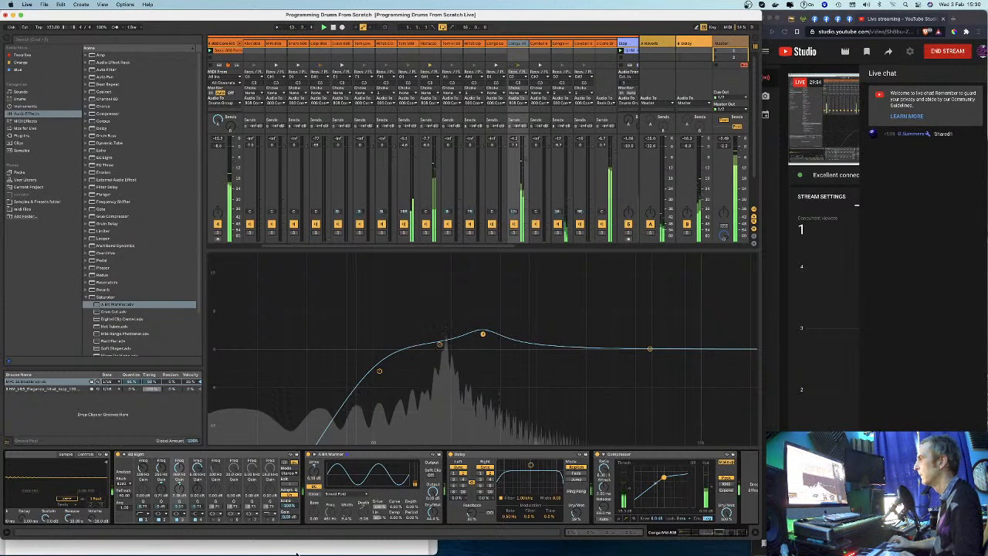
# Step: Check the Part 2 outline in Preview, then return to Ableton Live and fold the 808 Core Kit's chains
pyautogui.click(170, 543)
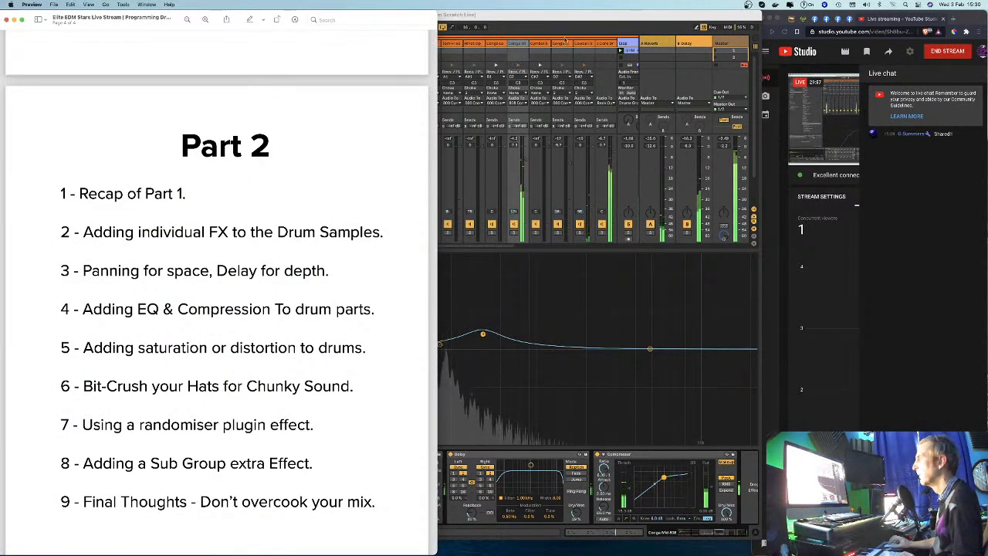
pyautogui.click(520, 48)
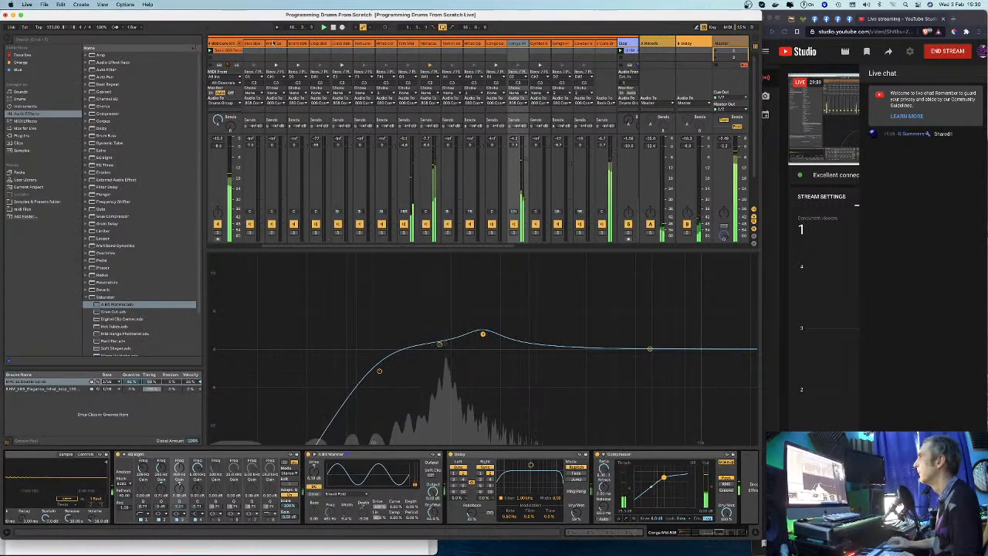
pyautogui.click(241, 44)
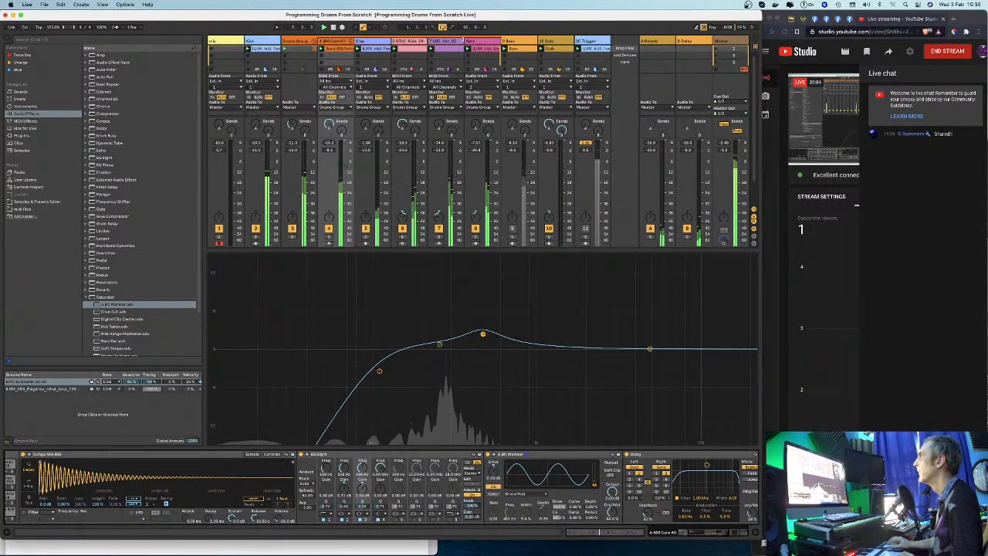
# Step: Solo the Hats track and add the Broken Hihats Redux preset after its Compressor
pyautogui.click(477, 42)
pyautogui.click(476, 436)
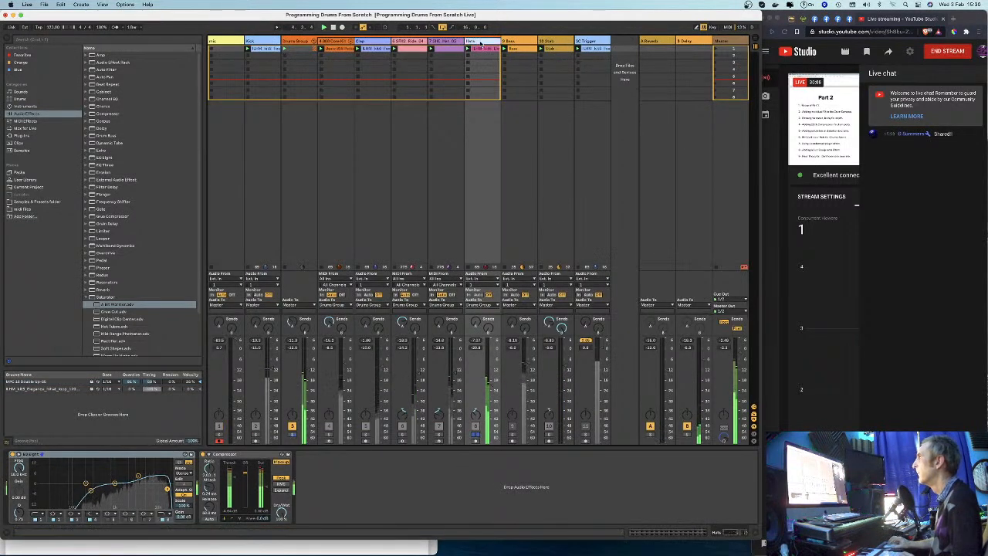
pyautogui.click(89, 297)
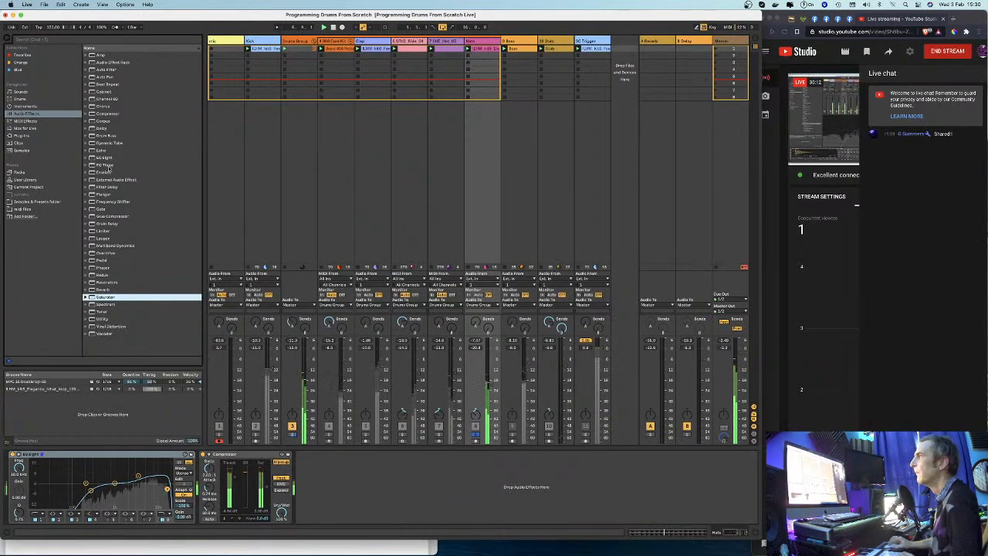
pyautogui.click(87, 275)
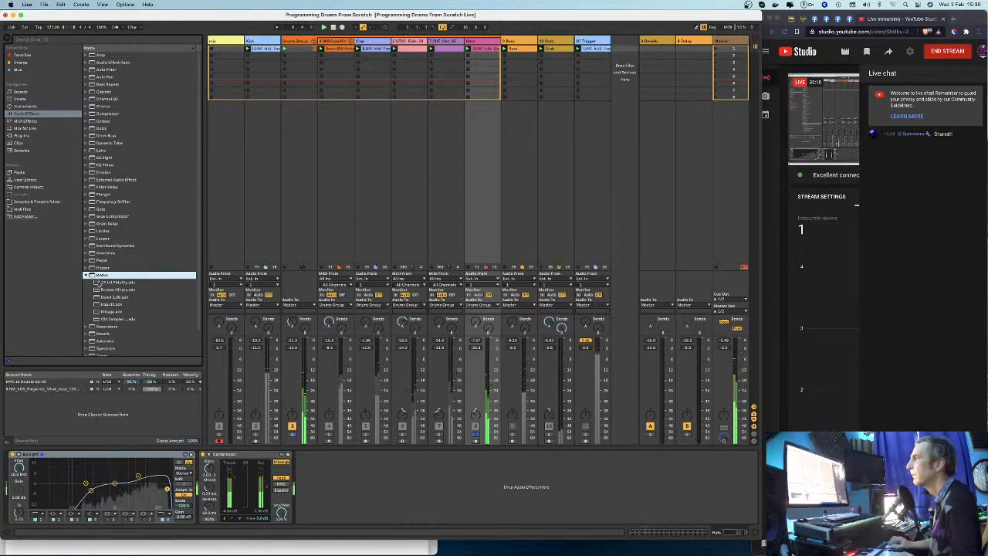
pyautogui.moveTo(96, 293); pyautogui.dragTo(345, 499)
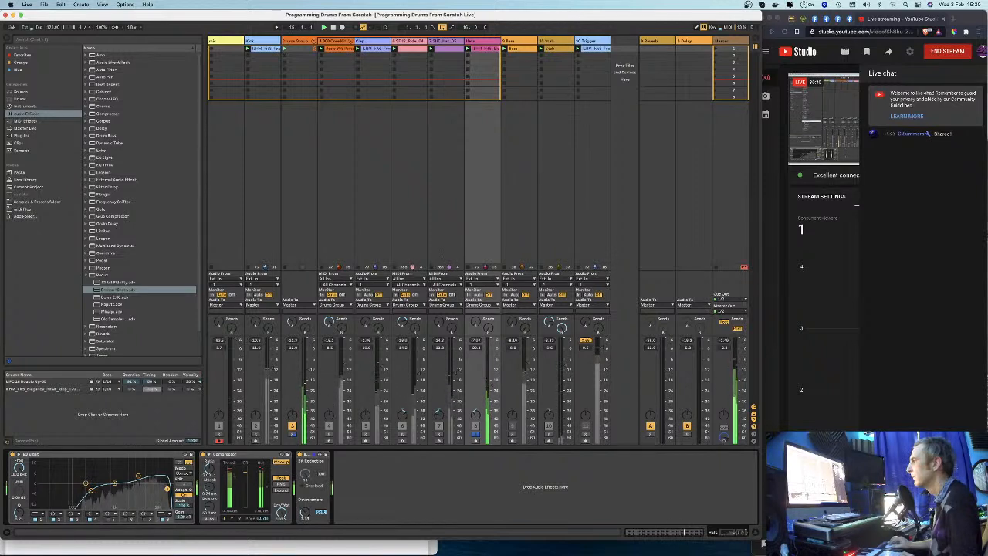
# Step: Compare the bit-crushed Hats track soloed and in the full mix, leaving it unsoloed
pyautogui.click(478, 438)
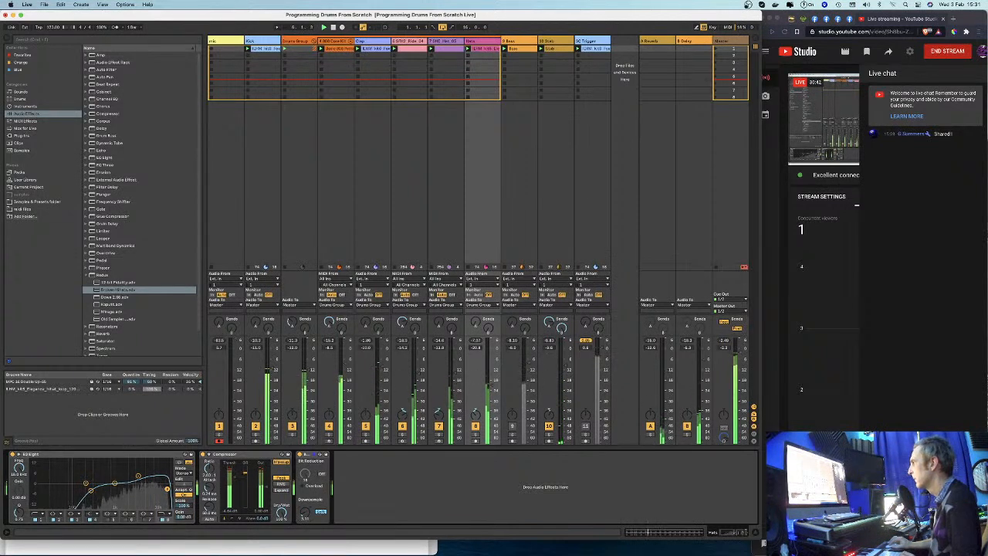
pyautogui.click(475, 436)
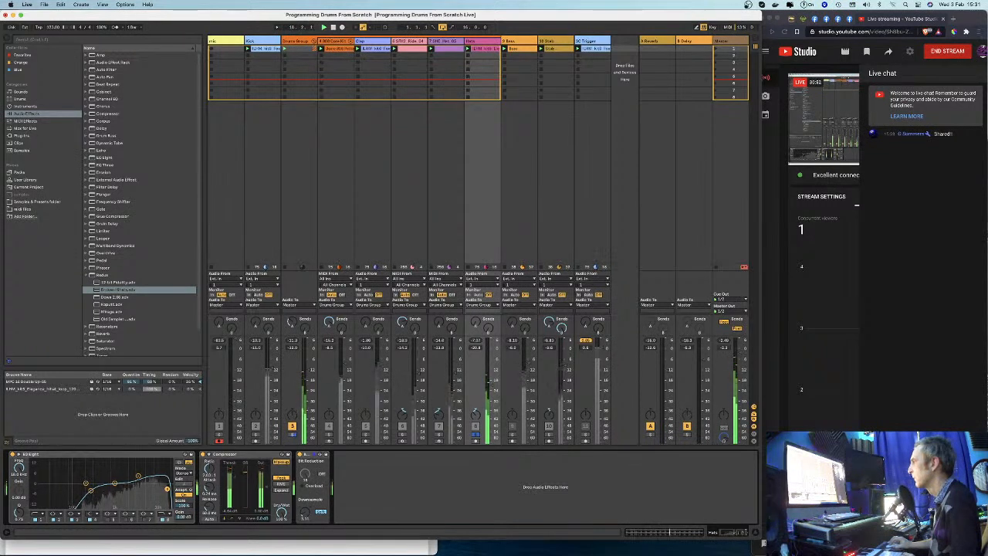
pyautogui.click(476, 436)
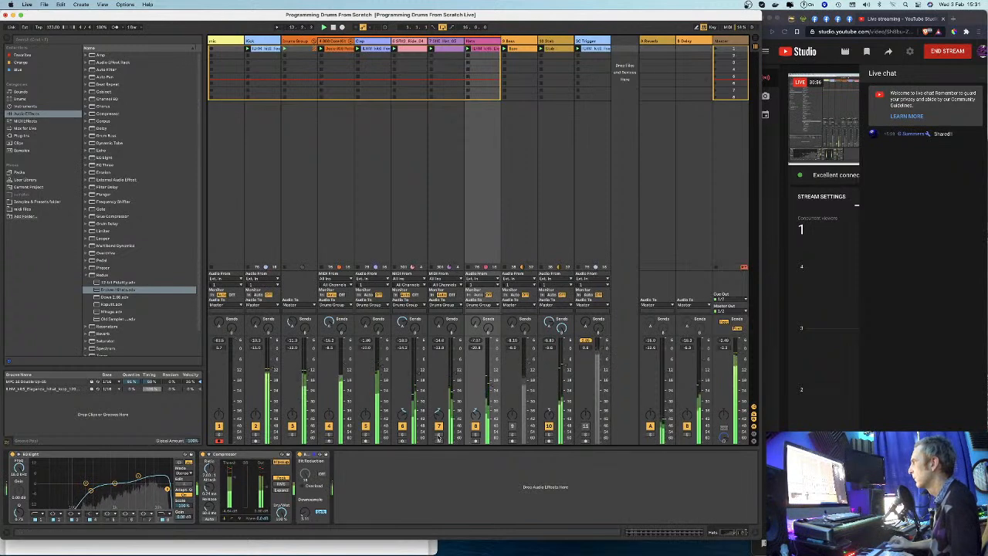
# Step: Solo the hat sampler on track 7 and add the Bit Fidelity Redux preset between its Delay and Compressor
pyautogui.click(439, 436)
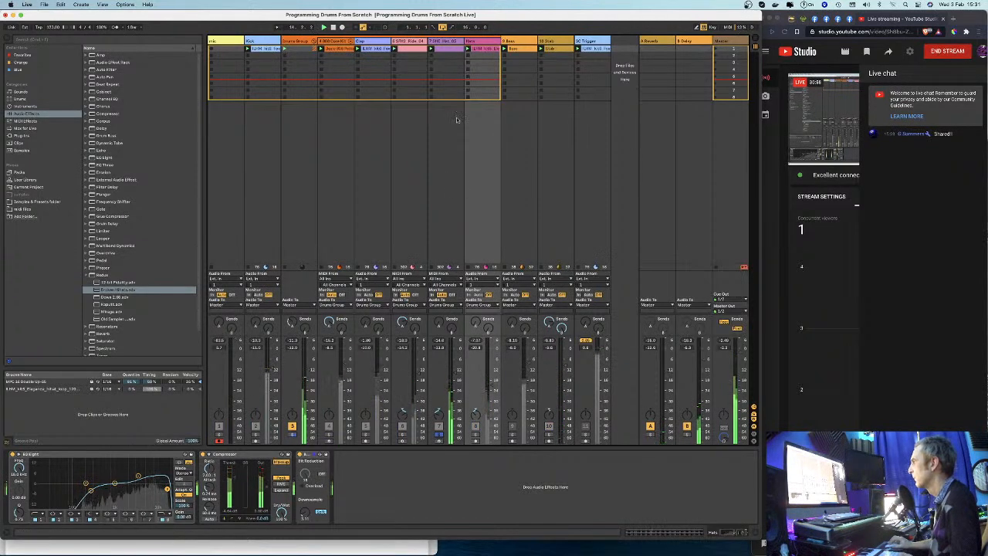
pyautogui.click(448, 43)
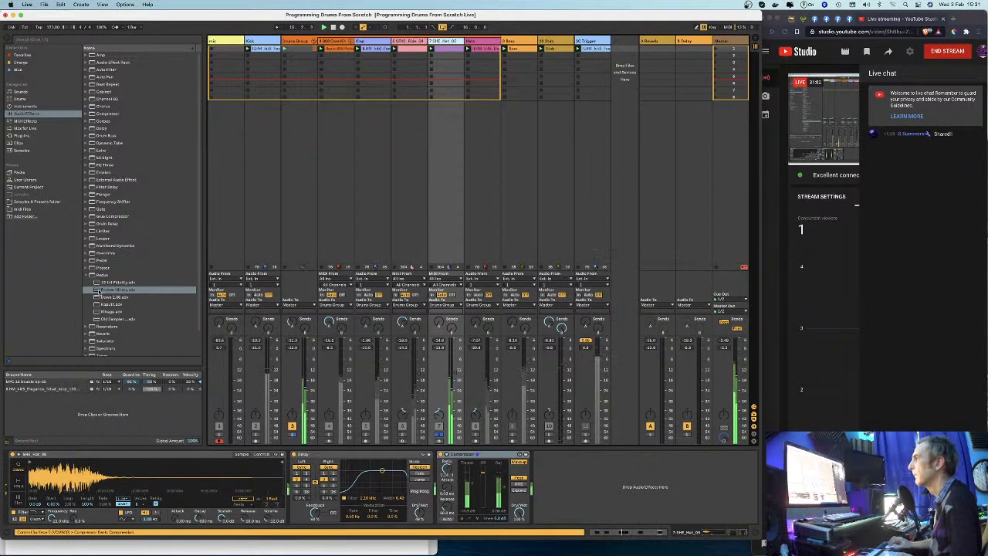
pyautogui.moveTo(108, 282); pyautogui.dragTo(547, 507)
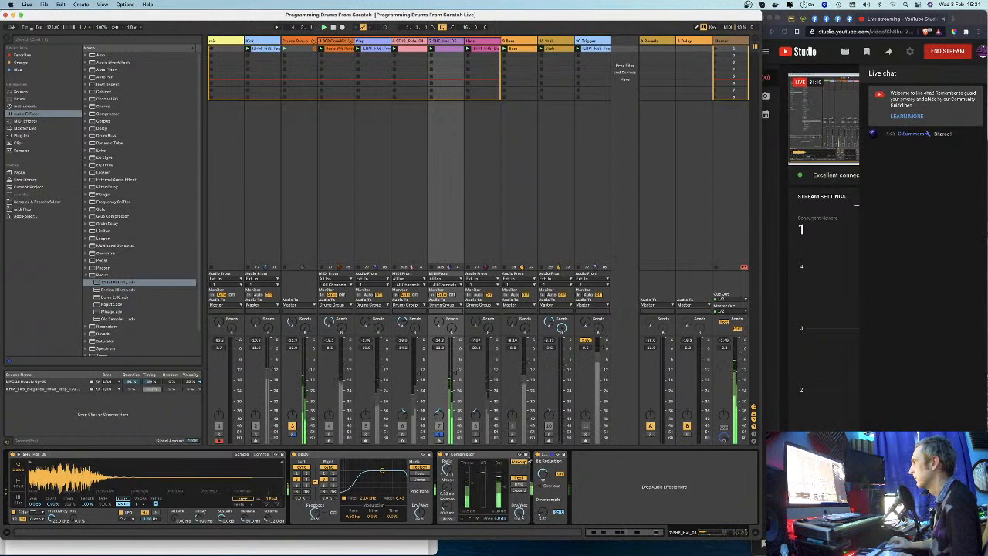
pyautogui.click(547, 455)
pyautogui.moveTo(417, 462); pyautogui.dragTo(433, 467)
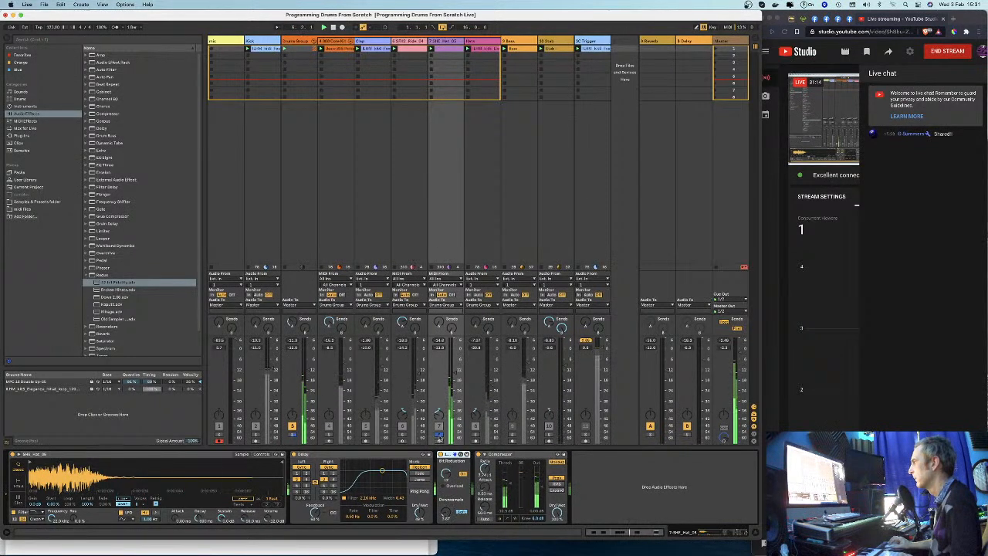
# Step: Compare the bit-crushed hat sampler on track 7 soloed and in the full mix, with its Redux bypassed and active
pyautogui.click(439, 435)
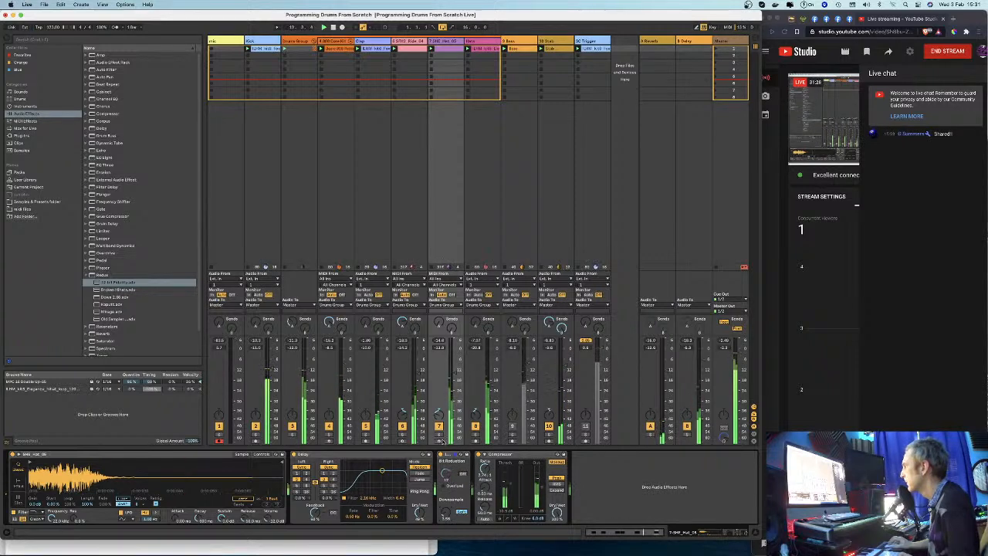
pyautogui.click(440, 435)
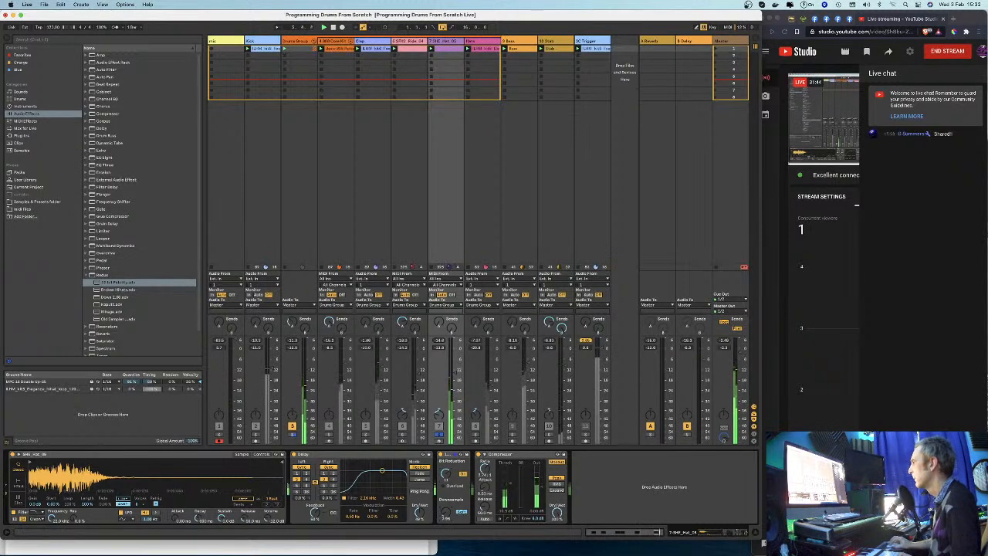
pyautogui.click(441, 437)
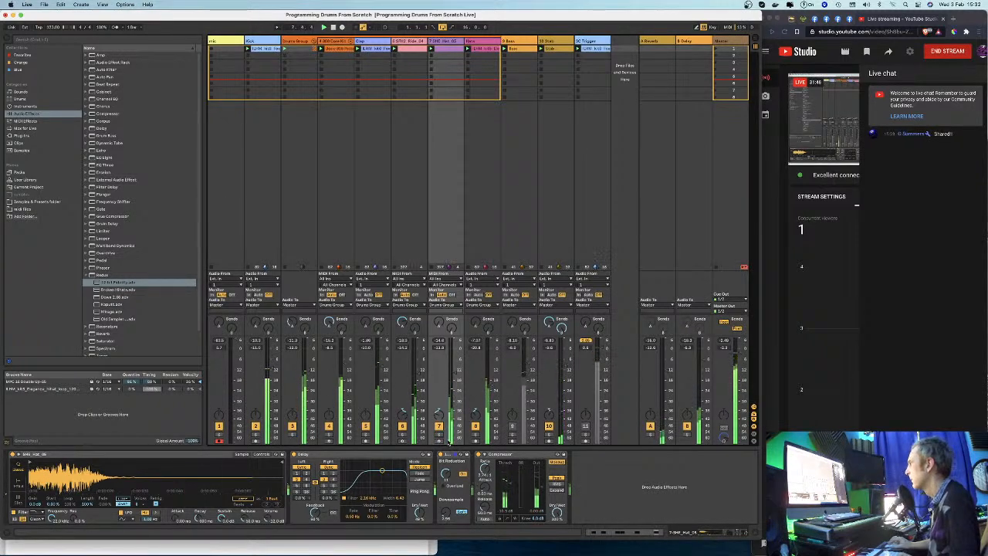
pyautogui.click(441, 455)
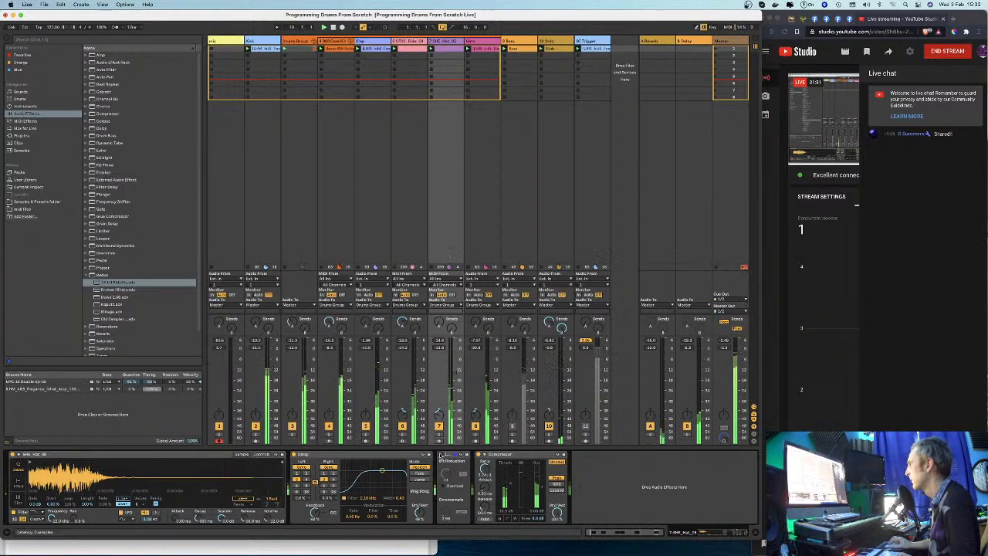
pyautogui.click(440, 455)
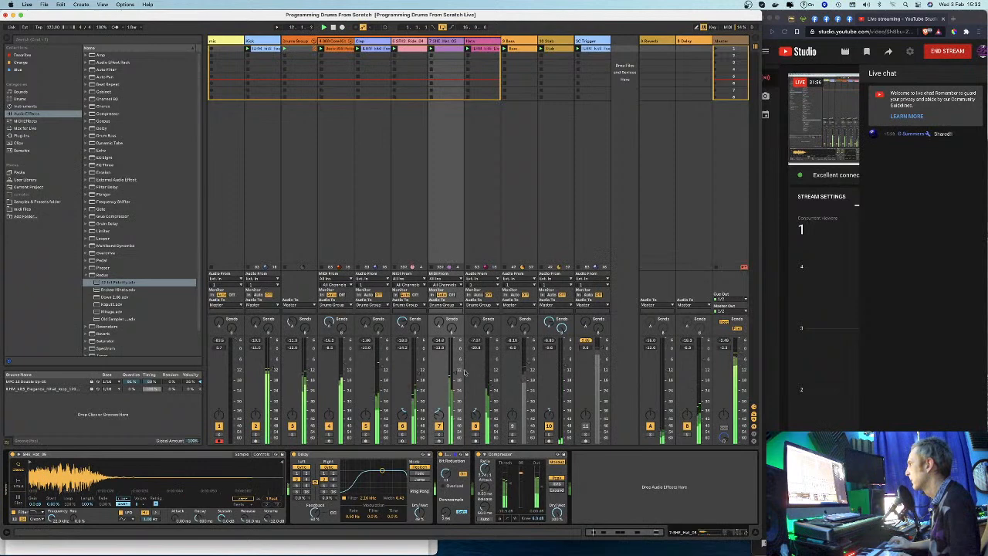
# Step: Lower track 7's volume slightly and check the hat sampler soloed, then unsolo it in the full mix
pyautogui.moveTo(455, 374); pyautogui.dragTo(454, 375)
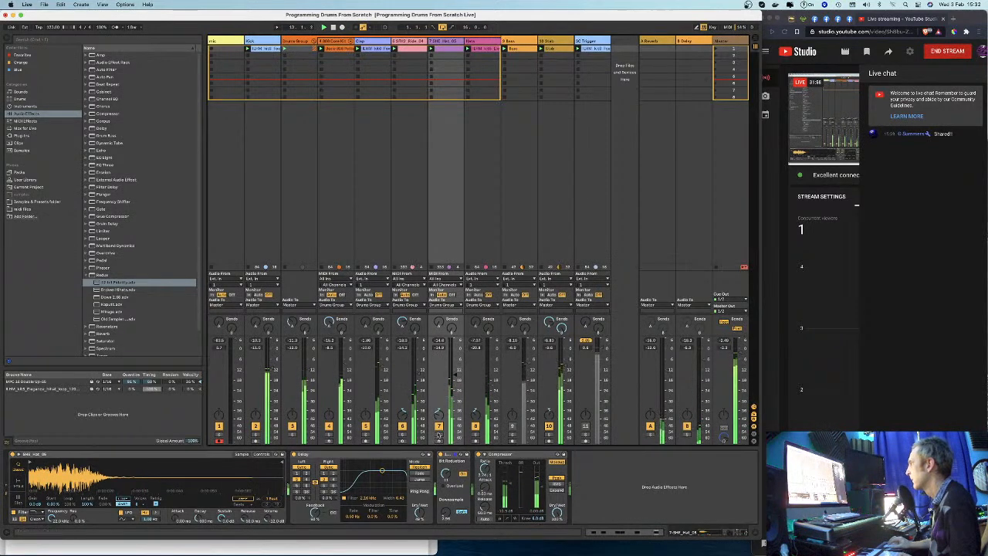
pyautogui.click(438, 434)
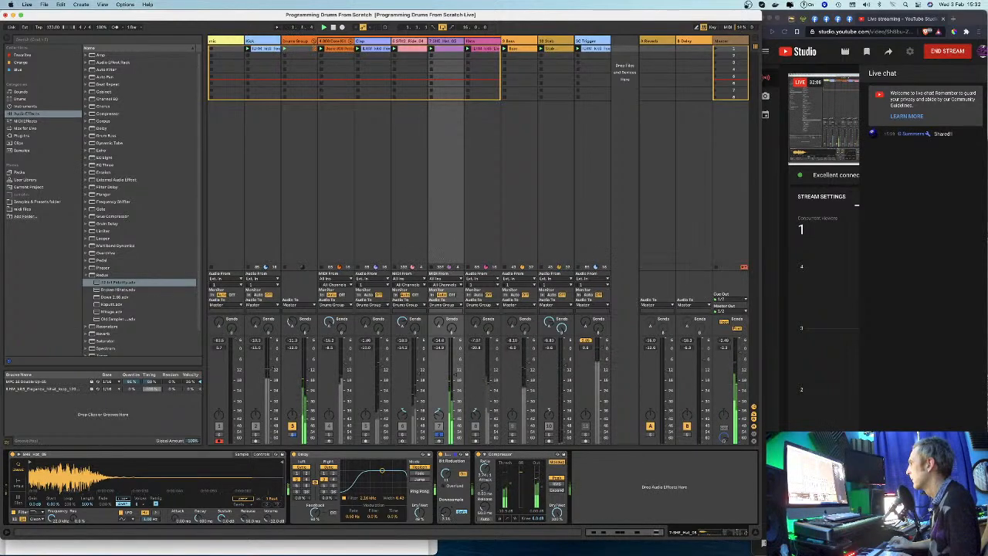
pyautogui.click(438, 435)
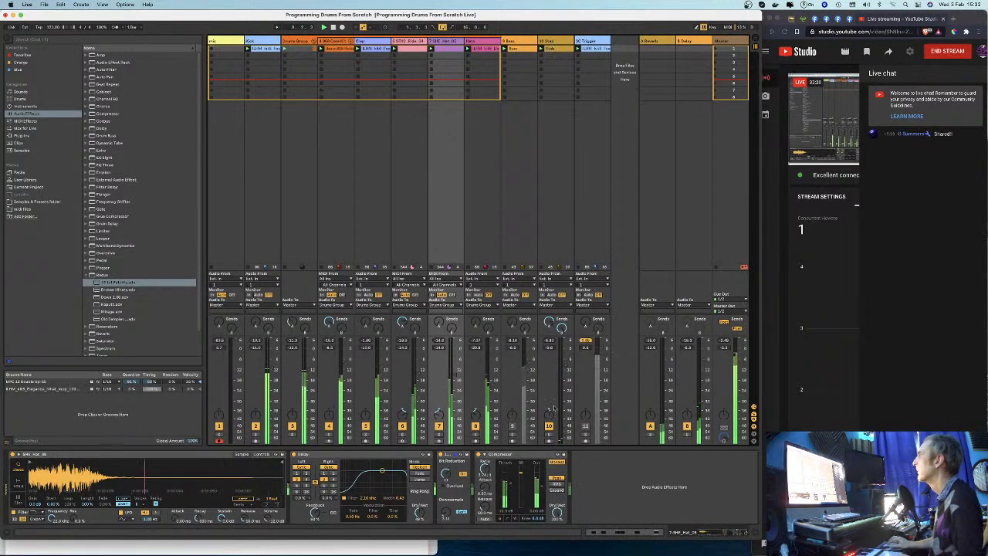
# Step: Check the devices on the Stab and 808 Core Kit tracks, then hide the detail view and reposition the Live window
pyautogui.click(555, 41)
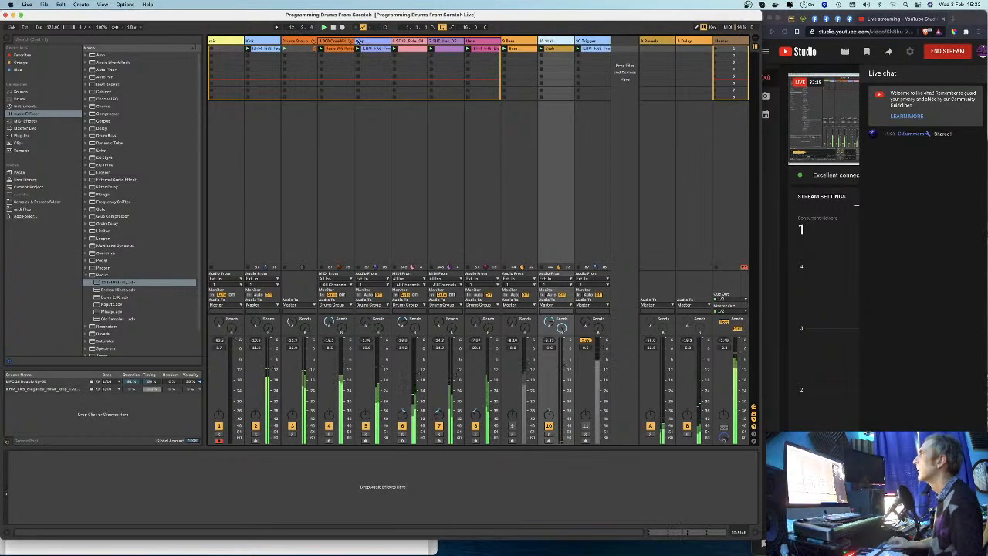
pyautogui.click(333, 41)
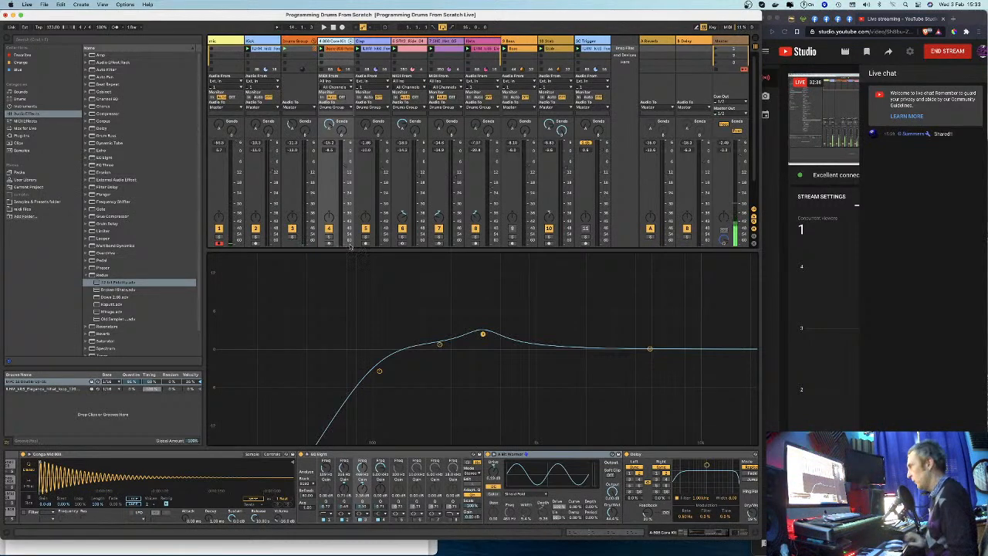
pyautogui.press('super+alt+l')
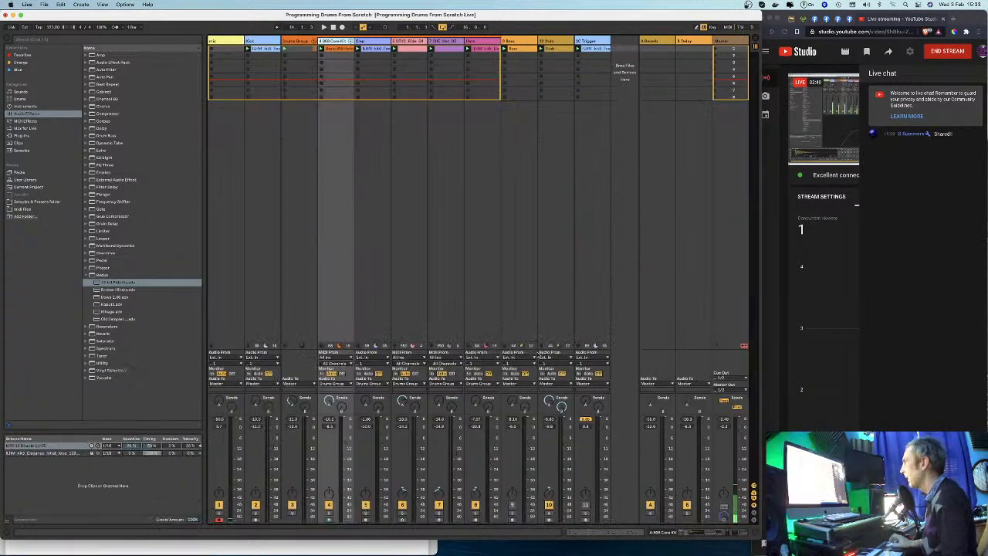
pyautogui.moveTo(302, 15); pyautogui.dragTo(328, 17)
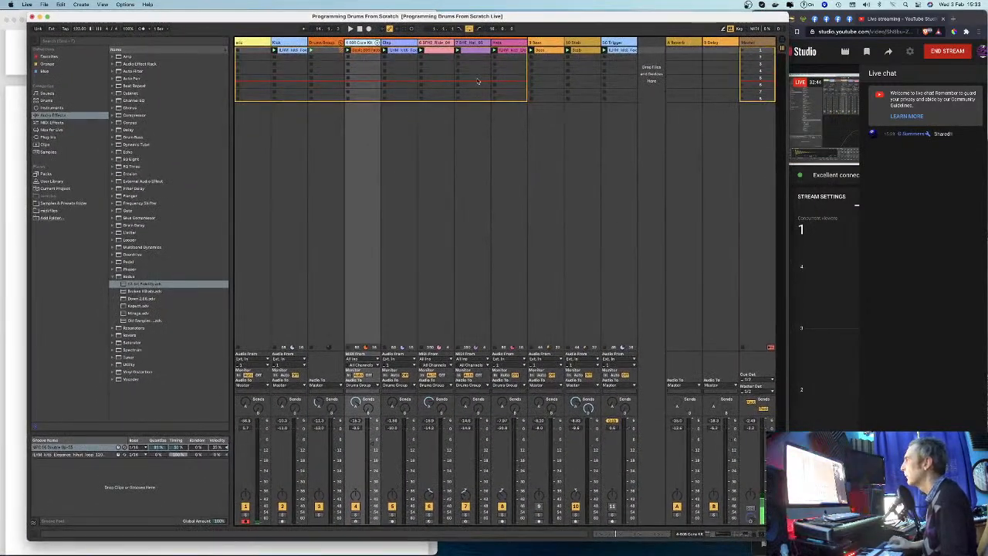
# Step: Show the Hats track's device chain and move its Compressor after the Redux bit-crusher
pyautogui.doubleClick(501, 43)
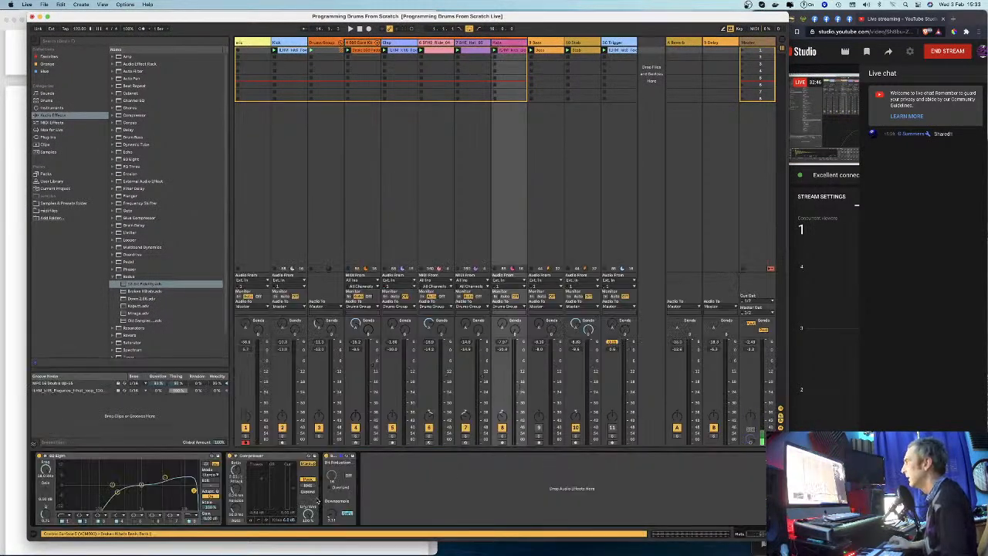
pyautogui.moveTo(264, 457); pyautogui.dragTo(357, 464)
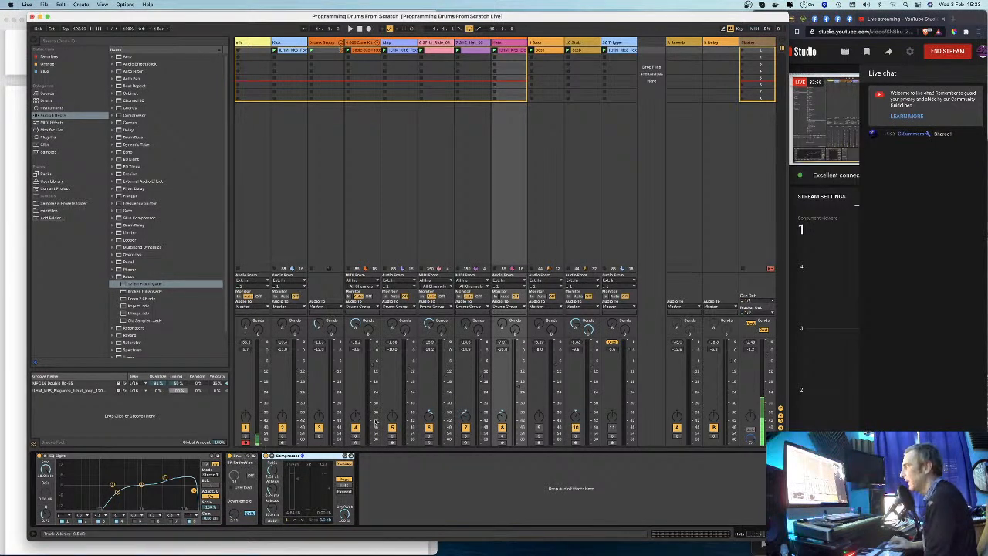
# Step: Switch to the Preview document and review the Part 2 outline from recap to final thoughts
pyautogui.click(26, 201)
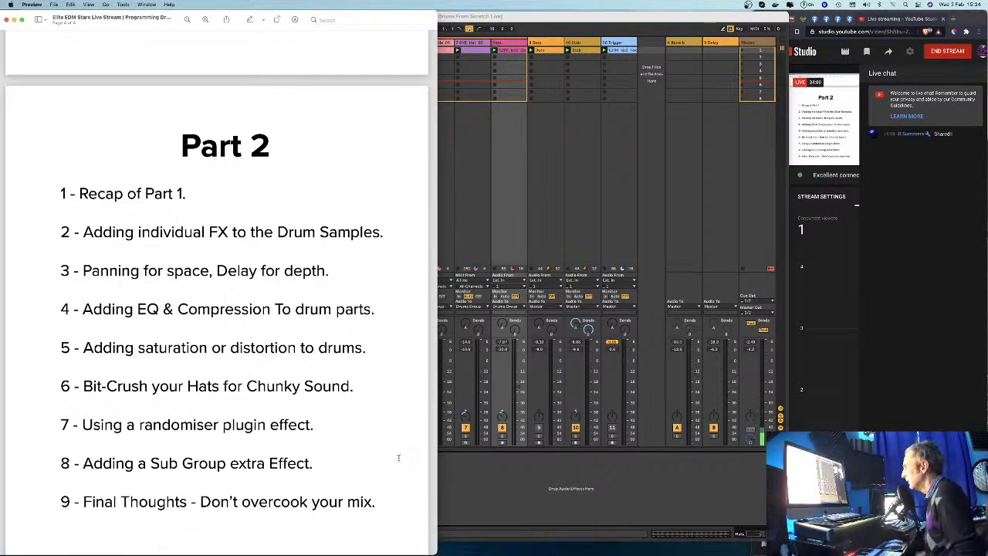
pyautogui.scroll(-2, 397, 456)
pyautogui.scroll(5, 393, 456)
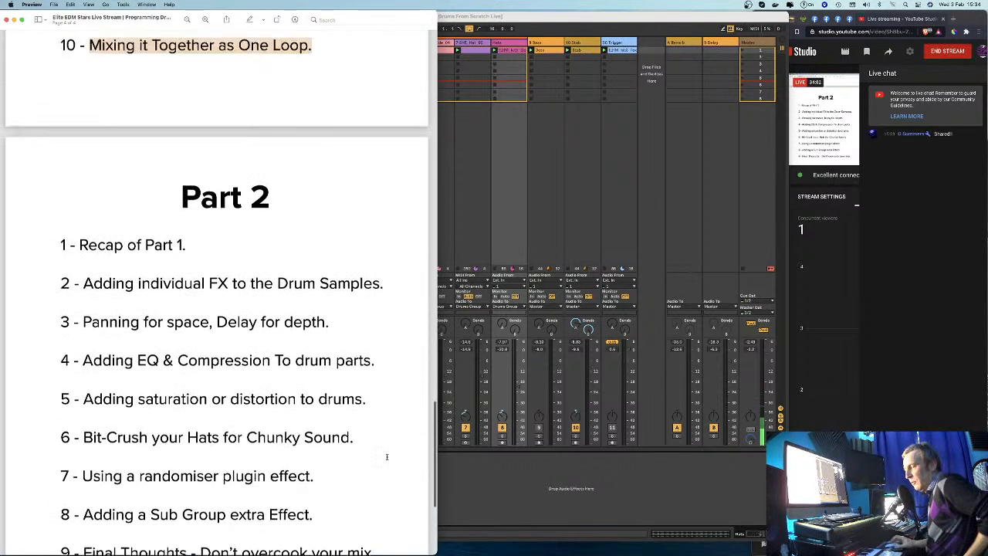
pyautogui.scroll(-4, 238, 355)
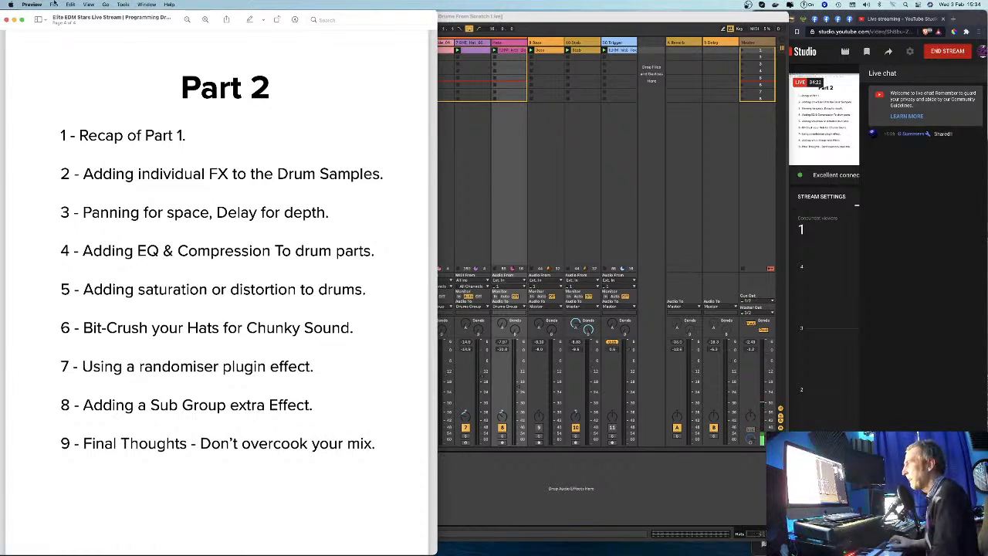
pyautogui.moveTo(63, 18)
pyautogui.mouseDown()
pyautogui.moveTo(188, 21)
pyautogui.moveTo(65, 21)
pyautogui.mouseUp()
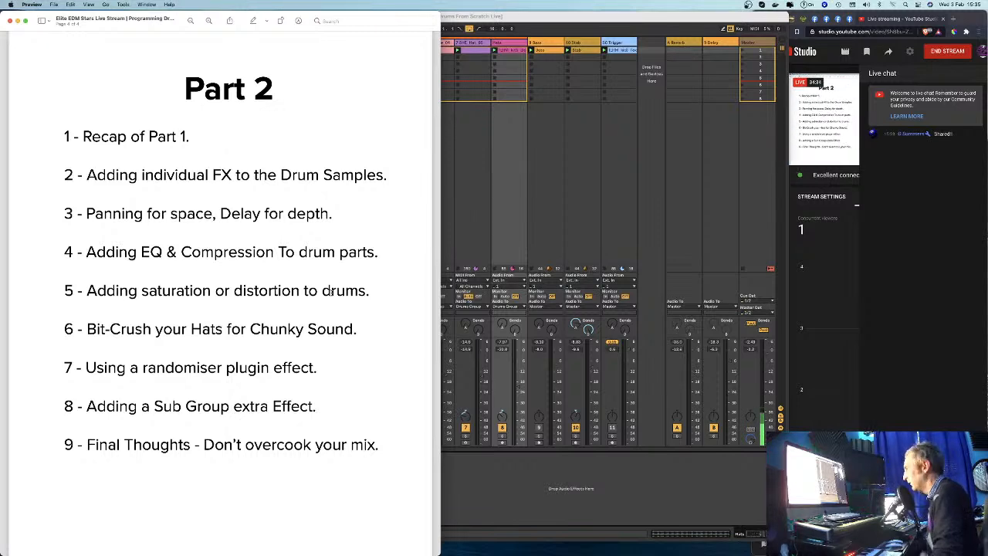
# Step: Switch to OBS to show its scene preview and audio mixer beside the outline, then minimise its window
pyautogui.moveTo(437, 550)
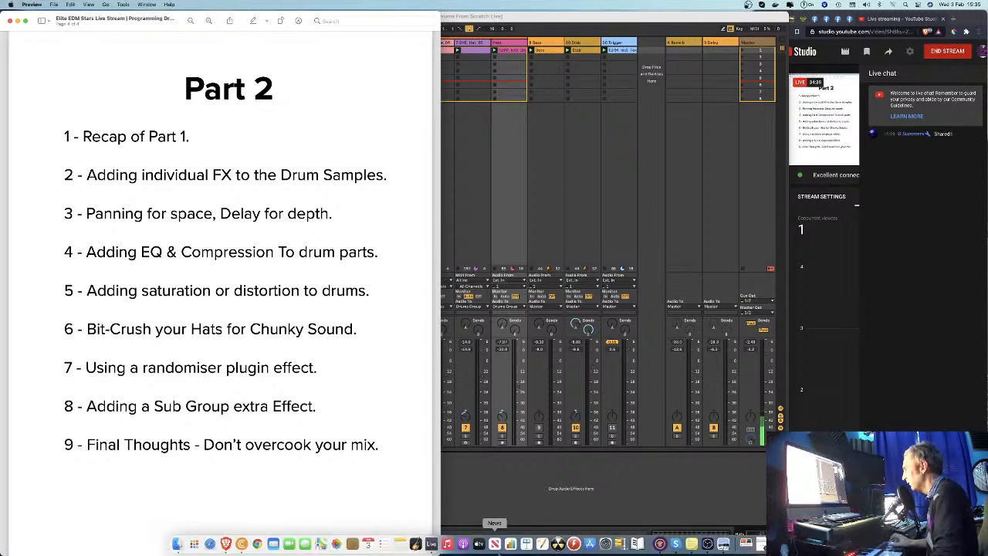
pyautogui.click(707, 543)
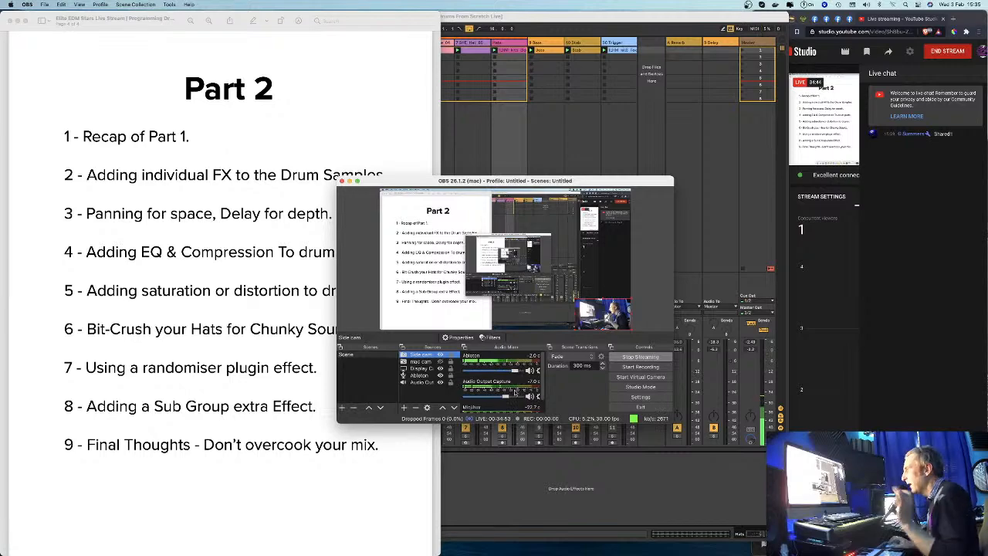
pyautogui.moveTo(507, 181); pyautogui.dragTo(611, 294)
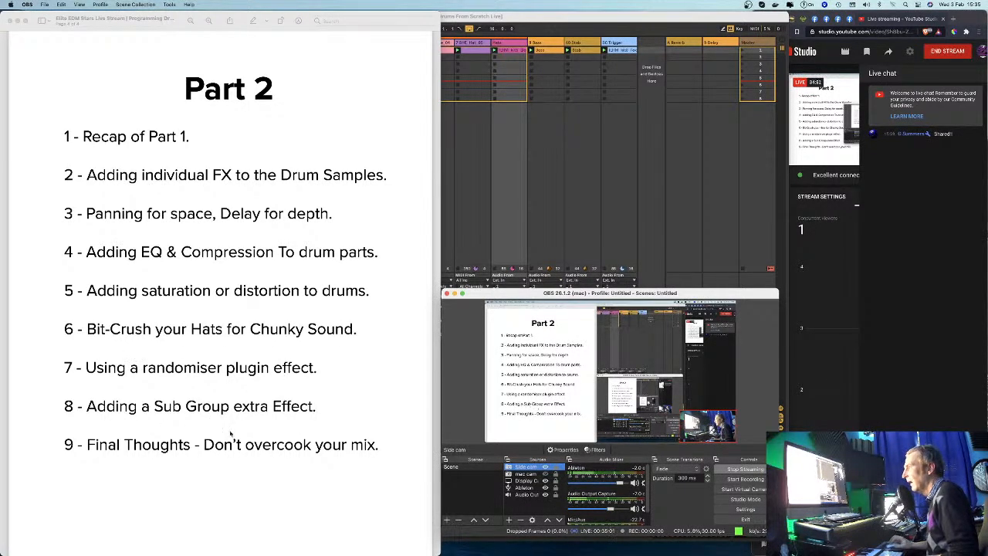
pyautogui.moveTo(525, 297); pyautogui.dragTo(542, 300)
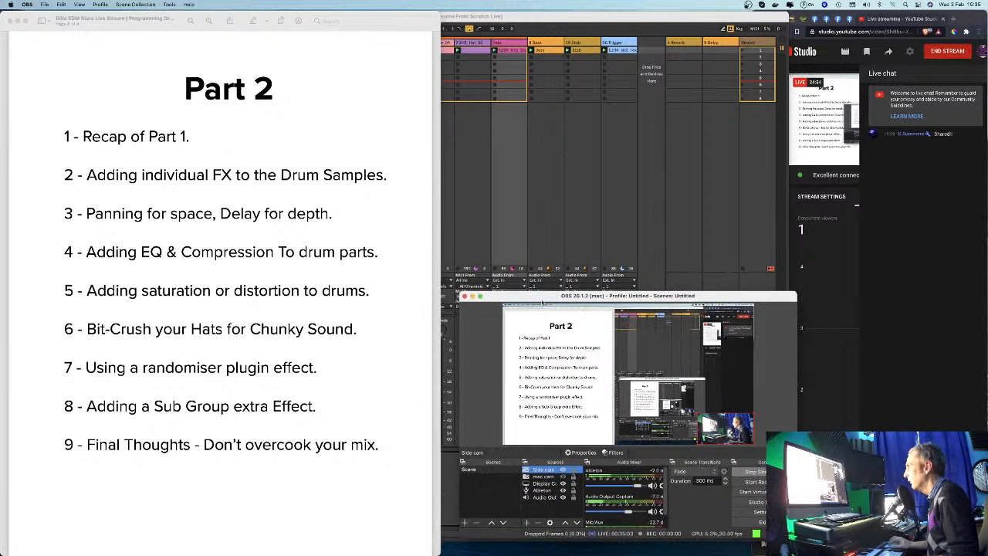
pyautogui.click(472, 296)
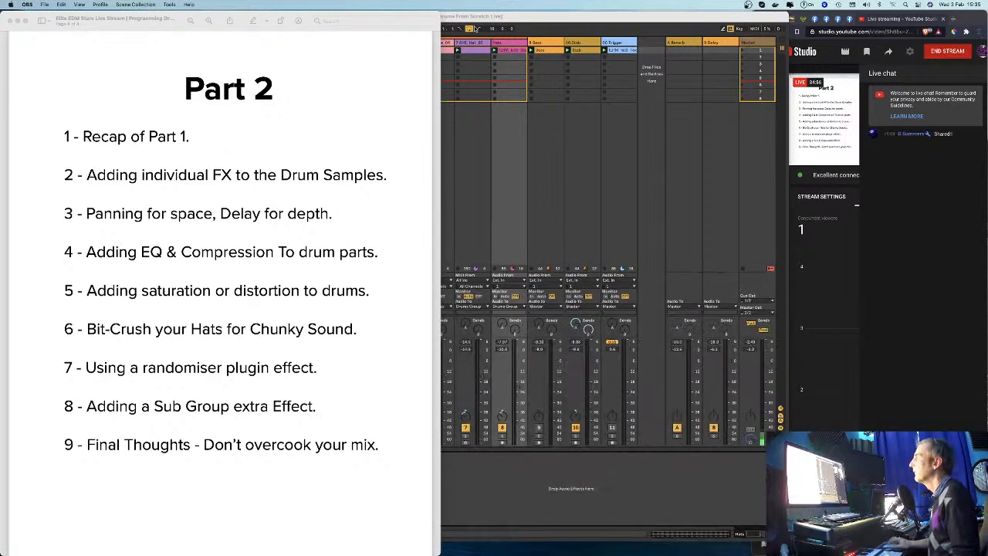
# Step: Return to Ableton Live, play the loop with the Drums Group soloed, and enable Vocal Fun Beat Repeat on the 808 Core Kit
pyautogui.click(474, 29)
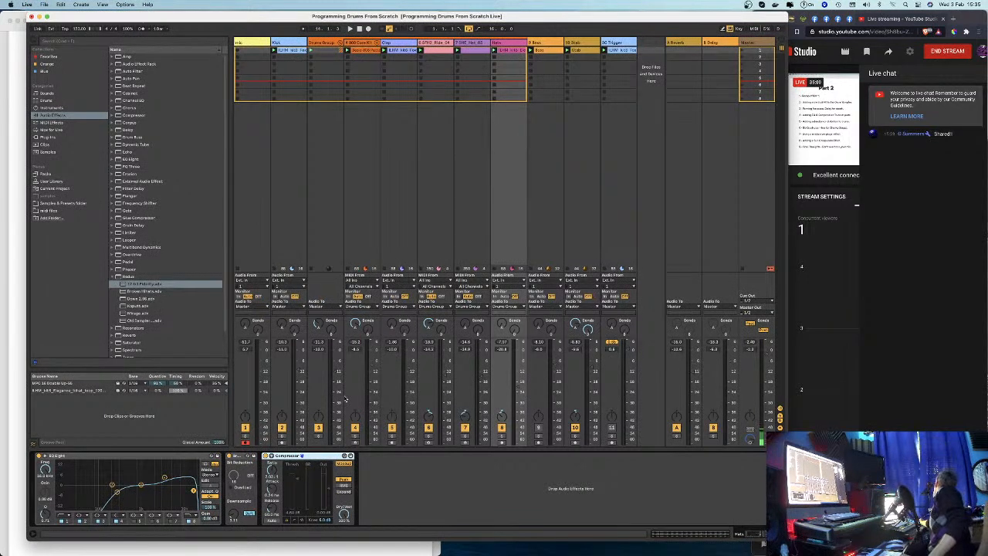
pyautogui.press('space')
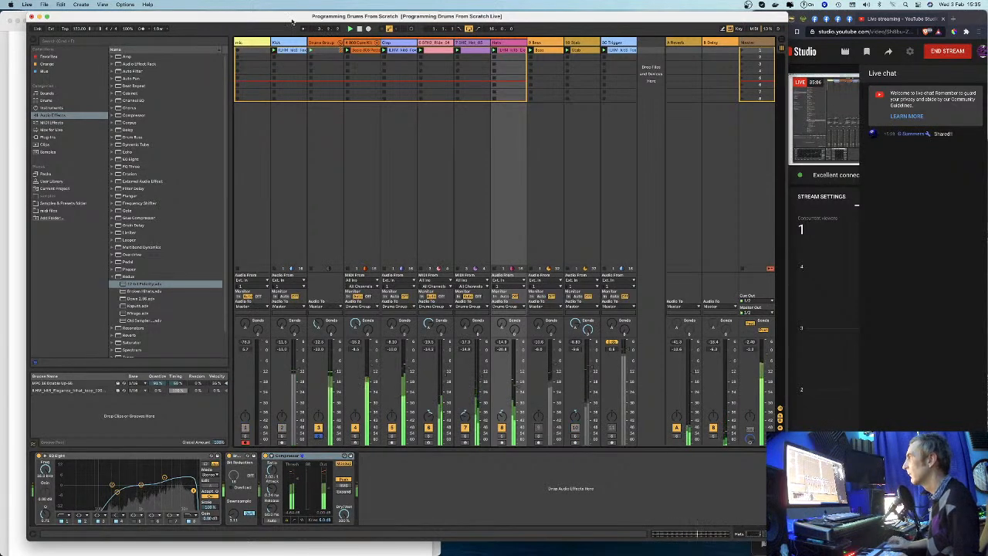
pyautogui.click(318, 437)
pyautogui.click(355, 44)
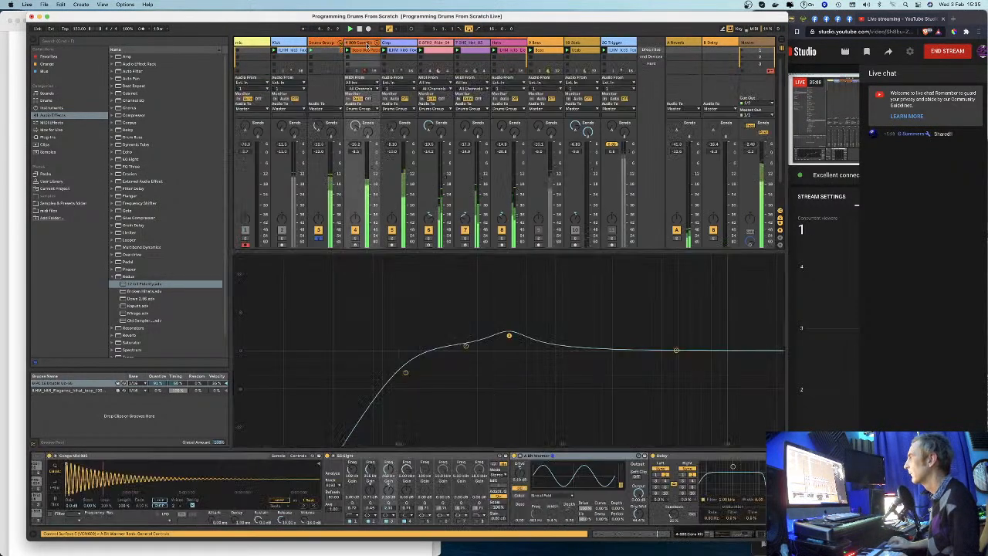
pyautogui.hscroll(10, 608, 466)
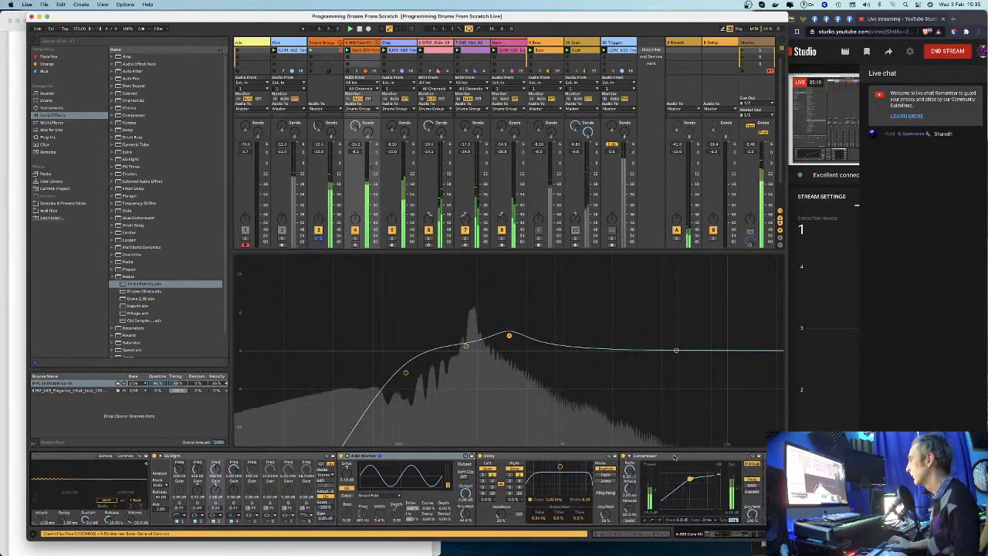
pyautogui.click(615, 456)
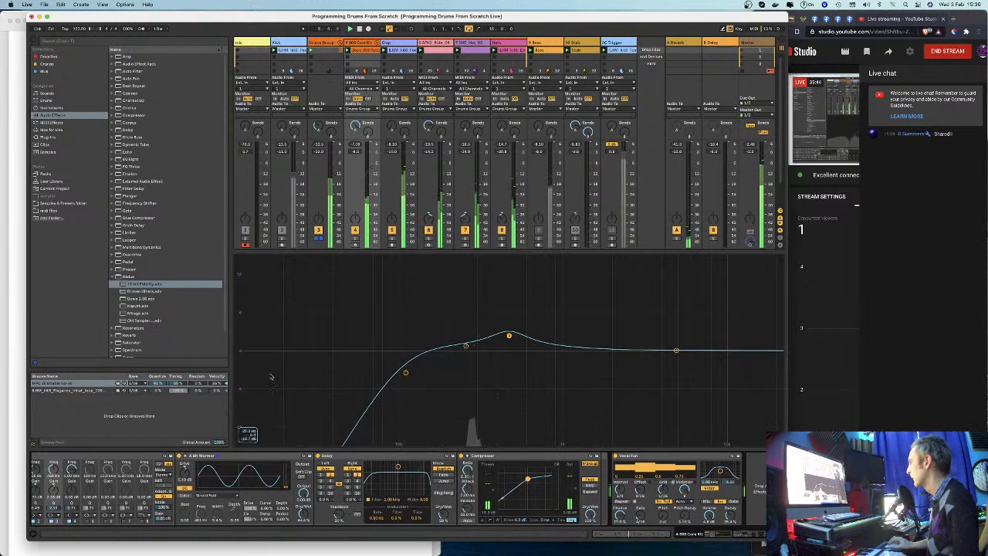
# Step: Unsolo the Drums Group and compare the 808 Core Kit with Beat Repeat in the full mix and soloed, leaving it unsoloed
pyautogui.click(318, 238)
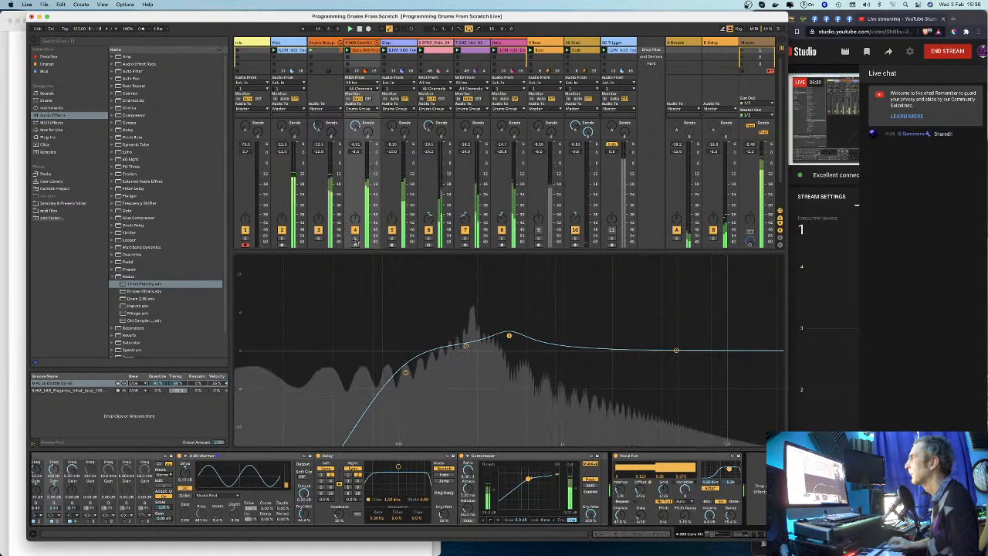
pyautogui.click(356, 240)
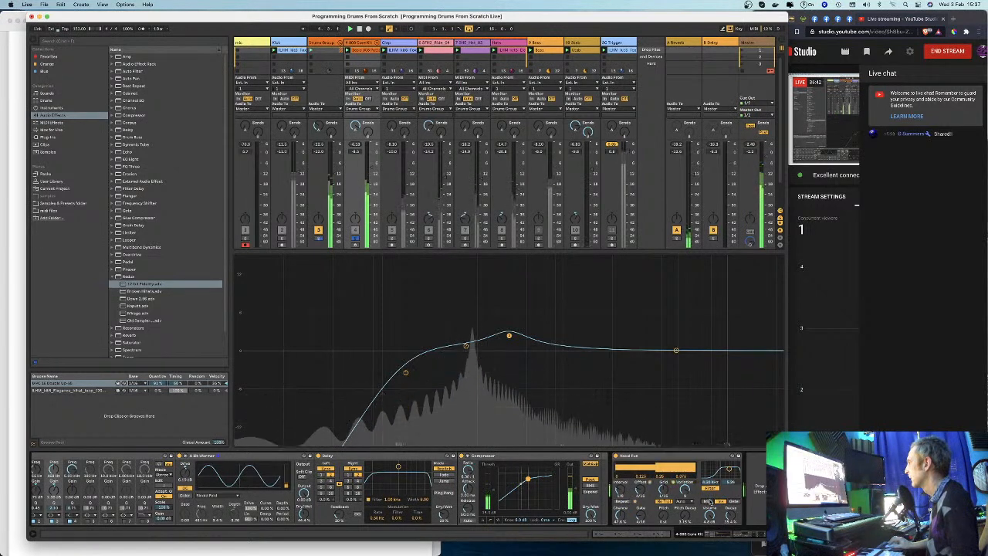
pyautogui.click(355, 238)
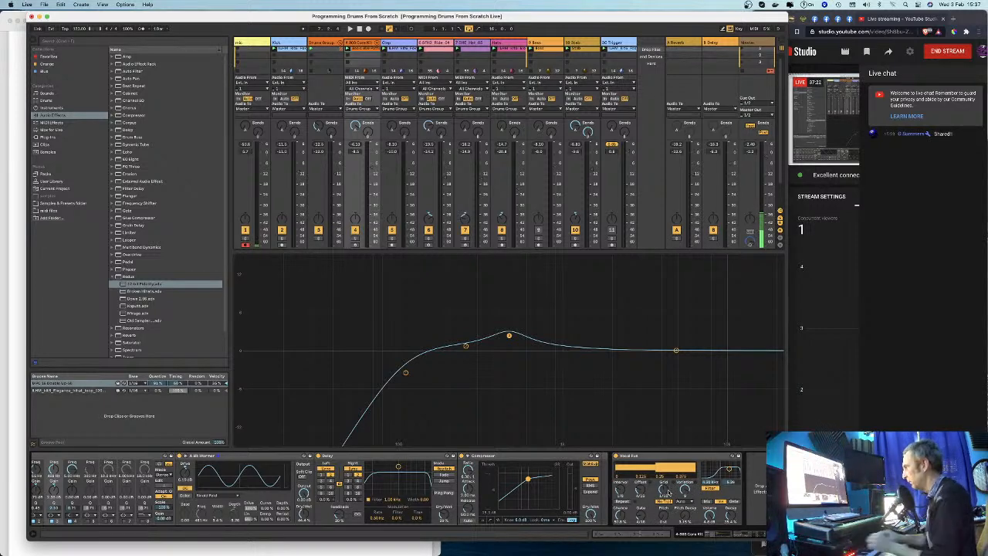
# Step: Show the Beat Repeat presets for the Vocal Fun device, then collapse their folder and reselect the device without swapping it
pyautogui.click(631, 465)
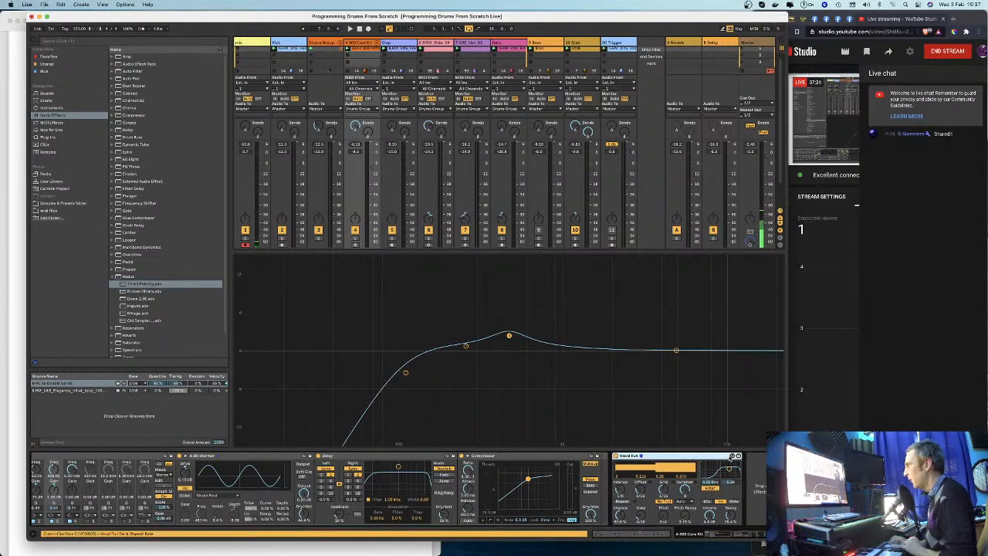
pyautogui.click(732, 455)
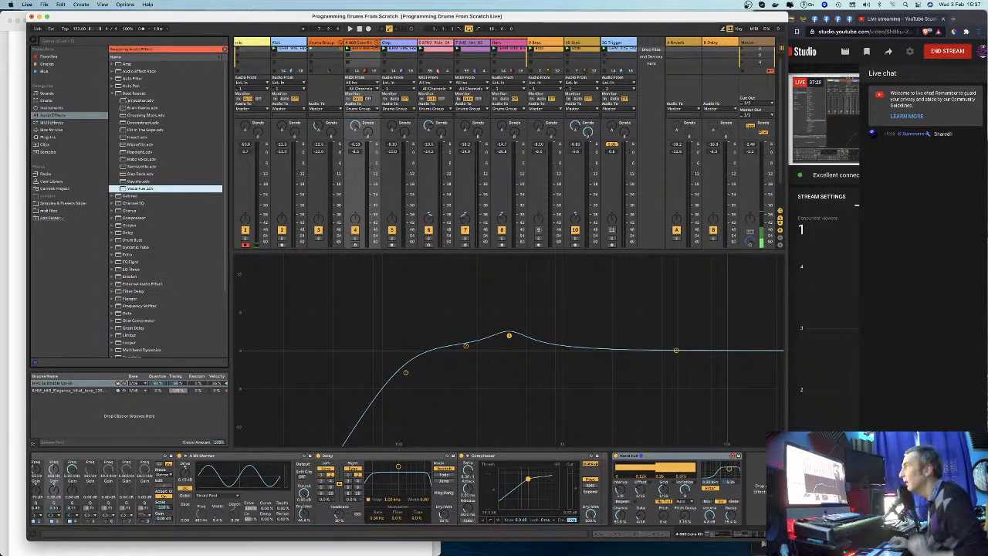
pyautogui.click(114, 93)
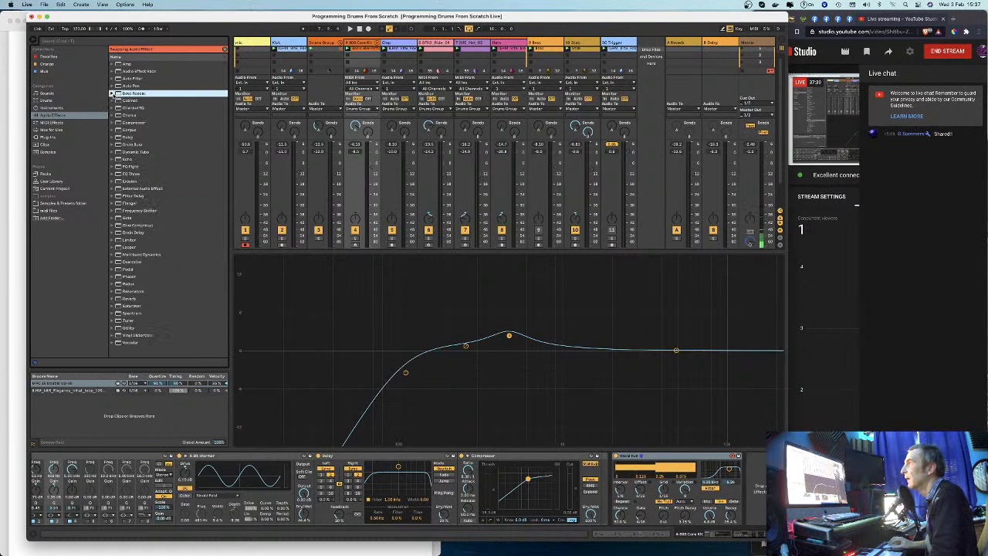
pyautogui.click(647, 456)
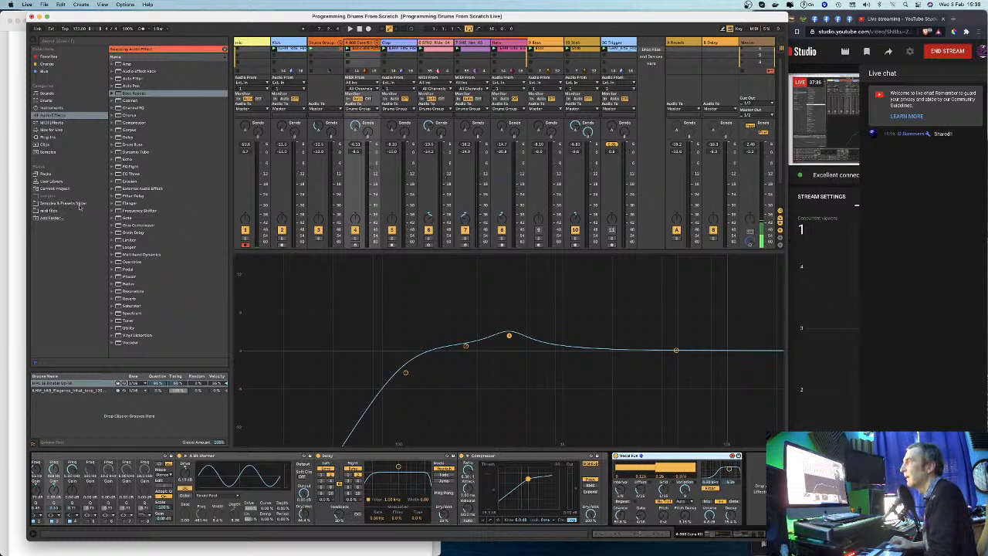
# Step: Look through the Max for Live audio effects and the Build and Drop and Core Library packs, then collapse the folders without swapping the device
pyautogui.click(48, 130)
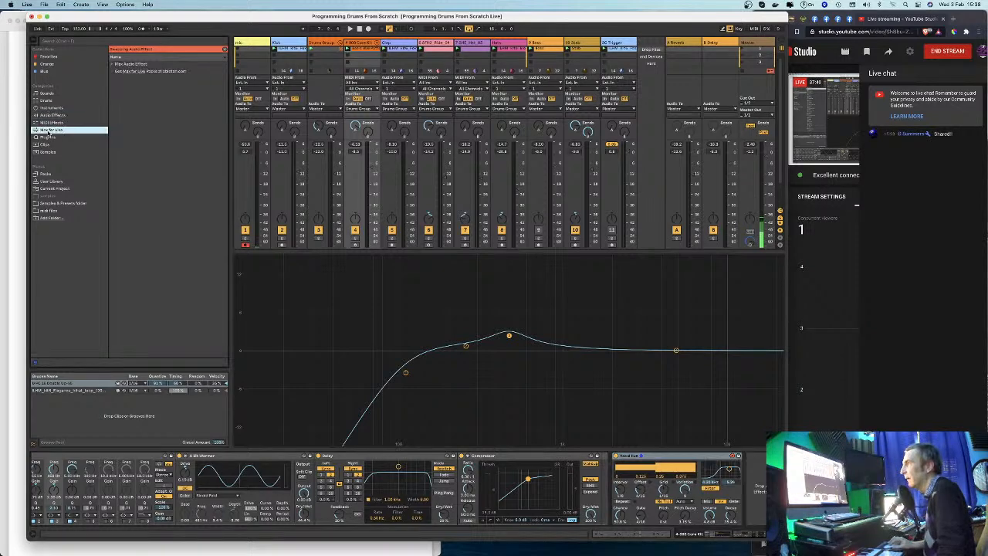
pyautogui.click(112, 64)
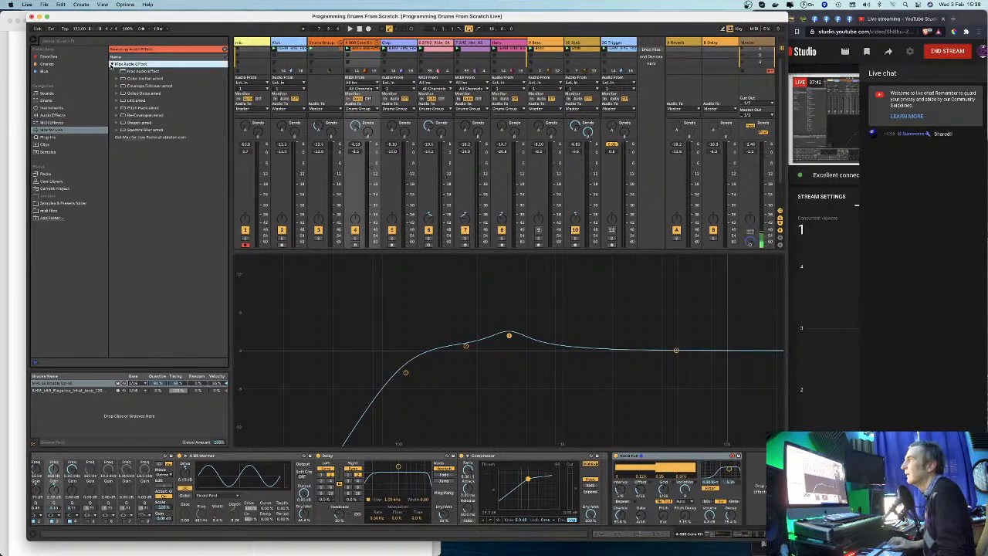
pyautogui.click(46, 174)
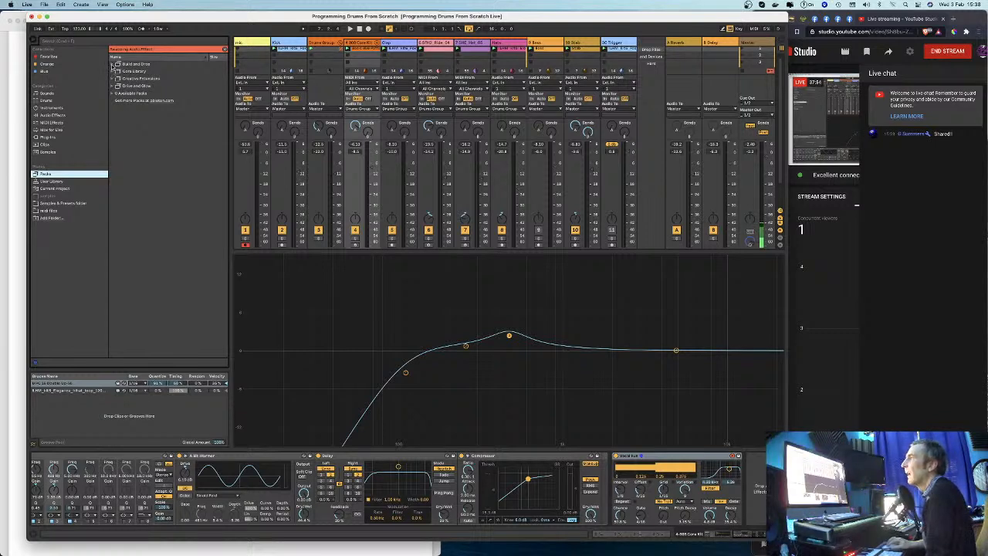
pyautogui.click(113, 64)
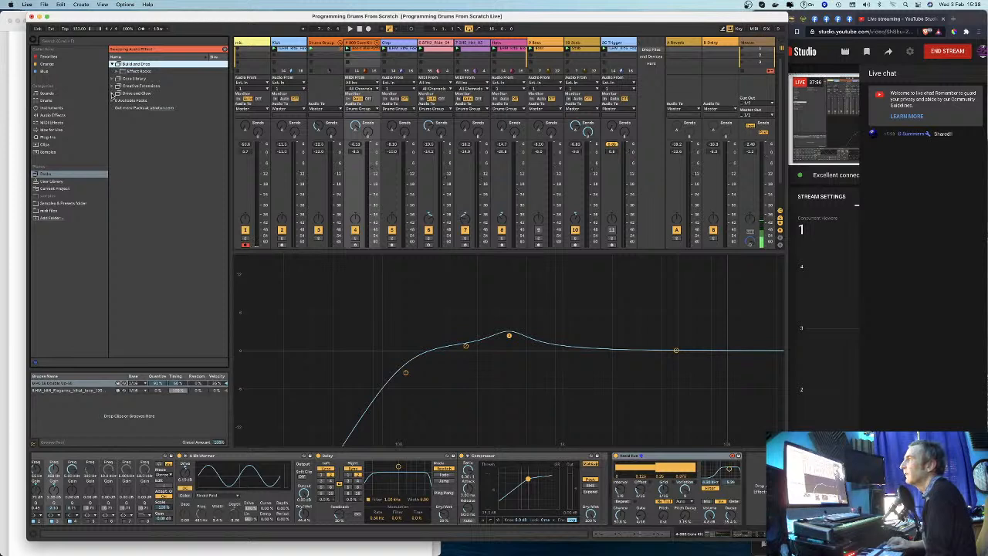
pyautogui.click(114, 79)
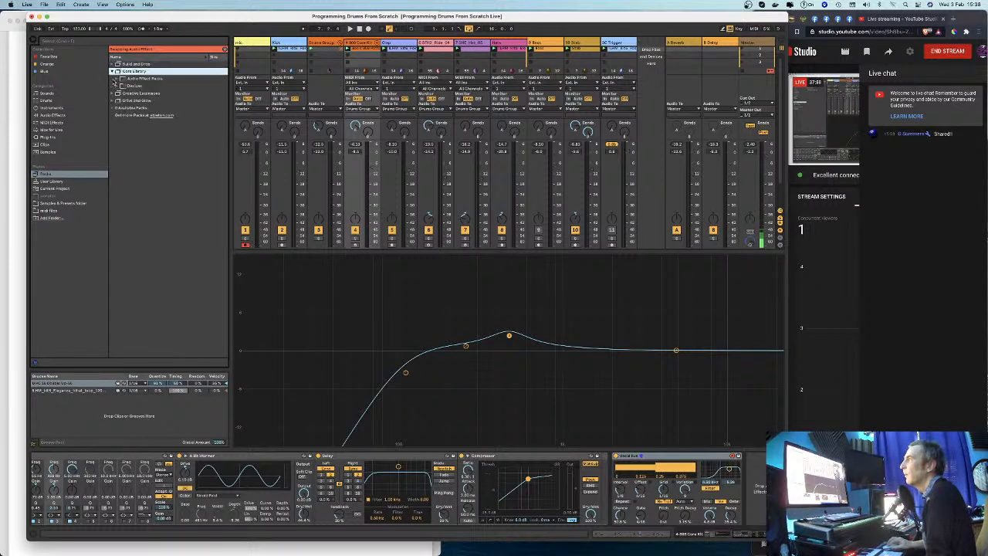
pyautogui.click(113, 71)
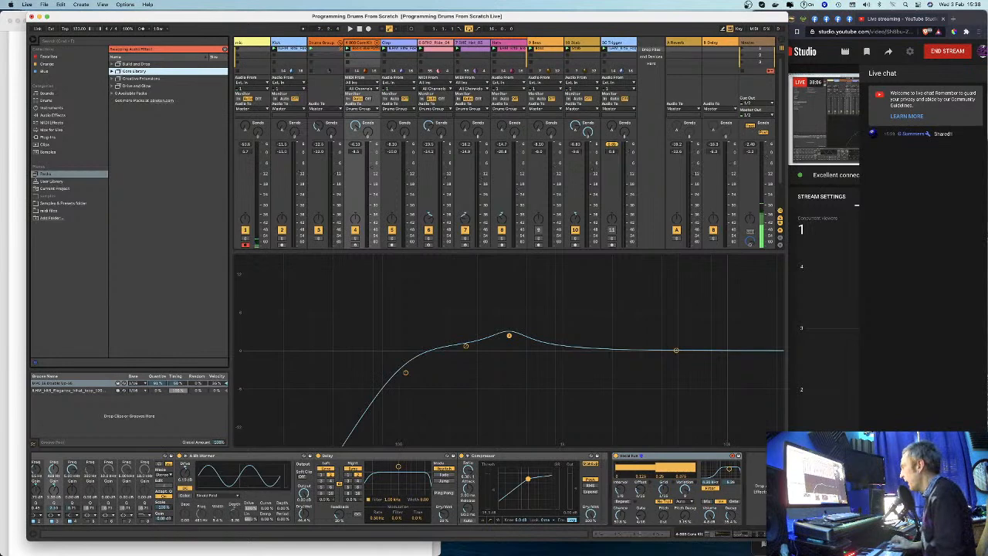
# Step: Hide the device chain, show the 808 Core Kit's individual drum pad channels, fold them again, and reopen the kit's devices
pyautogui.click(779, 533)
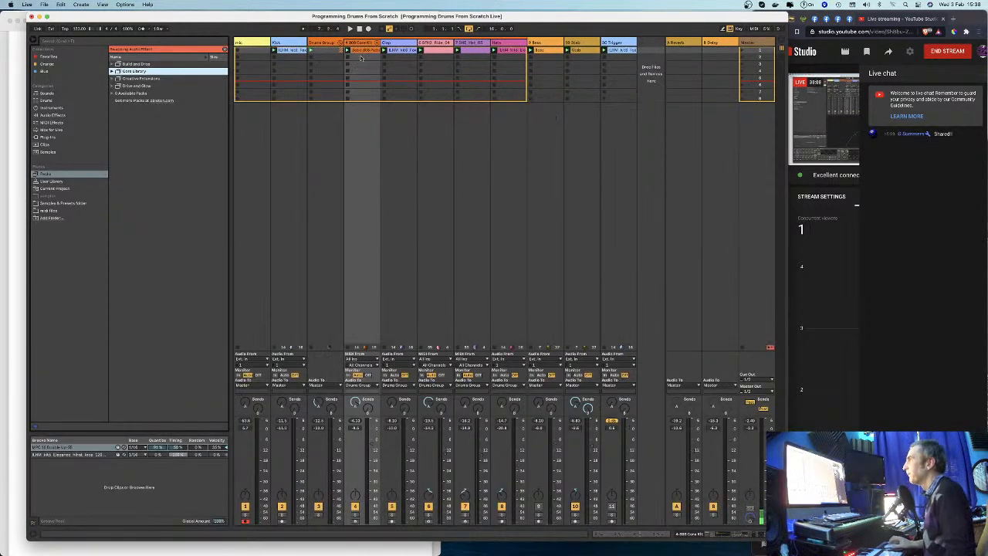
pyautogui.click(376, 44)
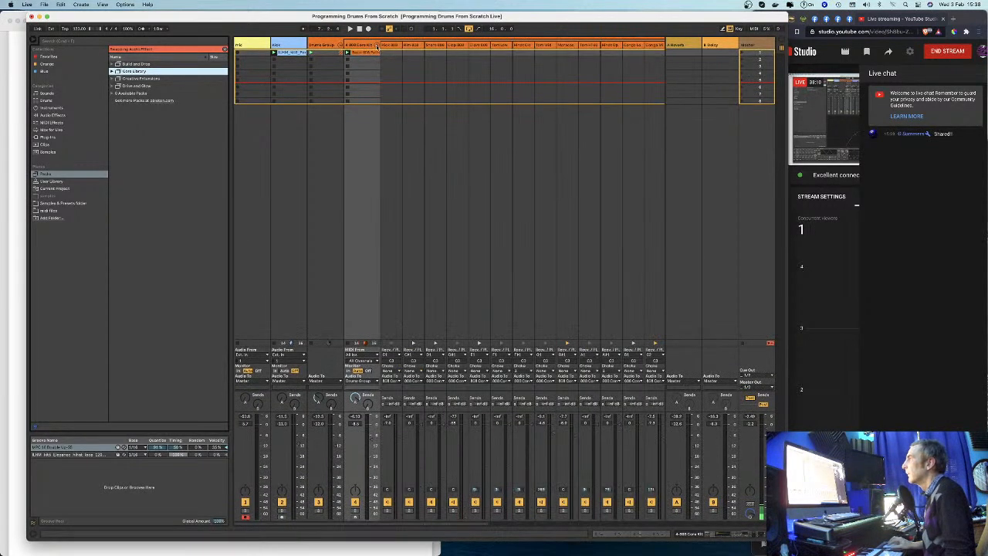
pyautogui.click(376, 44)
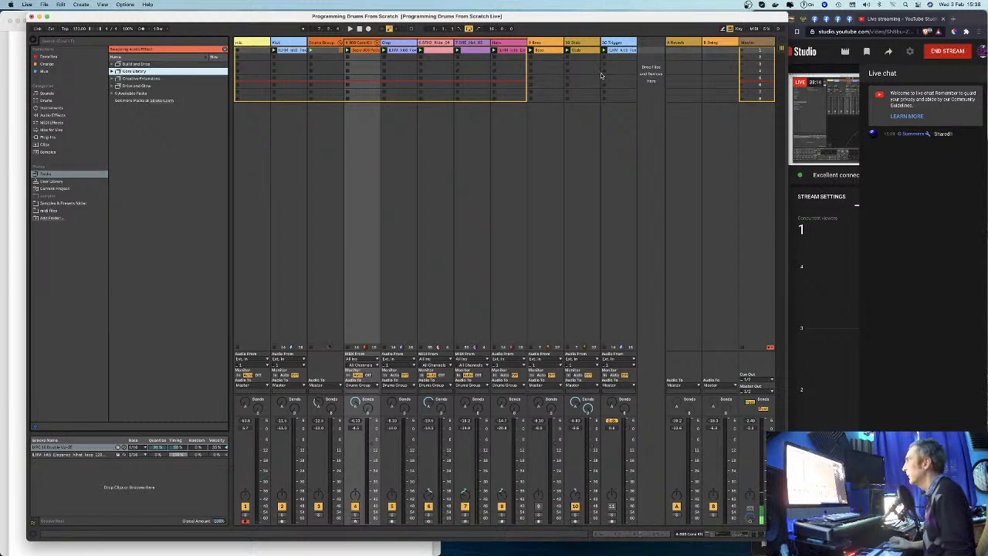
pyautogui.doubleClick(362, 44)
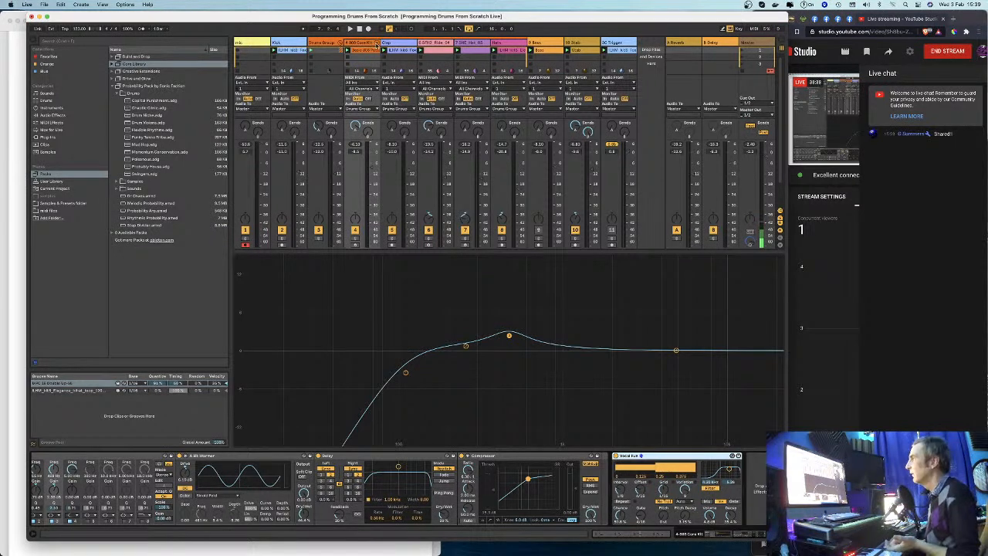
pyautogui.click(376, 44)
pyautogui.click(376, 44)
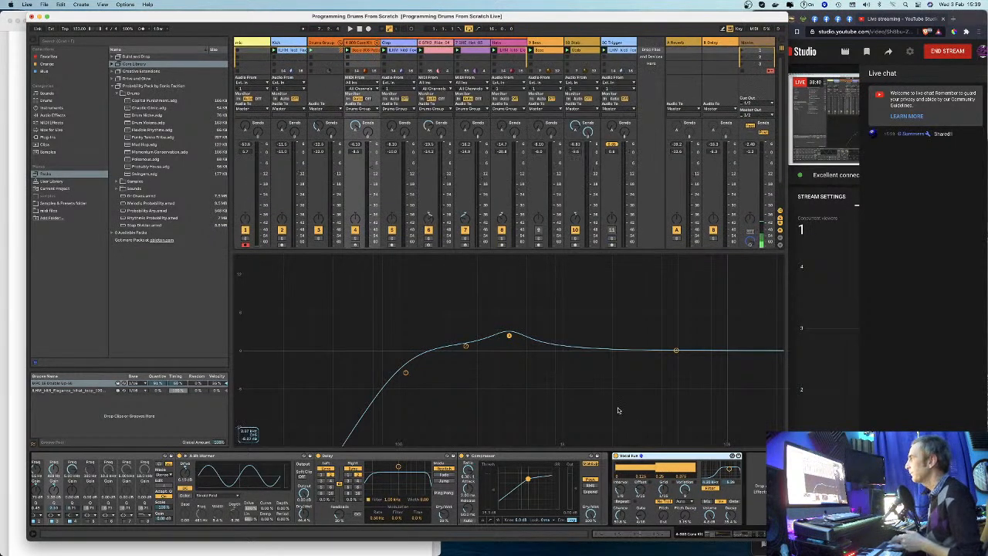
# Step: Enlarge the Live window slightly, hide the device chain, and fold the Drums Group so only its group track remains in the mixer
pyautogui.moveTo(788, 539); pyautogui.dragTo(787, 551)
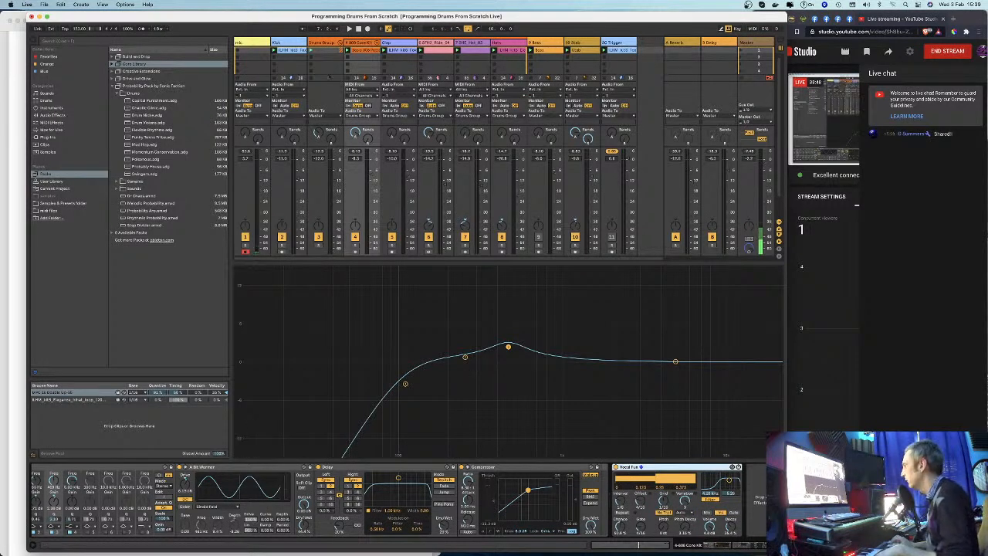
pyautogui.click(755, 536)
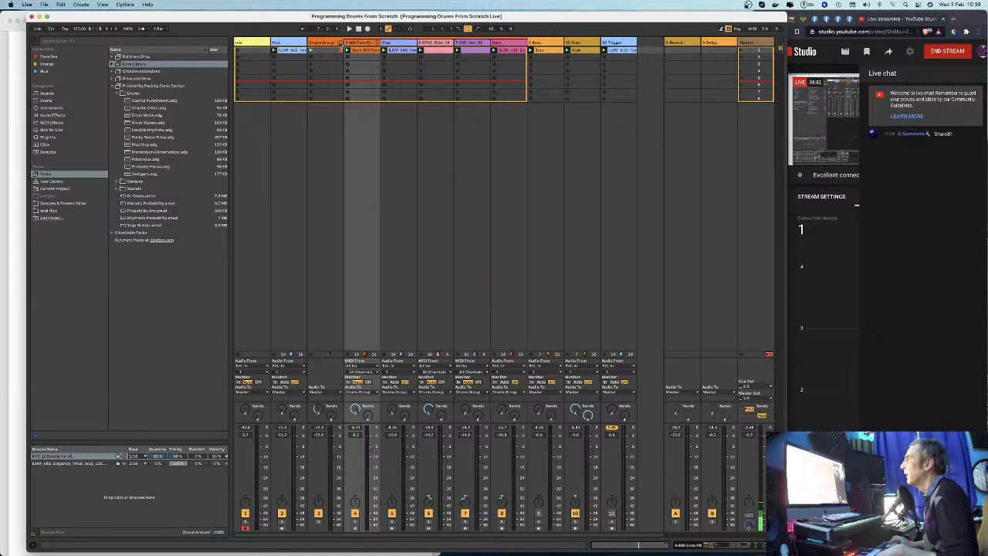
pyautogui.click(339, 43)
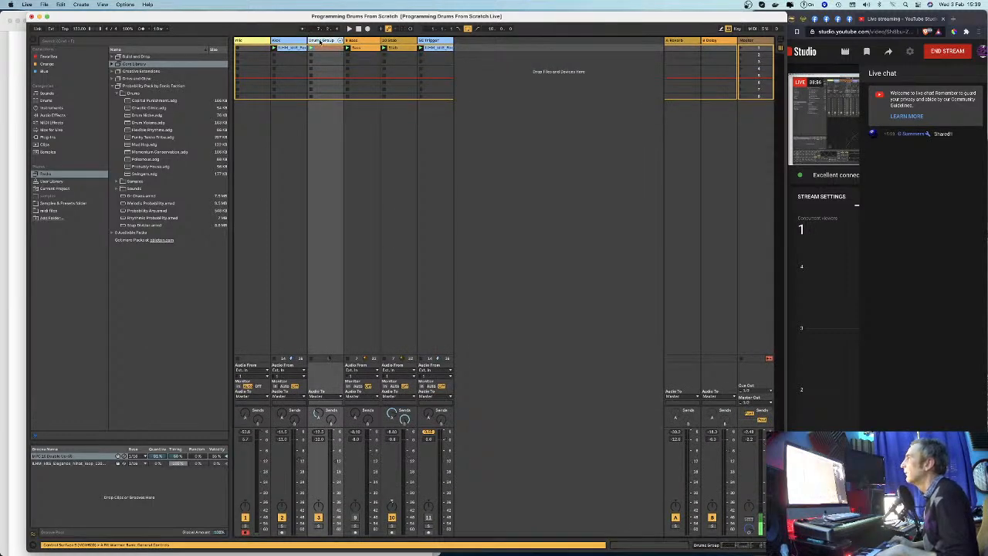
# Step: Insert a new audio track after the SC Trigger track and set its monitoring to In
pyautogui.rightClick(480, 58)
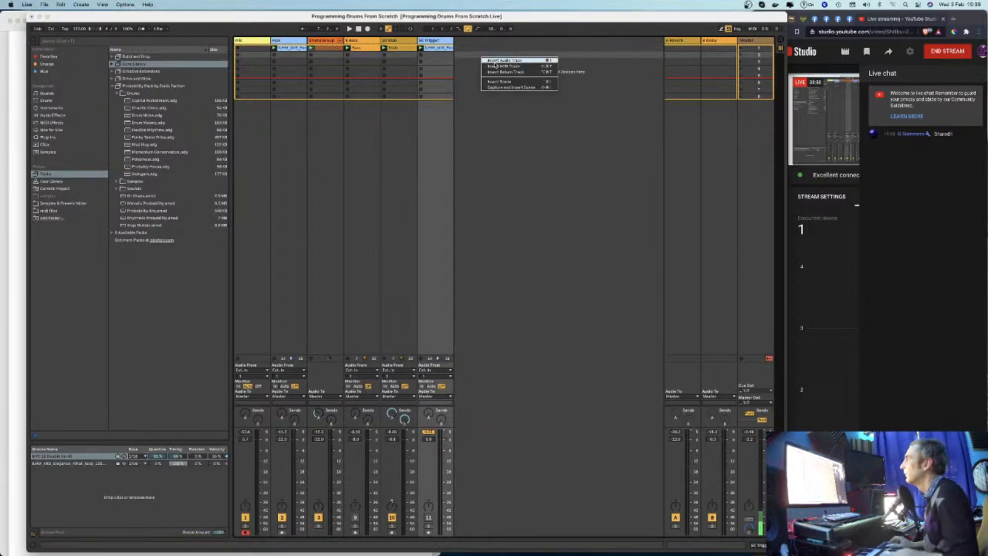
pyautogui.click(501, 61)
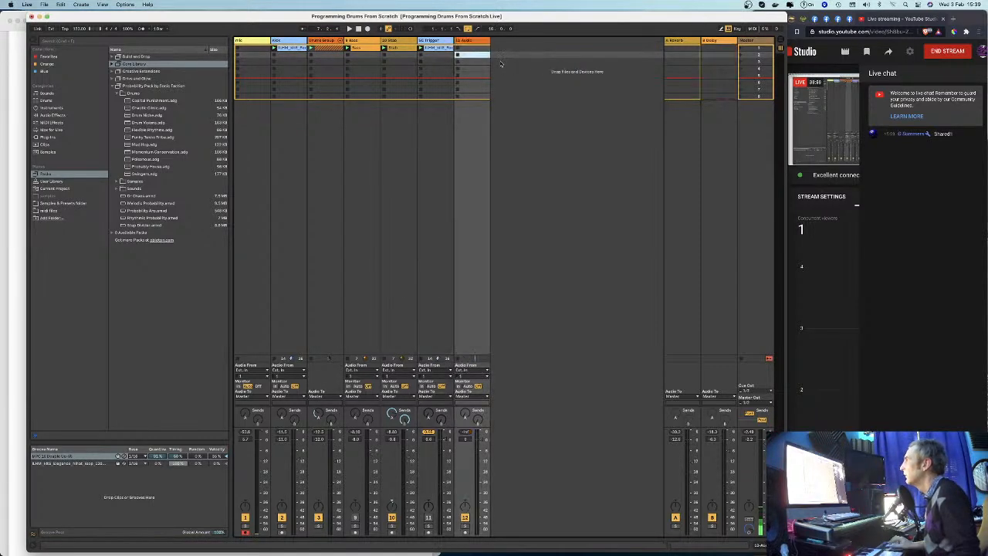
pyautogui.click(459, 387)
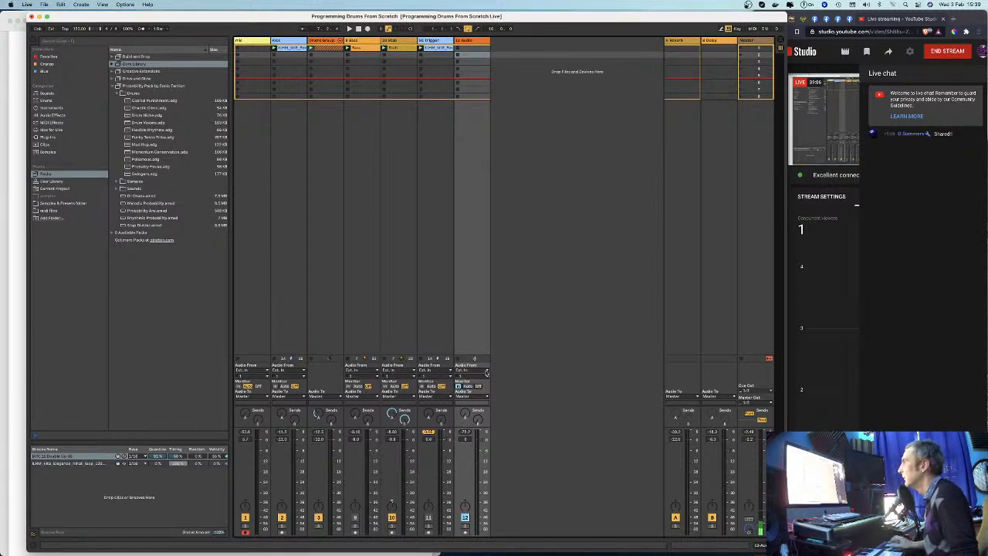
# Step: Rename the new audio track as Kick & Loops Sub
pyautogui.click(468, 41)
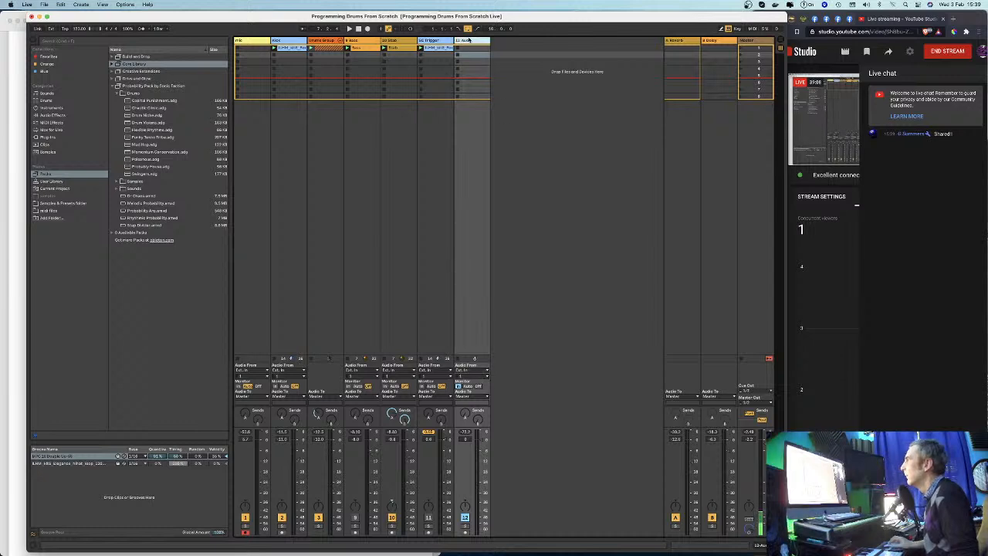
pyautogui.press('super+r')
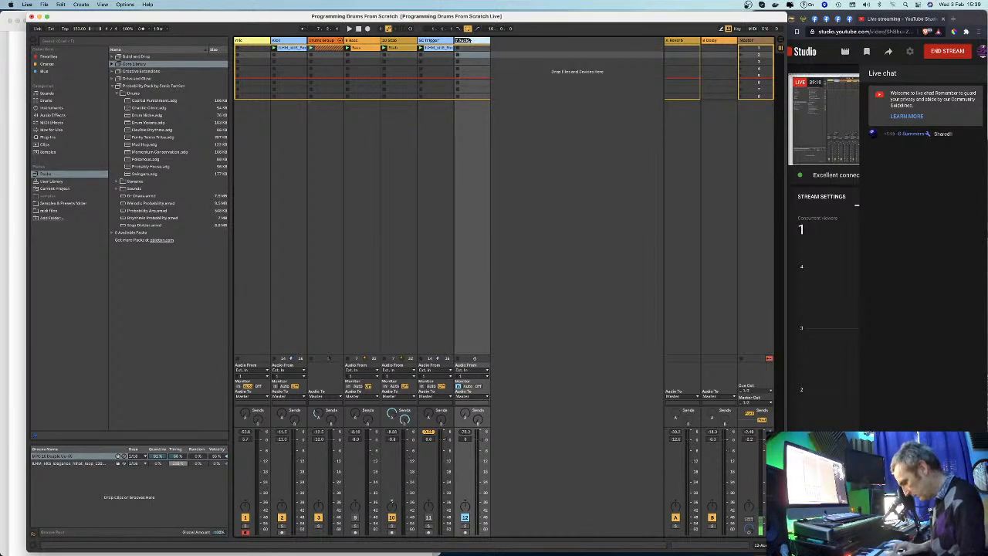
pyautogui.write('Kick')
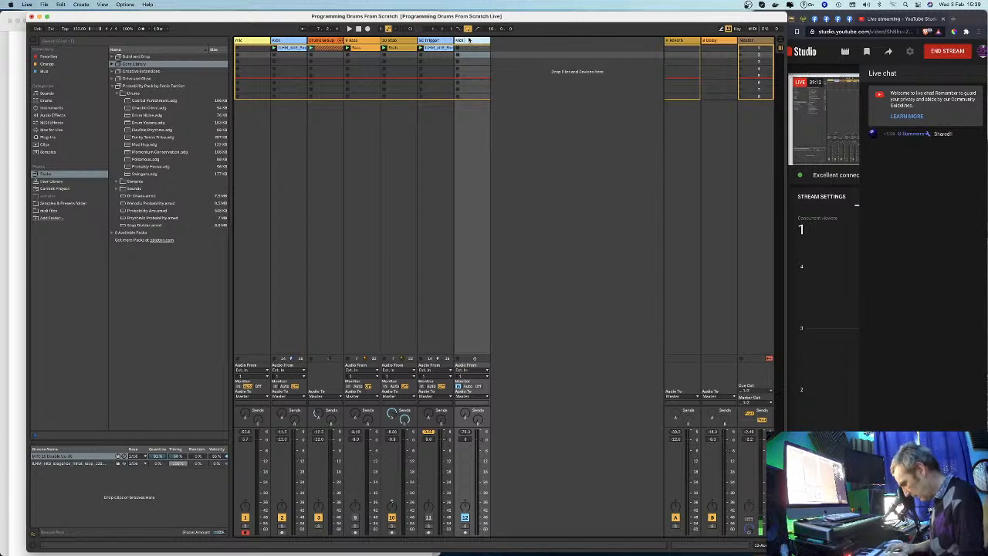
pyautogui.write(' & Snare Sid')
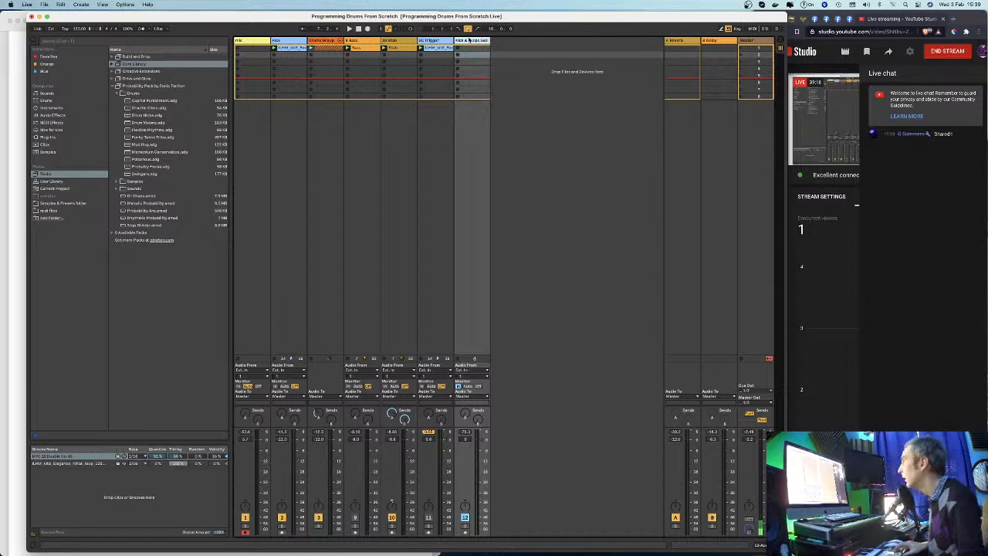
pyautogui.press('Return')
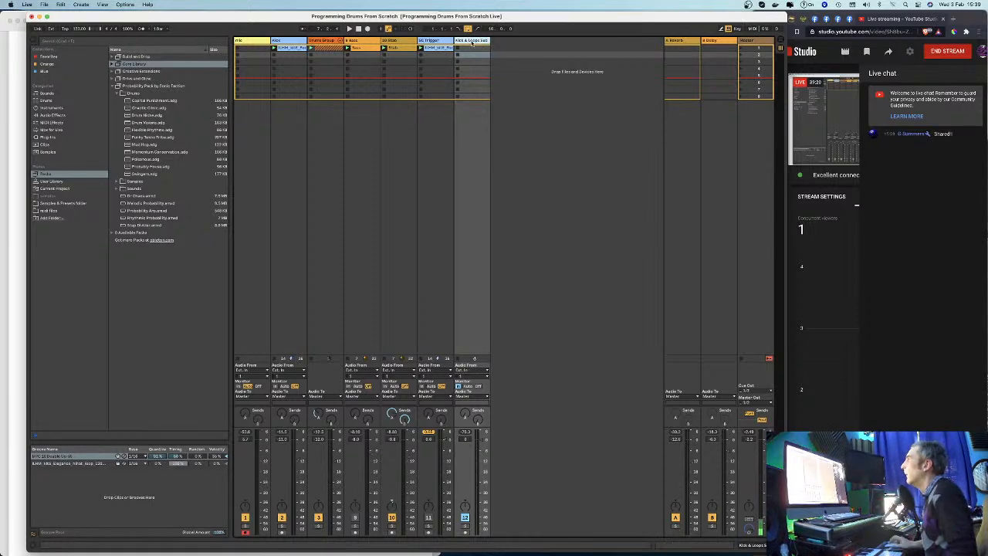
# Step: Route the audio outputs of the Kick track and the Drums Group to the Kick & Loops Sub track
pyautogui.click(297, 43)
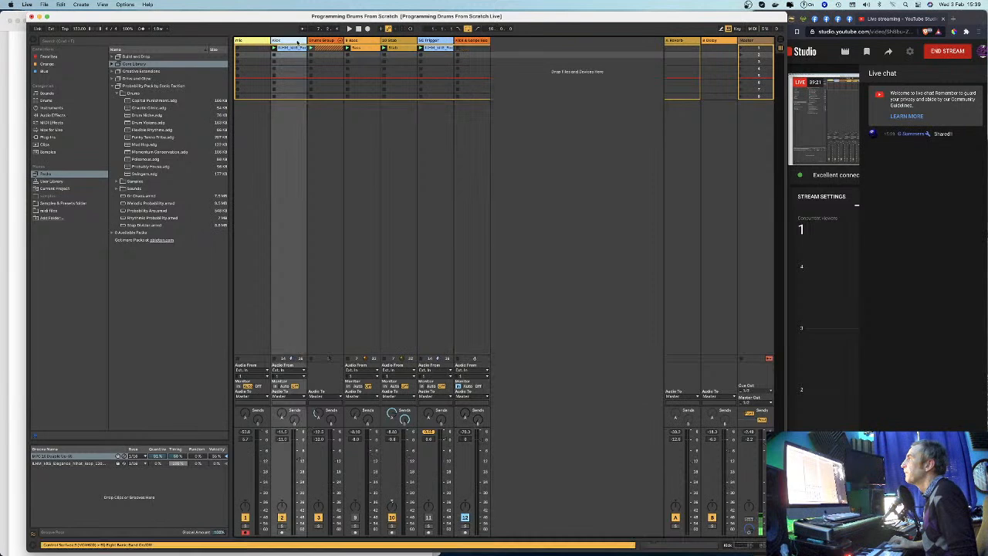
pyautogui.click(305, 397)
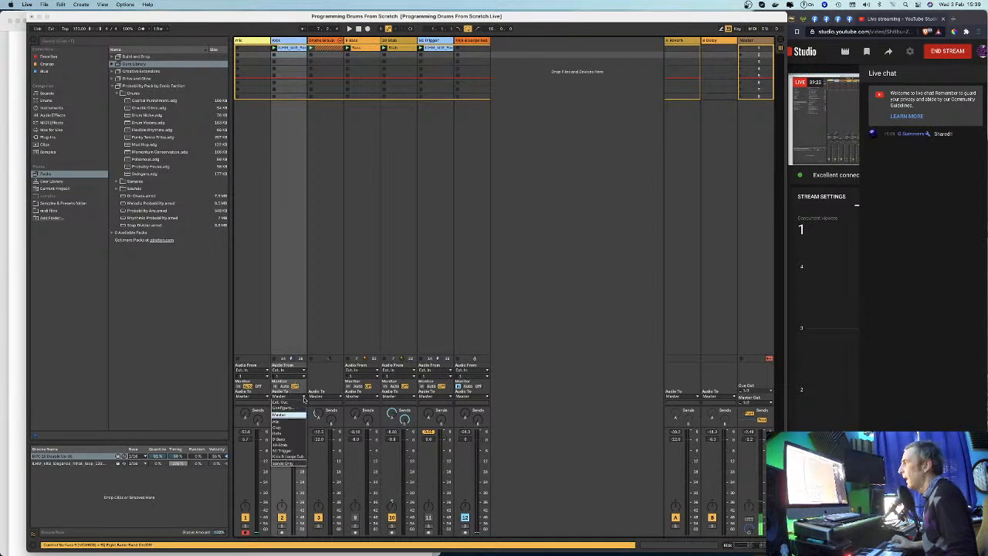
pyautogui.click(291, 460)
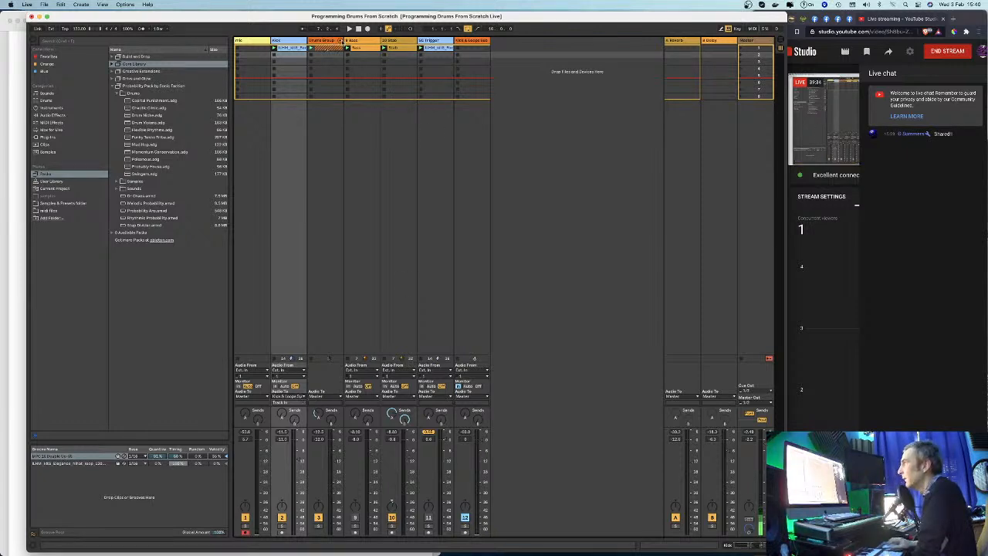
pyautogui.click(339, 397)
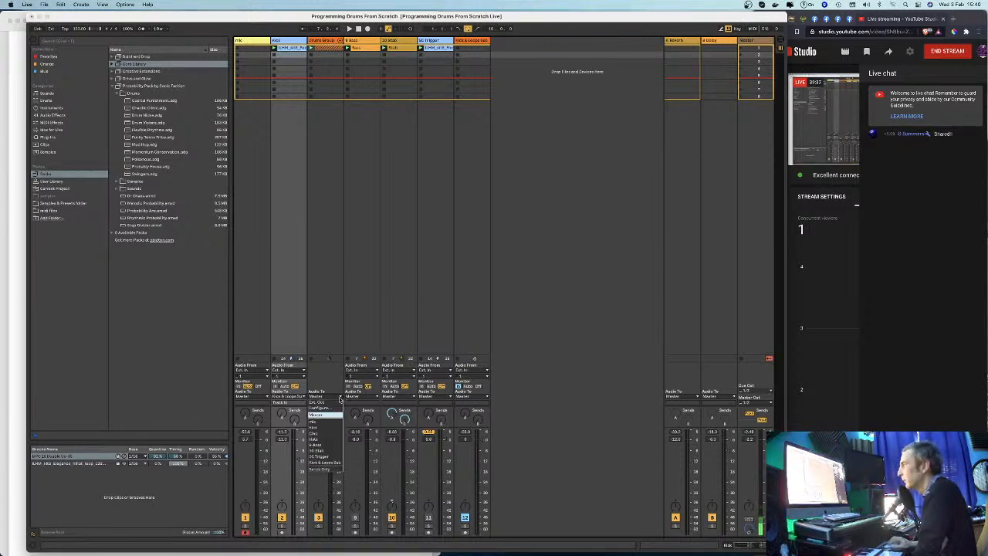
pyautogui.click(331, 463)
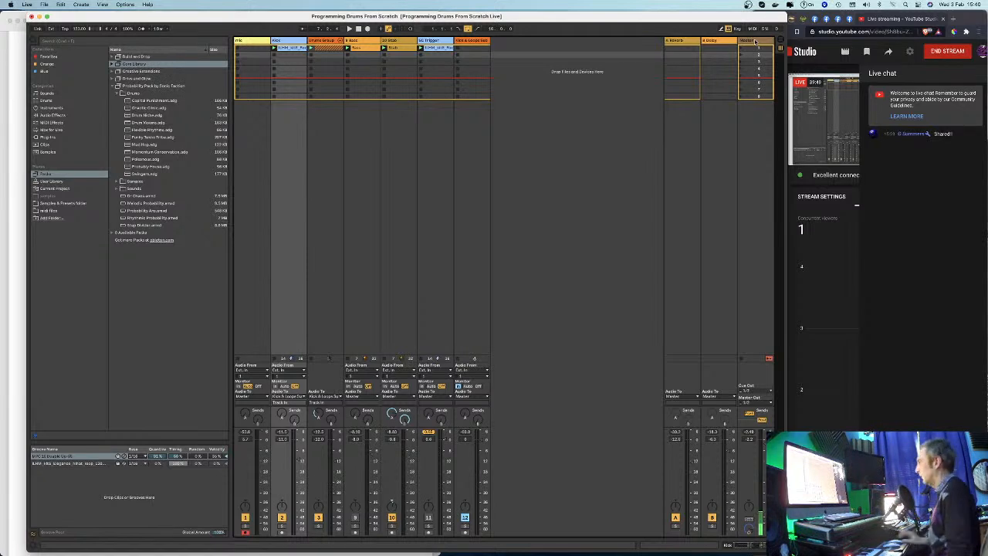
pyautogui.click(755, 41)
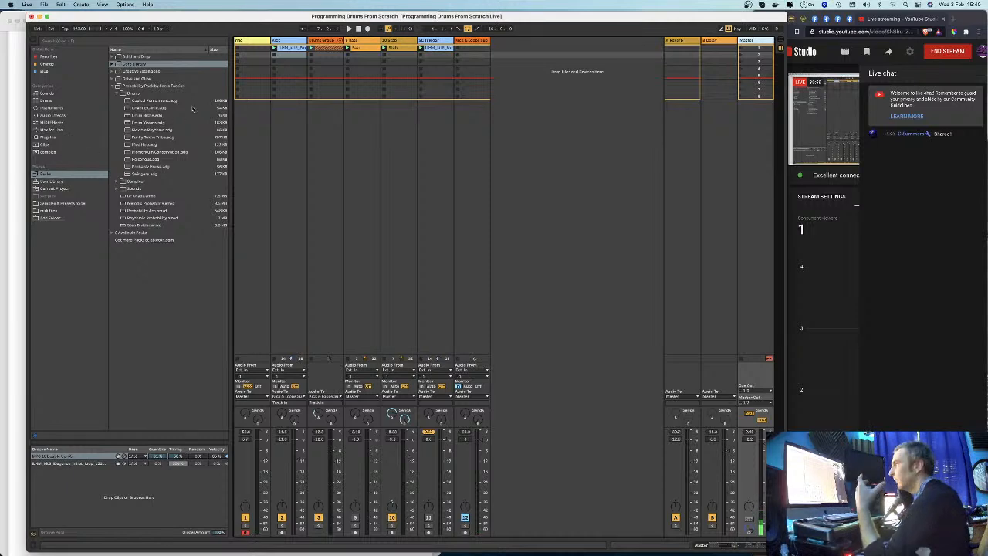
pyautogui.moveTo(209, 18); pyautogui.dragTo(202, 17)
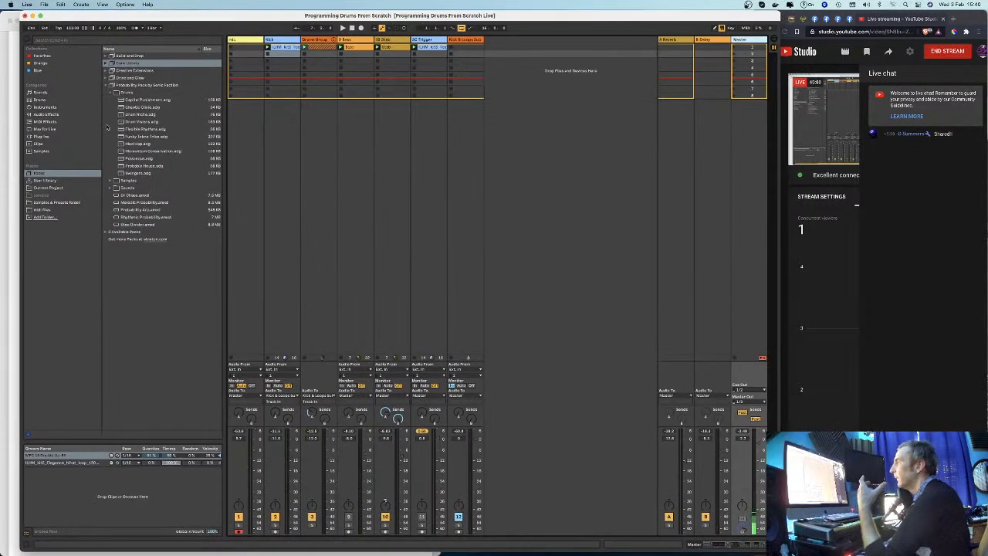
pyautogui.moveTo(228, 142); pyautogui.dragTo(260, 141)
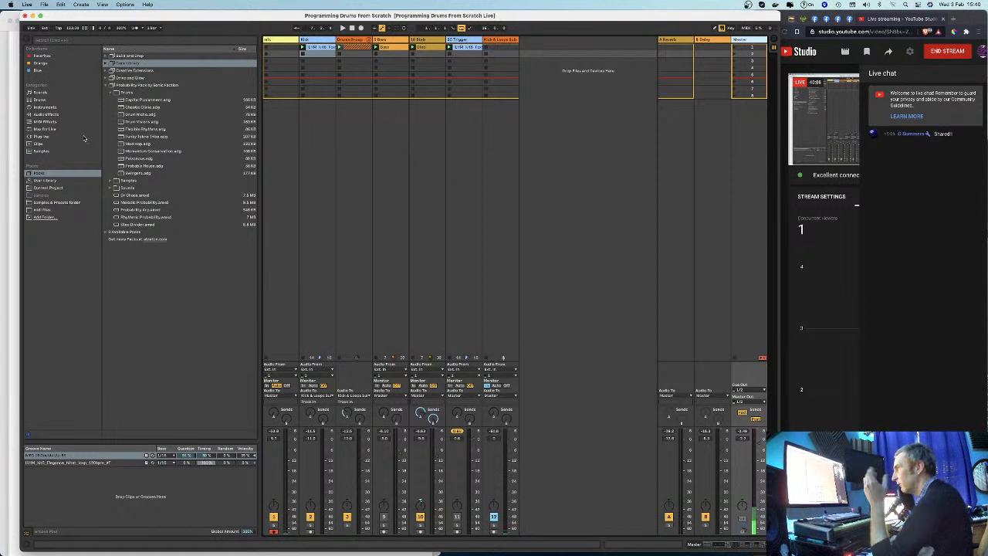
pyautogui.click(47, 114)
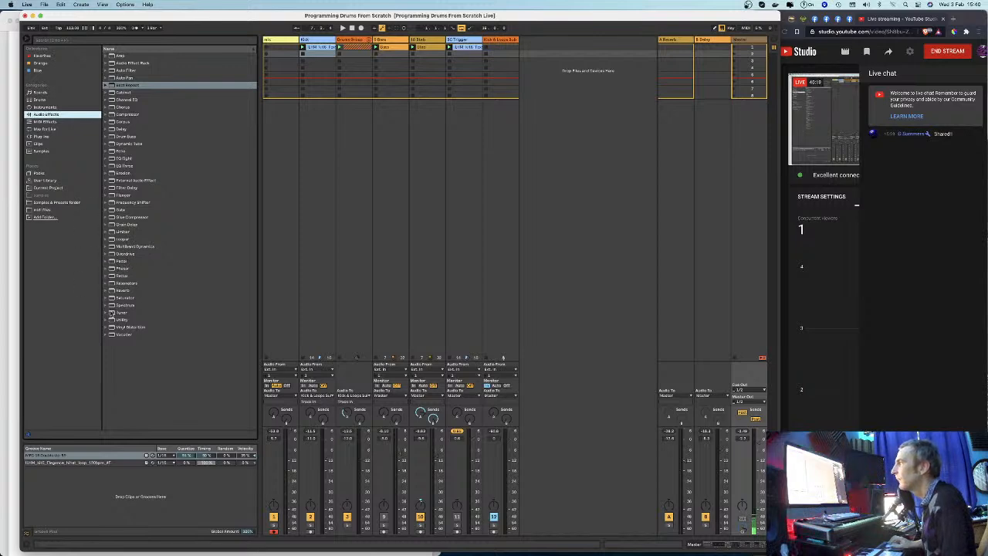
pyautogui.moveTo(119, 210); pyautogui.dragTo(728, 163)
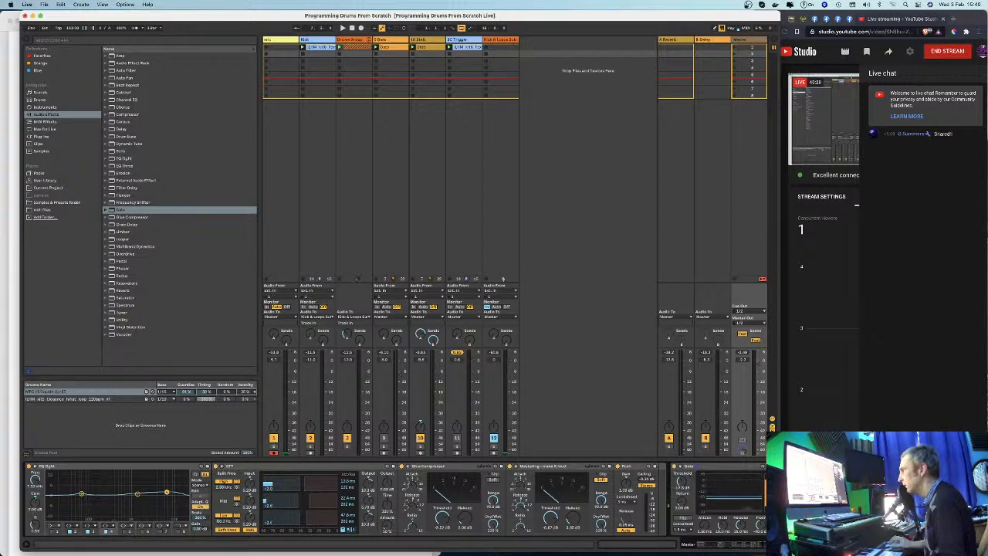
# Step: Switch to the minimised OBS window for a brief look, then return to Ableton Live
pyautogui.moveTo(726, 554)
pyautogui.click(780, 544)
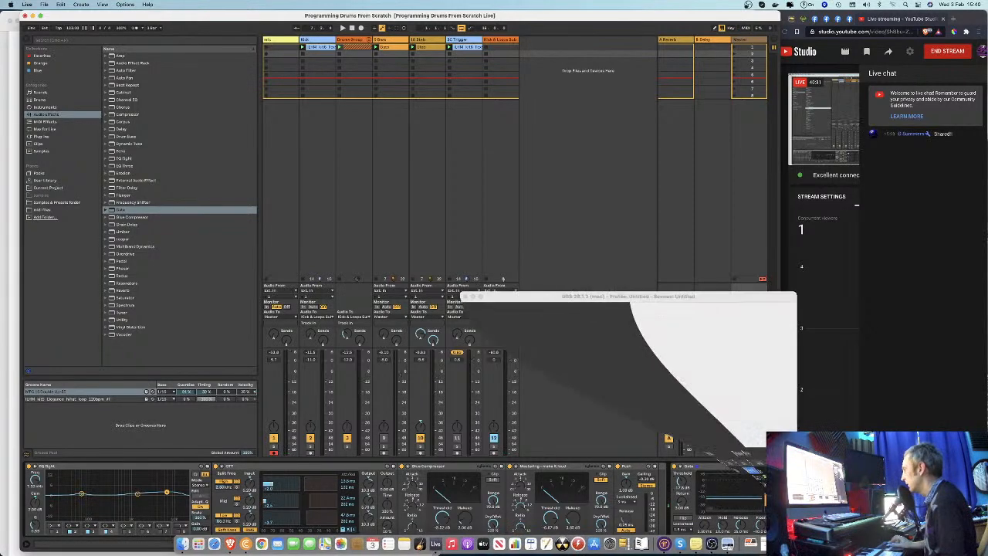
pyautogui.moveTo(628, 292); pyautogui.dragTo(527, 193)
# Step: Lower the threshold of the Gate on the Master track
pyautogui.click(684, 488)
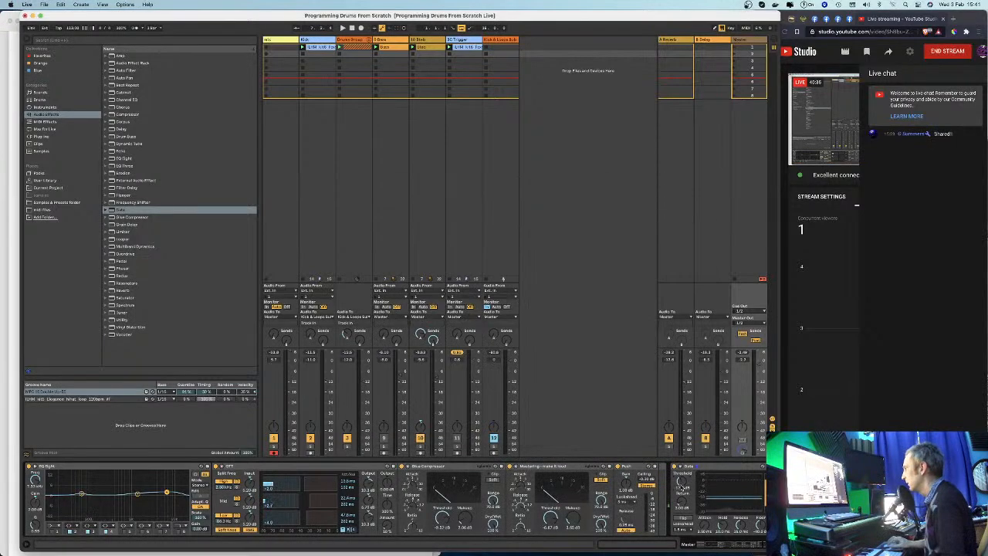
pyautogui.moveTo(680, 483); pyautogui.dragTo(681, 505)
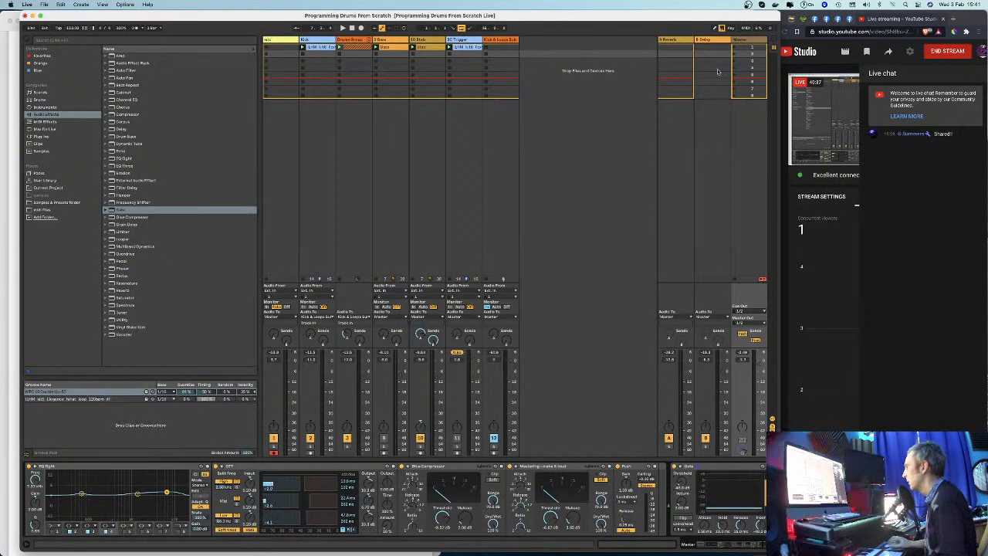
# Step: Move the Ableton Live window aside, bring the OBS window forward beside it, and return to the Gate's threshold on the Master track
pyautogui.moveTo(734, 15); pyautogui.dragTo(595, 15)
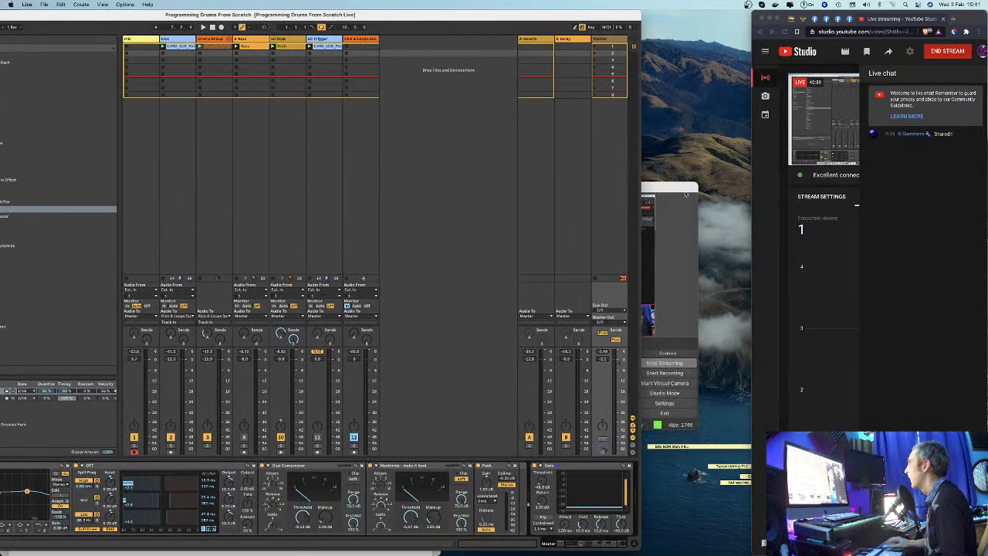
pyautogui.click(698, 191)
pyautogui.moveTo(697, 191); pyautogui.dragTo(700, 193)
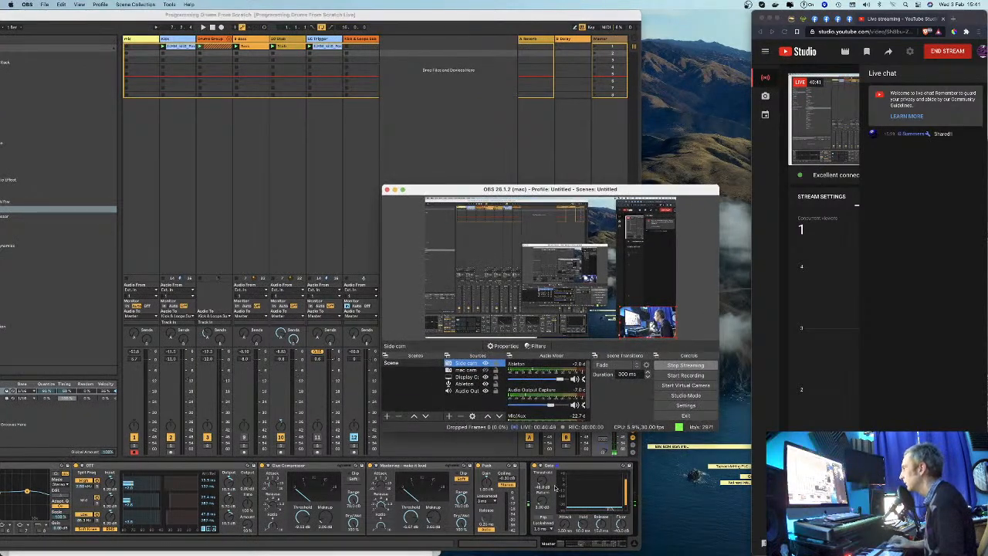
pyautogui.moveTo(550, 189); pyautogui.dragTo(705, 170)
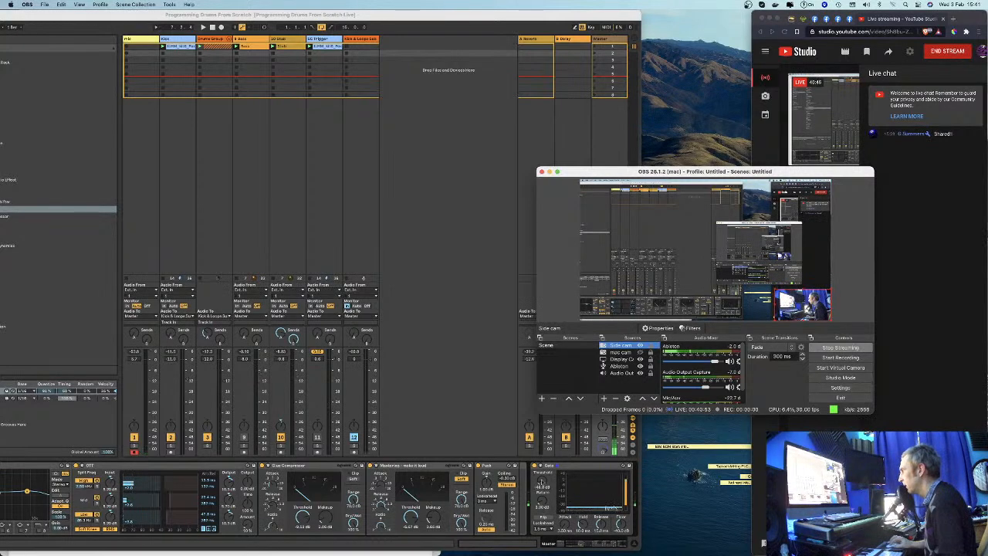
pyautogui.click(540, 485)
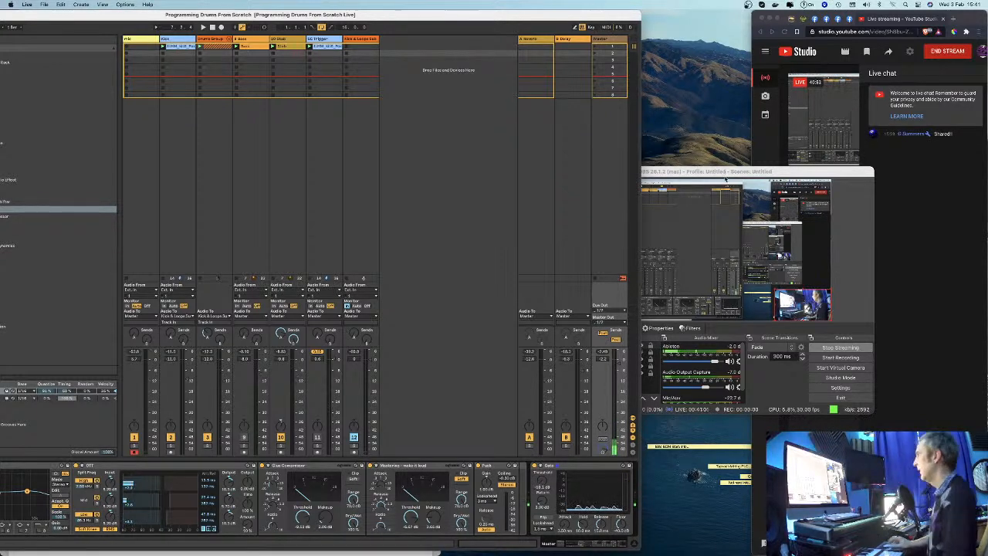
# Step: Move the Ableton Live window back into view and minimise the OBS window
pyautogui.moveTo(507, 3); pyautogui.dragTo(615, 4)
pyautogui.click(793, 172)
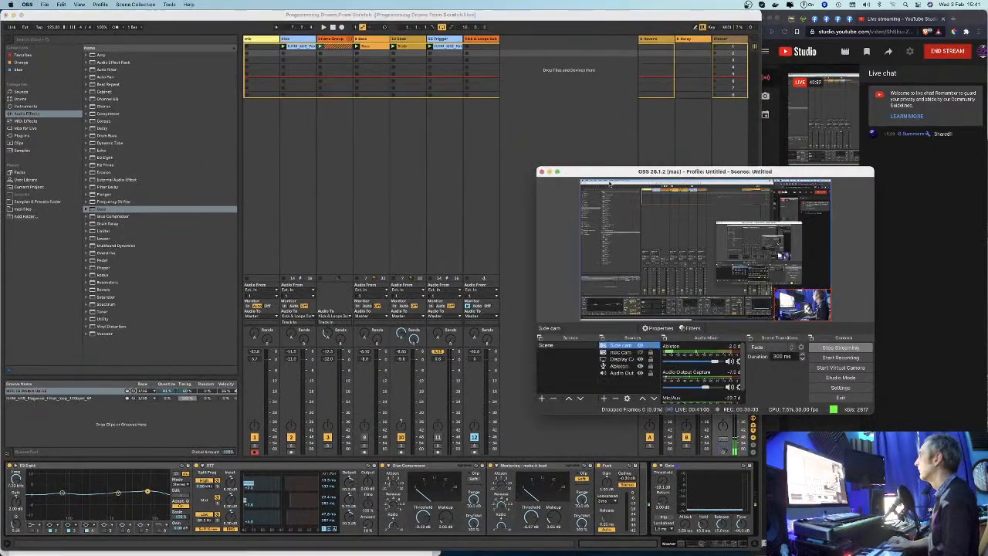
pyautogui.click(549, 171)
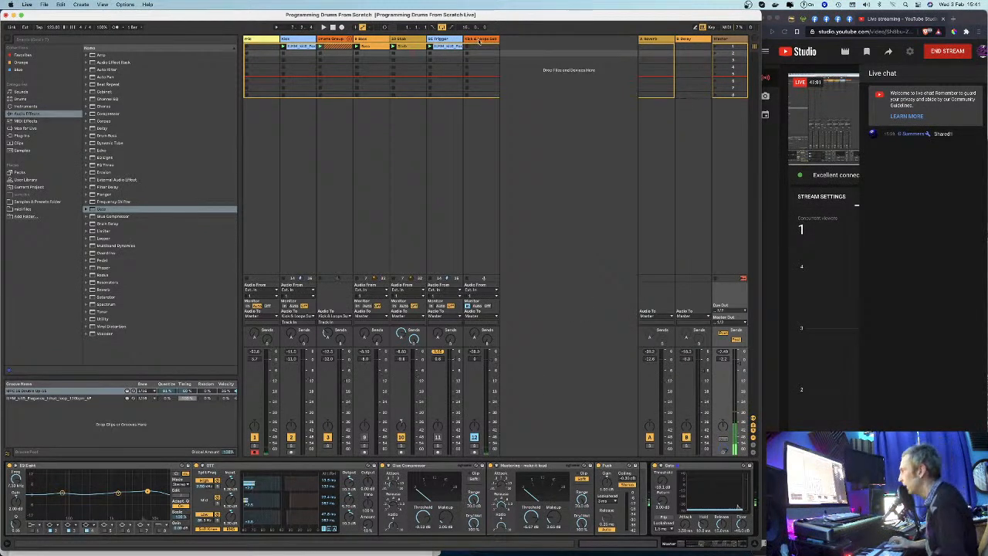
# Step: Load the Glue Compressor preset "Drum - Gentle Sidechain EQ" on the Kick & Loops Sub track and insert an Auto Filter before it
pyautogui.click(473, 39)
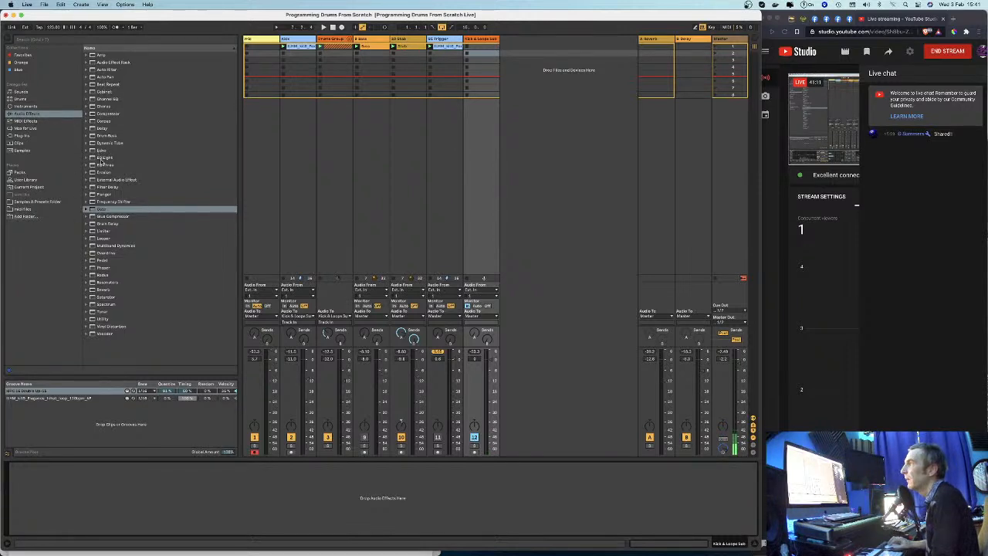
pyautogui.click(91, 218)
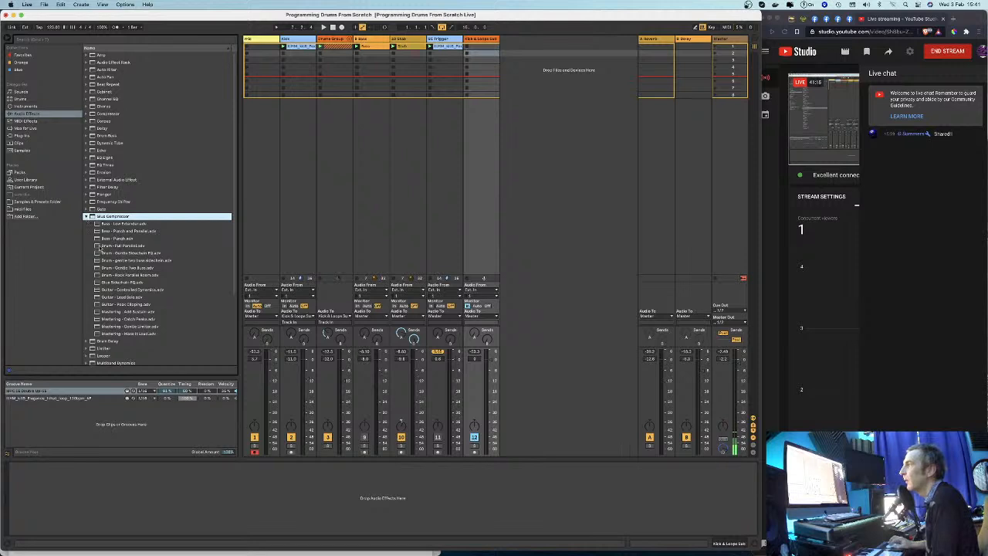
pyautogui.click(100, 247)
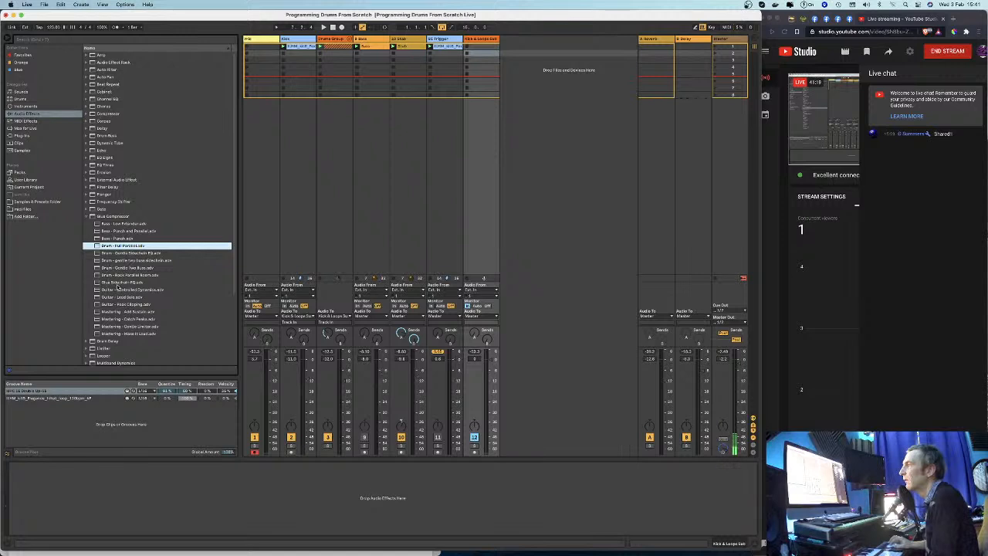
pyautogui.click(96, 253)
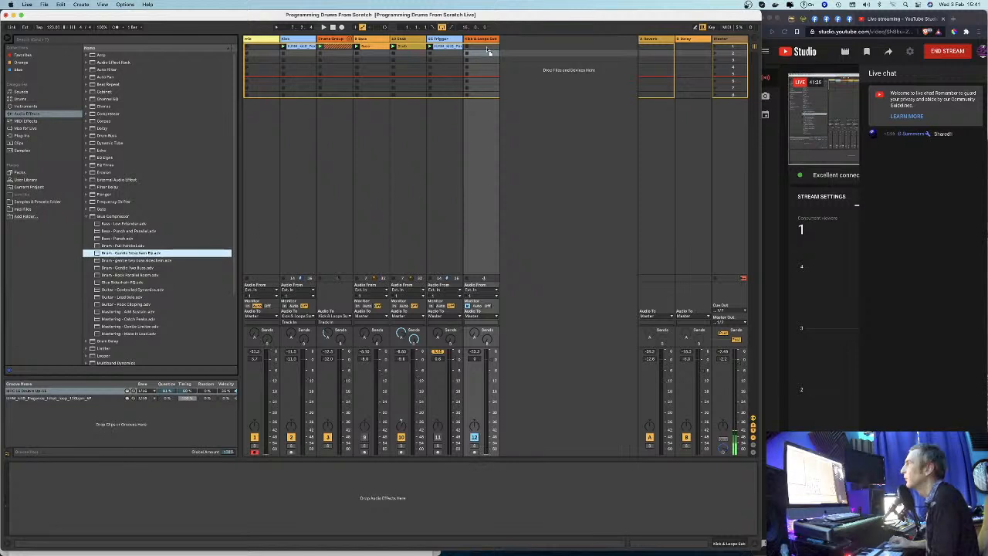
pyautogui.moveTo(484, 60); pyautogui.dragTo(484, 62)
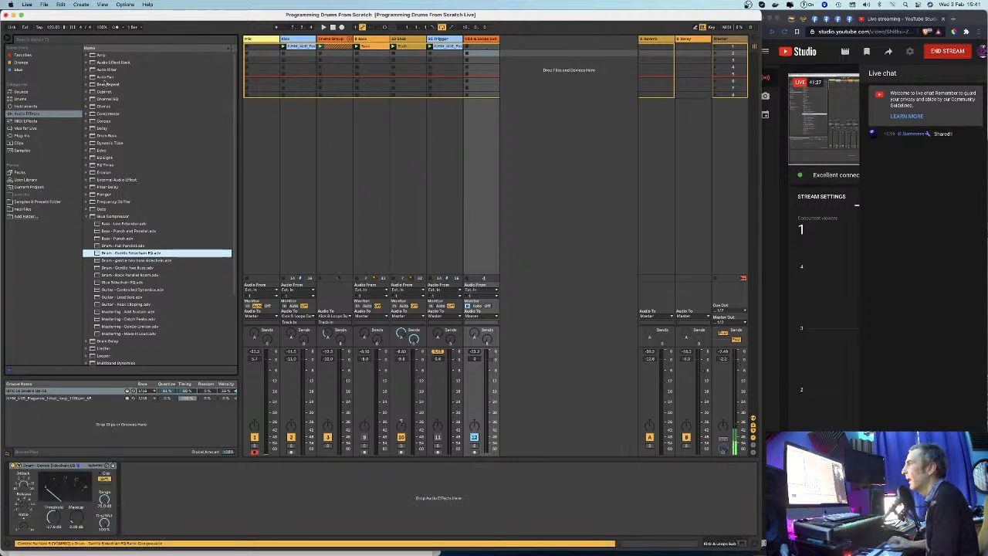
pyautogui.moveTo(95, 71); pyautogui.dragTo(22, 494)
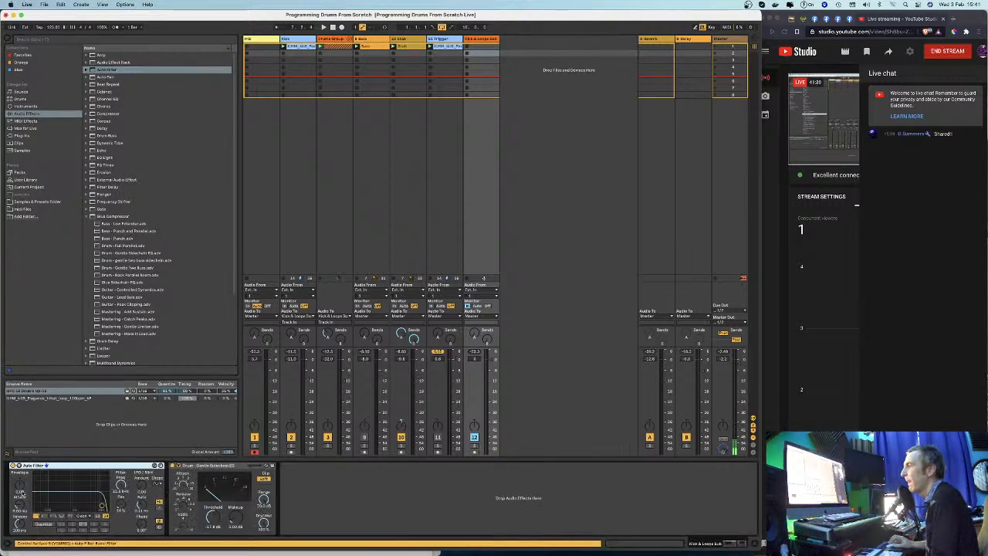
pyautogui.click(480, 40)
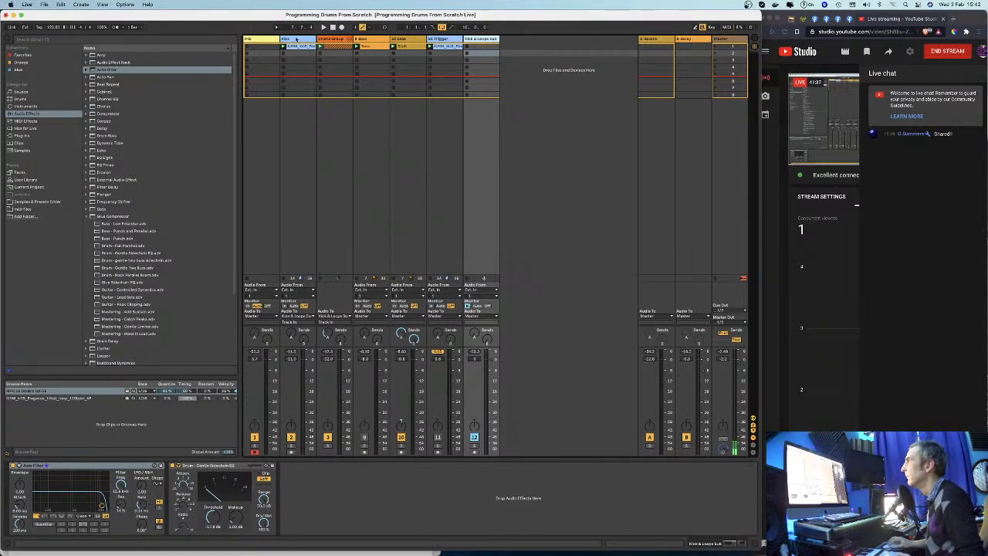
# Step: Show the Kick track's devices, start playback and solo the Kick & Loops Sub track
pyautogui.click(295, 39)
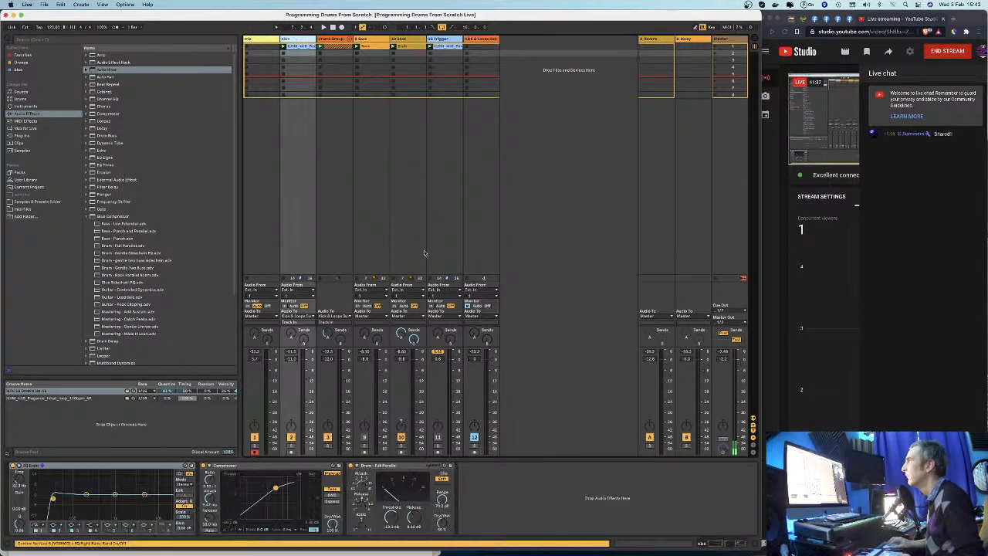
pyautogui.press('space')
pyautogui.click(475, 448)
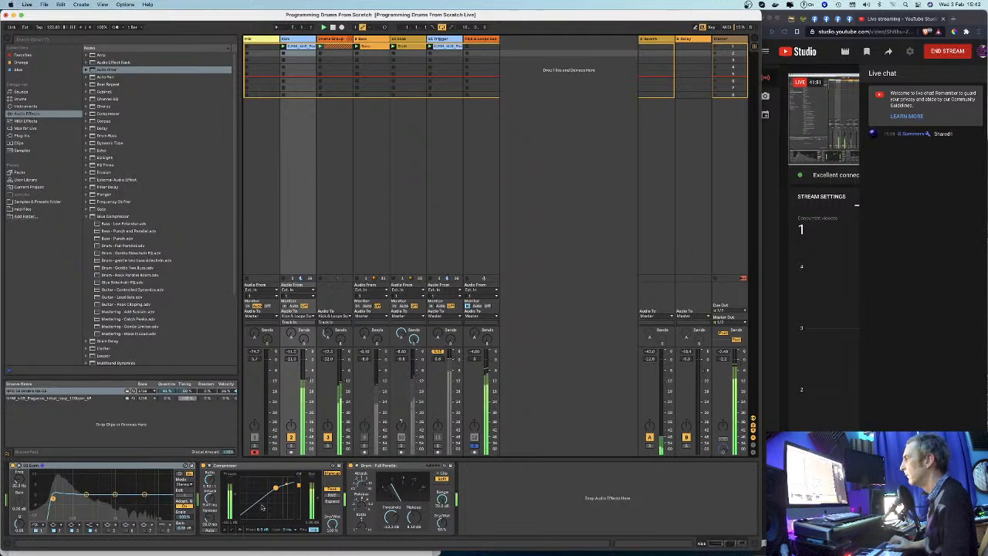
# Step: Audition the Auto Filter and Glue Compressor on the Kick & Loops Sub track, toggling the compressor, and end the track's solo
pyautogui.click(488, 41)
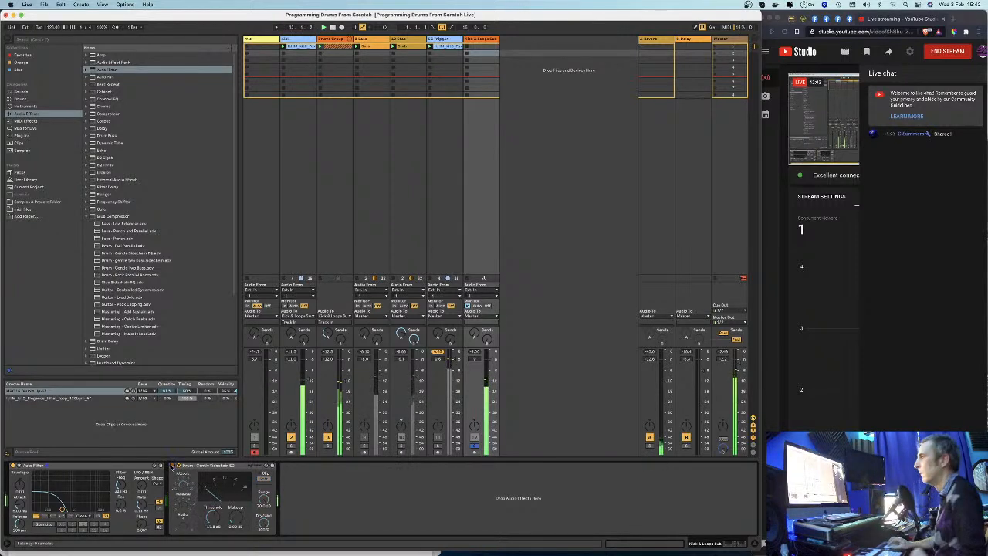
pyautogui.click(172, 465)
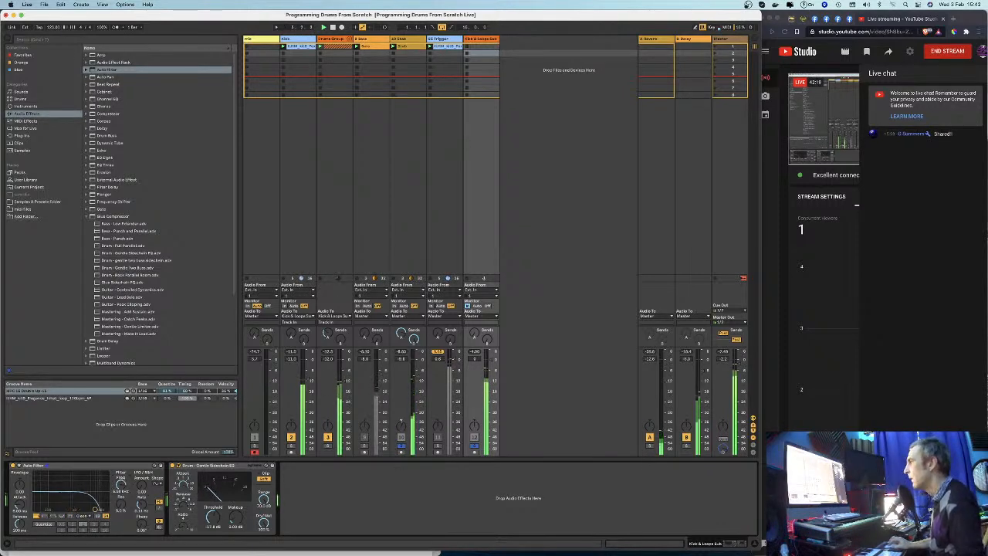
pyautogui.click(476, 447)
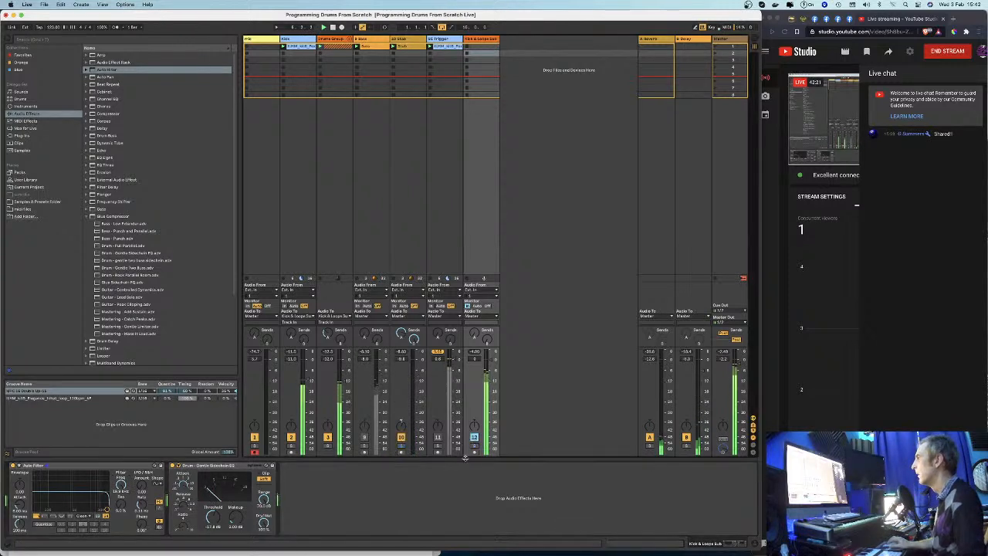
# Step: Launch the first scene and sweep the Auto Filter's frequency on the Kick & Loops Sub track
pyautogui.click(402, 39)
pyautogui.click(715, 47)
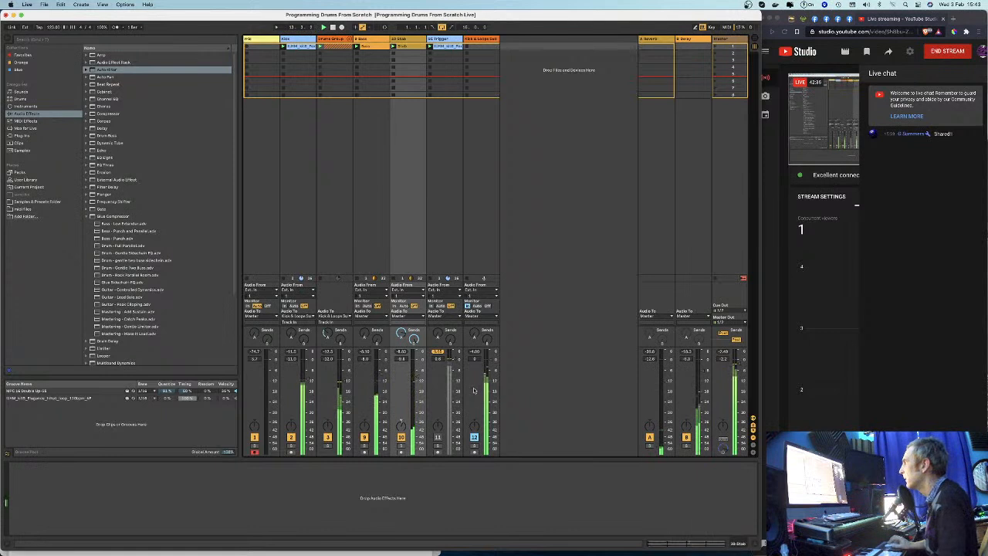
pyautogui.click(488, 39)
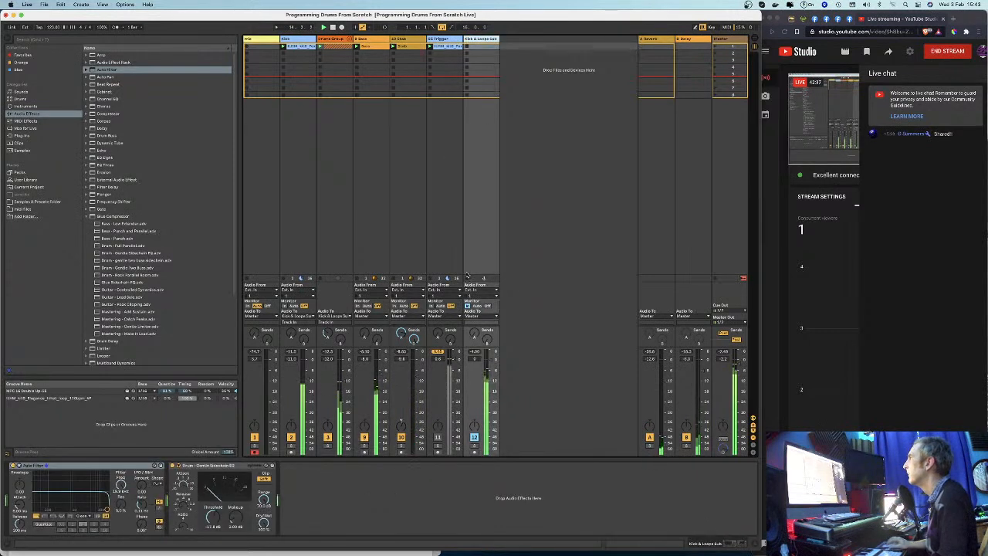
pyautogui.moveTo(122, 487); pyautogui.dragTo(122, 501)
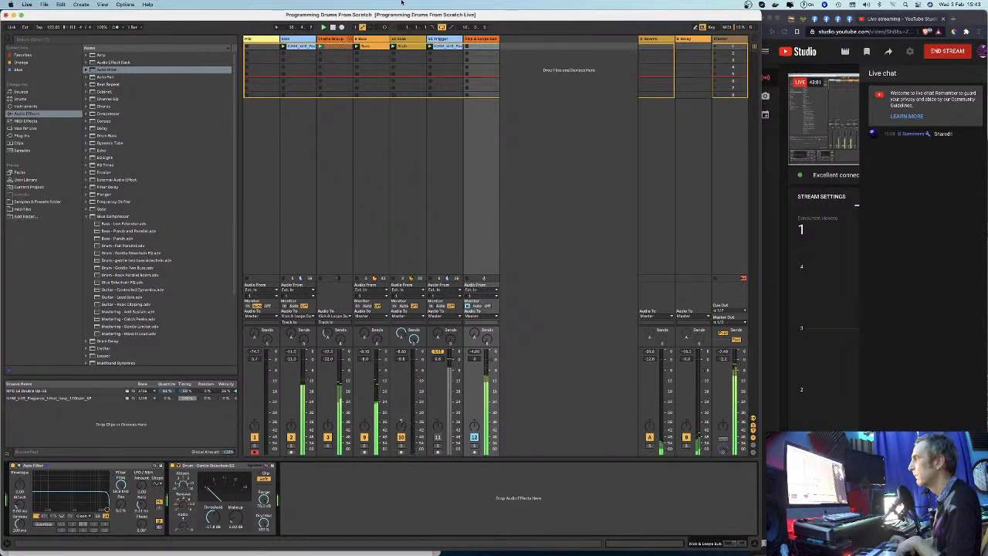
# Step: Unfold the Drums Group, show the 808 Core Kit track's devices with a shorter enlarged EQ display, and stop playback
pyautogui.click(349, 40)
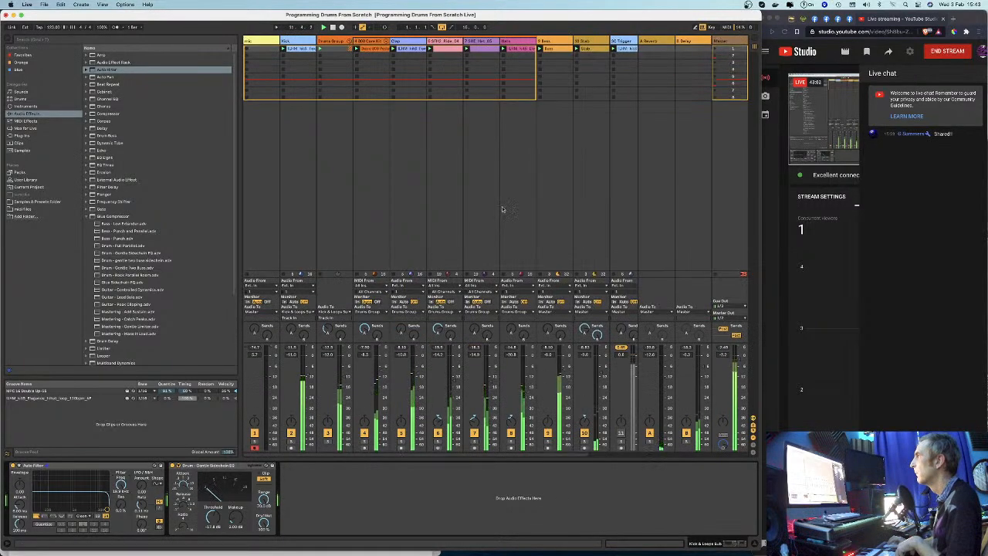
pyautogui.click(372, 41)
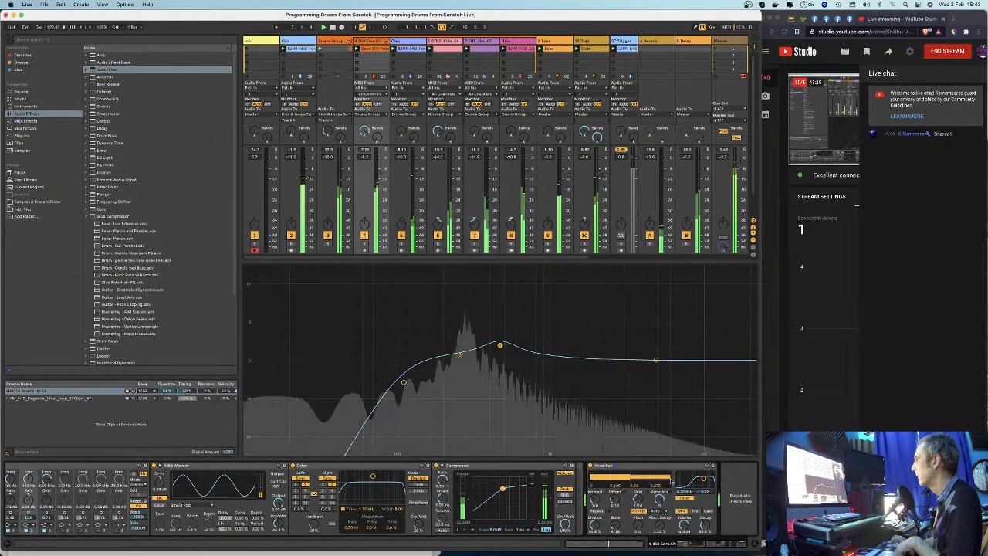
pyautogui.moveTo(434, 265); pyautogui.dragTo(423, 284)
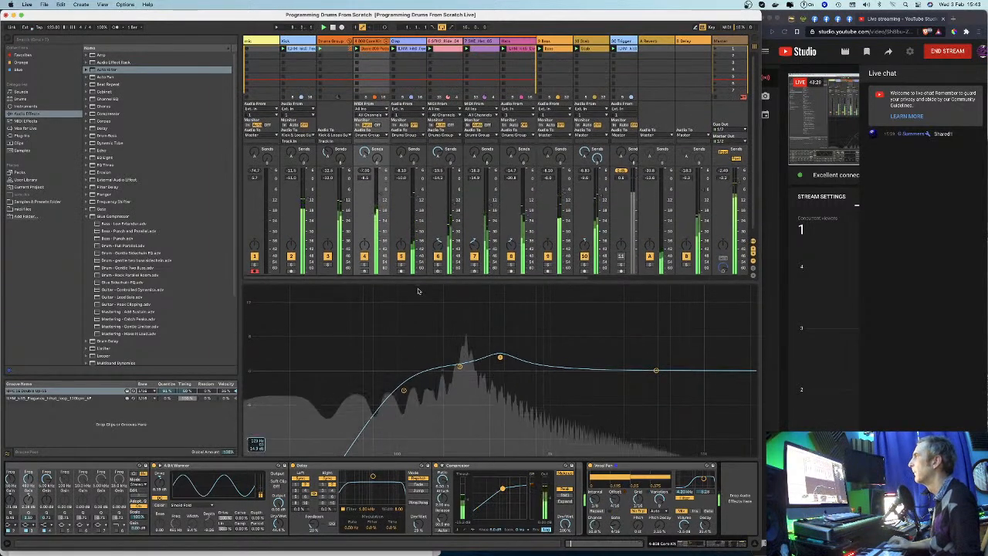
pyautogui.press('space')
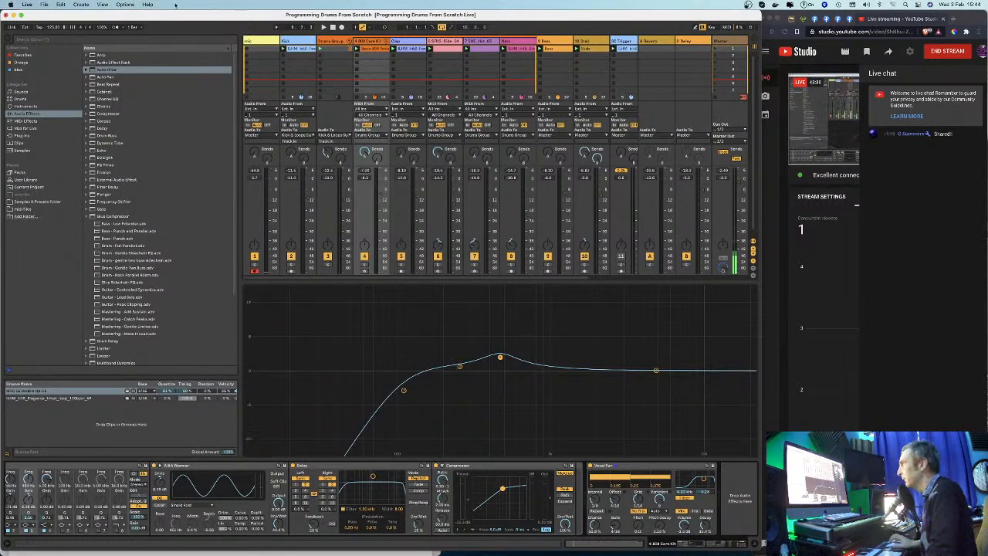
# Step: Restart playback and hide the device view so the session's tracks and mixer fill the window
pyautogui.moveTo(122, 16); pyautogui.dragTo(127, 14)
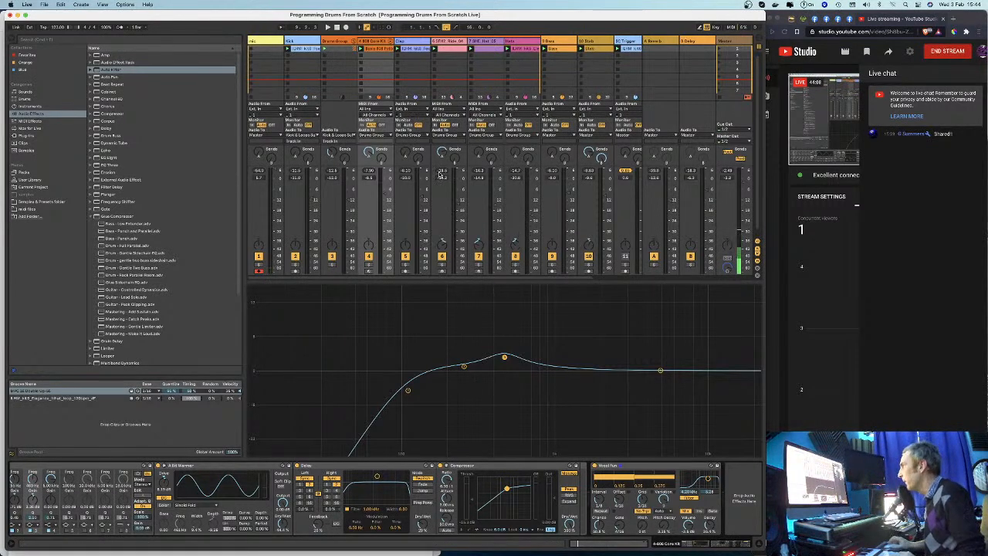
pyautogui.press('space')
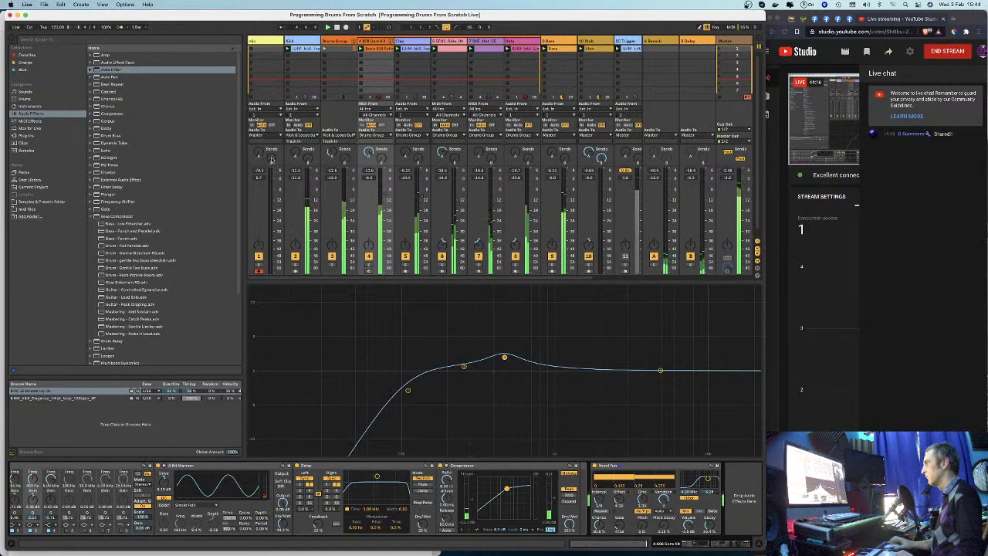
pyautogui.click(759, 544)
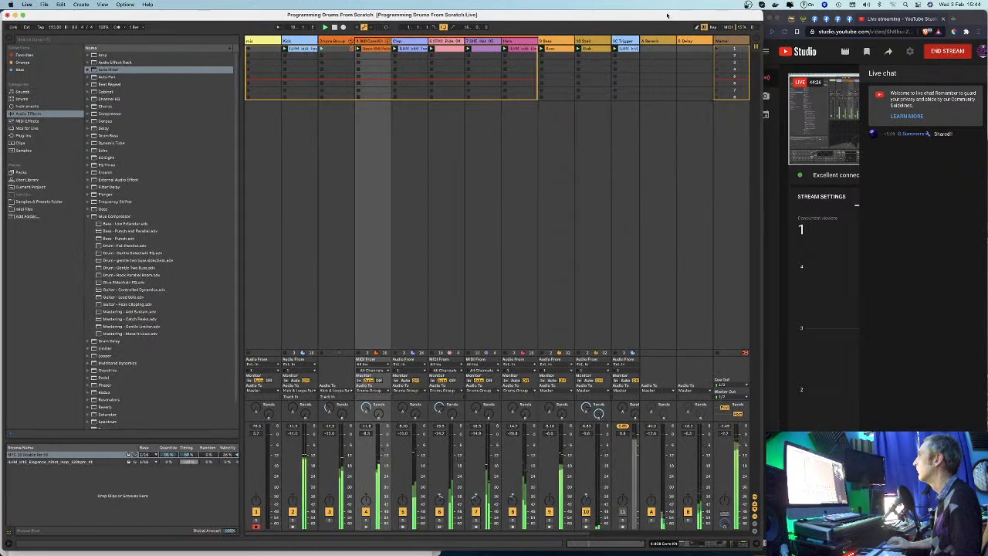
# Step: Switch to the YouTube Studio browser window and open the confirmation for ending the live stream
pyautogui.click(943, 58)
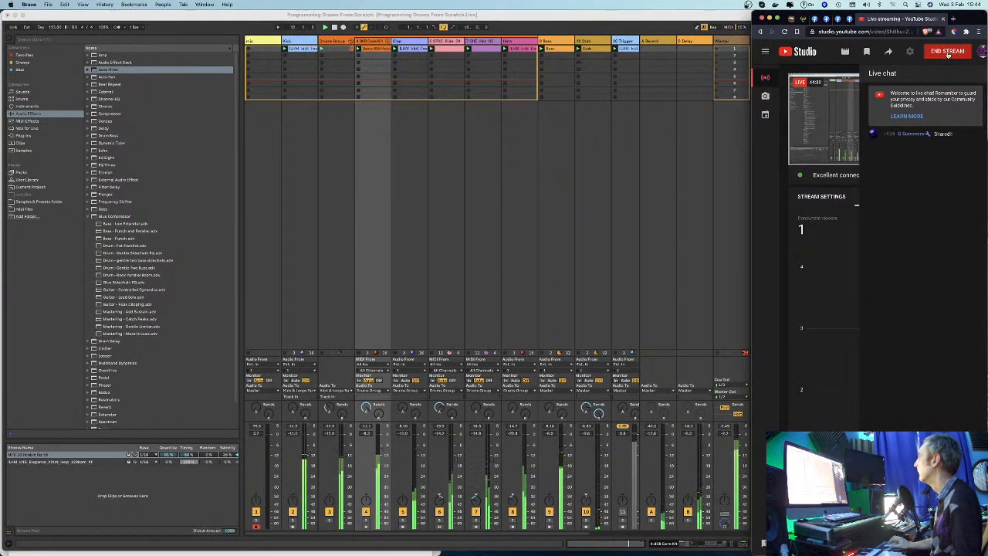
pyautogui.click(948, 53)
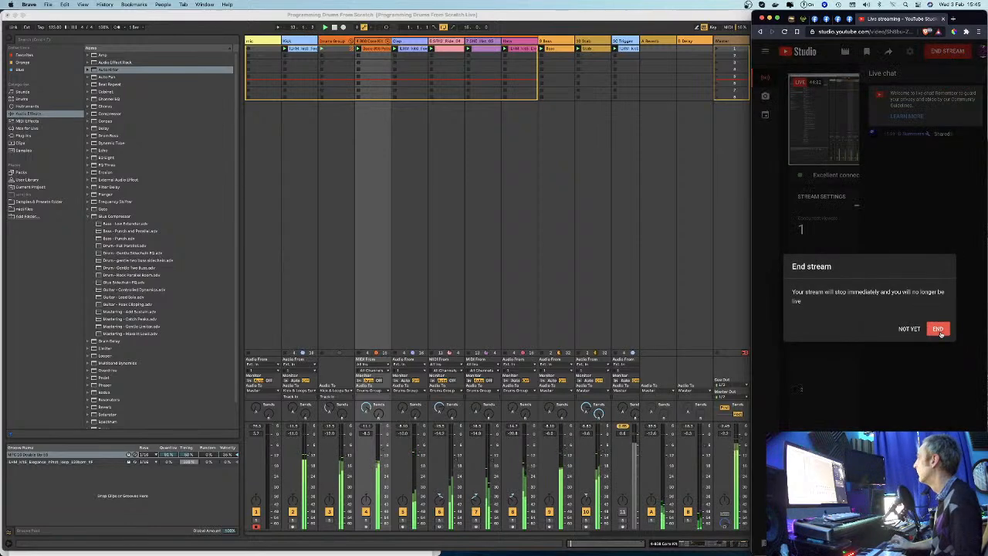